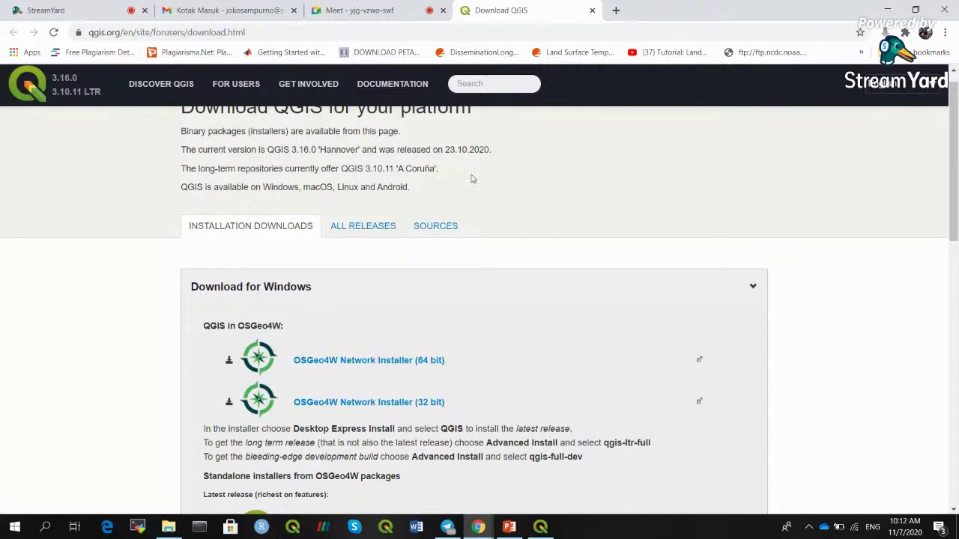
Switch to the PowerPoint presentation, show the slides from "Mengapa harus QGIS ???" through "Tampilan interface", and end the slide show.
{"action": "left_click", "coordinate": [508, 528]}
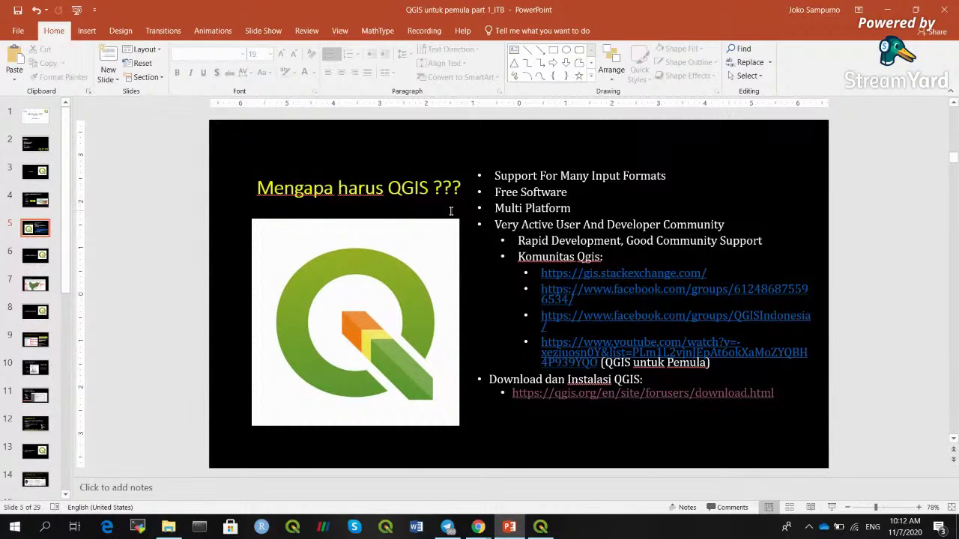
{"action": "left_click", "coordinate": [830, 507]}
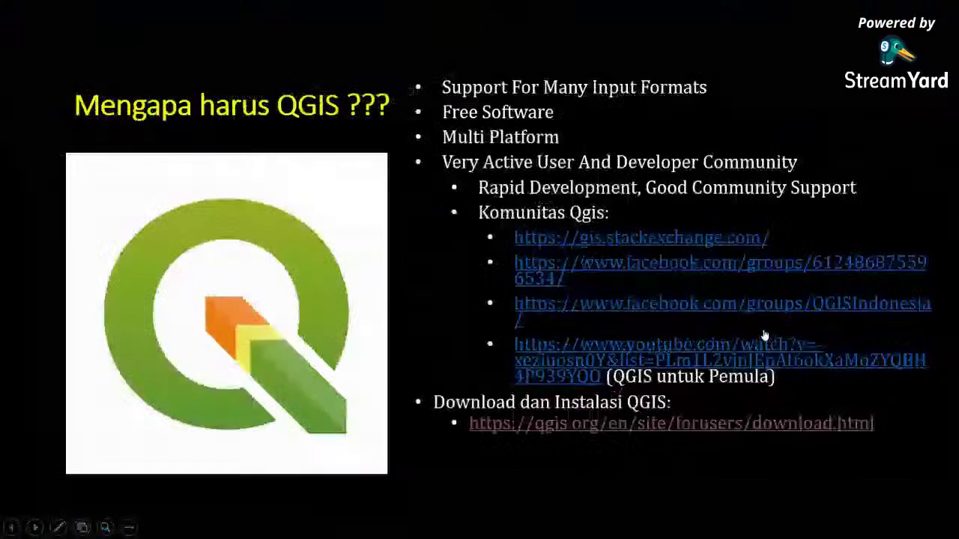
{"action": "left_click", "coordinate": [793, 242]}
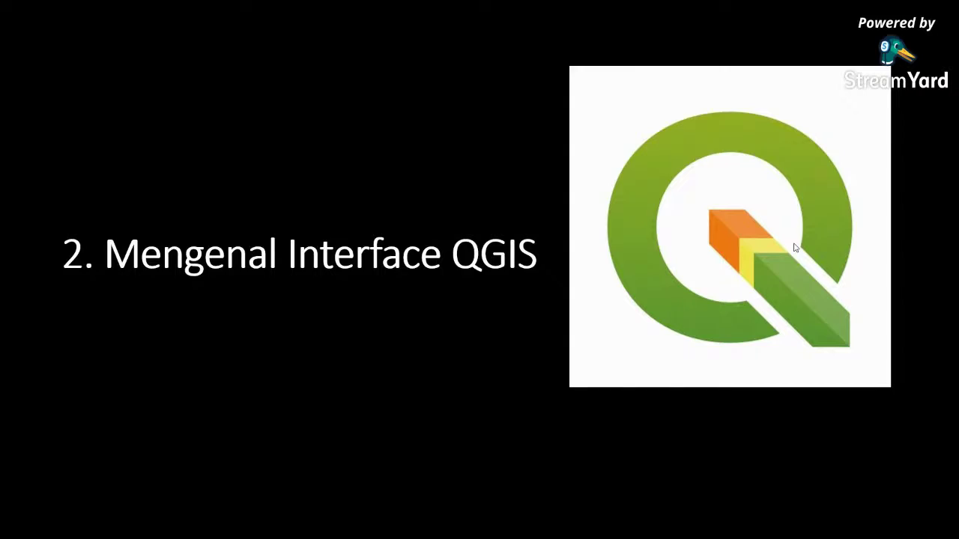
{"action": "left_click", "coordinate": [795, 247]}
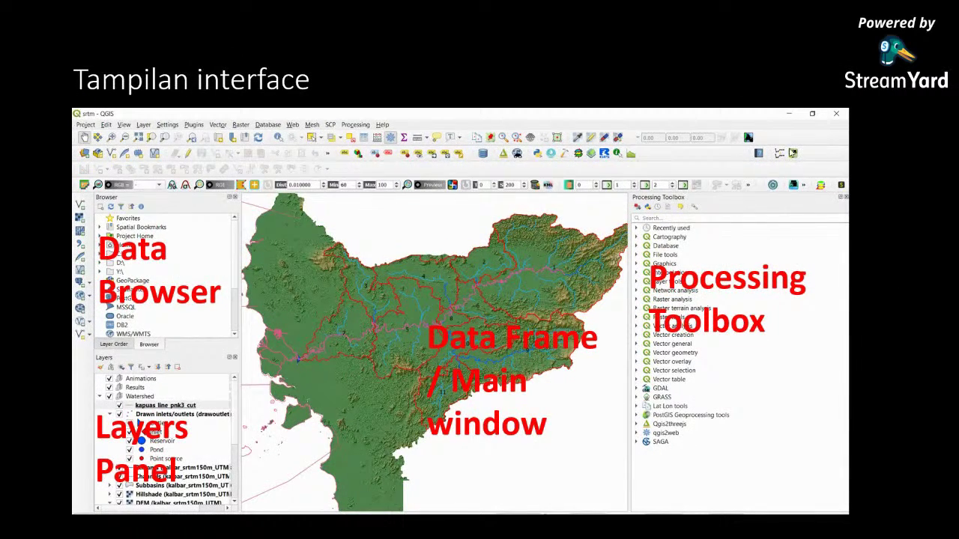
{"action": "key", "text": "Escape"}
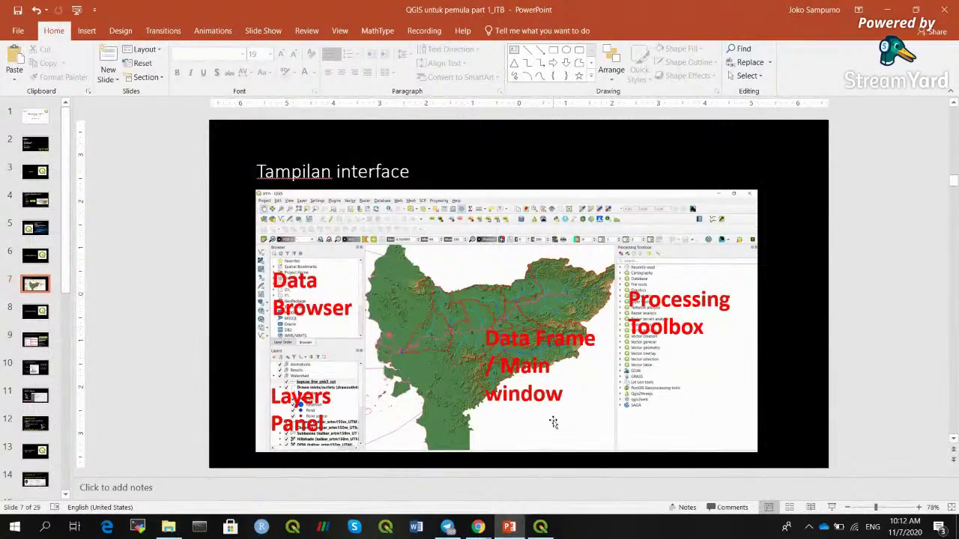
Switch to QGIS and create a new empty project.
{"action": "left_click", "coordinate": [542, 525]}
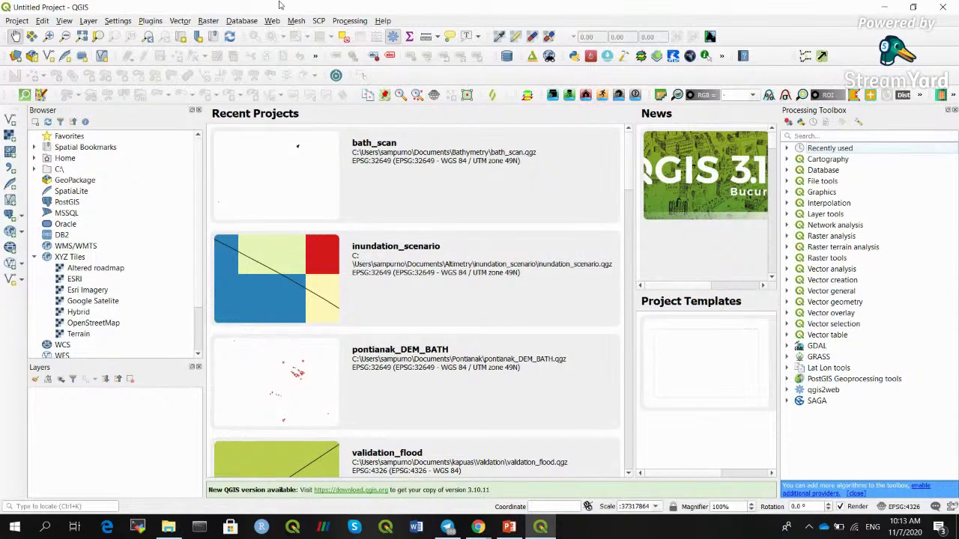
{"action": "left_click", "coordinate": [21, 23]}
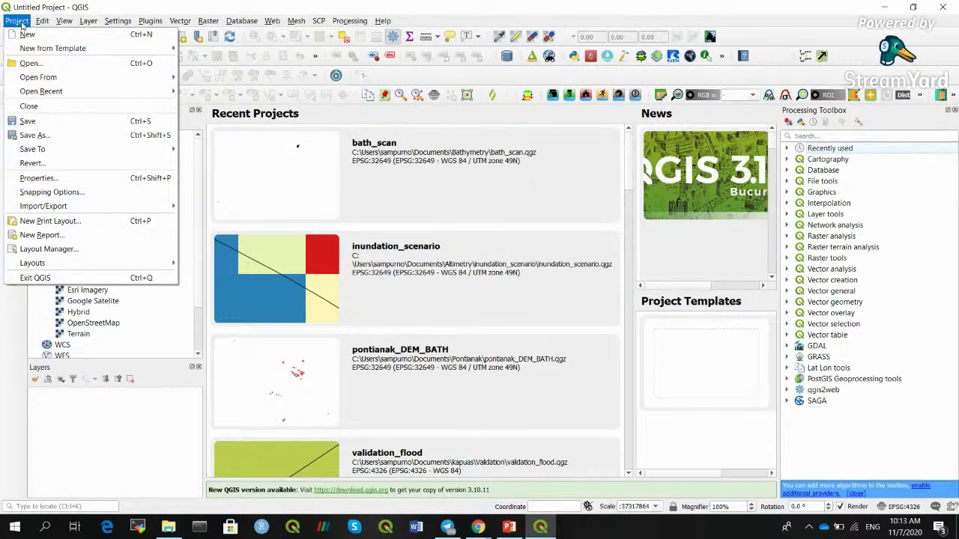
{"action": "left_click", "coordinate": [27, 35]}
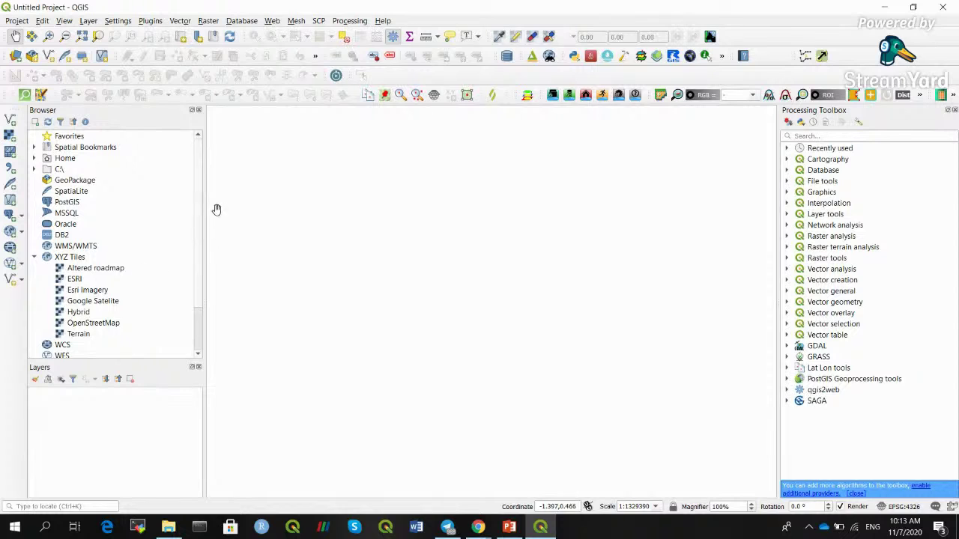
Browse from the Home directory to the "Intro to QGIS SC SEG ITB" folder and expand the contents of KOTA BANDUNG.zip.
{"action": "scroll", "coordinate": [199, 198], "scroll_direction": "down", "scroll_amount": 1}
{"action": "scroll", "coordinate": [202, 184], "scroll_direction": "up", "scroll_amount": 1}
{"action": "left_click", "coordinate": [35, 159]}
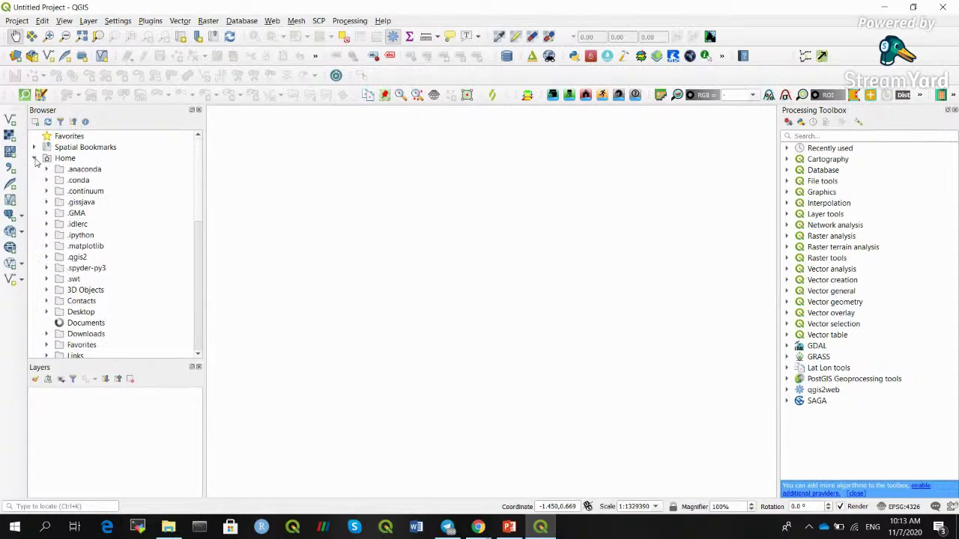
{"action": "left_click_drag", "start_coordinate": [198, 191], "coordinate": [201, 173]}
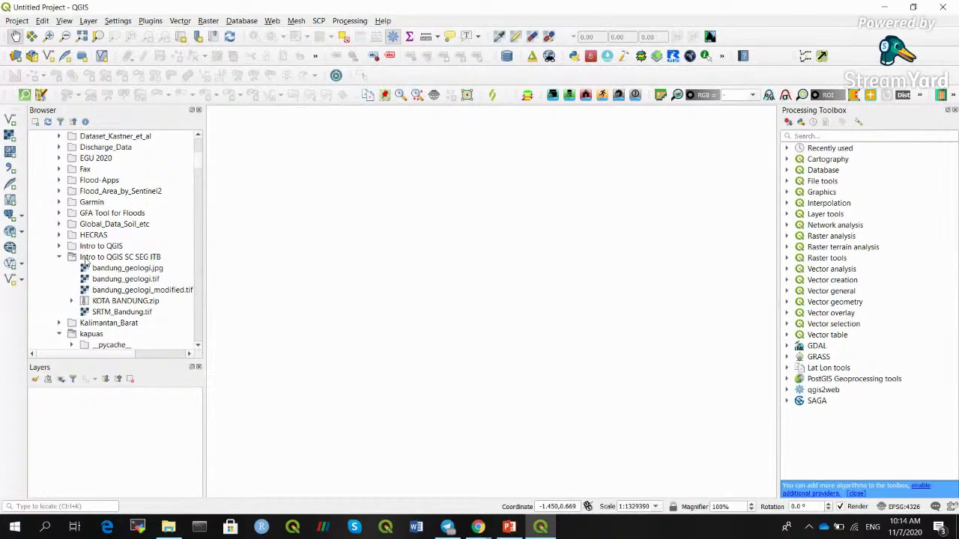
{"action": "left_click_drag", "start_coordinate": [200, 170], "coordinate": [201, 174]}
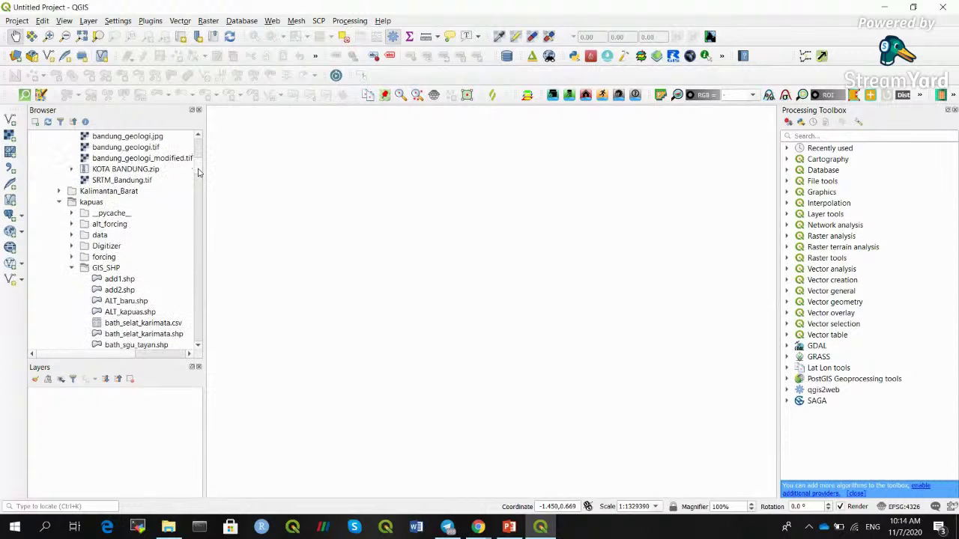
{"action": "scroll", "coordinate": [201, 172], "scroll_direction": "up", "scroll_amount": 2}
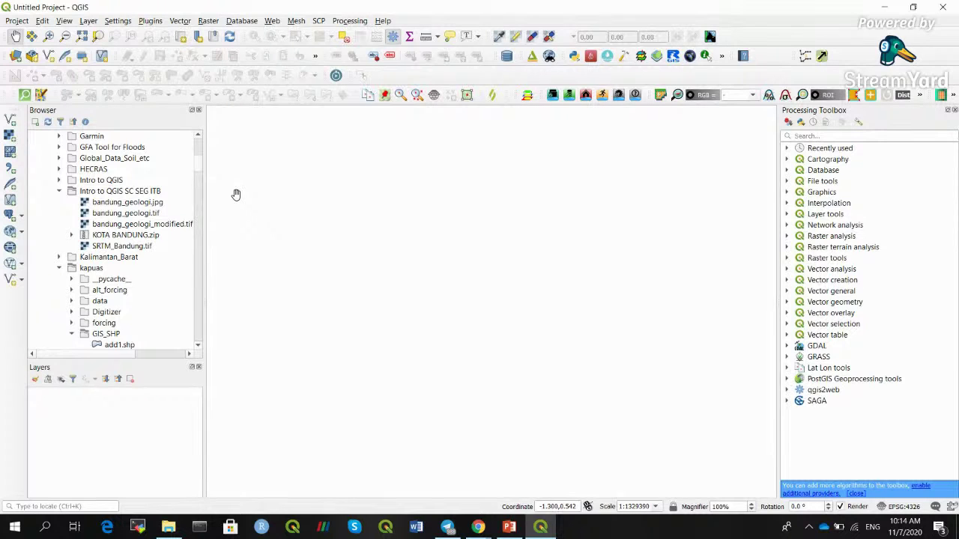
{"action": "left_click", "coordinate": [72, 235]}
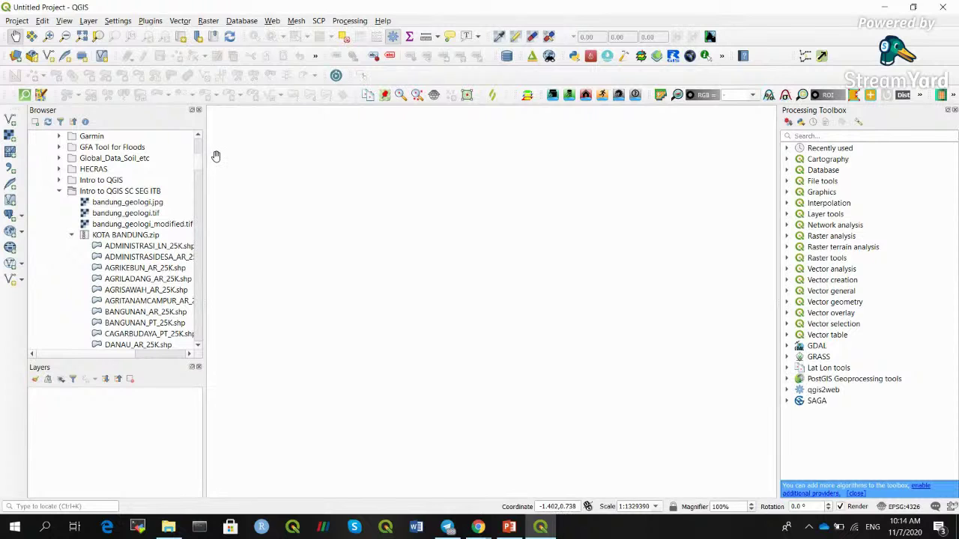
Widen the Browser area to show full file names and add ADMINISTRASI_LN_25K.shp from KOTA BANDUNG.zip to the map.
{"action": "left_click_drag", "start_coordinate": [204, 156], "coordinate": [264, 158]}
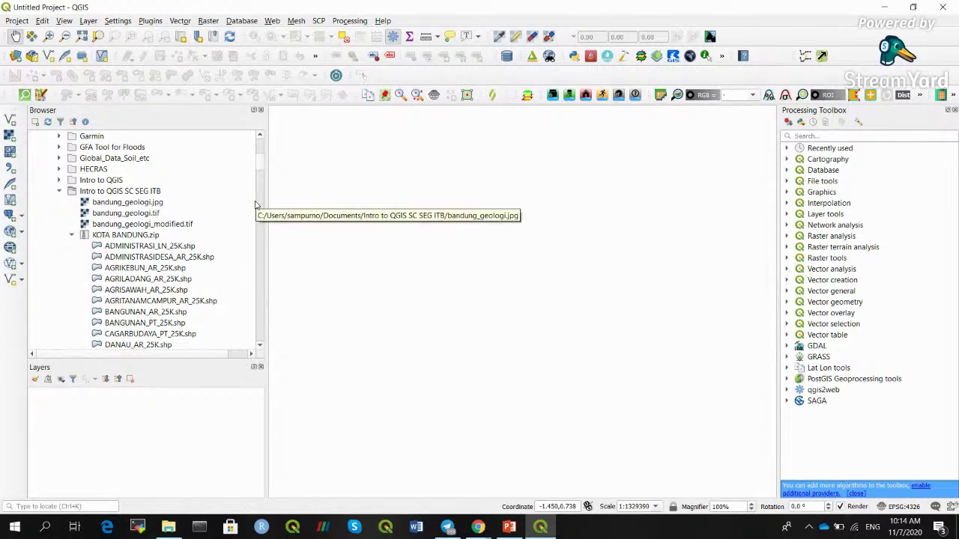
{"action": "scroll", "coordinate": [262, 171], "scroll_direction": "down", "scroll_amount": 3}
{"action": "scroll", "coordinate": [262, 170], "scroll_direction": "up", "scroll_amount": 2}
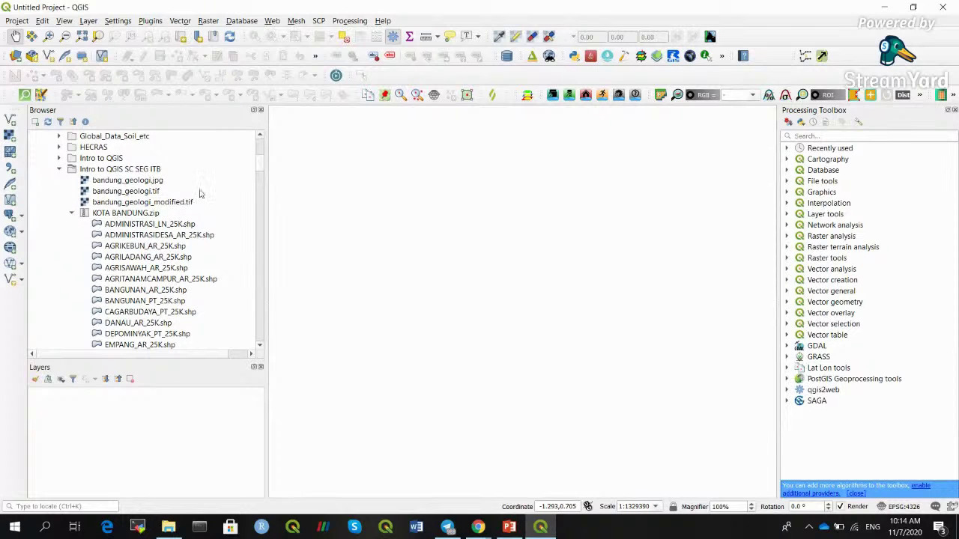
{"action": "scroll", "coordinate": [262, 164], "scroll_direction": "down", "scroll_amount": 5}
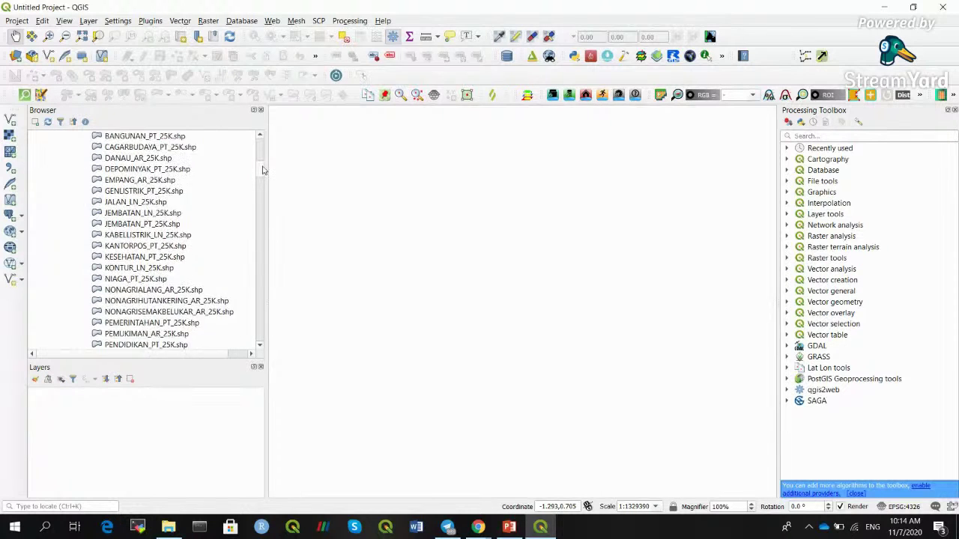
{"action": "scroll", "coordinate": [263, 164], "scroll_direction": "up", "scroll_amount": 6}
{"action": "scroll", "coordinate": [262, 164], "scroll_direction": "down", "scroll_amount": 1}
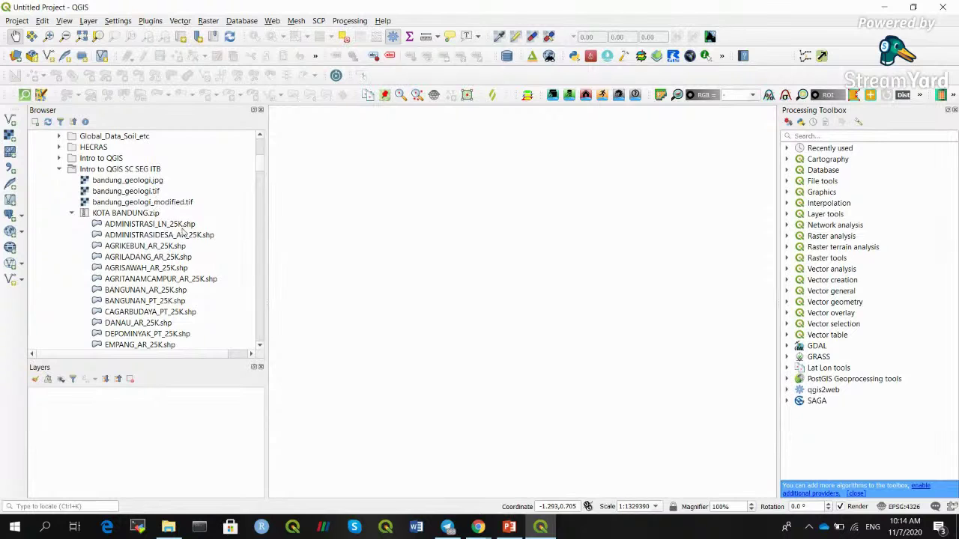
{"action": "left_click_drag", "start_coordinate": [171, 228], "coordinate": [405, 266]}
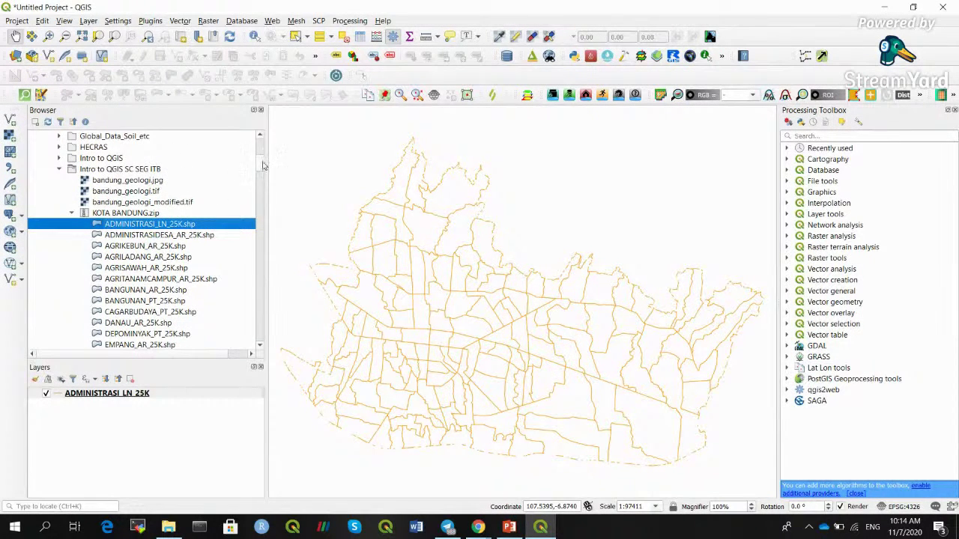
Add SRTM_Bandung.tif from the "Intro to QGIS SC SEG ITB" folder to the map and place it beneath the ADMINISTRASI_LN_25K layer.
{"action": "scroll", "coordinate": [261, 159], "scroll_direction": "up", "scroll_amount": 4}
{"action": "scroll", "coordinate": [261, 159], "scroll_direction": "down", "scroll_amount": 4}
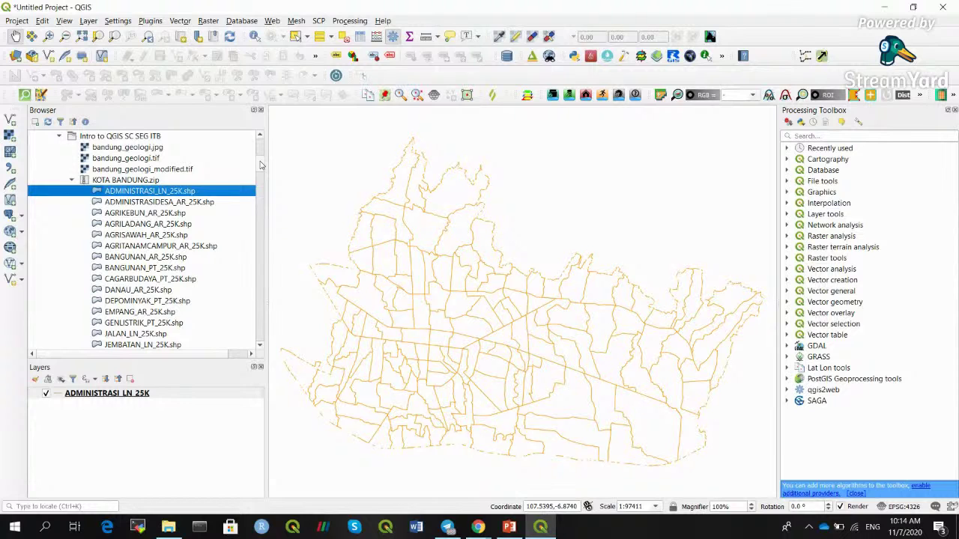
{"action": "scroll", "coordinate": [262, 164], "scroll_direction": "up", "scroll_amount": 4}
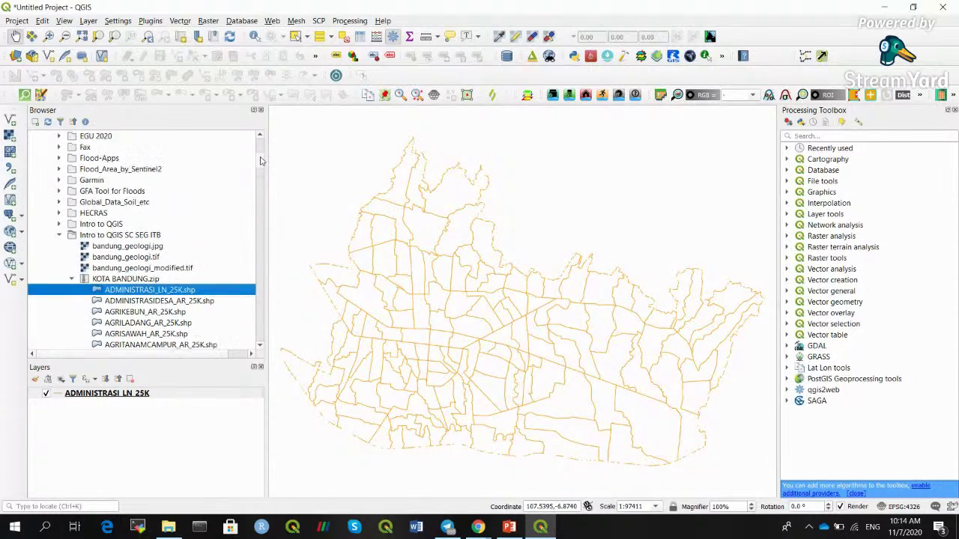
{"action": "scroll", "coordinate": [261, 159], "scroll_direction": "down", "scroll_amount": 1}
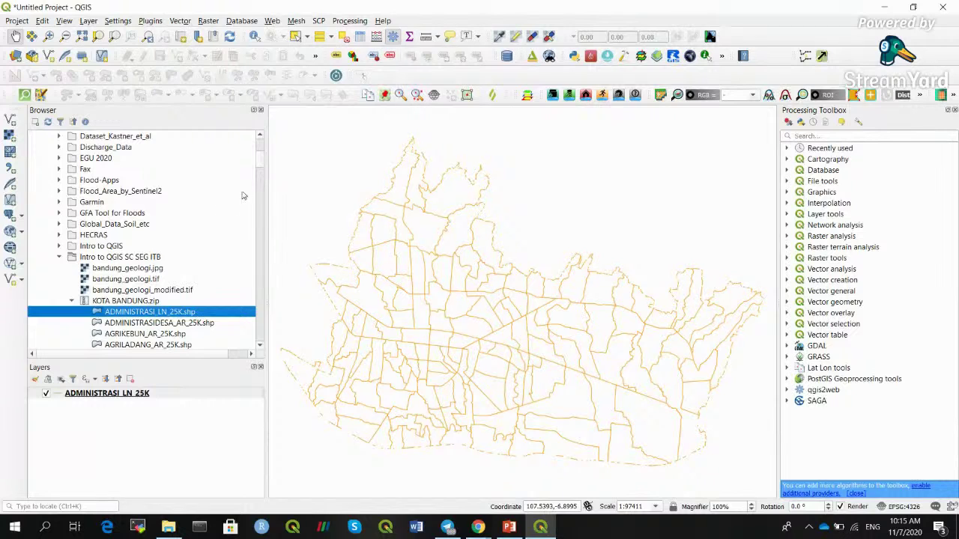
{"action": "scroll", "coordinate": [262, 157], "scroll_direction": "up", "scroll_amount": 5}
{"action": "scroll", "coordinate": [262, 158], "scroll_direction": "up", "scroll_amount": 4}
{"action": "scroll", "coordinate": [262, 161], "scroll_direction": "down", "scroll_amount": 8}
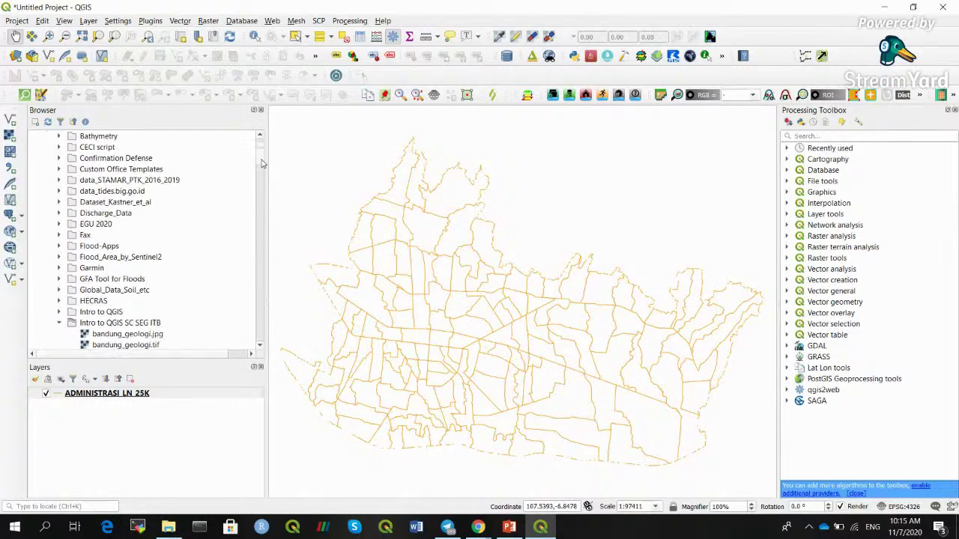
{"action": "scroll", "coordinate": [262, 163], "scroll_direction": "down", "scroll_amount": 3}
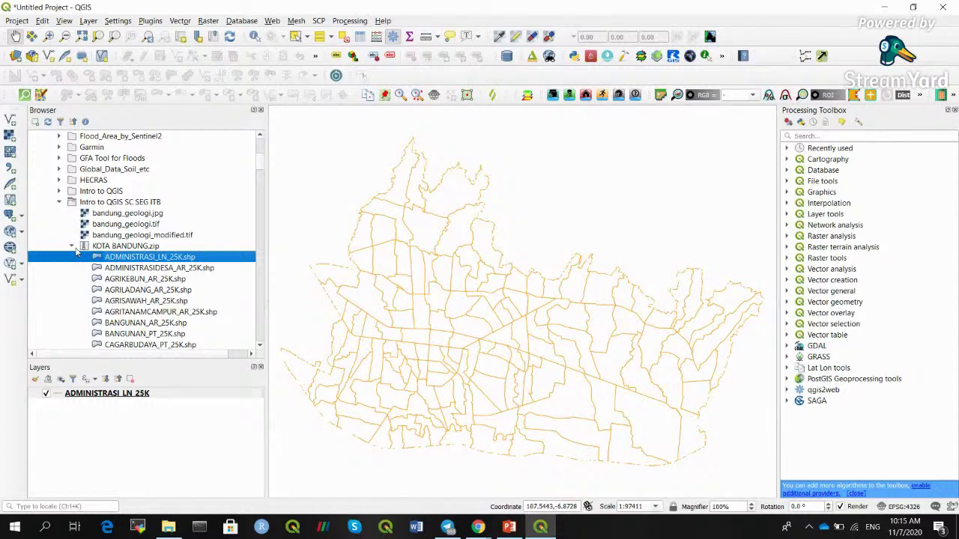
{"action": "left_click", "coordinate": [72, 247]}
{"action": "left_click_drag", "start_coordinate": [137, 258], "coordinate": [339, 274]}
{"action": "left_click_drag", "start_coordinate": [108, 397], "coordinate": [113, 441]}
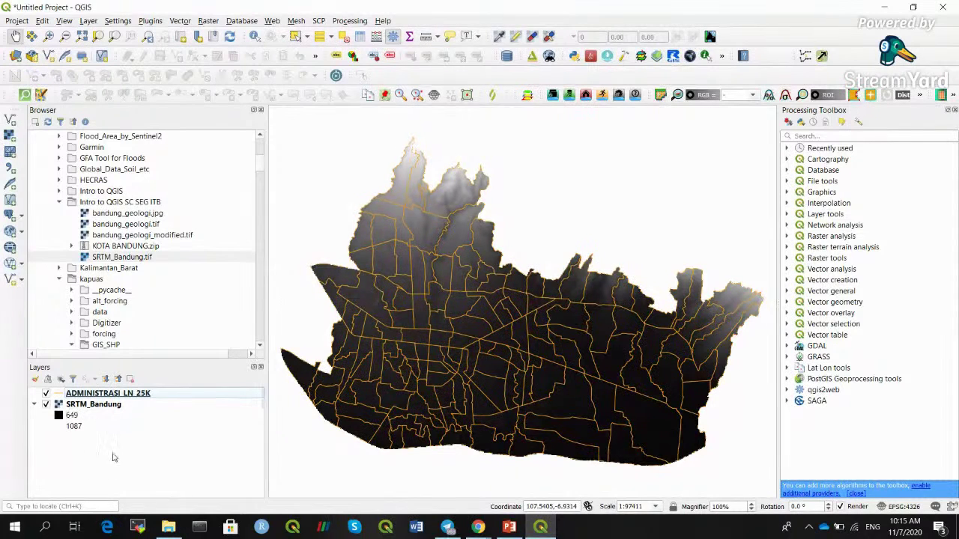
Collapse the SRTM_Bandung legend and move the ADMINISTRASI_LN_25K layer beneath SRTM_Bandung.
{"action": "left_click", "coordinate": [34, 405]}
{"action": "left_click_drag", "start_coordinate": [82, 396], "coordinate": [97, 414]}
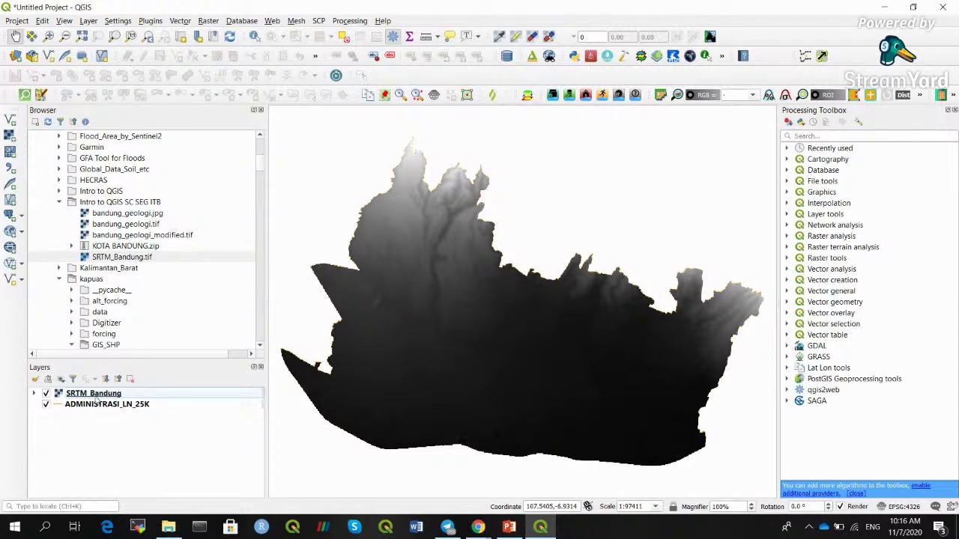
Toggle the SRTM_Bandung layer's visibility off and on, and move ADMINISTRASI_LN_25K back above it.
{"action": "left_click", "coordinate": [46, 394]}
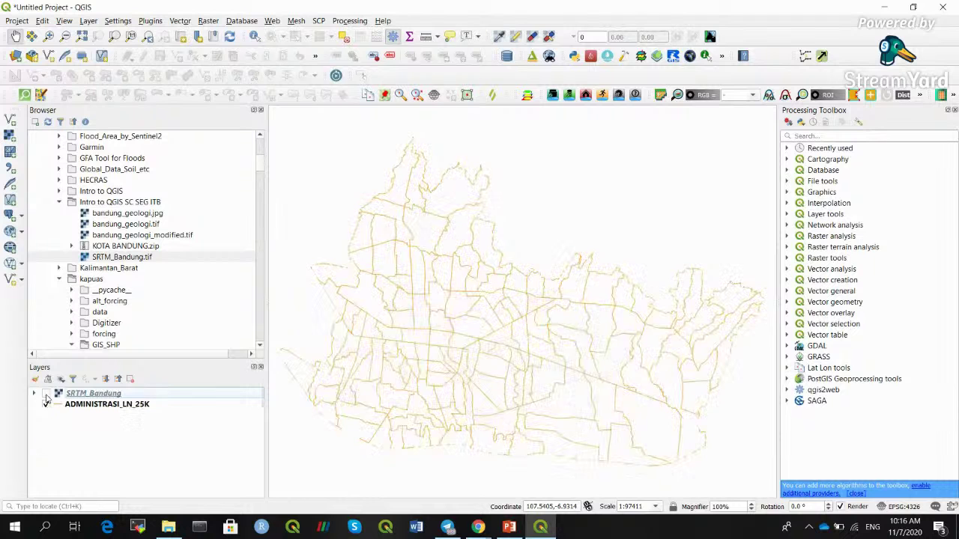
{"action": "double_click", "coordinate": [46, 394]}
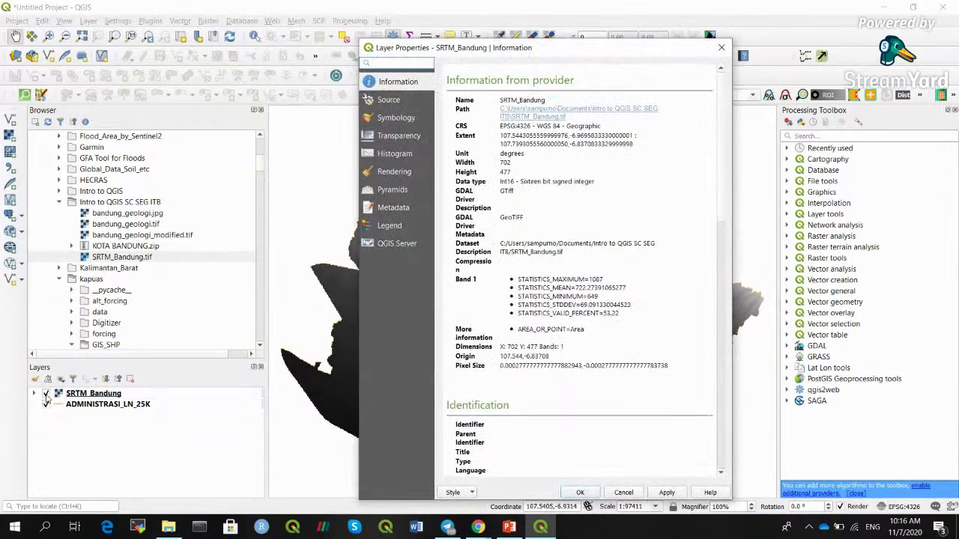
{"action": "left_click", "coordinate": [721, 48]}
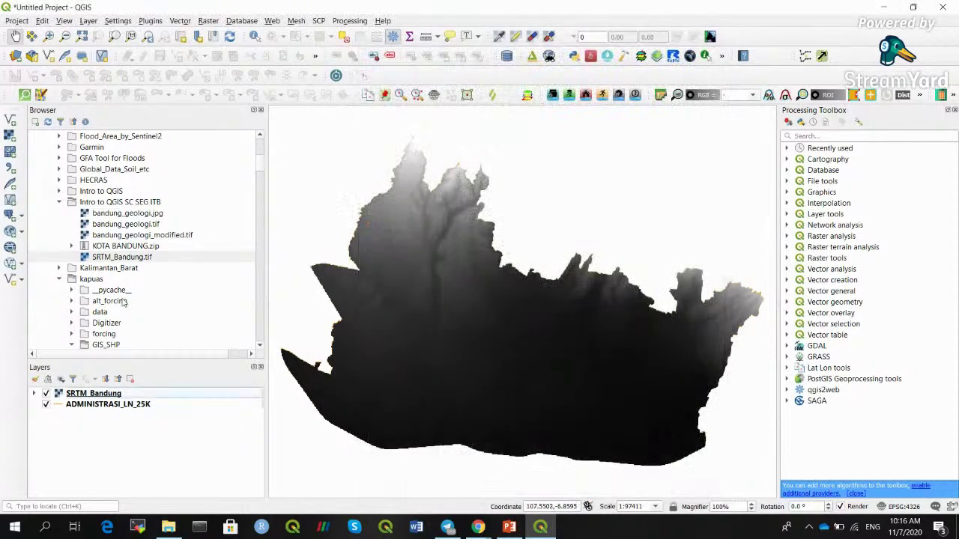
{"action": "left_click", "coordinate": [45, 394]}
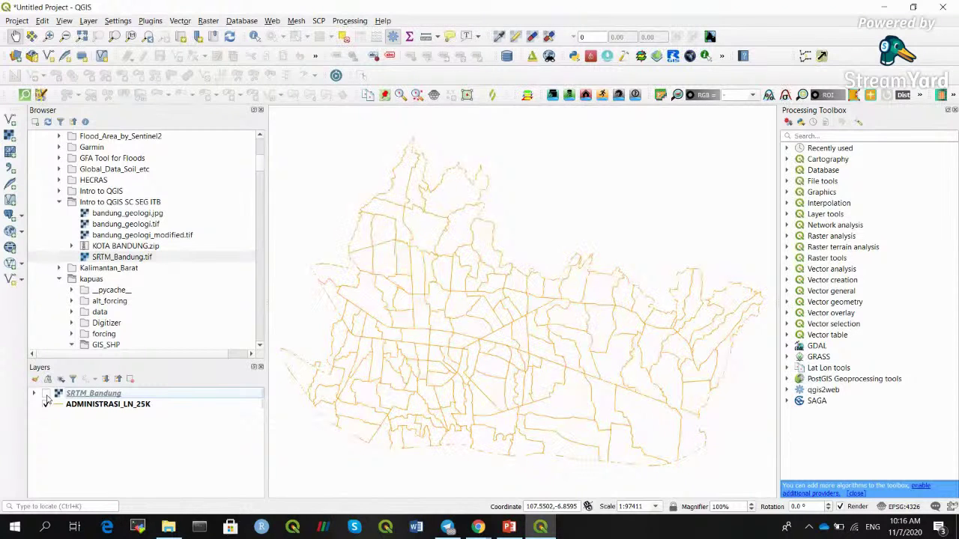
{"action": "left_click", "coordinate": [46, 394]}
{"action": "left_click_drag", "start_coordinate": [80, 405], "coordinate": [84, 392]}
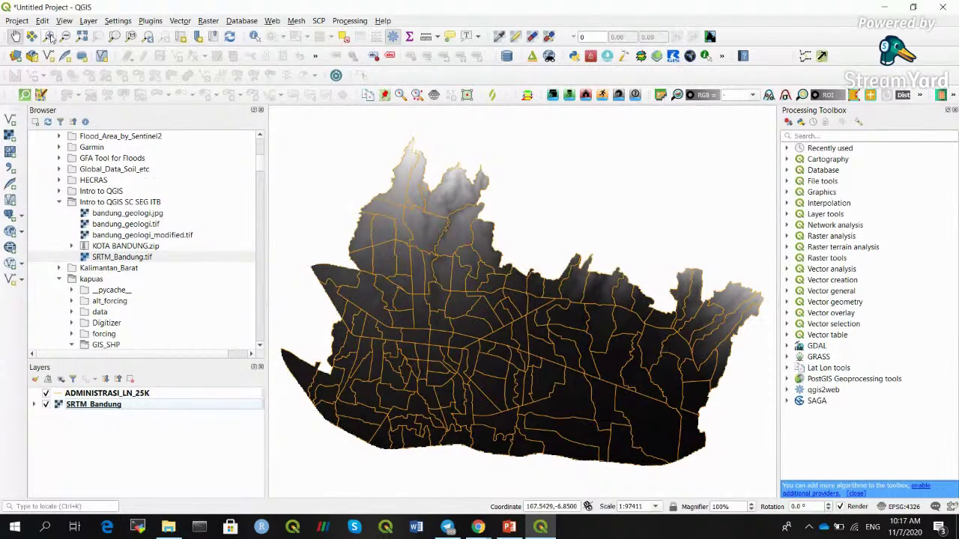
{"action": "left_click", "coordinate": [17, 21]}
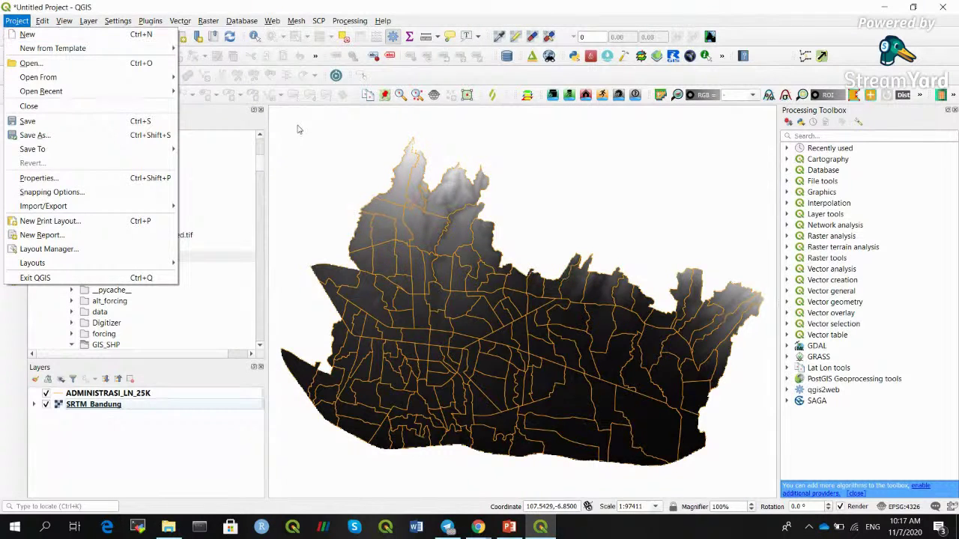
{"action": "left_click", "coordinate": [376, 159]}
{"action": "left_click_drag", "start_coordinate": [528, 314], "coordinate": [400, 192]}
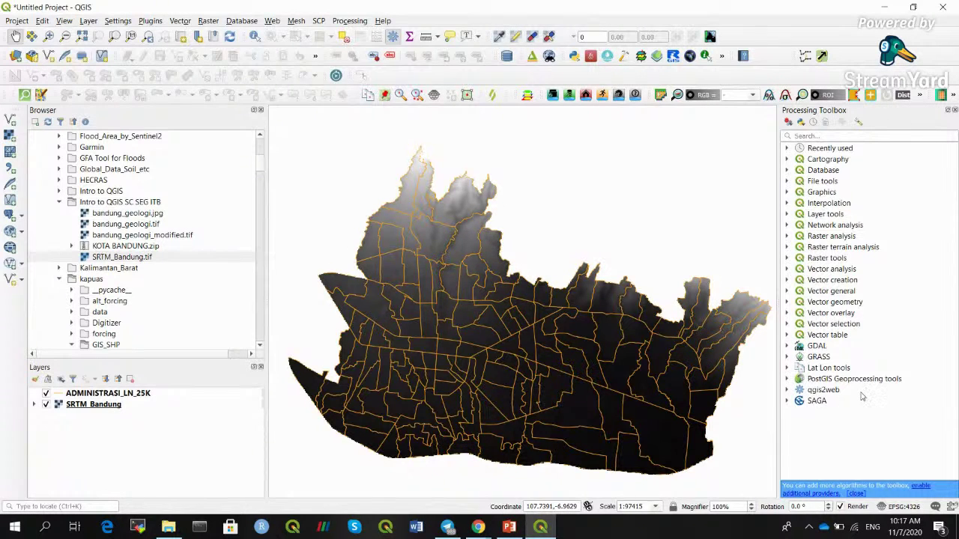
Switch to the PowerPoint presentation and show slide 8, "Input Data dan Styling", followed by slide 9, "Cara menginput data ke QGIS project".
{"action": "left_click", "coordinate": [509, 526]}
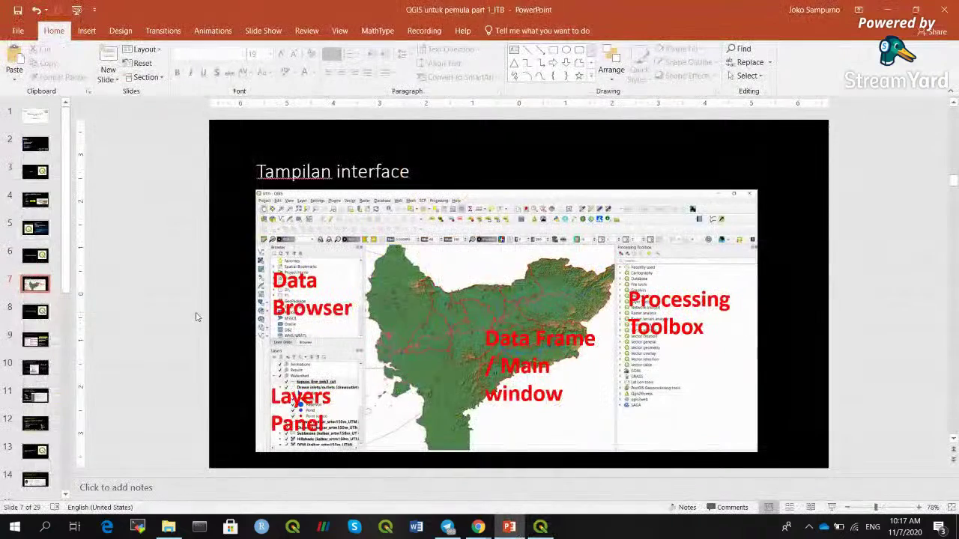
{"action": "left_click", "coordinate": [36, 311]}
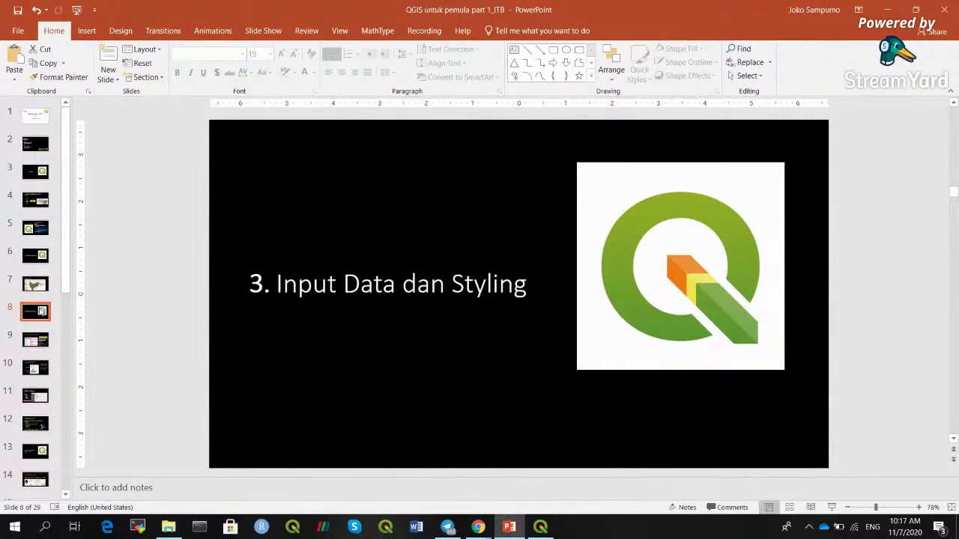
{"action": "left_click", "coordinate": [39, 343]}
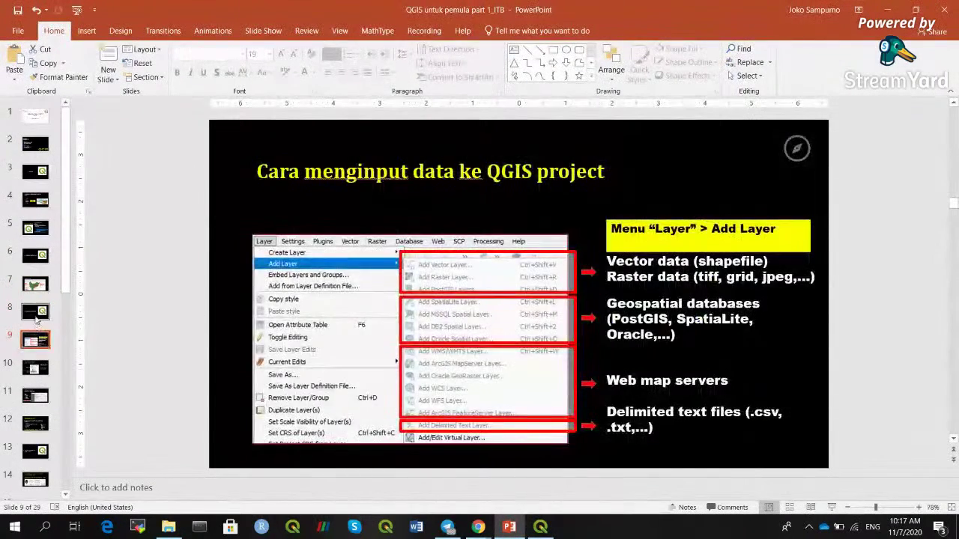
Switch back to QGIS and collapse and re-expand the "Intro to QGIS SC SEG ITB" folder in the data browser.
{"action": "left_click", "coordinate": [35, 317]}
{"action": "left_click", "coordinate": [35, 342]}
{"action": "left_click", "coordinate": [540, 526]}
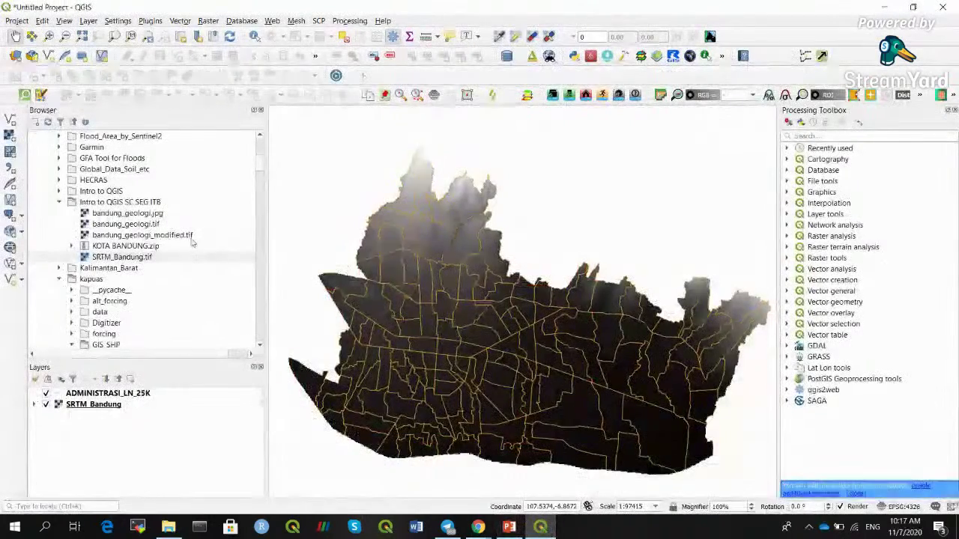
{"action": "left_click", "coordinate": [61, 202]}
{"action": "left_click", "coordinate": [61, 202]}
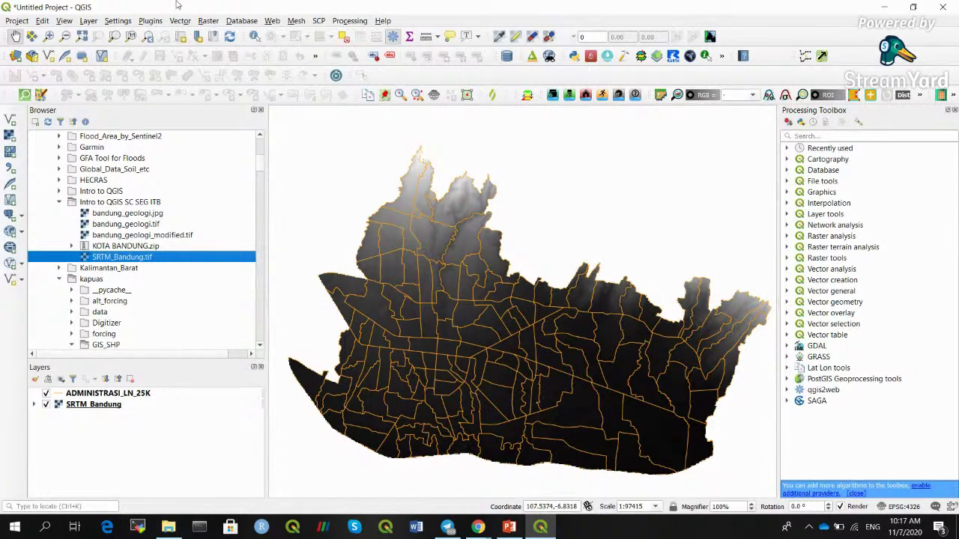
Review the available options for creating new layers and for adding existing vector, raster, database and web layers.
{"action": "left_click", "coordinate": [89, 21]}
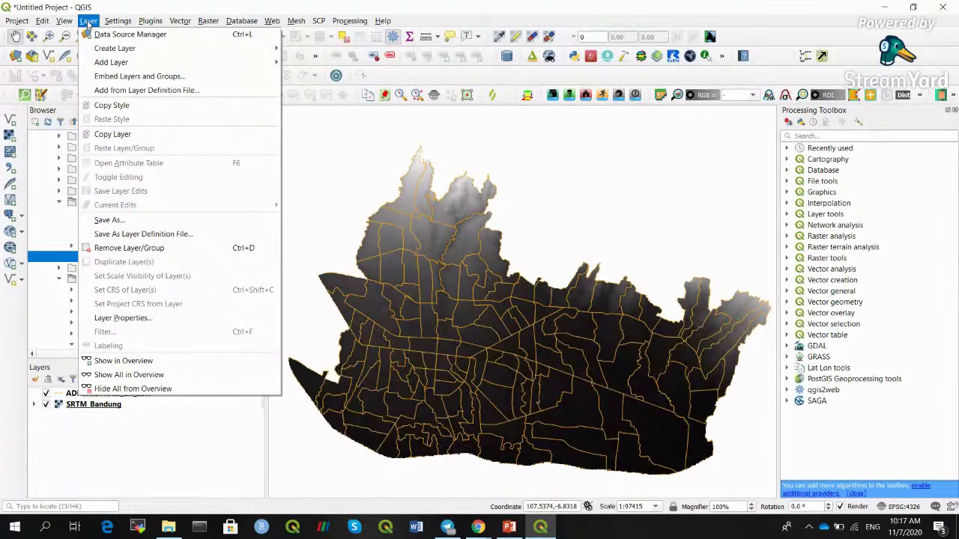
{"action": "mouse_move", "coordinate": [145, 51]}
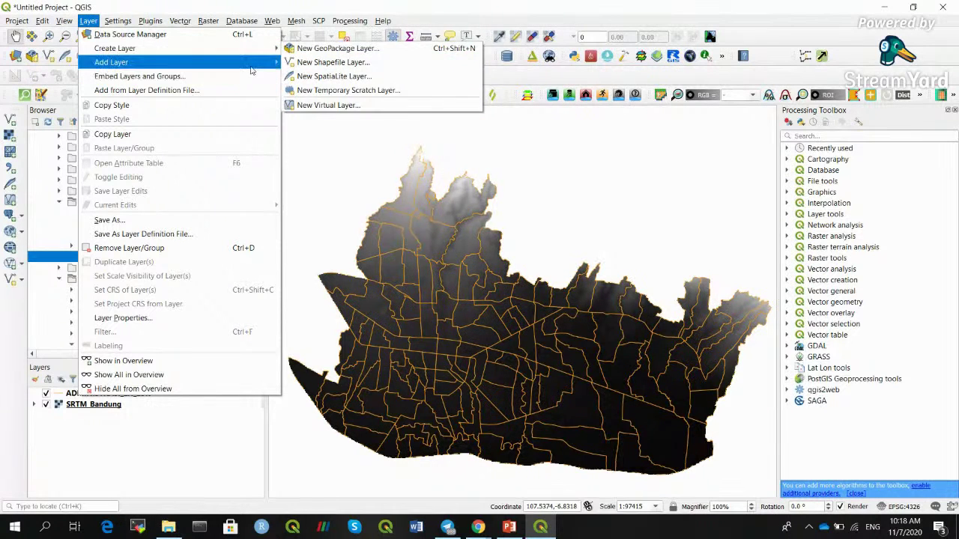
{"action": "mouse_move", "coordinate": [247, 66]}
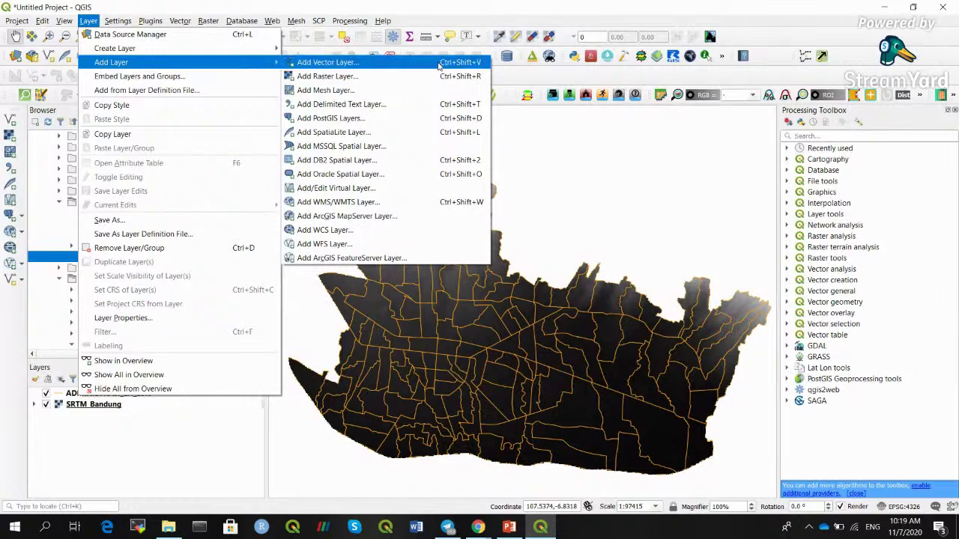
{"action": "left_click", "coordinate": [529, 15]}
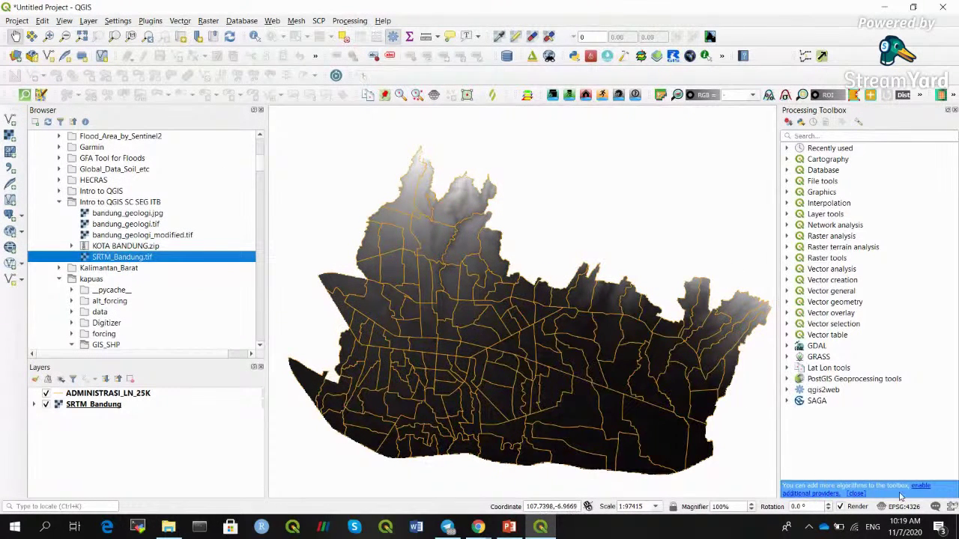
Switch to the PowerPoint presentation to show slide 10 about the Layers Panel, and return to QGIS.
{"action": "left_click", "coordinate": [509, 527]}
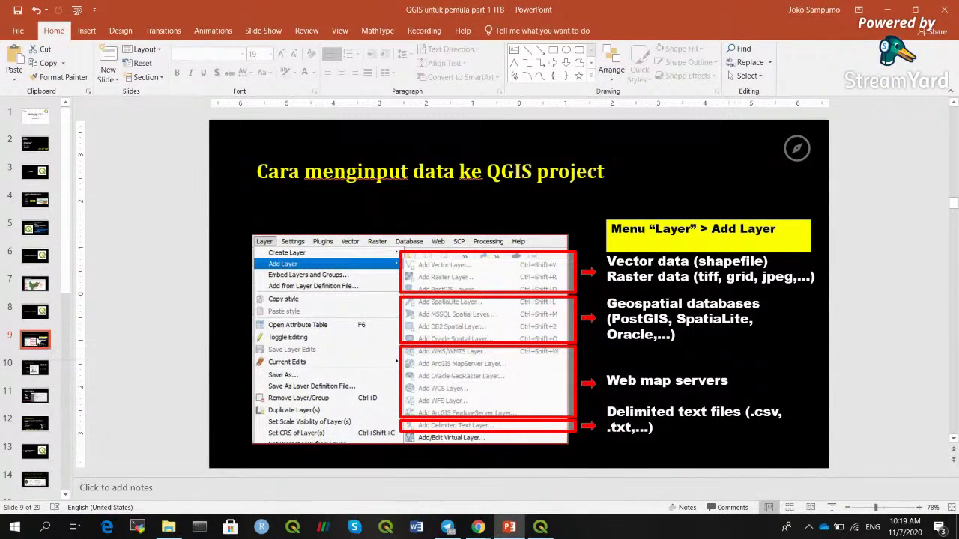
{"action": "key", "text": "Down"}
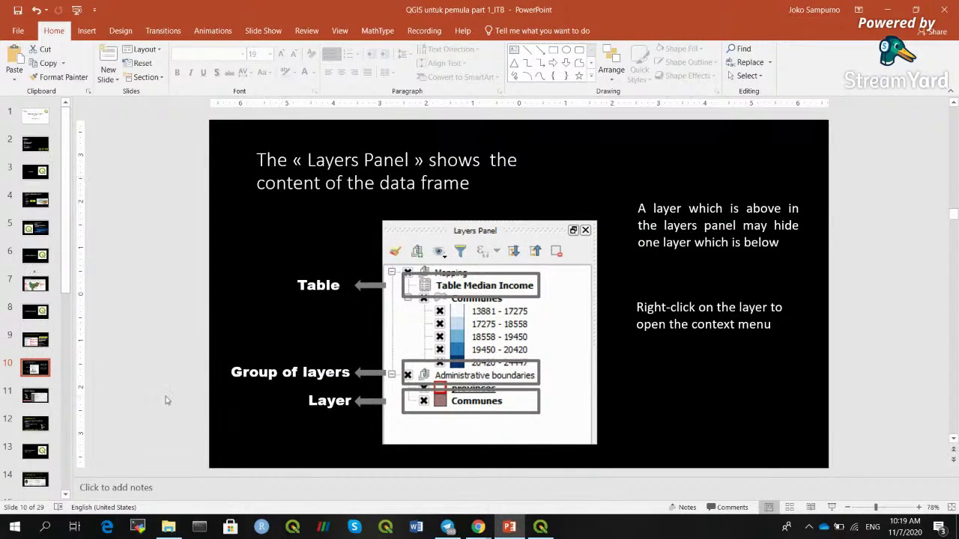
{"action": "left_click", "coordinate": [540, 527]}
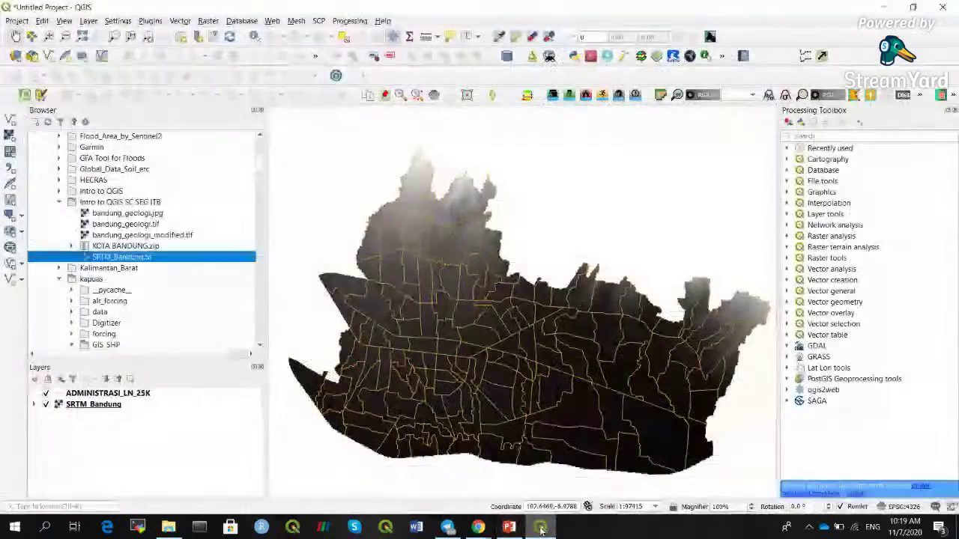
Hide the ADMINISTRASI_LN_25K layer, and expand and collapse the SRTM_Bandung legend.
{"action": "left_click", "coordinate": [88, 404]}
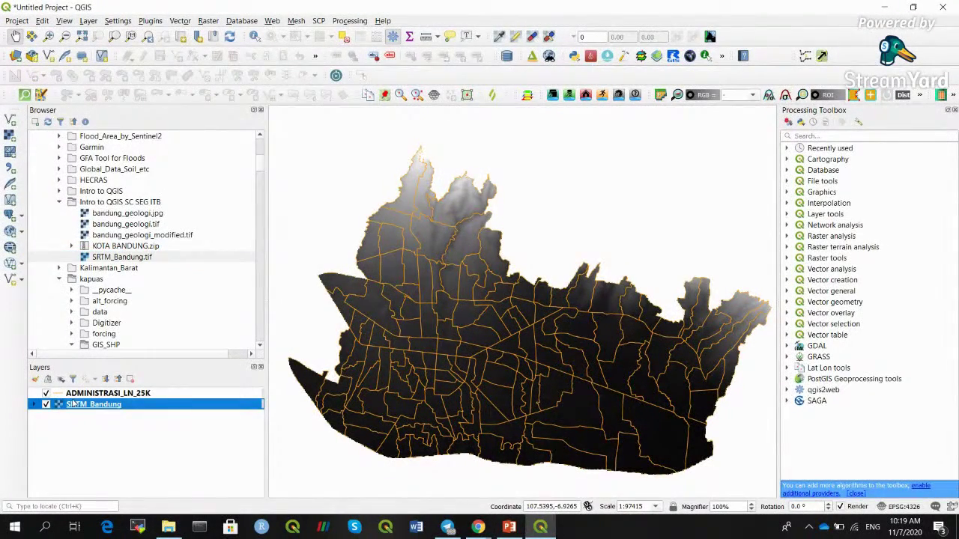
{"action": "left_click", "coordinate": [46, 393]}
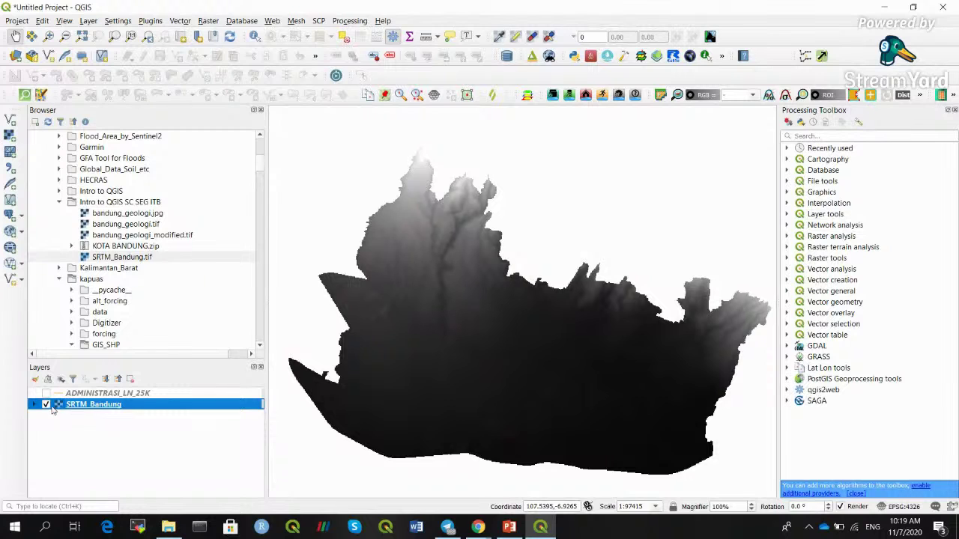
{"action": "left_click", "coordinate": [34, 404]}
{"action": "left_click", "coordinate": [34, 404]}
Open the SRTM_Bandung layer properties and examine the provider information, including its CRS, file format and pixel size.
{"action": "right_click", "coordinate": [88, 408]}
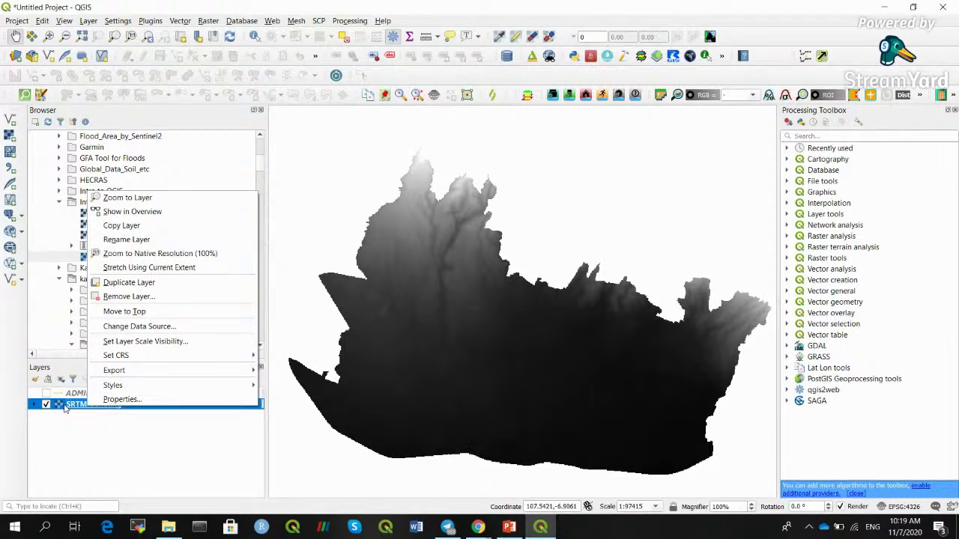
{"action": "left_click", "coordinate": [114, 401]}
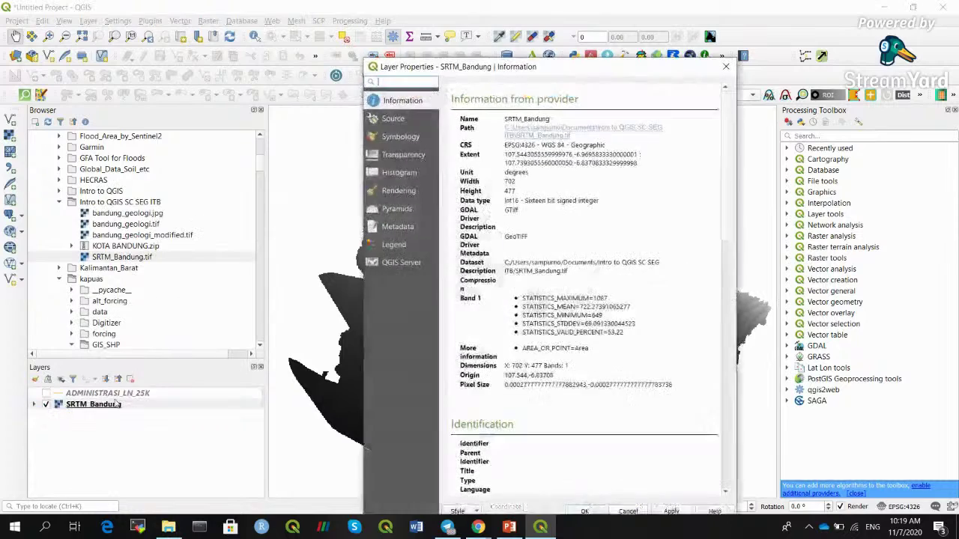
{"action": "left_click_drag", "start_coordinate": [582, 97], "coordinate": [266, 69]}
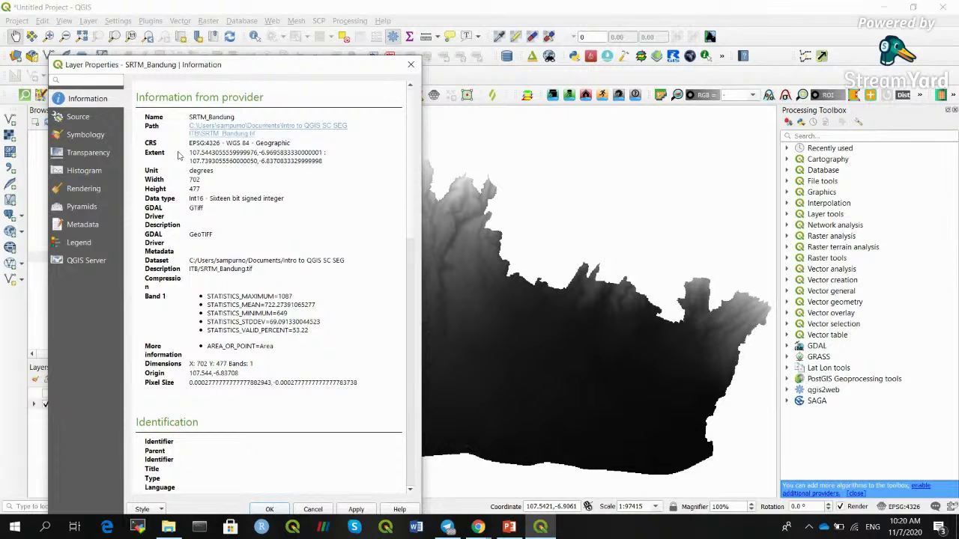
{"action": "left_click_drag", "start_coordinate": [292, 144], "coordinate": [191, 143]}
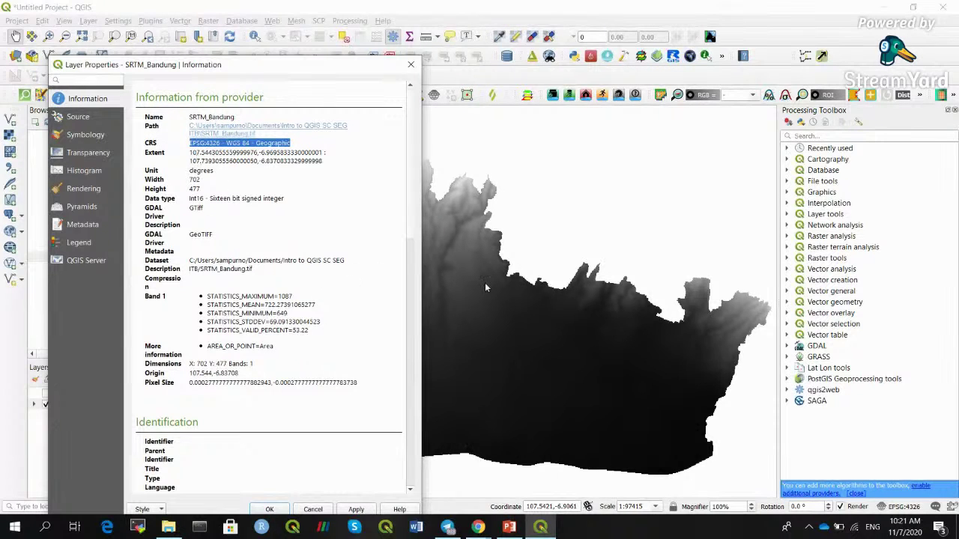
{"action": "left_click_drag", "start_coordinate": [218, 238], "coordinate": [193, 236]}
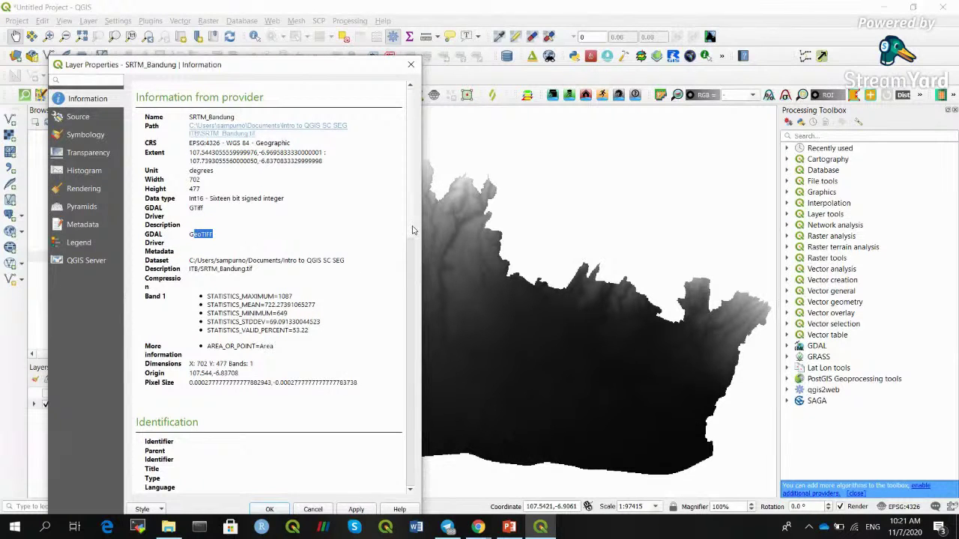
{"action": "scroll", "coordinate": [243, 197], "scroll_direction": "down", "scroll_amount": 5}
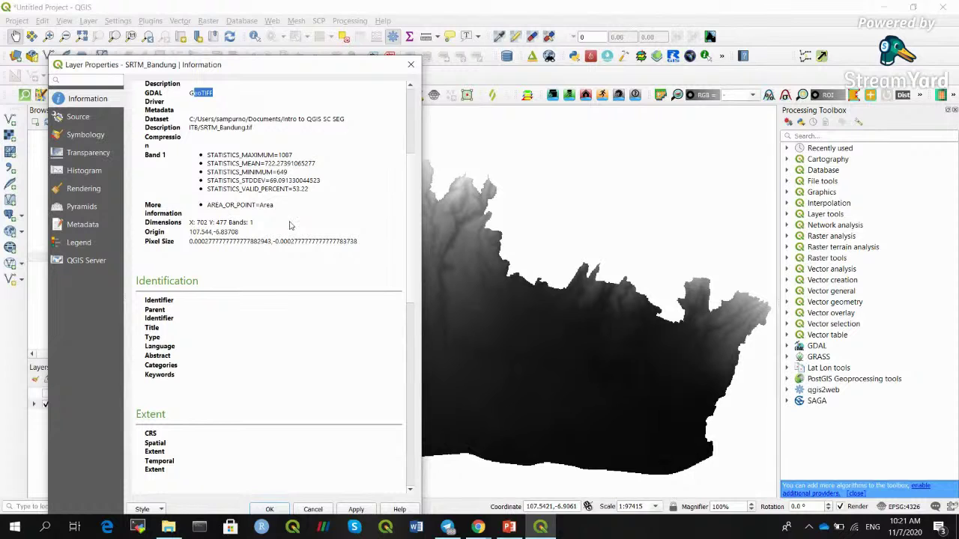
{"action": "left_click_drag", "start_coordinate": [190, 242], "coordinate": [304, 242]}
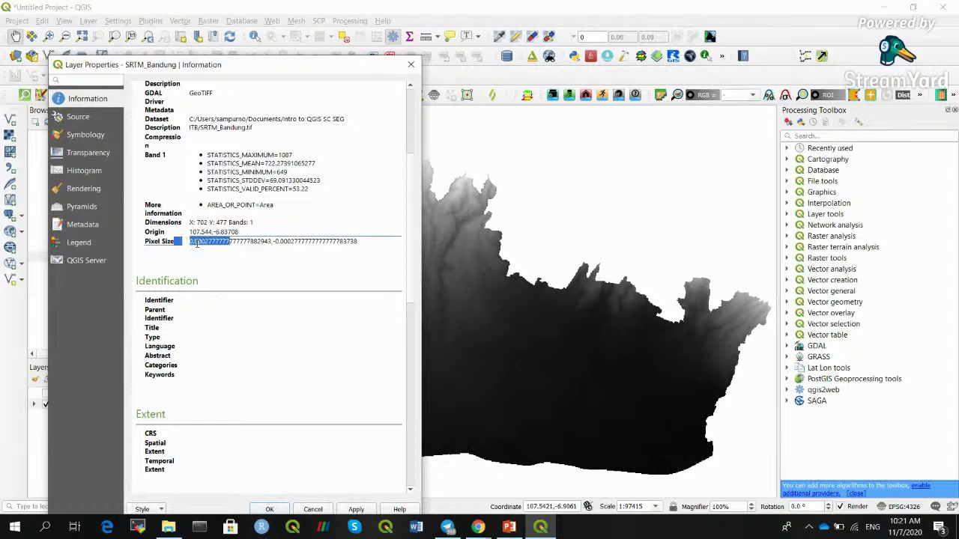
{"action": "left_click", "coordinate": [311, 241]}
{"action": "scroll", "coordinate": [408, 147], "scroll_direction": "up", "scroll_amount": 3}
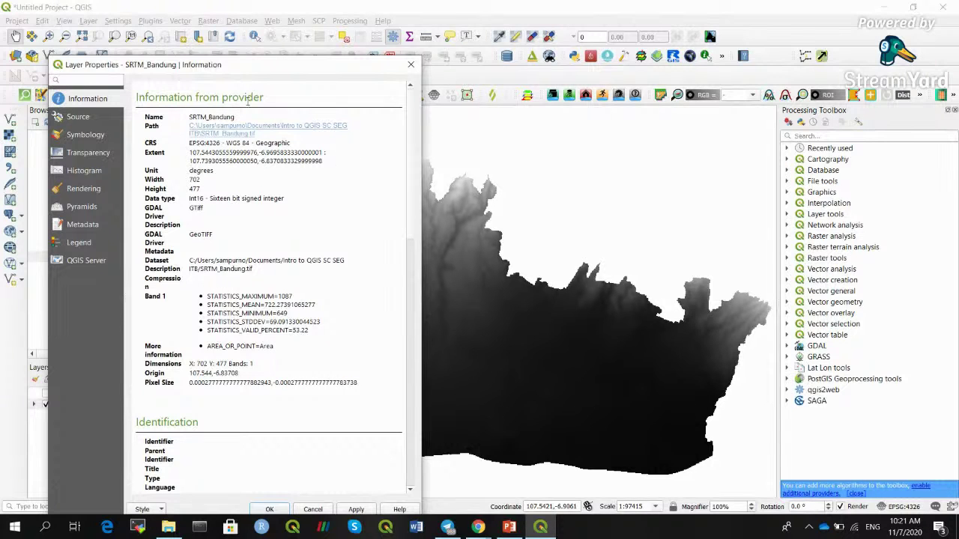
Look through the SRTM_Bandung source and symbology settings and revisit its layer information.
{"action": "left_click", "coordinate": [90, 119]}
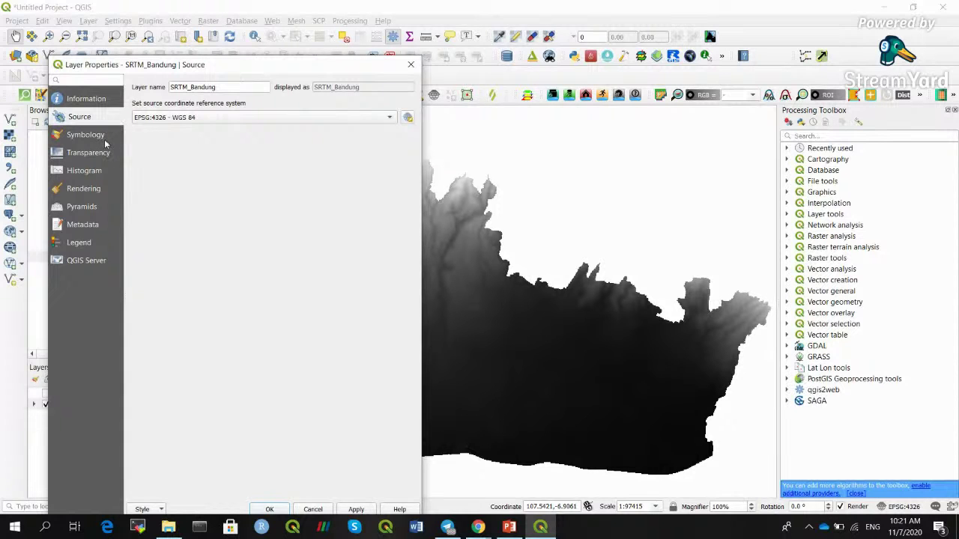
{"action": "left_click", "coordinate": [97, 141]}
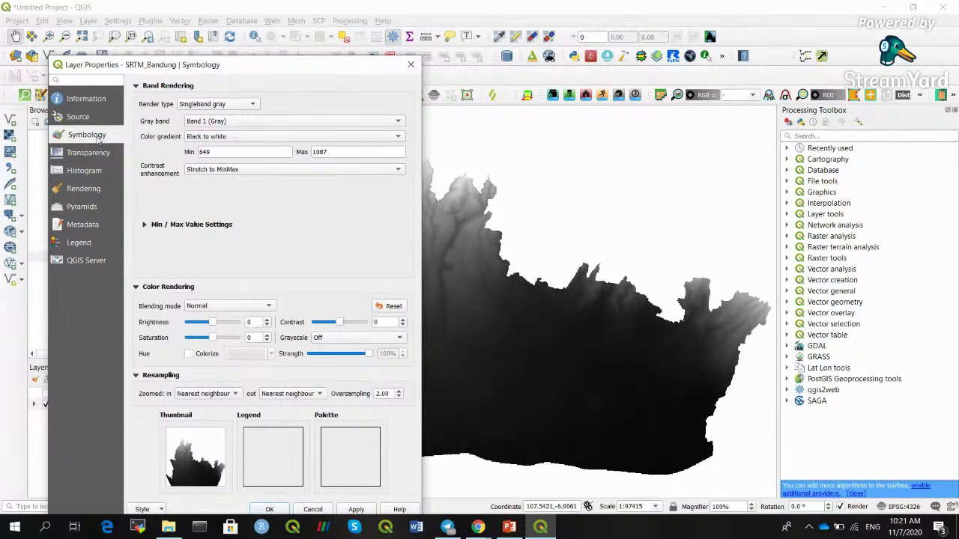
{"action": "left_click_drag", "start_coordinate": [232, 72], "coordinate": [185, 52]}
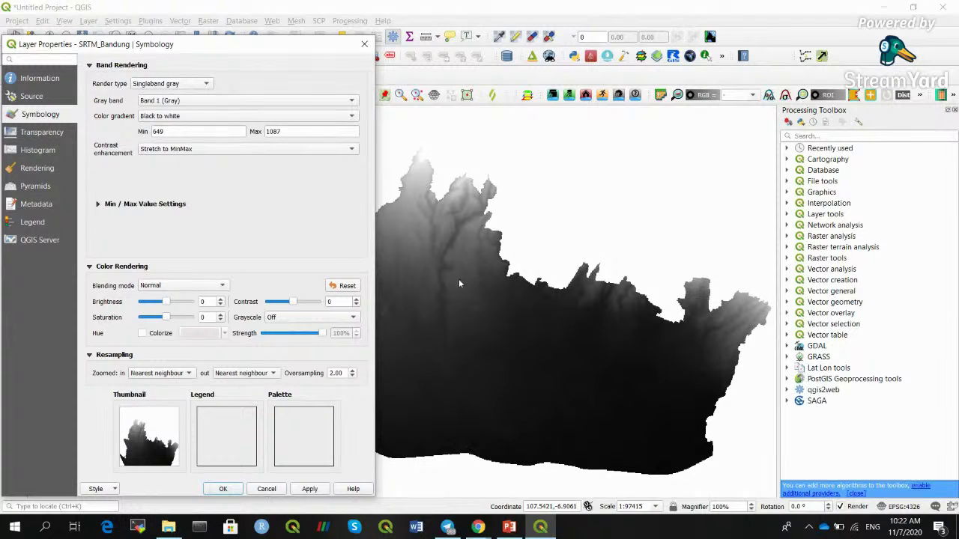
{"action": "left_click_drag", "start_coordinate": [267, 44], "coordinate": [587, 81]}
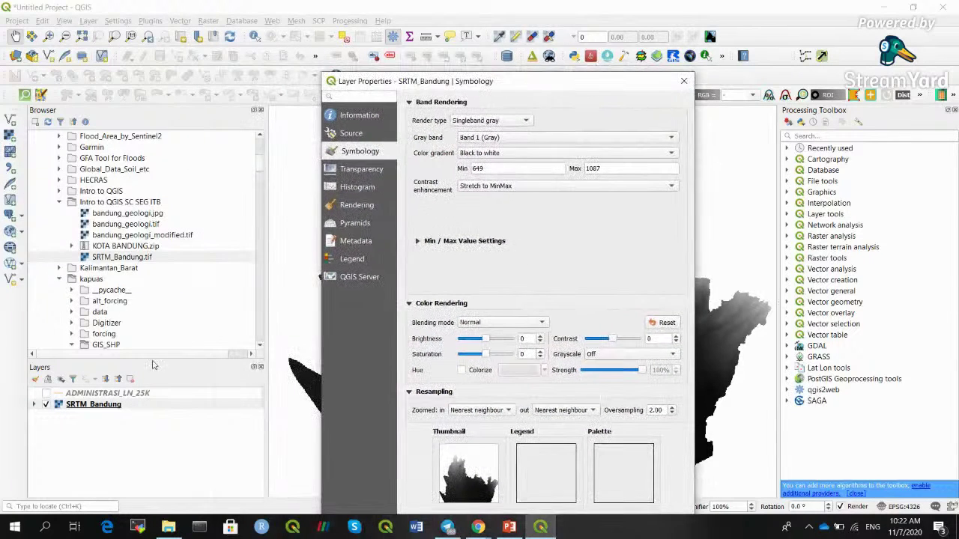
{"action": "left_click", "coordinate": [359, 117]}
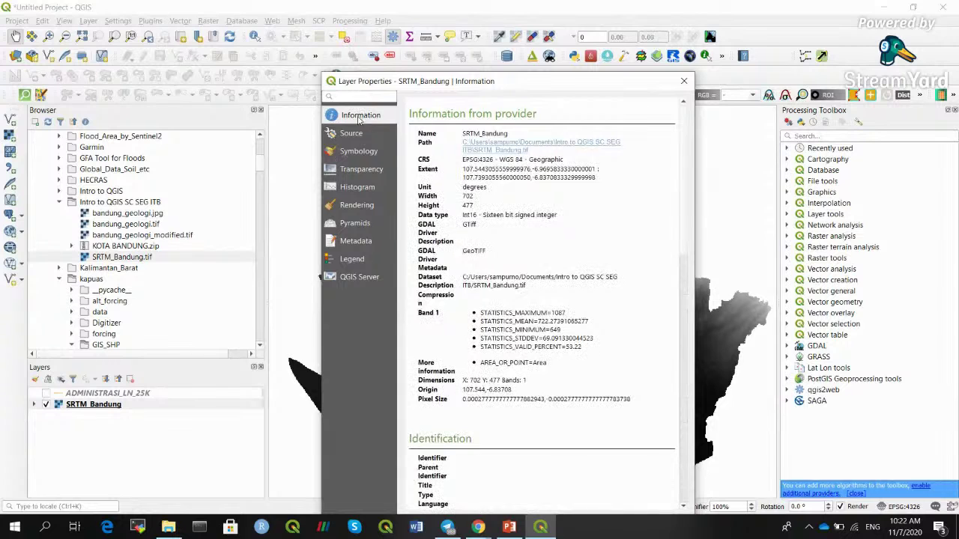
Examine the minimum and maximum values in the SRTM_Bandung symbology settings.
{"action": "left_click", "coordinate": [363, 151]}
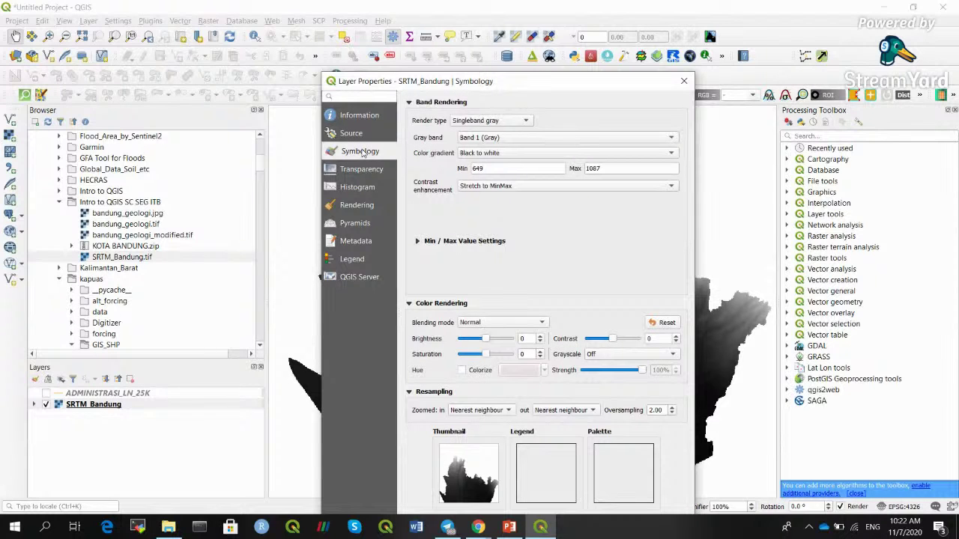
{"action": "left_click", "coordinate": [500, 167]}
{"action": "left_click_drag", "start_coordinate": [504, 167], "coordinate": [472, 168]}
{"action": "left_click_drag", "start_coordinate": [634, 169], "coordinate": [585, 168]}
{"action": "left_click", "coordinate": [574, 108]}
Set the SRTM_Bandung render type to Singleband pseudocolor and apply it to the map.
{"action": "left_click", "coordinate": [527, 122]}
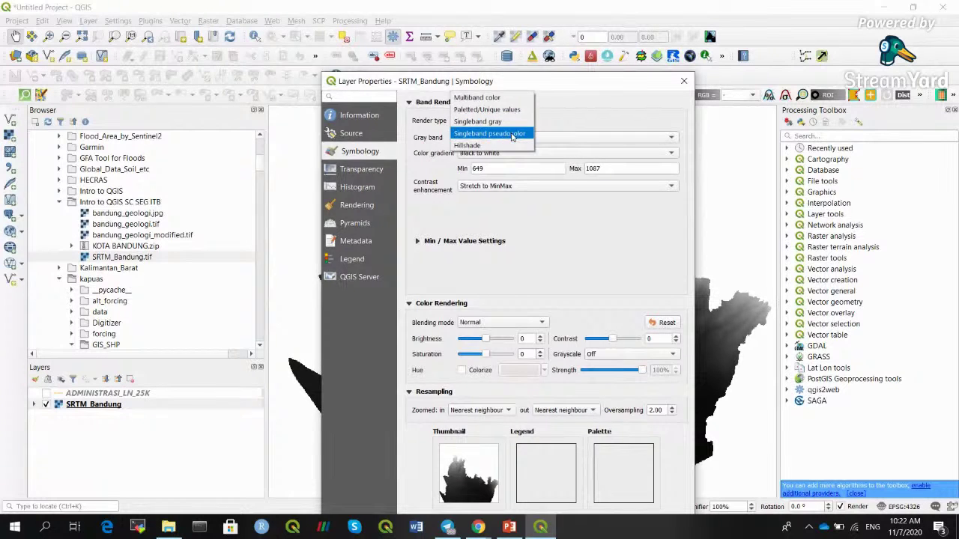
{"action": "left_click", "coordinate": [512, 135]}
{"action": "left_click_drag", "start_coordinate": [581, 83], "coordinate": [325, 69]}
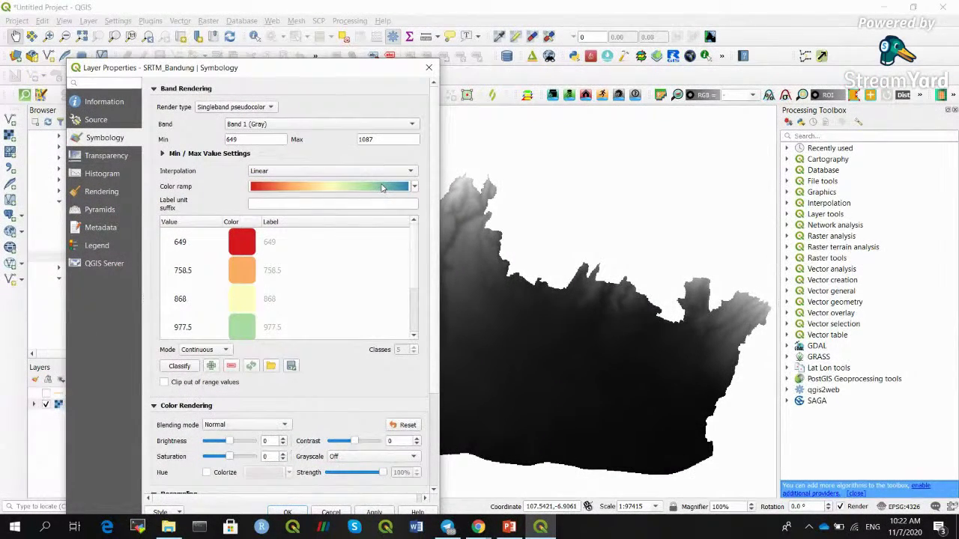
{"action": "left_click_drag", "start_coordinate": [311, 71], "coordinate": [298, 45]}
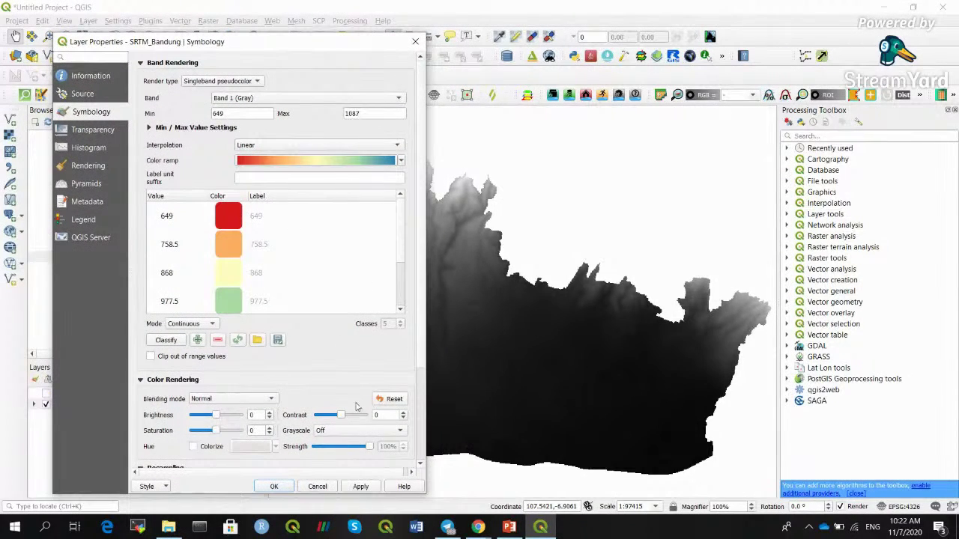
{"action": "left_click", "coordinate": [361, 487]}
{"action": "left_click_drag", "start_coordinate": [330, 49], "coordinate": [251, 40]}
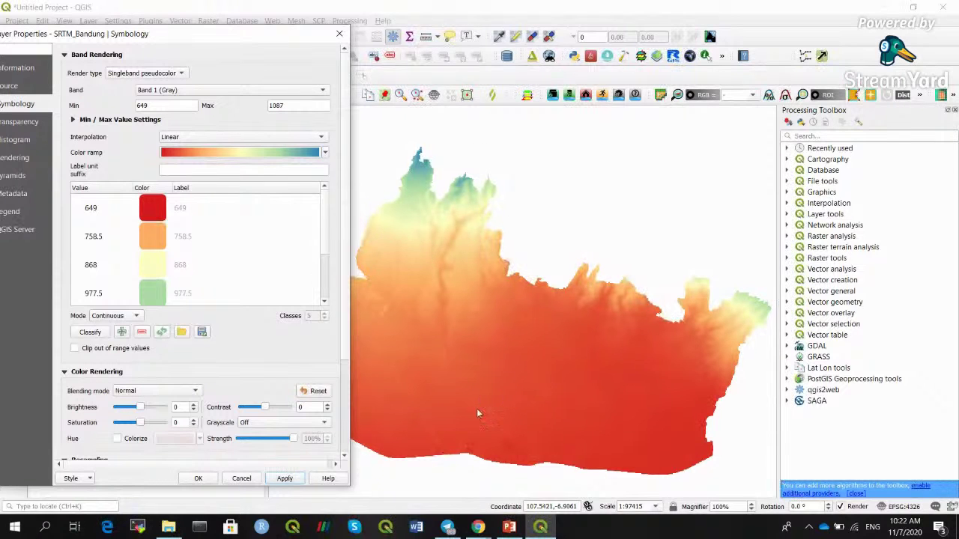
Set the maximum value of the SRTM_Bandung color ramp to 700 and accept the layer properties.
{"action": "left_click_drag", "start_coordinate": [301, 105], "coordinate": [263, 107]}
{"action": "type", "text": "700"}
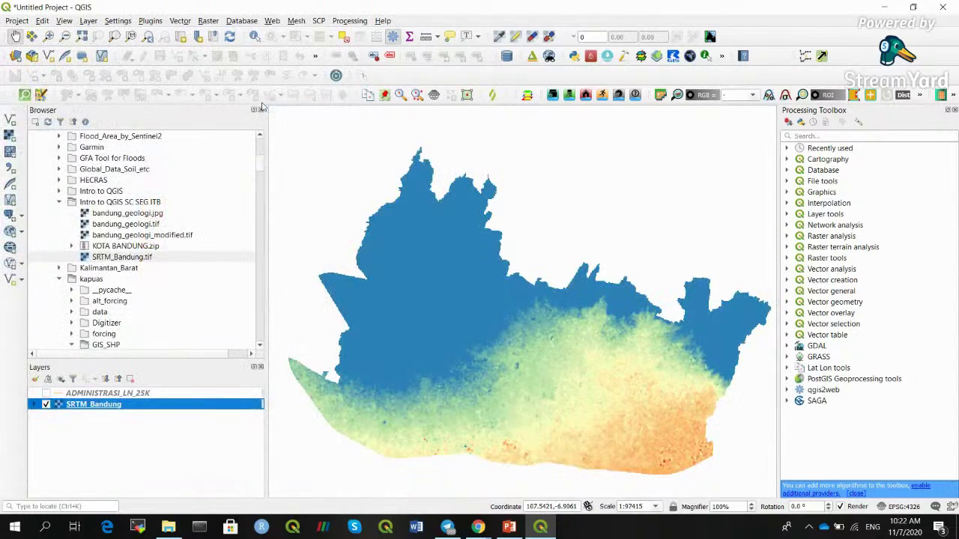
{"action": "left_click_drag", "start_coordinate": [590, 353], "coordinate": [583, 285]}
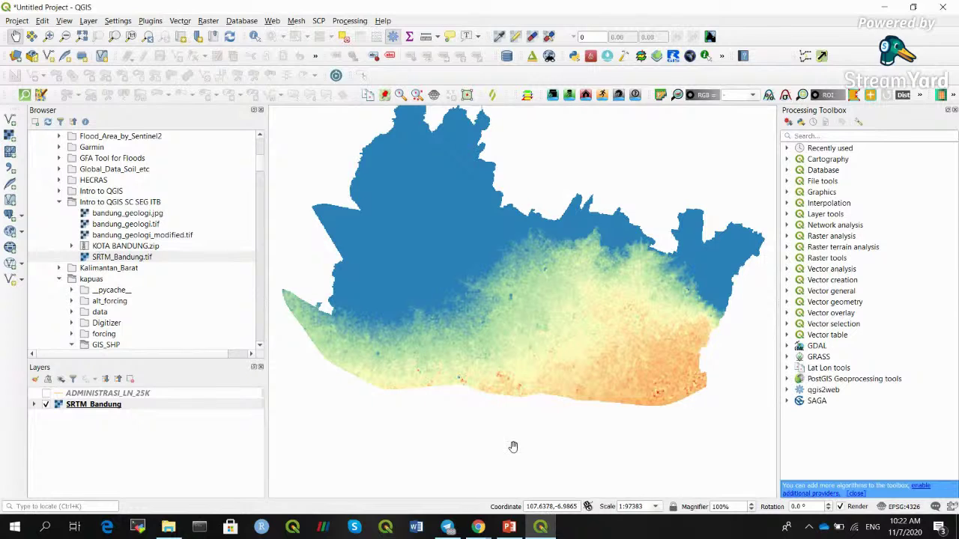
Reopen the SRTM_Bandung layer properties, set the render type to Hillshade and apply it to the map.
{"action": "right_click", "coordinate": [77, 405]}
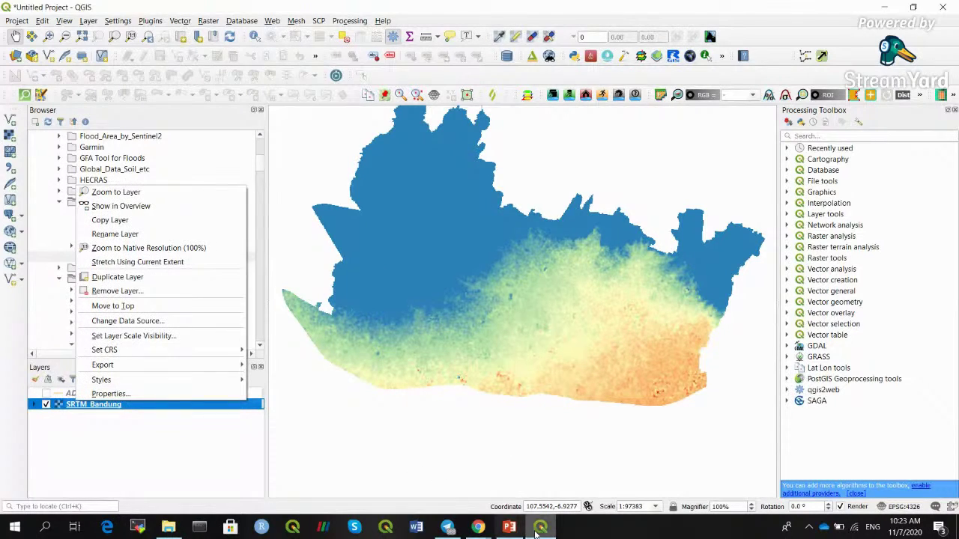
{"action": "left_click", "coordinate": [540, 528]}
{"action": "left_click", "coordinate": [540, 527]}
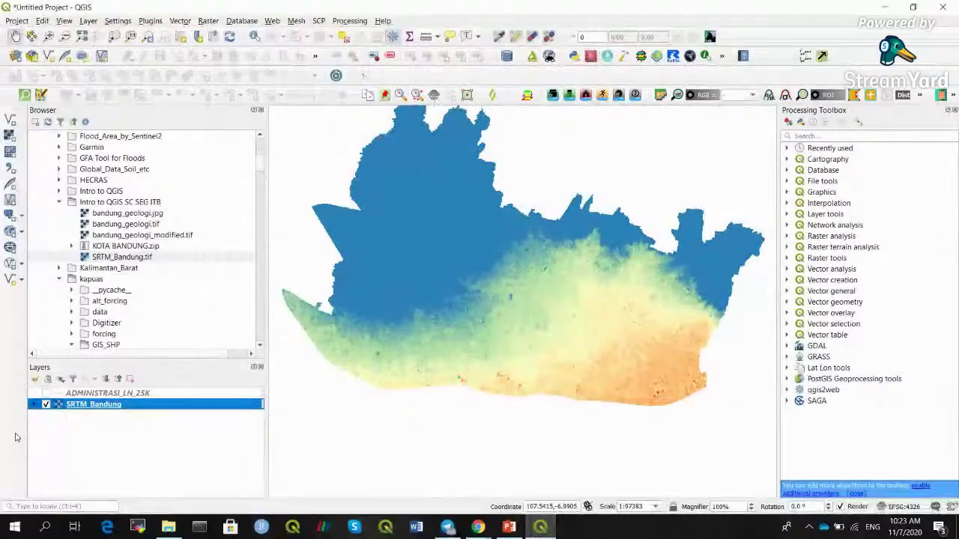
{"action": "right_click", "coordinate": [89, 405]}
{"action": "left_click", "coordinate": [103, 397]}
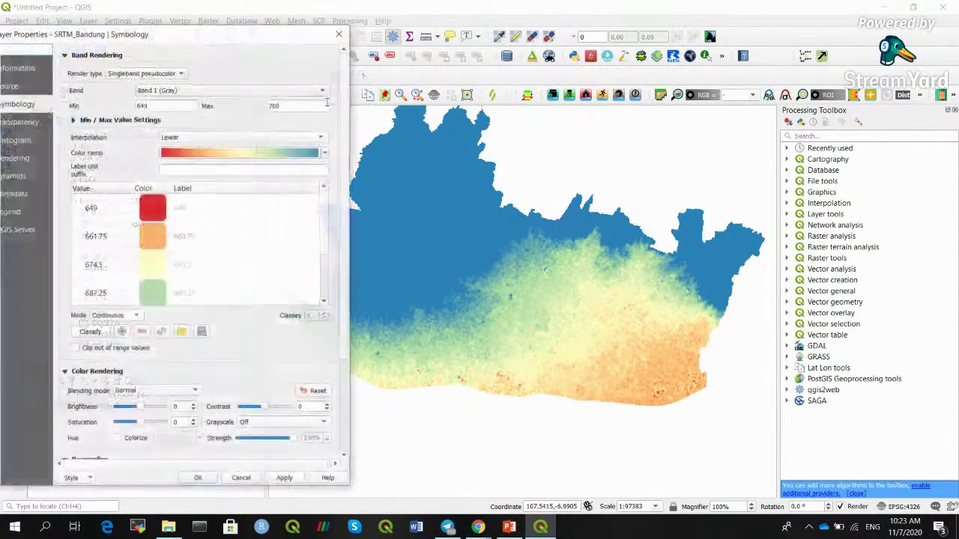
{"action": "left_click_drag", "start_coordinate": [247, 38], "coordinate": [311, 15]}
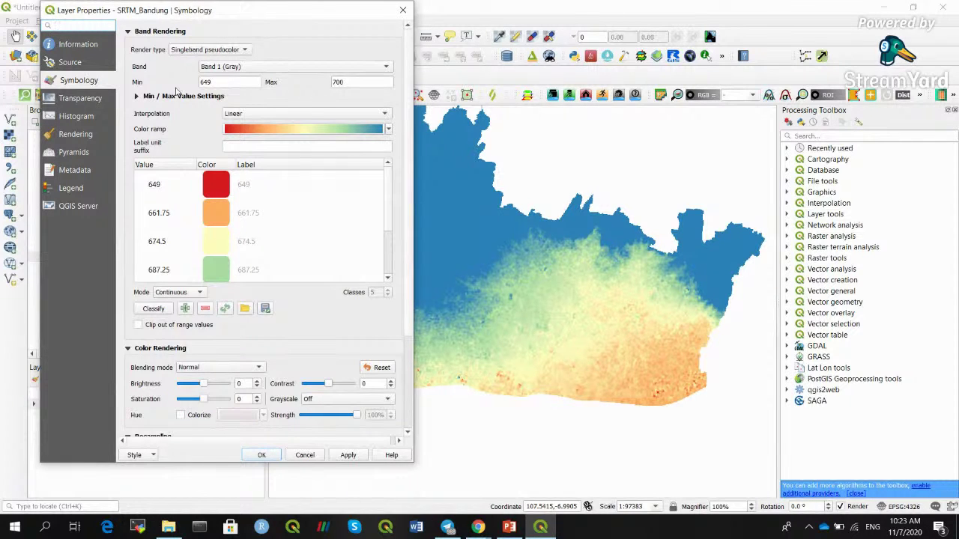
{"action": "left_click", "coordinate": [241, 51]}
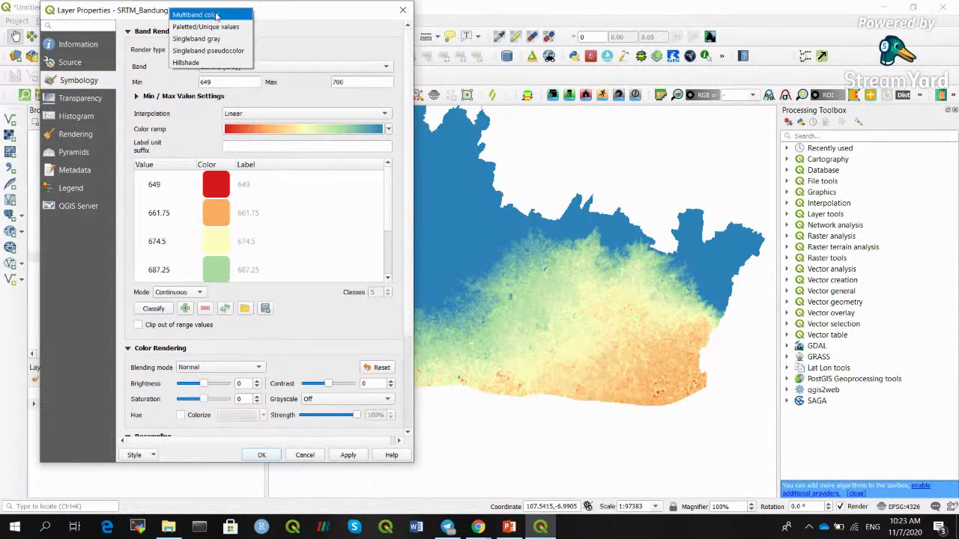
{"action": "left_click", "coordinate": [239, 63]}
{"action": "left_click", "coordinate": [349, 457]}
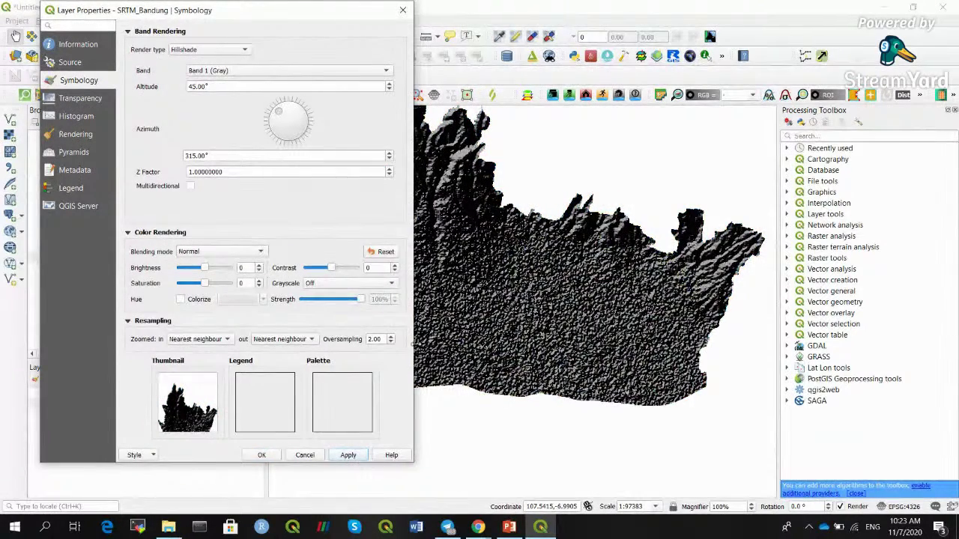
Set the SRTM_Bandung hillshade altitude to 75°, apply it, and turn the azimuth to 265°.
{"action": "left_click_drag", "start_coordinate": [319, 12], "coordinate": [293, 17]}
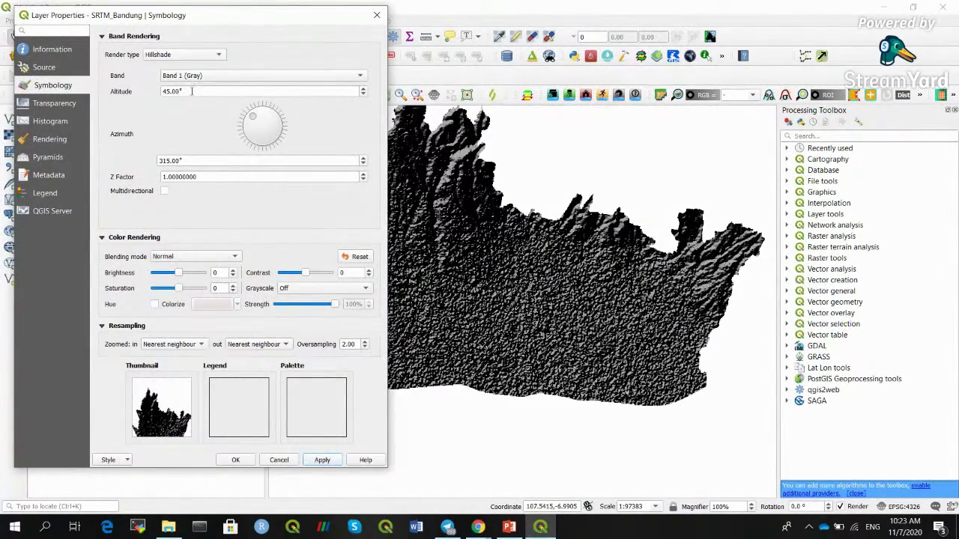
{"action": "left_click", "coordinate": [217, 56]}
{"action": "left_click", "coordinate": [210, 56]}
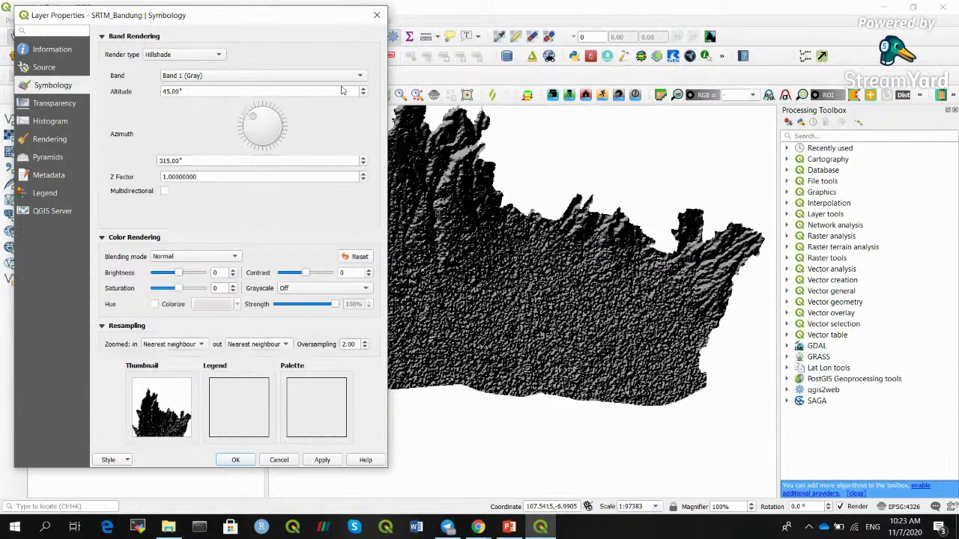
{"action": "left_click", "coordinate": [364, 89]}
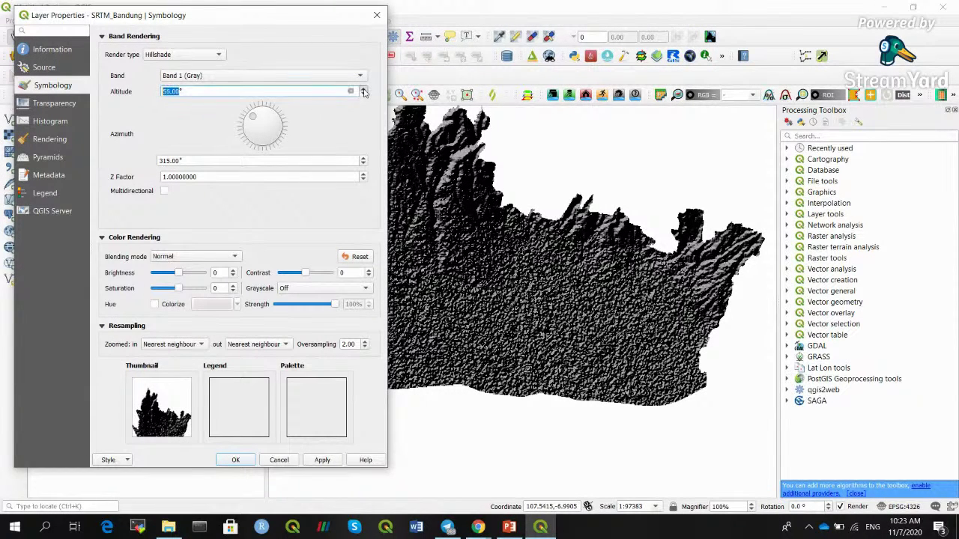
{"action": "left_click", "coordinate": [364, 89]}
{"action": "left_click", "coordinate": [322, 459]}
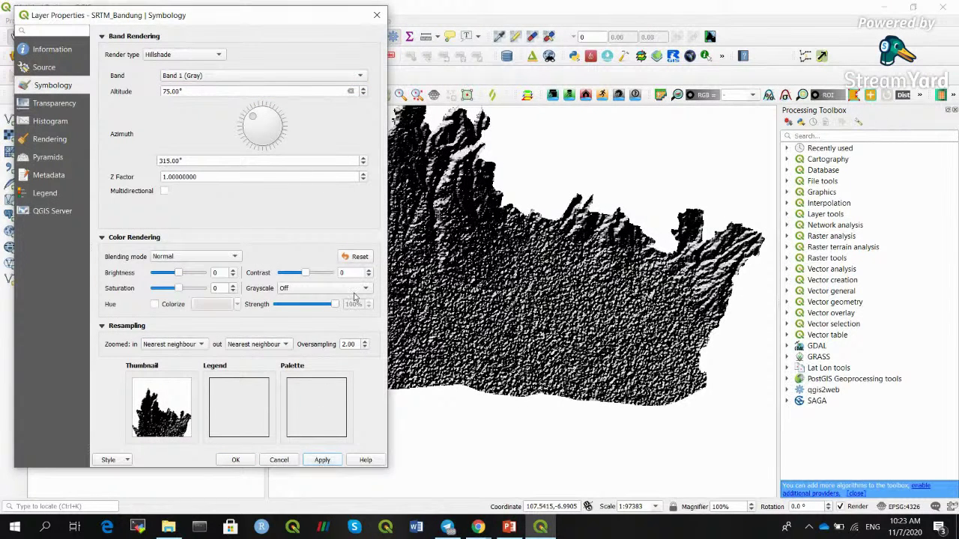
{"action": "left_click", "coordinate": [252, 120]}
{"action": "left_click_drag", "start_coordinate": [252, 120], "coordinate": [248, 129]}
Change the SRTM_Bandung render type to Singleband pseudocolor with its default value range and apply it to the map.
{"action": "left_click", "coordinate": [47, 105]}
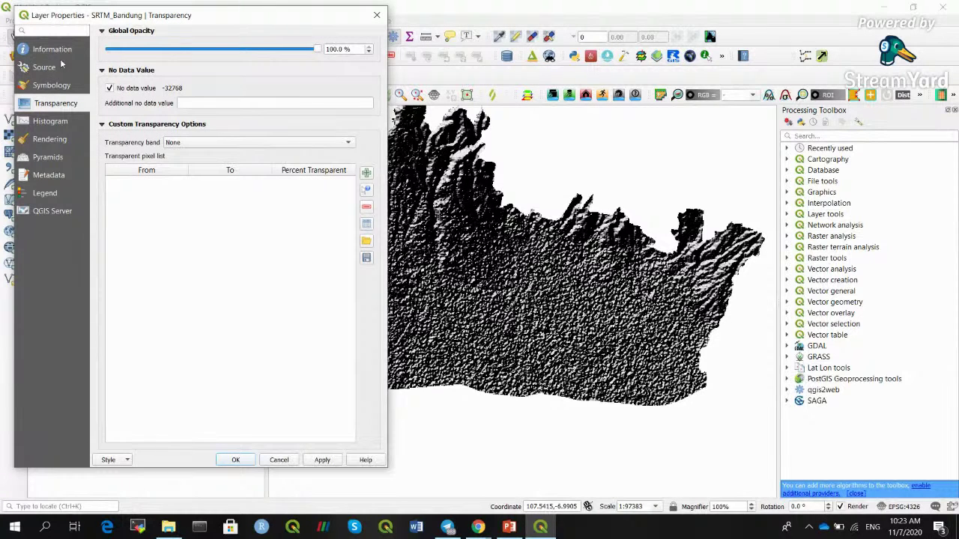
{"action": "left_click", "coordinate": [53, 84]}
{"action": "left_click", "coordinate": [177, 54]}
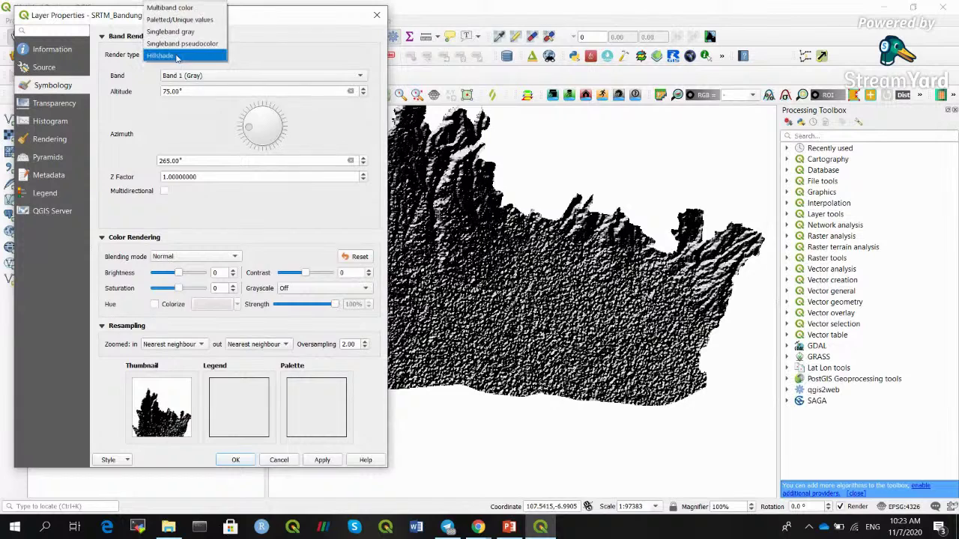
{"action": "left_click", "coordinate": [179, 44]}
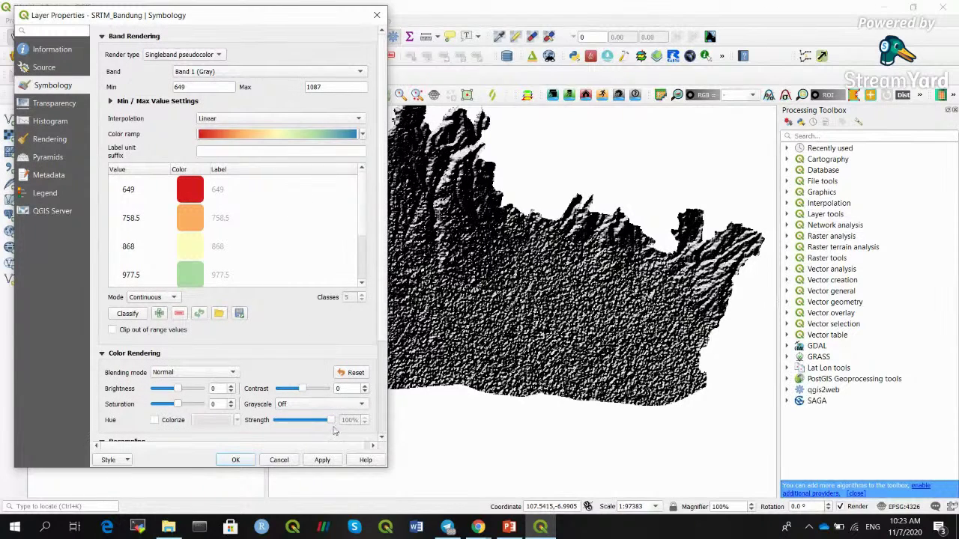
{"action": "left_click", "coordinate": [322, 459]}
Add a custom transparency entry for SRTM_Bandung by picking a pixel value from the raster's northern end on the map.
{"action": "left_click_drag", "start_coordinate": [282, 24], "coordinate": [808, 48]}
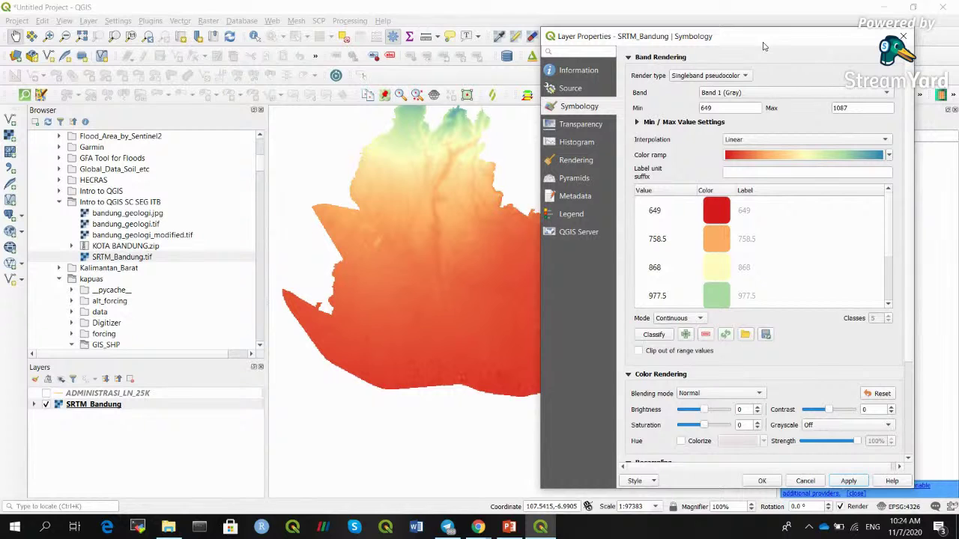
{"action": "left_click", "coordinate": [592, 129]}
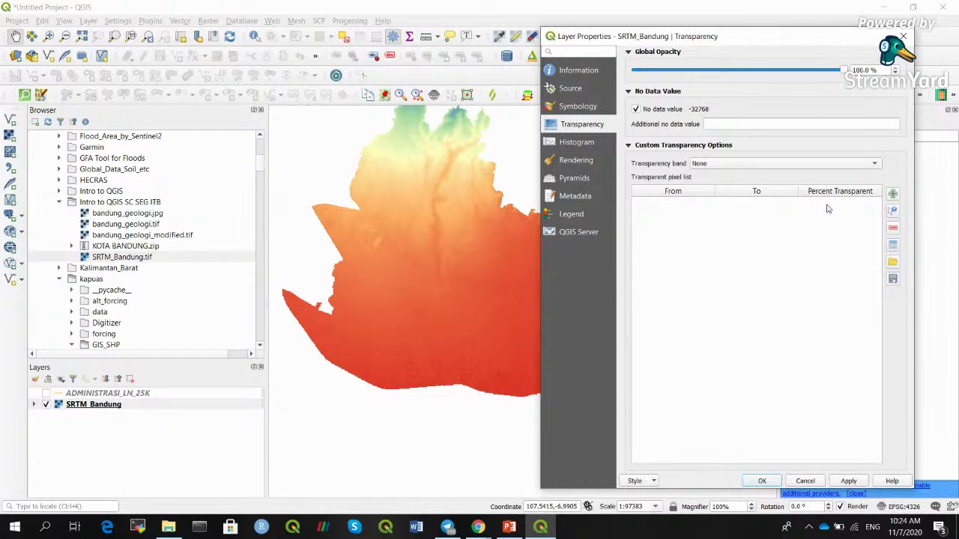
{"action": "left_click", "coordinate": [895, 213]}
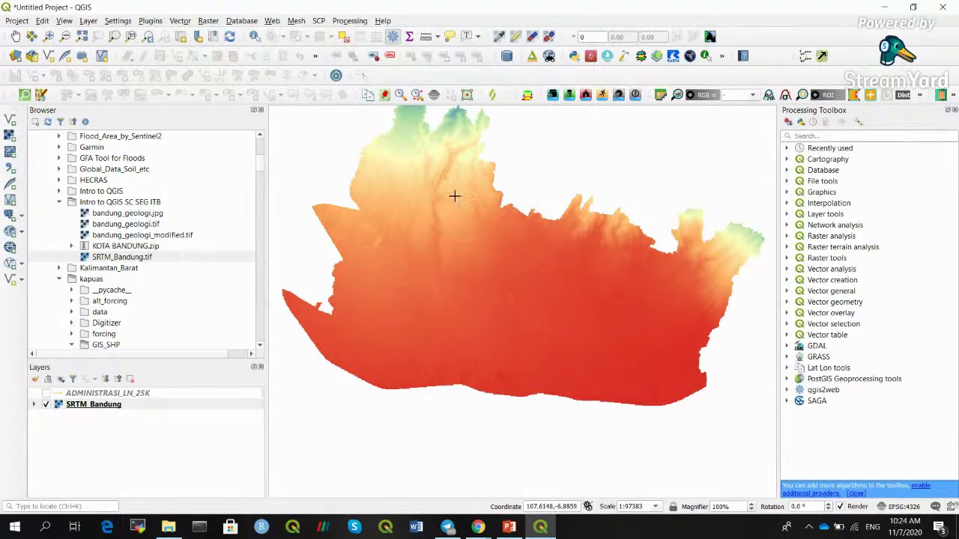
{"action": "left_click", "coordinate": [405, 116]}
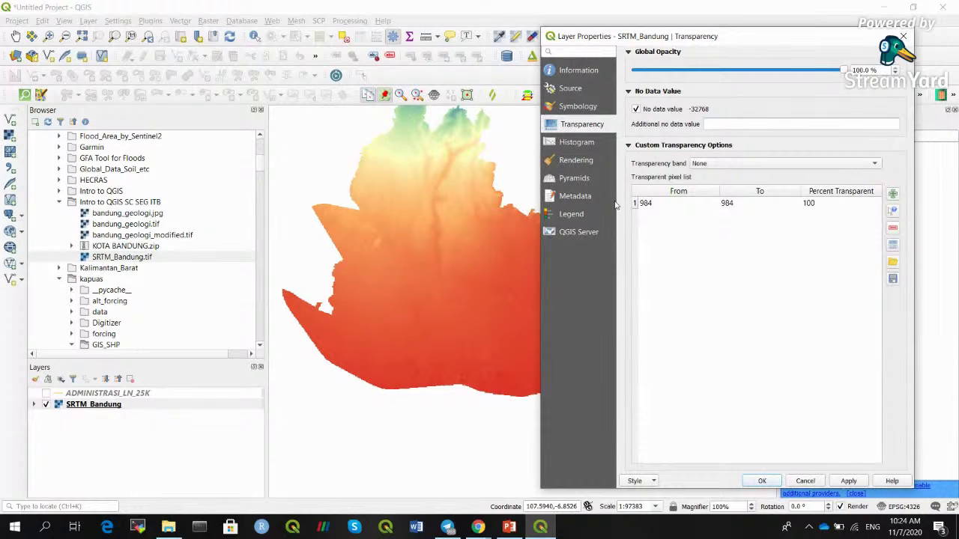
Set the transparent pixel range from 800 to 1000, apply it, and extend the upper limit to hide the remaining northern peaks.
{"action": "left_click", "coordinate": [652, 203]}
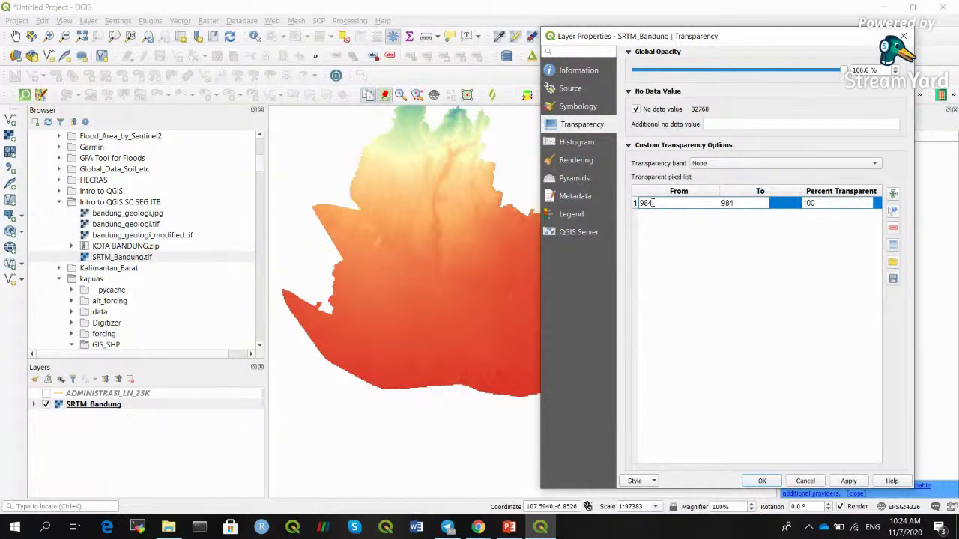
{"action": "left_click_drag", "start_coordinate": [665, 205], "coordinate": [637, 203]}
{"action": "type", "text": "800"}
{"action": "key", "text": "Return"}
{"action": "double_click", "coordinate": [730, 203]}
{"action": "type", "text": "1000"}
{"action": "key", "text": "Return"}
{"action": "left_click", "coordinate": [848, 481]}
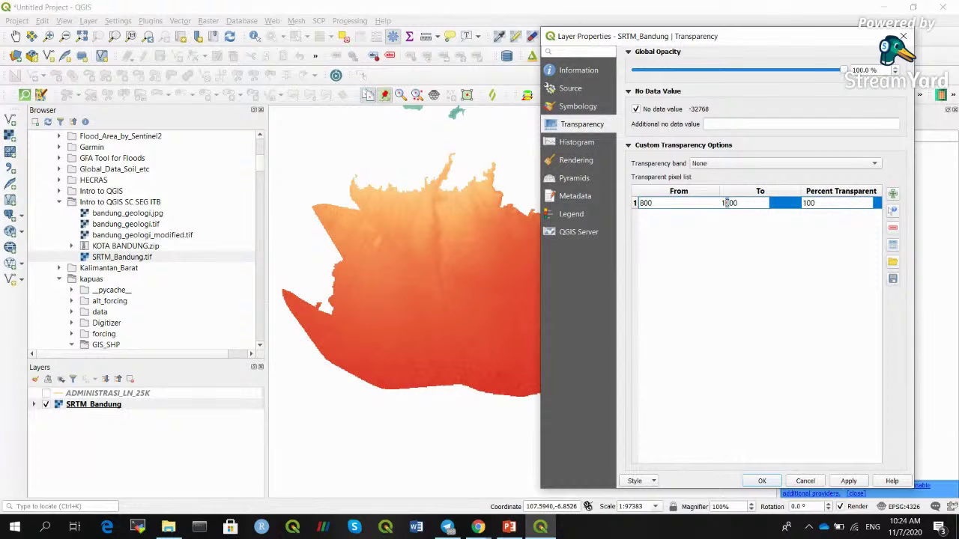
{"action": "left_click", "coordinate": [847, 481]}
Compute the SRTM_Bandung raster histogram, look through the rendering, pyramids, metadata and QGIS Server settings, and close the layer properties.
{"action": "left_click", "coordinate": [592, 142]}
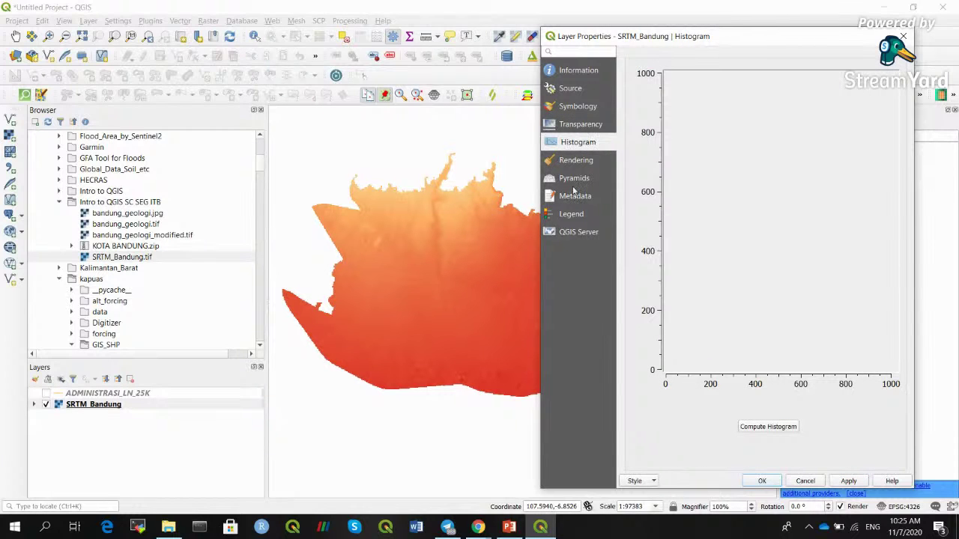
{"action": "left_click", "coordinate": [771, 429]}
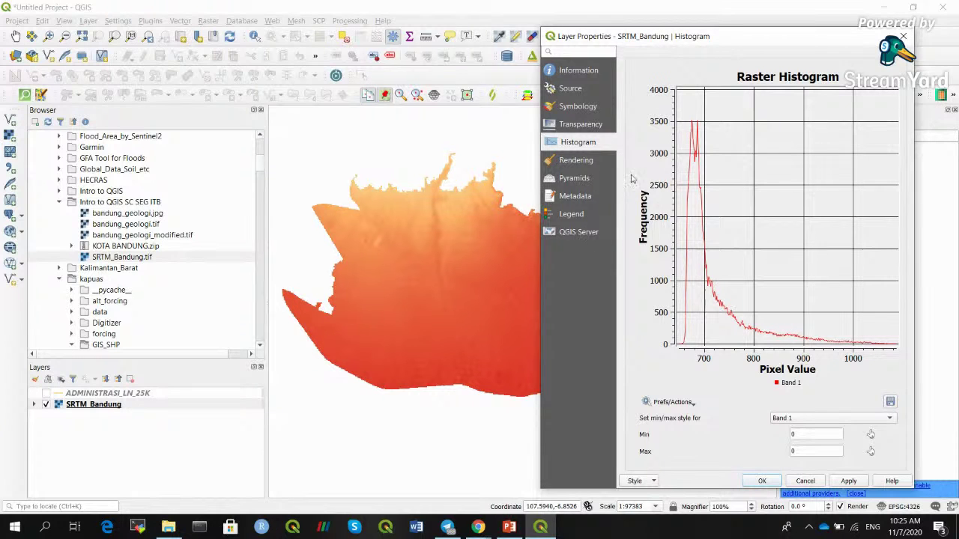
{"action": "left_click", "coordinate": [577, 160]}
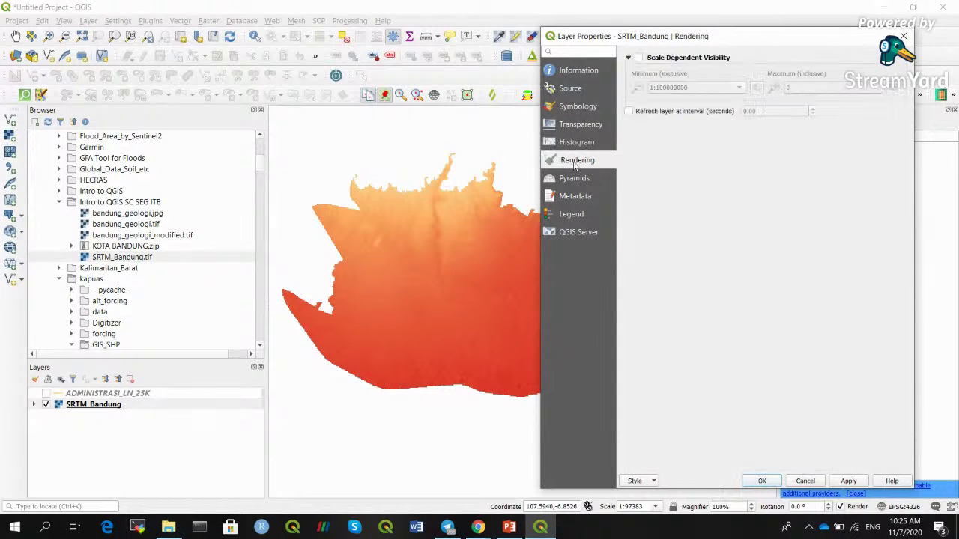
{"action": "left_click", "coordinate": [575, 179]}
{"action": "left_click", "coordinate": [577, 198]}
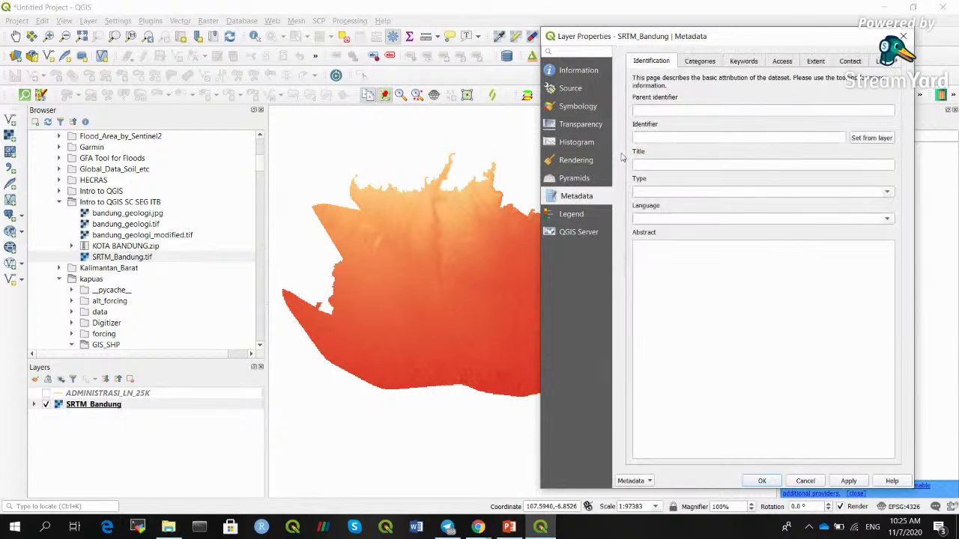
{"action": "left_click", "coordinate": [577, 233]}
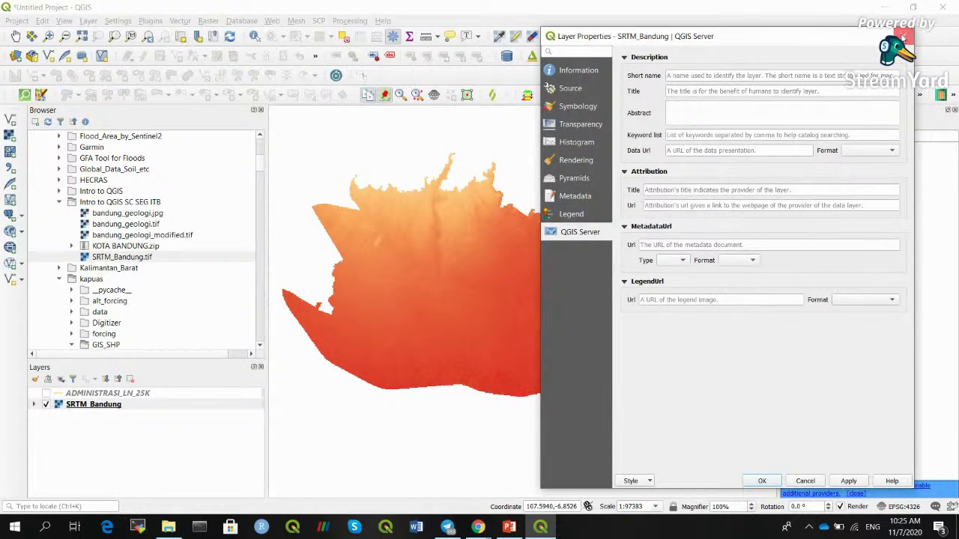
{"action": "left_click", "coordinate": [902, 36]}
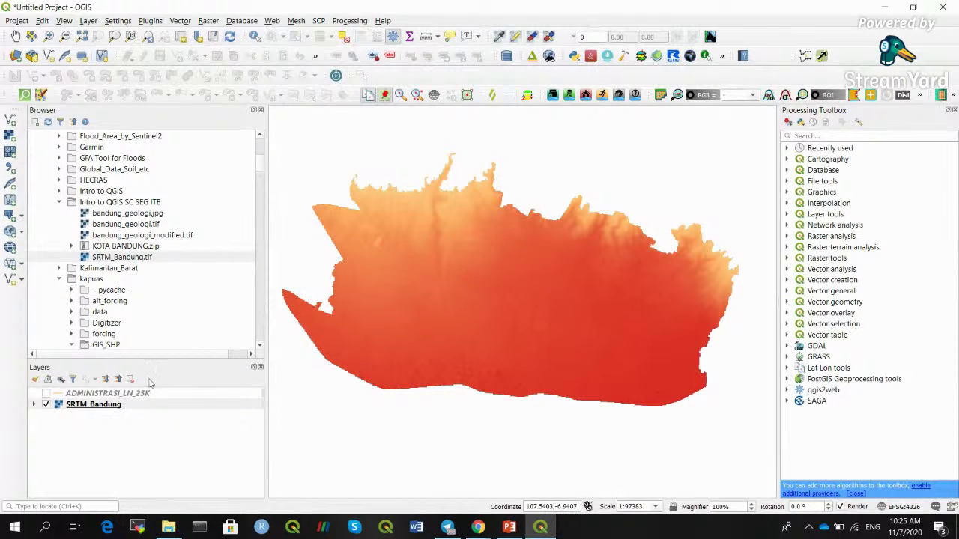
Hide the SRTM_Bandung raster and show the ADMINISTRASI_LN_25K boundary layer on the map.
{"action": "left_click", "coordinate": [46, 404]}
{"action": "left_click", "coordinate": [86, 393]}
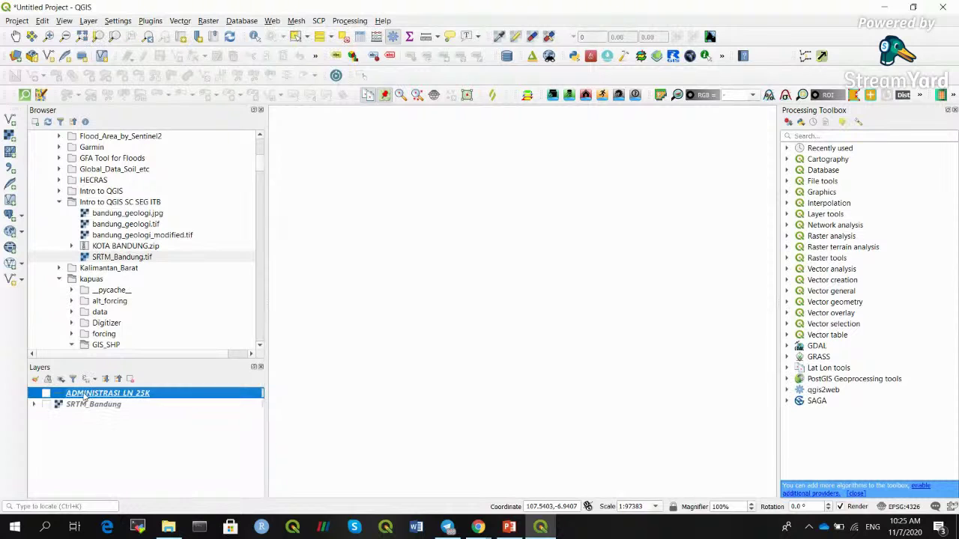
{"action": "left_click", "coordinate": [46, 394]}
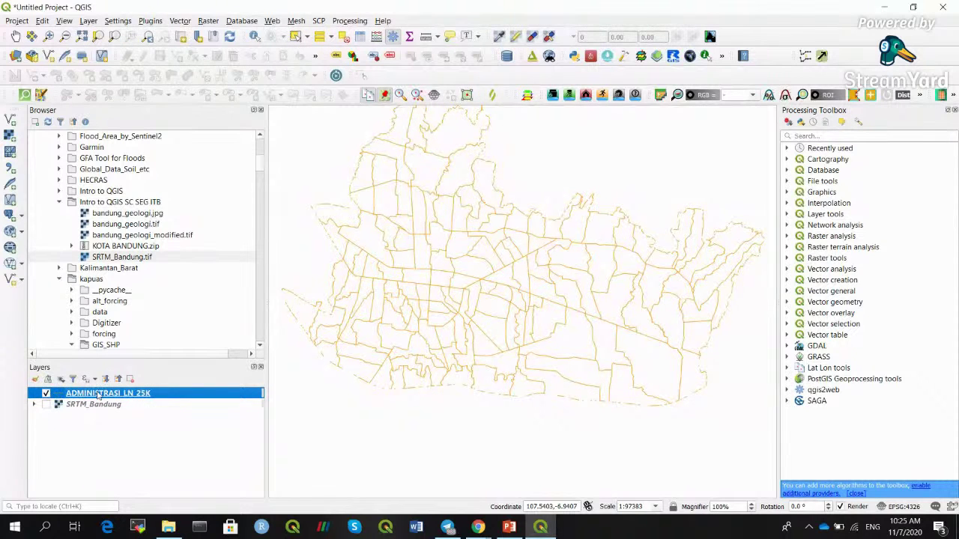
Style the ADMINISTRASI_LN_25K lines with the "dash black" preset symbol and accept the layer properties.
{"action": "right_click", "coordinate": [98, 395]}
{"action": "left_click", "coordinate": [124, 385]}
{"action": "left_click_drag", "start_coordinate": [277, 128], "coordinate": [191, 120]}
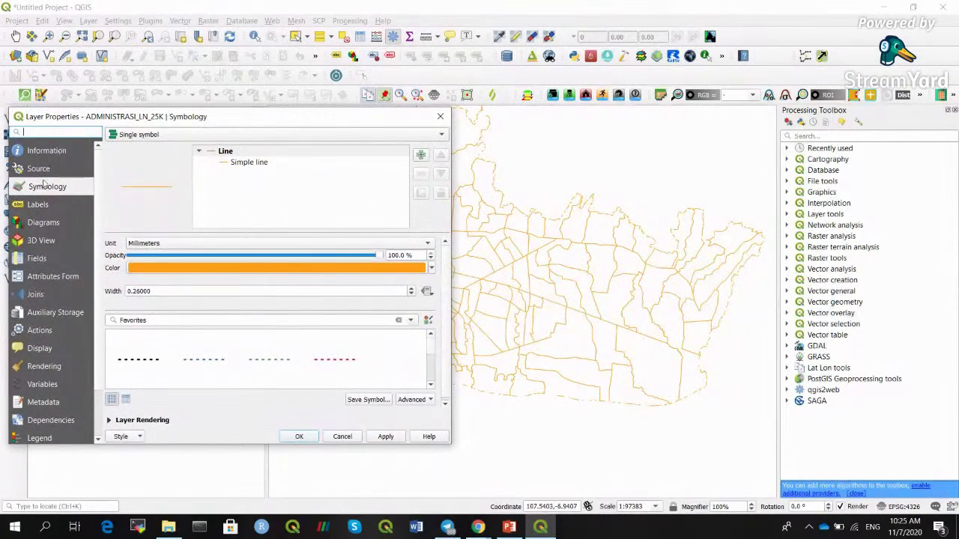
{"action": "left_click", "coordinate": [154, 362]}
{"action": "left_click", "coordinate": [387, 437]}
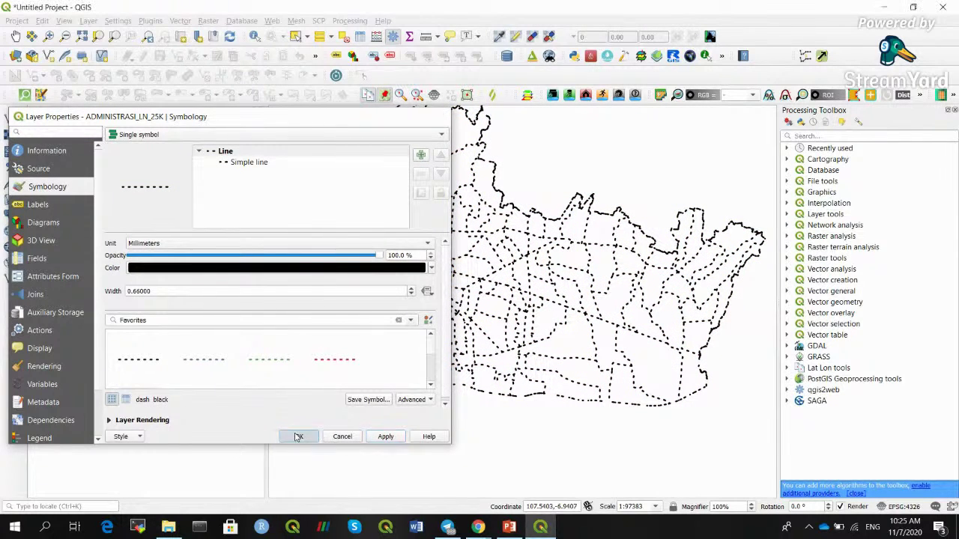
{"action": "left_click", "coordinate": [297, 436]}
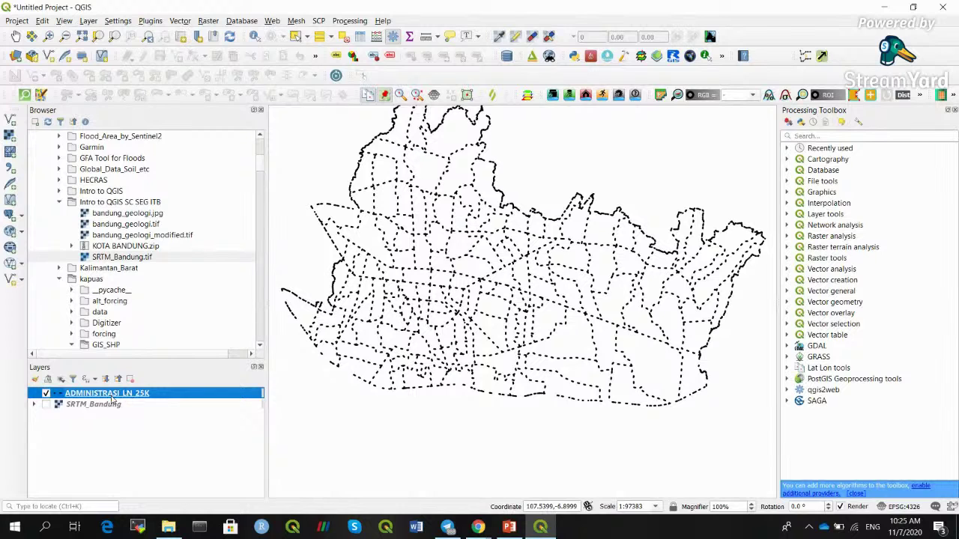
Show SRTM_Bandung beneath the ADMINISTRASI_LN_25K boundaries, toggling the boundary layer off and on and revisiting its symbology.
{"action": "left_click", "coordinate": [46, 404]}
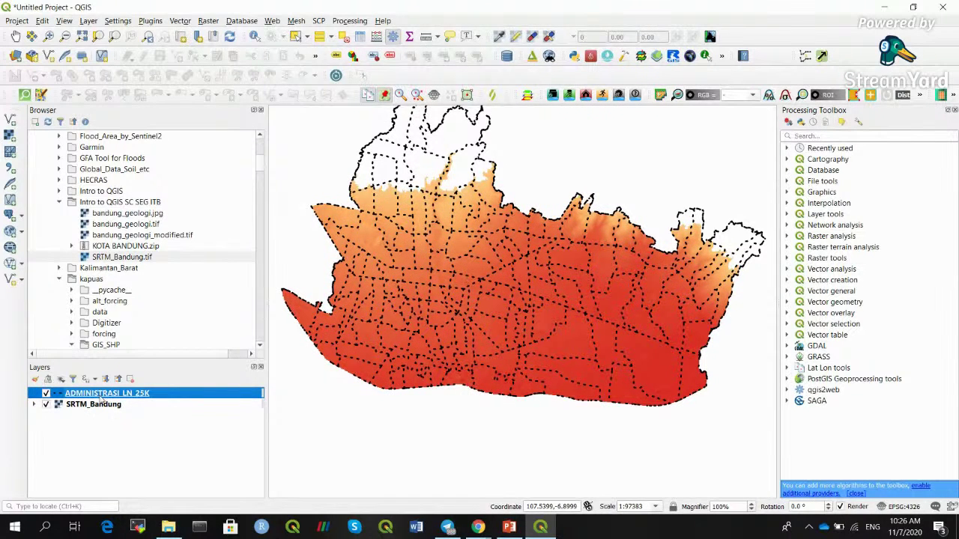
{"action": "left_click", "coordinate": [46, 393]}
{"action": "double_click", "coordinate": [75, 393]}
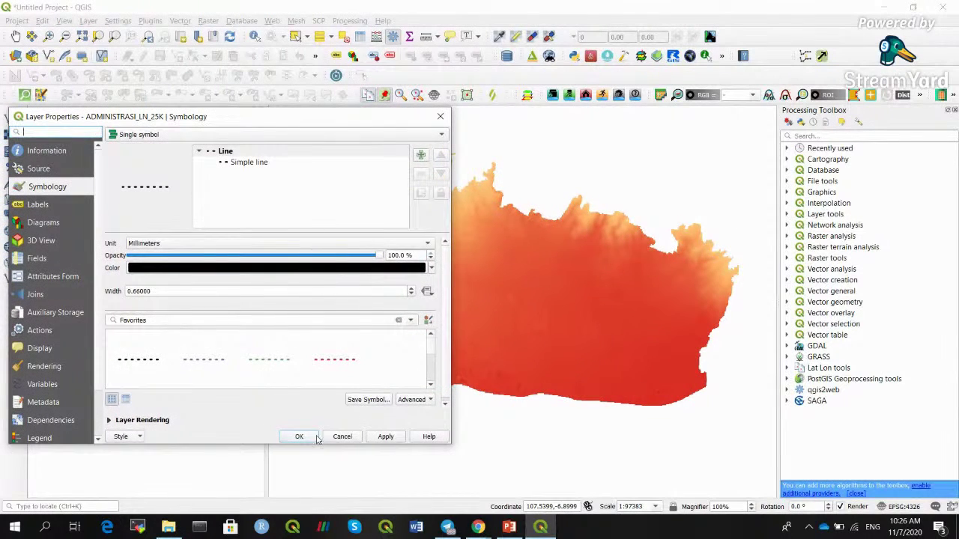
{"action": "left_click", "coordinate": [299, 436]}
{"action": "left_click", "coordinate": [45, 394]}
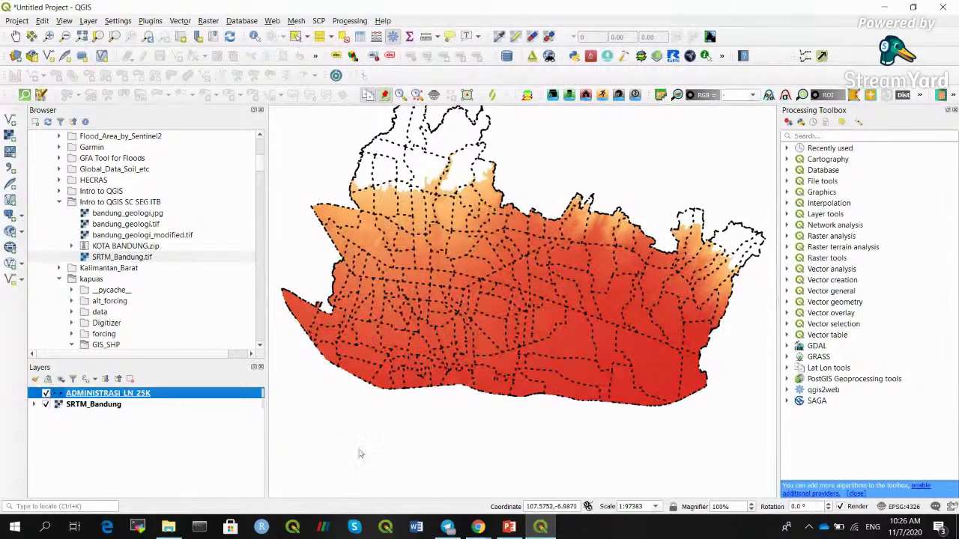
Switch to the PowerPoint presentation and show slide 11 about exploring layer properties.
{"action": "left_click", "coordinate": [509, 527]}
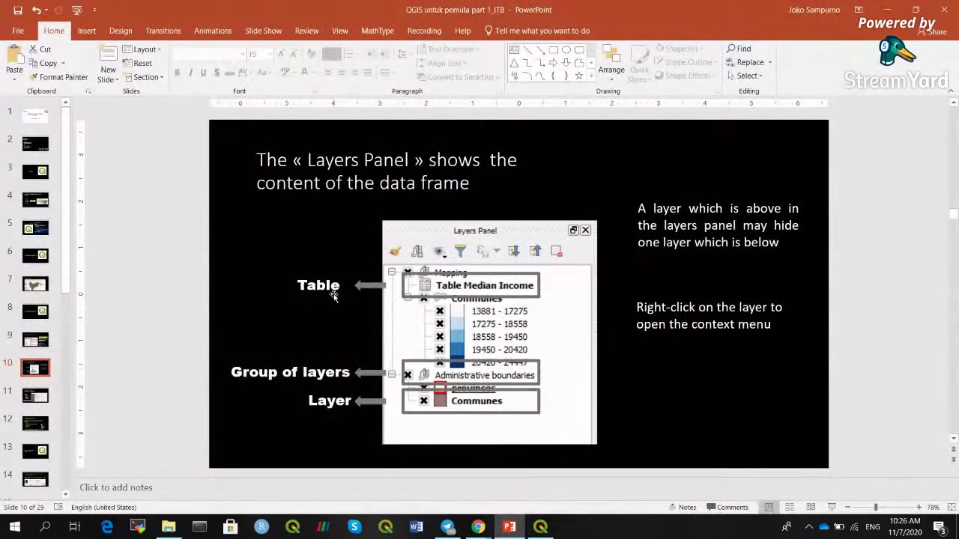
{"action": "left_click", "coordinate": [40, 398]}
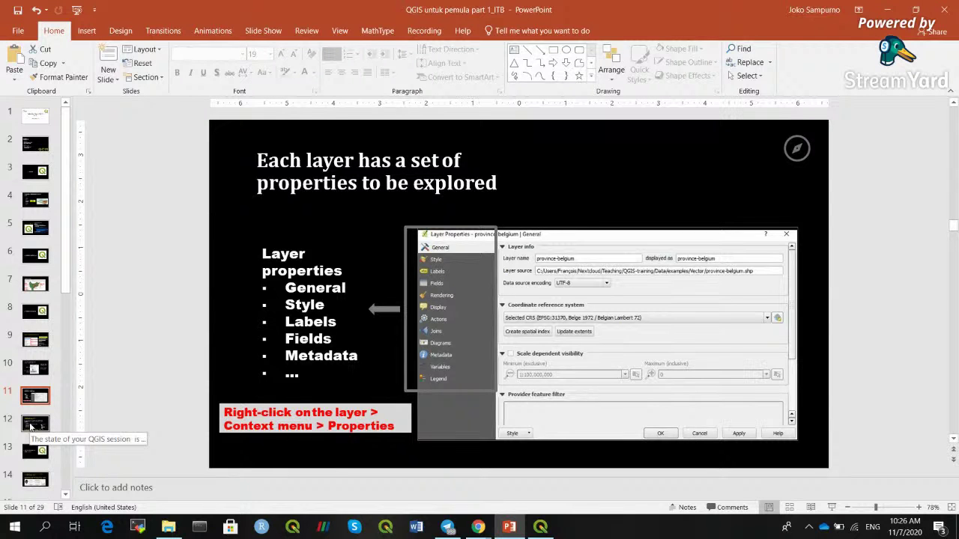
Show slide 12 about the QGIS session as a project, and switch back to QGIS.
{"action": "left_click", "coordinate": [31, 427]}
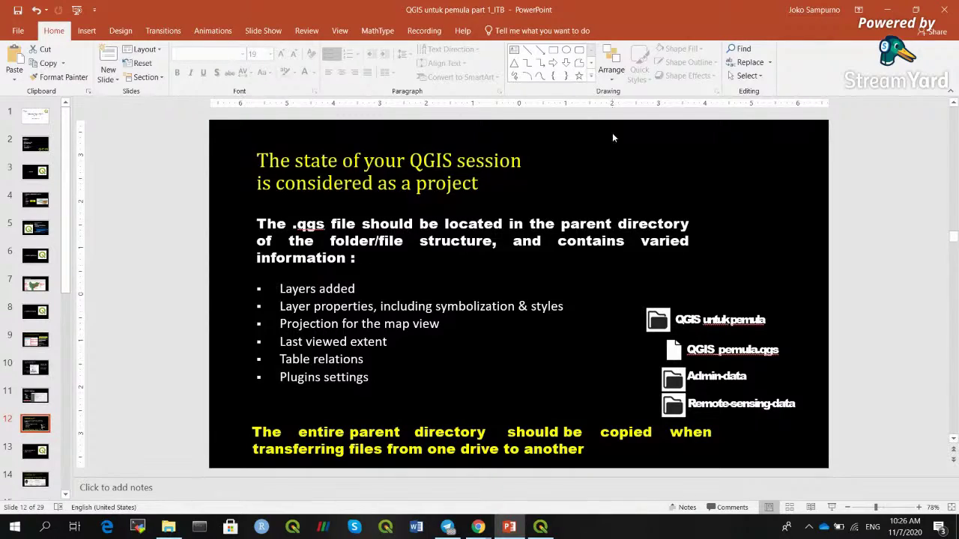
{"action": "key", "text": "alt+Tab"}
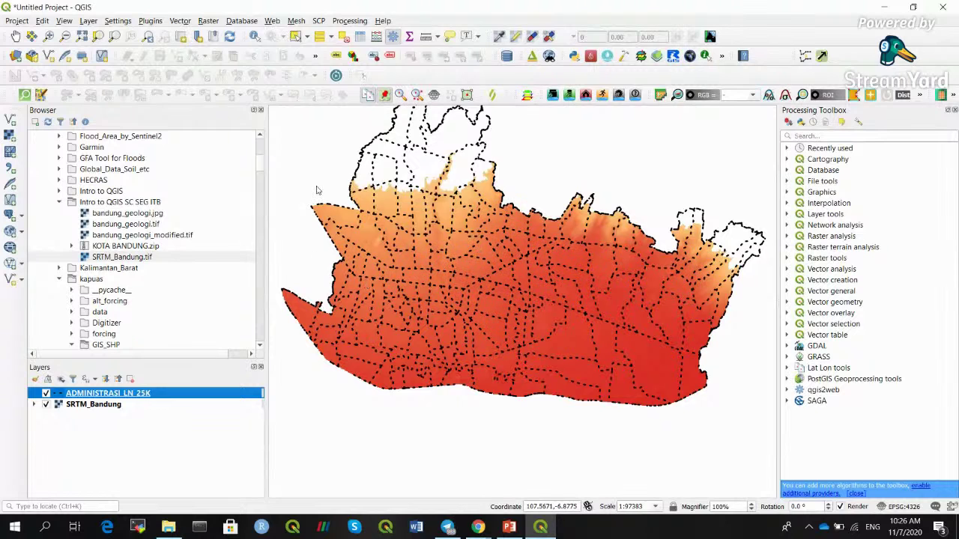
Save the project as "bandung" in QGZ format in the Documents folder "Intro to QGIS SC SEG ITB".
{"action": "left_click", "coordinate": [15, 21]}
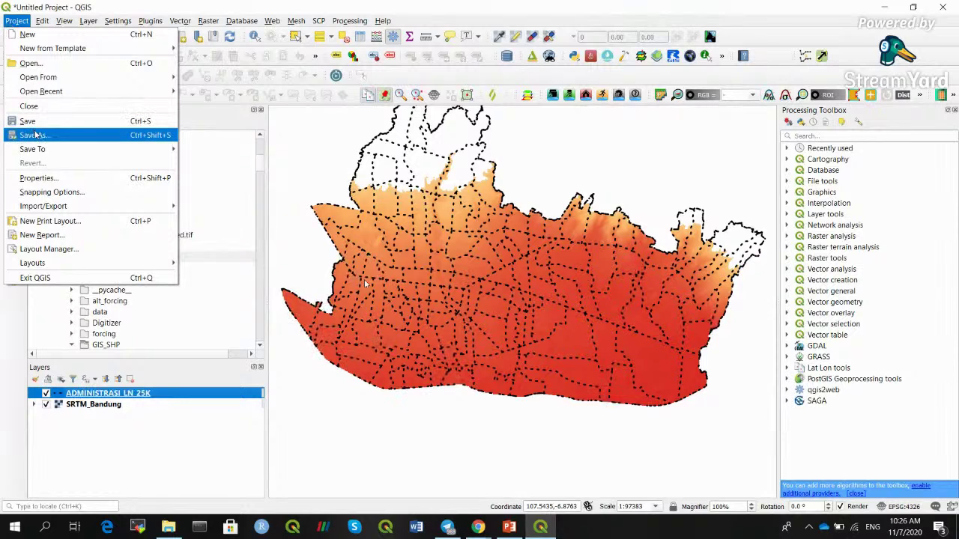
{"action": "mouse_move", "coordinate": [118, 20]}
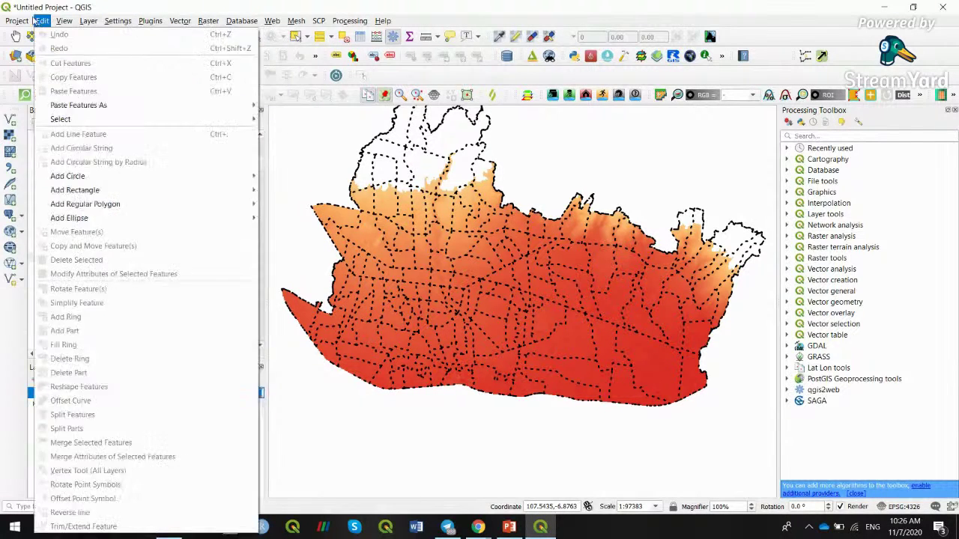
{"action": "mouse_move", "coordinate": [22, 19]}
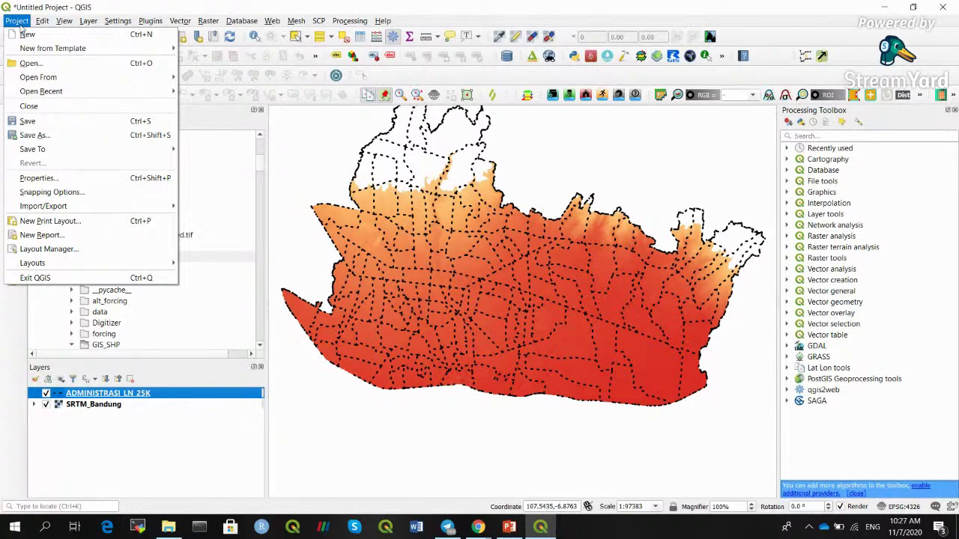
{"action": "left_click", "coordinate": [45, 135]}
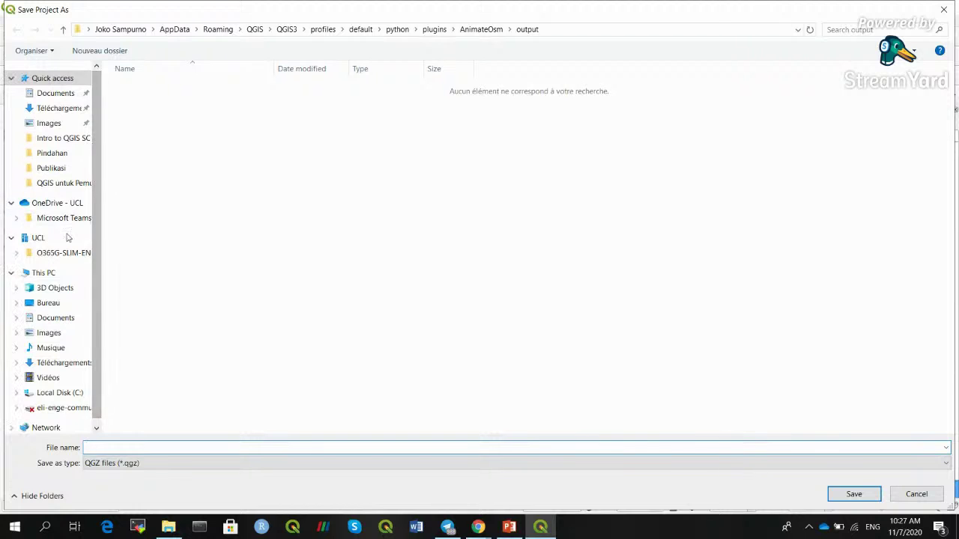
{"action": "left_click", "coordinate": [54, 318]}
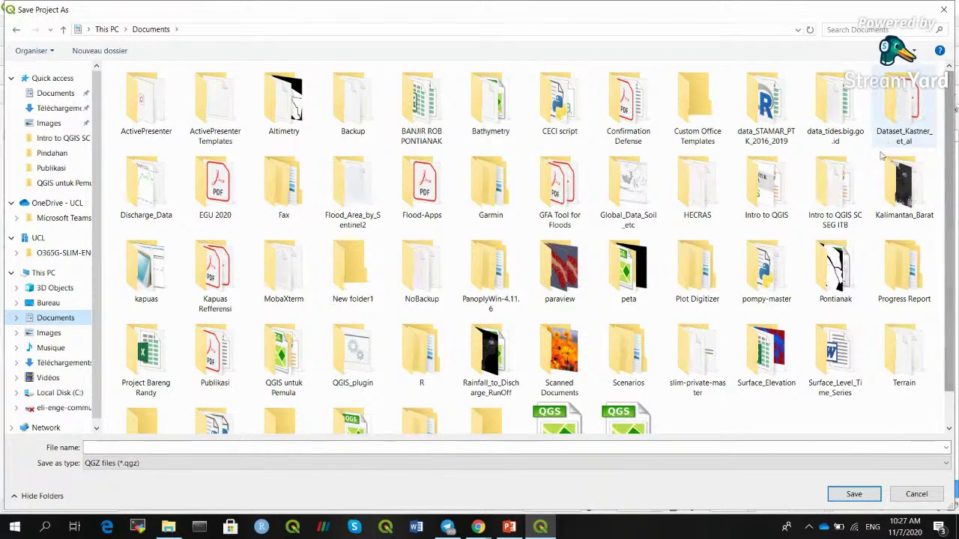
{"action": "double_click", "coordinate": [835, 191]}
{"action": "left_click", "coordinate": [233, 447]}
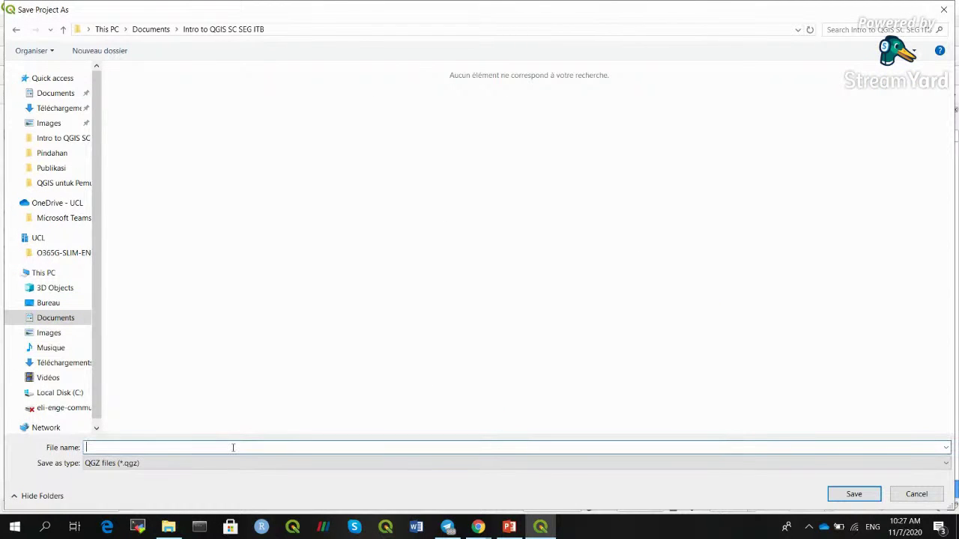
{"action": "type", "text": "bandung"}
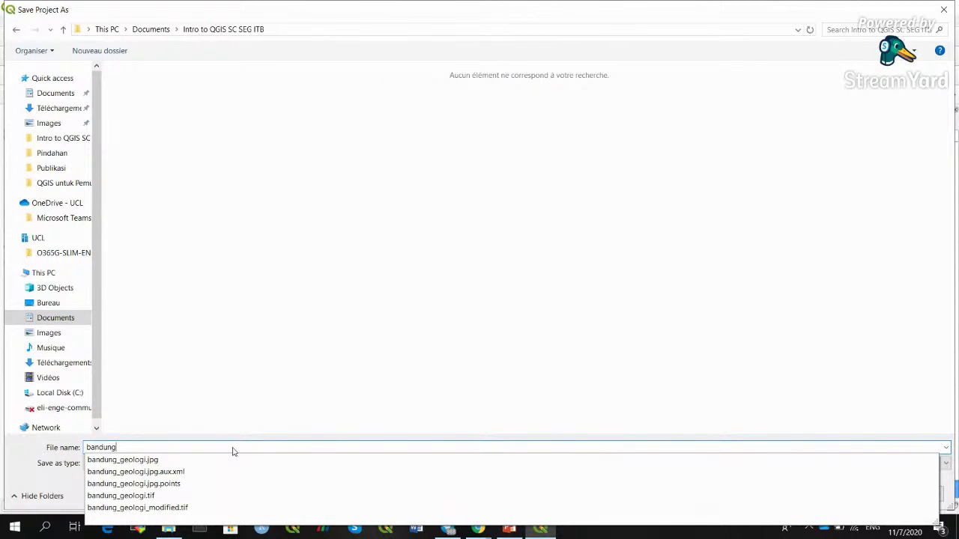
{"action": "key", "text": "Return"}
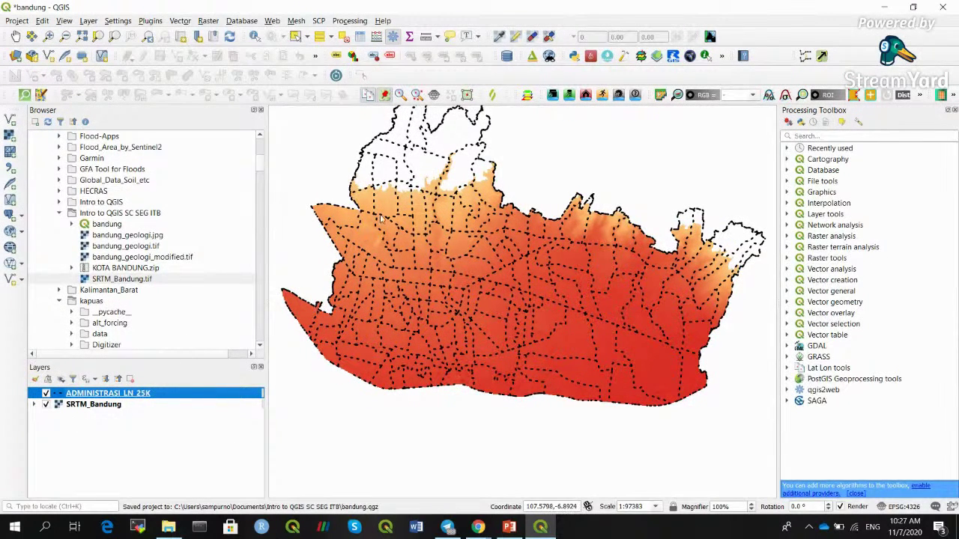
Locate the saved bandung project inside the "Intro to QGIS SC SEG ITB" folder, and collapse the folder.
{"action": "left_click", "coordinate": [109, 215]}
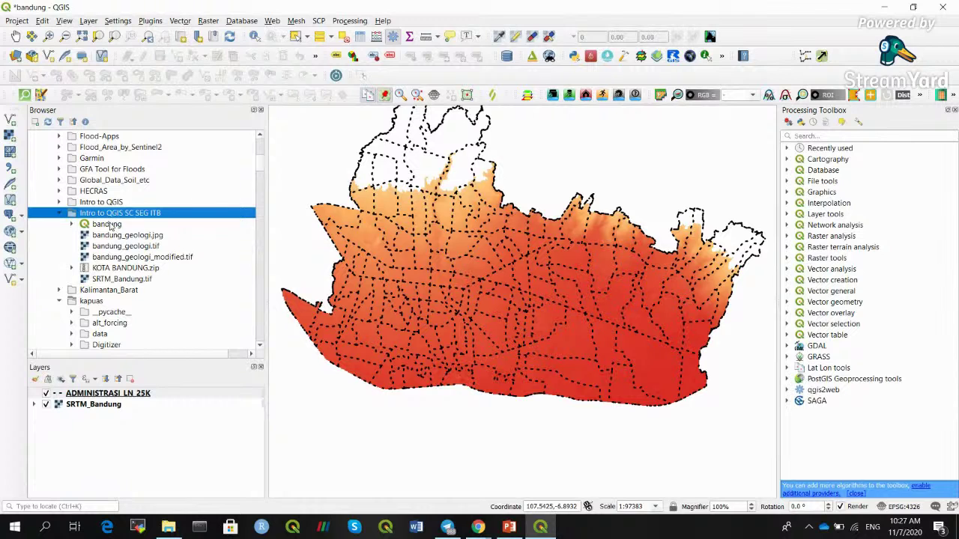
{"action": "left_click", "coordinate": [111, 225]}
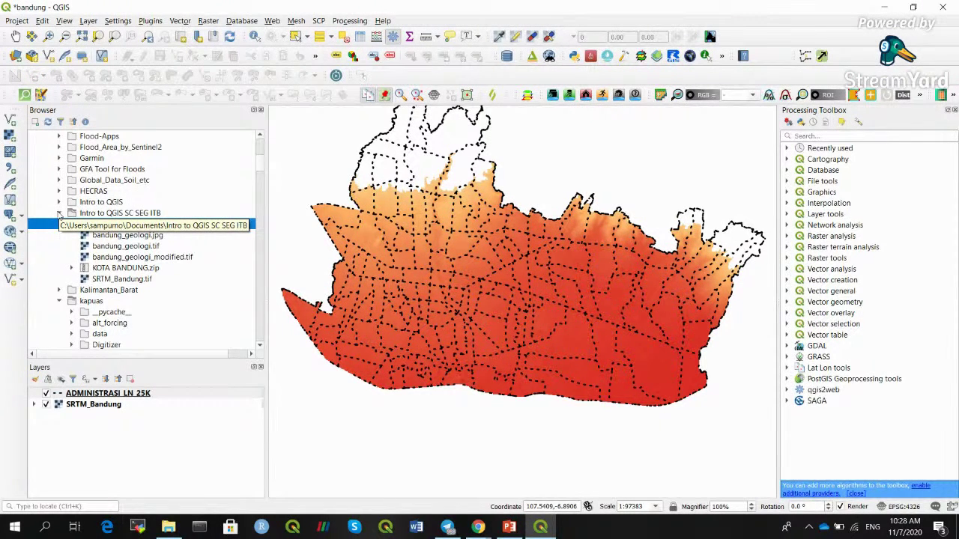
{"action": "left_click", "coordinate": [59, 214]}
{"action": "left_click", "coordinate": [59, 213]}
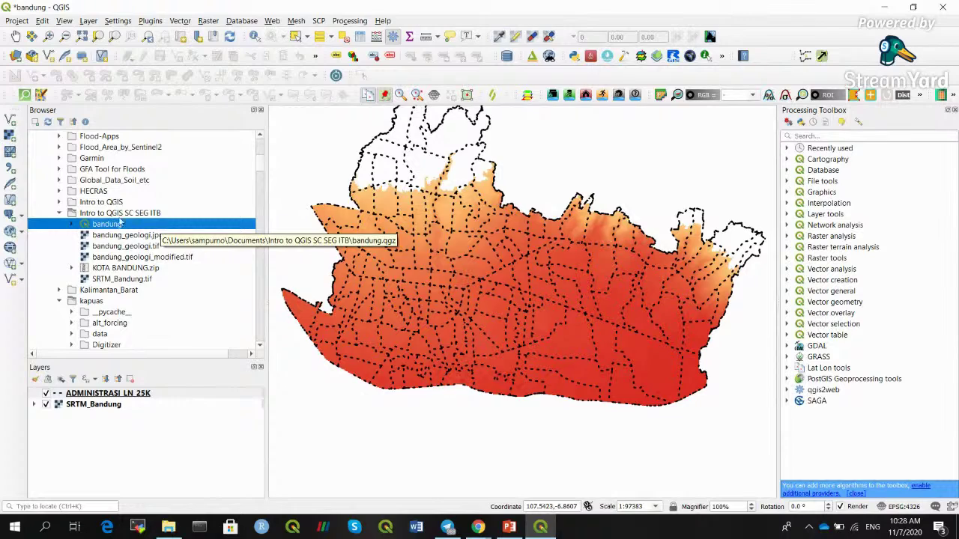
{"action": "left_click", "coordinate": [59, 213]}
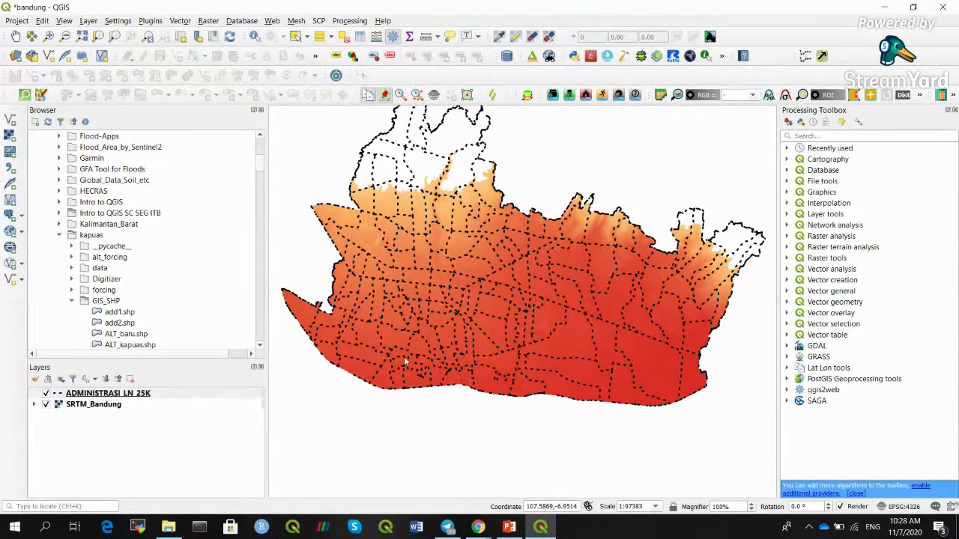
Switch to the PowerPoint presentation and show slide 13 on Coordinate Reference Systems and slide 14 on map projections.
{"action": "key", "text": "alt+Tab"}
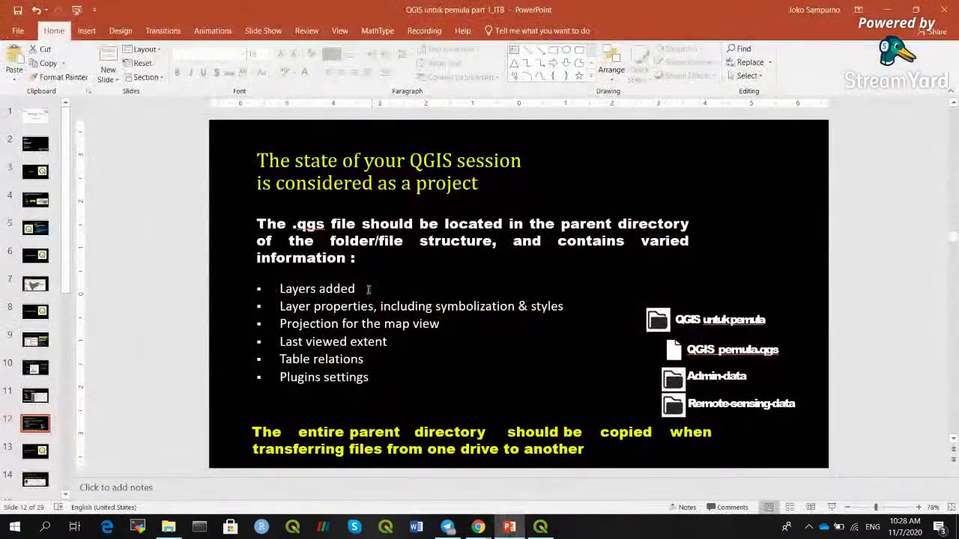
{"action": "left_click", "coordinate": [33, 451]}
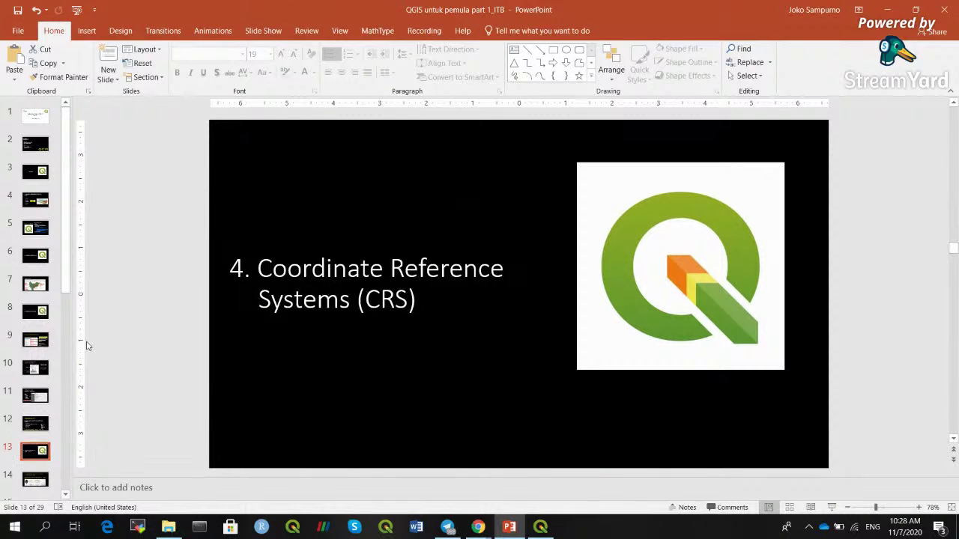
{"action": "scroll", "coordinate": [74, 296], "scroll_direction": "down", "scroll_amount": 2}
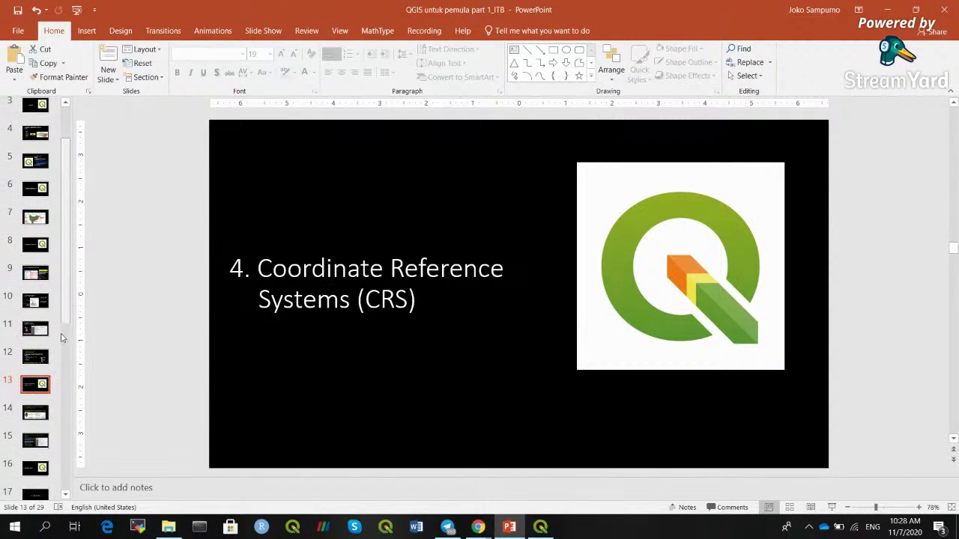
{"action": "key", "text": "Down"}
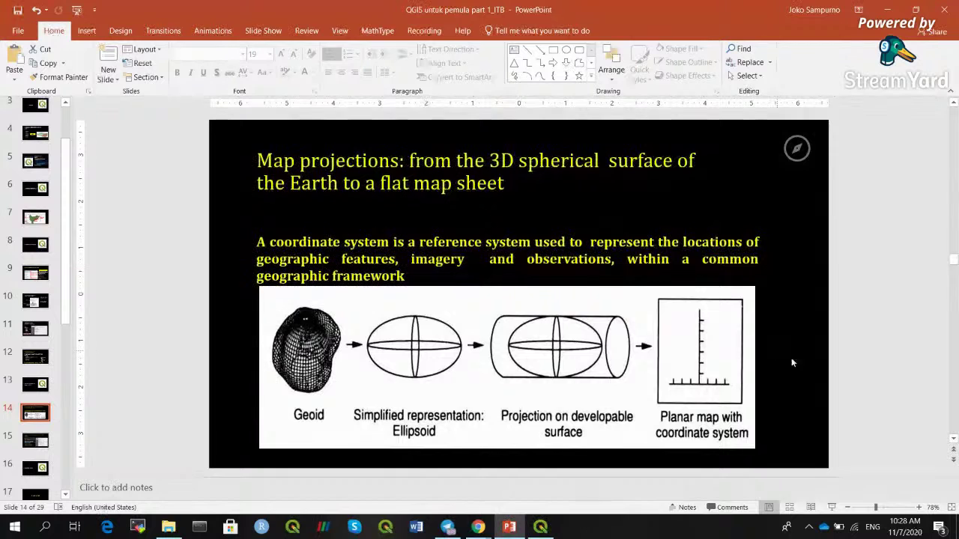
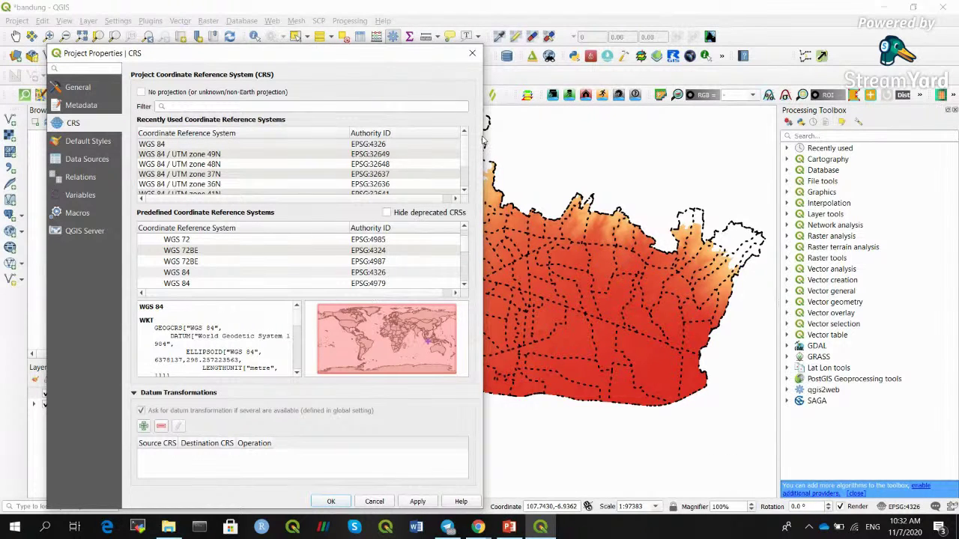
Browse the recently used project coordinate systems, previewing WGS 84, WGS 84 / UTM zone 36N and WGS 84 / UTM zone 49N.
{"action": "left_click", "coordinate": [384, 144]}
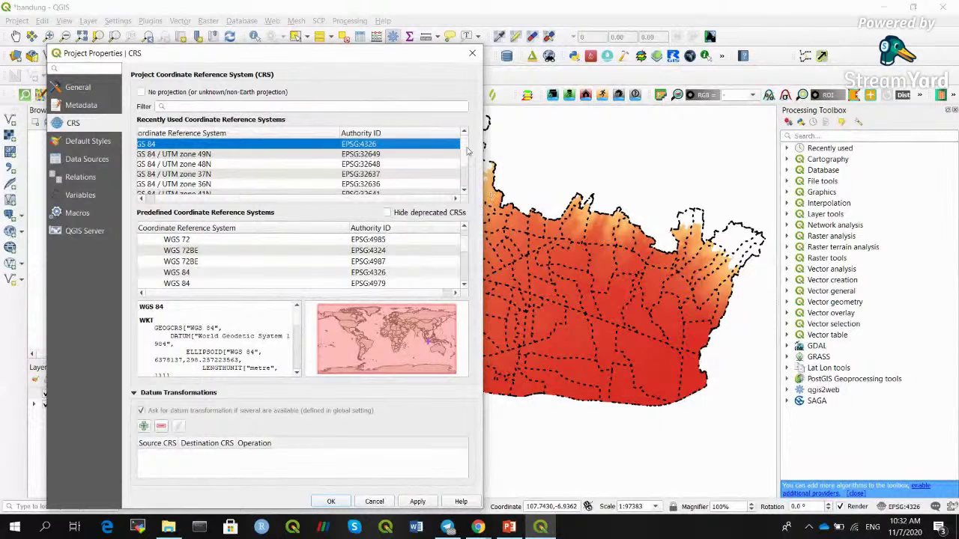
{"action": "left_click_drag", "start_coordinate": [465, 152], "coordinate": [465, 157]}
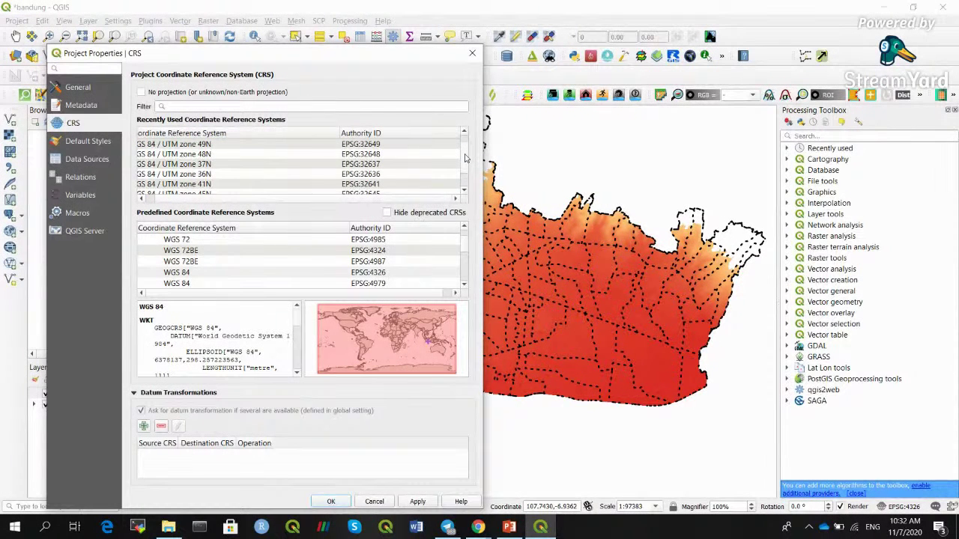
{"action": "left_click_drag", "start_coordinate": [464, 159], "coordinate": [464, 170]}
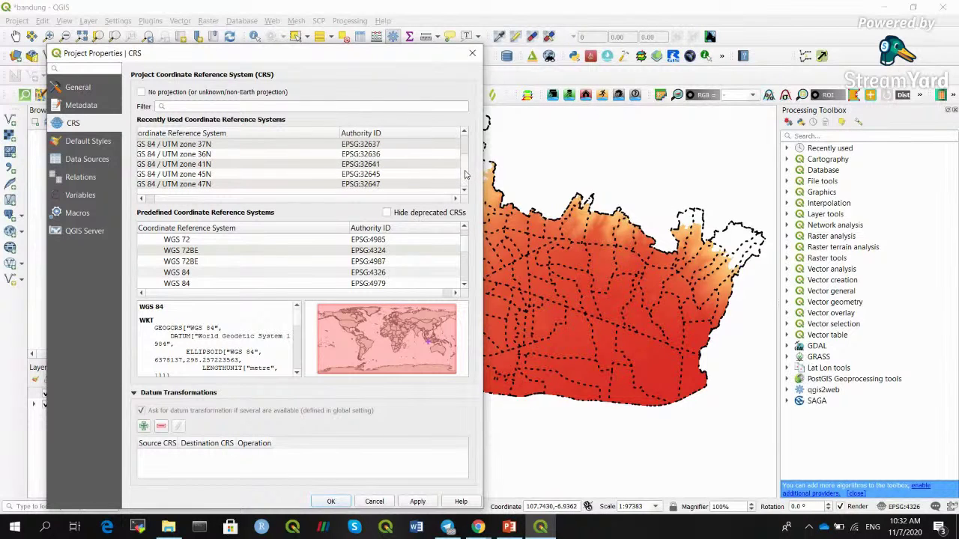
{"action": "mouse_move", "coordinate": [464, 163]}
{"action": "left_mouse_down"}
{"action": "mouse_move", "coordinate": [465, 147]}
{"action": "mouse_move", "coordinate": [465, 155]}
{"action": "left_mouse_up"}
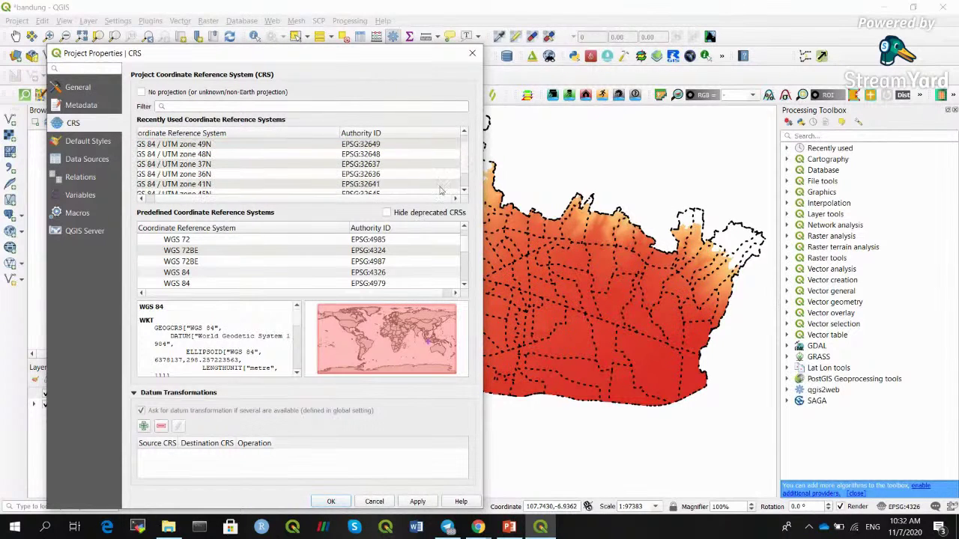
{"action": "left_click", "coordinate": [219, 175]}
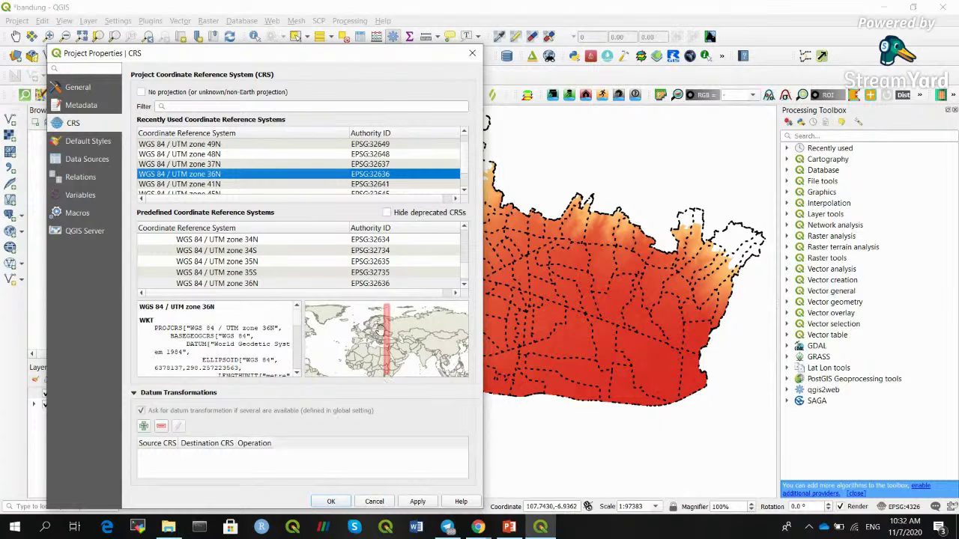
{"action": "left_click", "coordinate": [274, 144]}
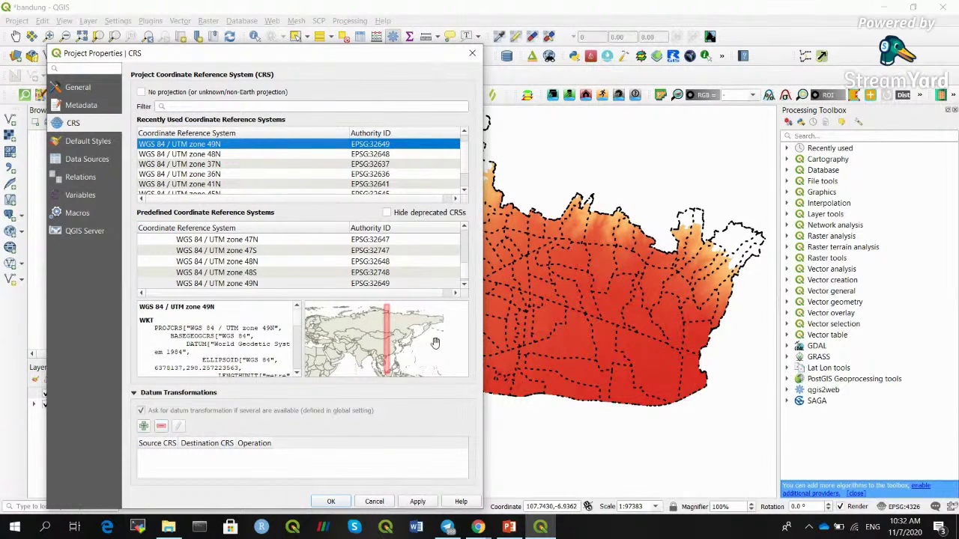
{"action": "scroll", "coordinate": [460, 166], "scroll_direction": "up", "scroll_amount": 1}
{"action": "scroll", "coordinate": [457, 171], "scroll_direction": "down", "scroll_amount": 1}
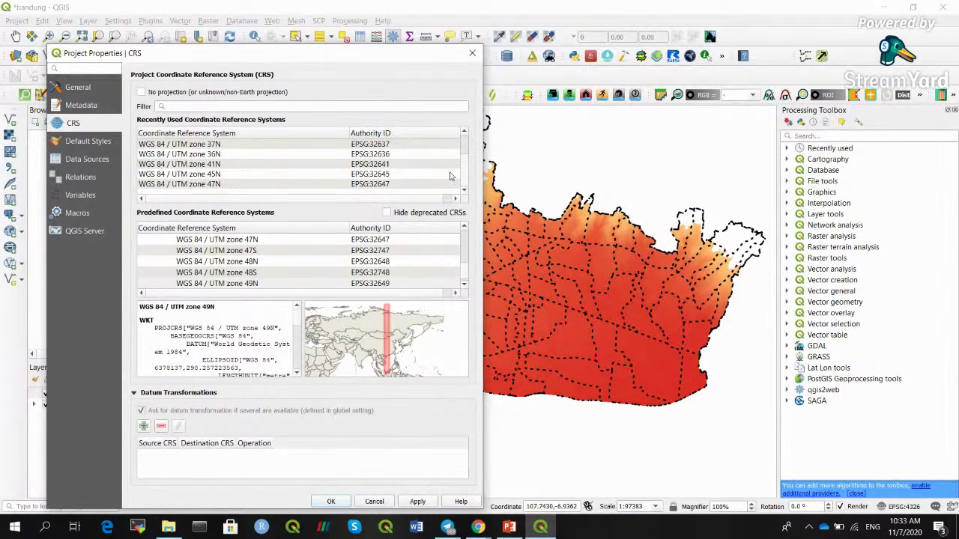
Preview the coverage of WGS 84 / UTM zone 48S and zone 37N, and close the project properties without applying.
{"action": "left_click", "coordinate": [296, 272]}
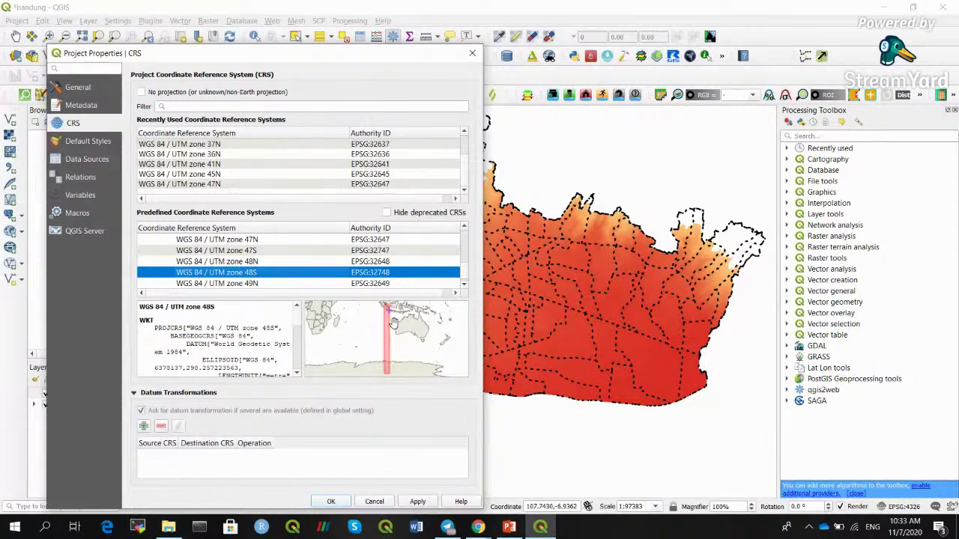
{"action": "left_click_drag", "start_coordinate": [395, 323], "coordinate": [394, 345]}
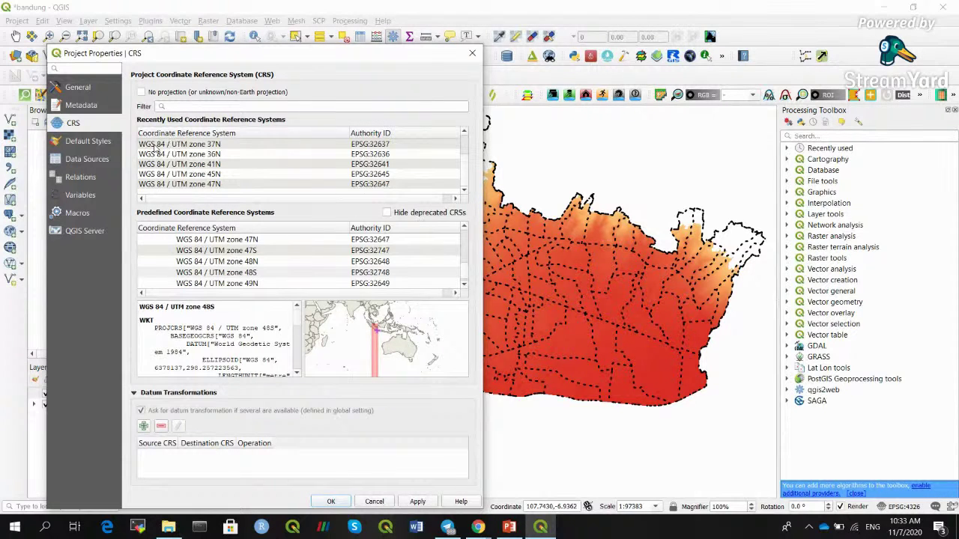
{"action": "left_click", "coordinate": [384, 144]}
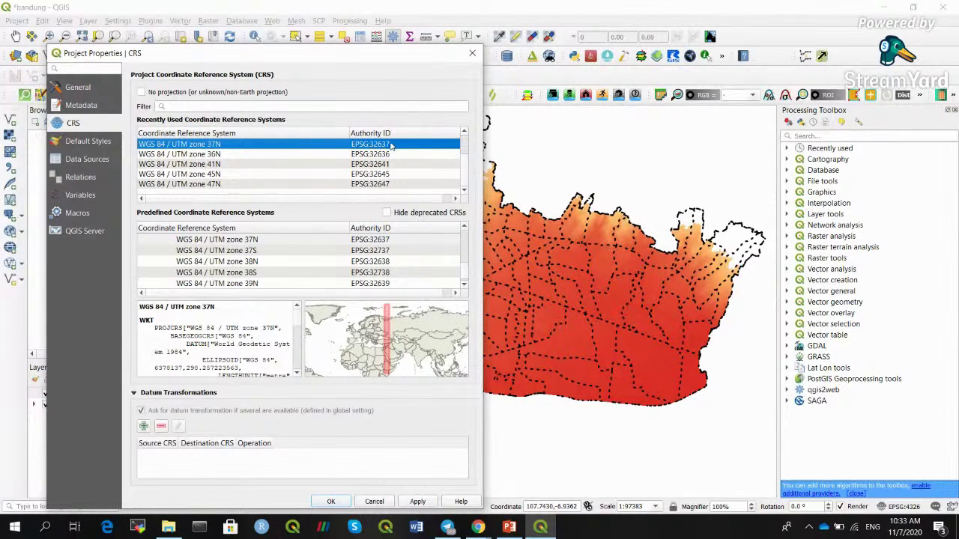
{"action": "left_click", "coordinate": [472, 54]}
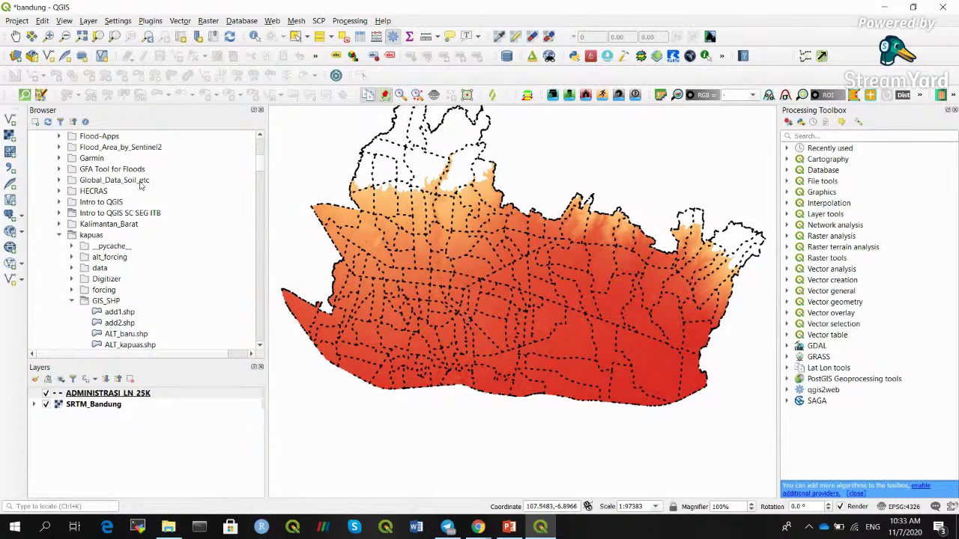
Reopen the project's coordinate reference system settings for another look and close them.
{"action": "scroll", "coordinate": [263, 167], "scroll_direction": "up", "scroll_amount": 3}
{"action": "scroll", "coordinate": [263, 166], "scroll_direction": "down", "scroll_amount": 2}
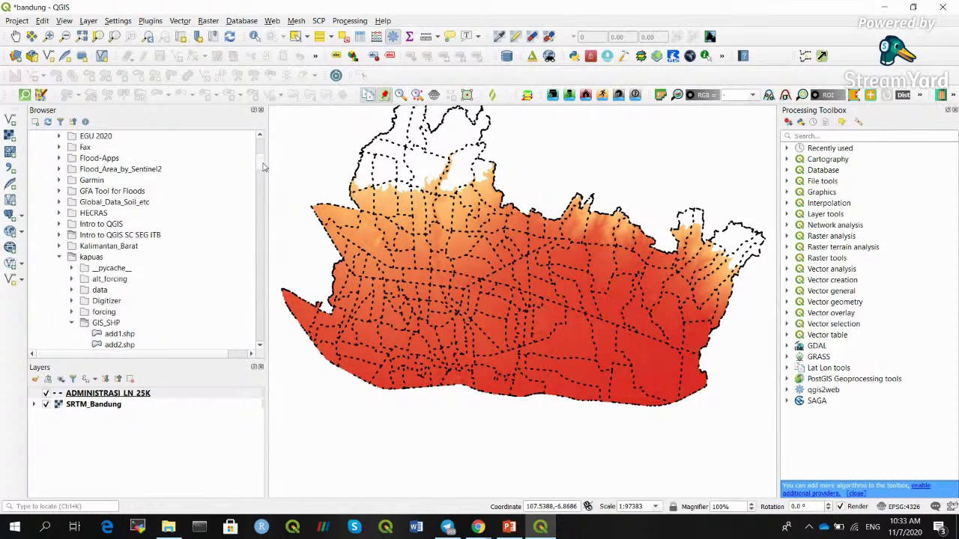
{"action": "scroll", "coordinate": [264, 166], "scroll_direction": "down", "scroll_amount": 1}
{"action": "left_click", "coordinate": [898, 512]}
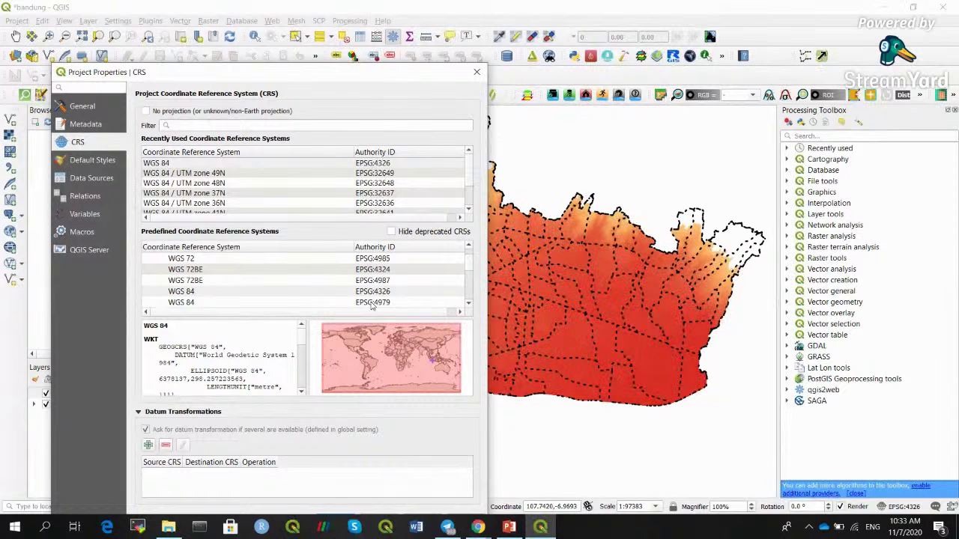
{"action": "left_click", "coordinate": [476, 72]}
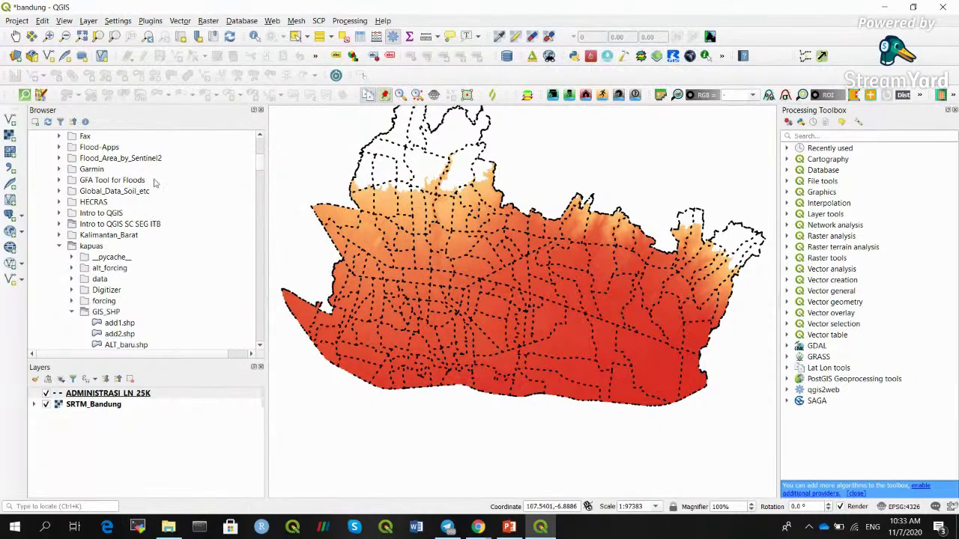
{"action": "scroll", "coordinate": [261, 165], "scroll_direction": "down", "scroll_amount": 1}
{"action": "scroll", "coordinate": [260, 165], "scroll_direction": "up", "scroll_amount": 5}
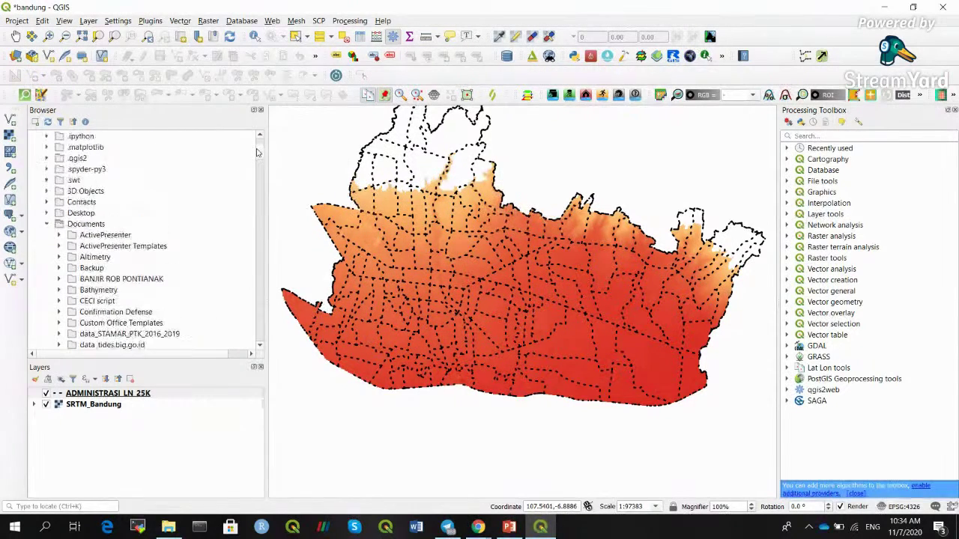
{"action": "scroll", "coordinate": [256, 156], "scroll_direction": "up", "scroll_amount": 1}
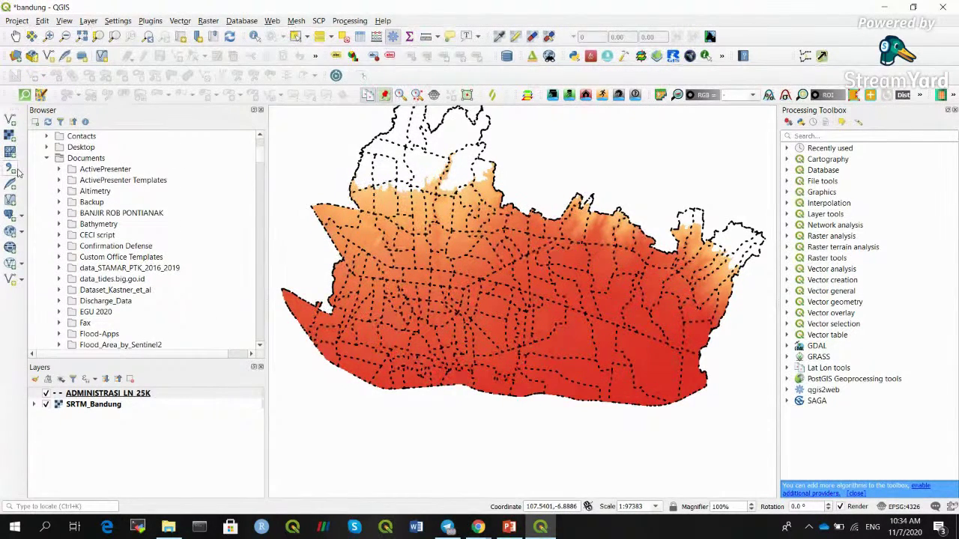
Add the OpenStreetMap XYZ tile layer to the map and place it below SRTM_Bandung in the layer order.
{"action": "left_click", "coordinate": [46, 159]}
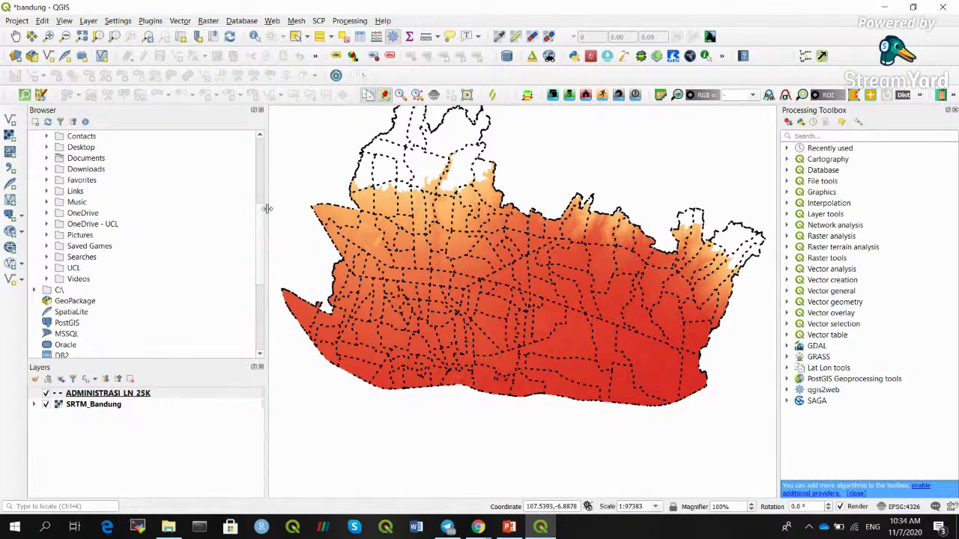
{"action": "scroll", "coordinate": [262, 209], "scroll_direction": "up", "scroll_amount": 1}
{"action": "scroll", "coordinate": [261, 207], "scroll_direction": "up", "scroll_amount": 5}
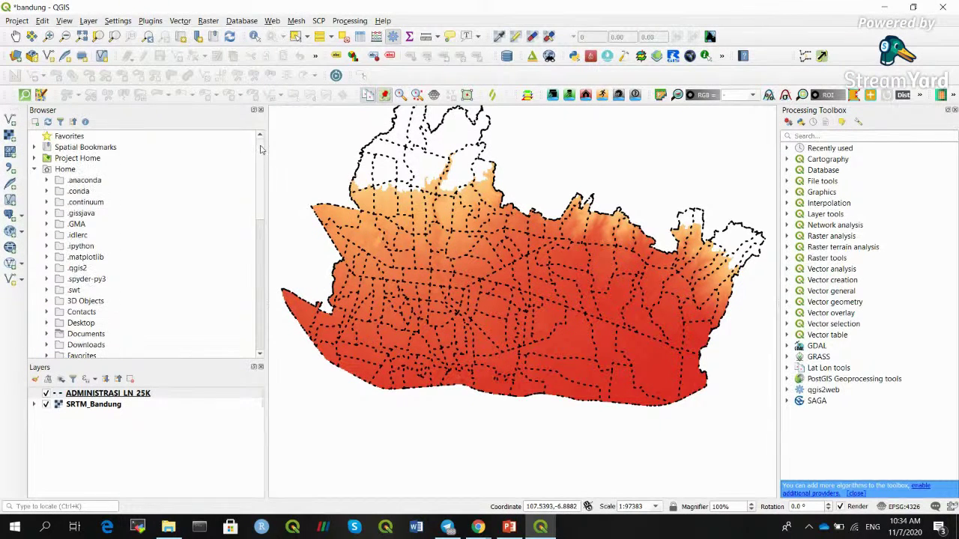
{"action": "scroll", "coordinate": [261, 208], "scroll_direction": "down", "scroll_amount": 5}
{"action": "scroll", "coordinate": [261, 207], "scroll_direction": "down", "scroll_amount": 3}
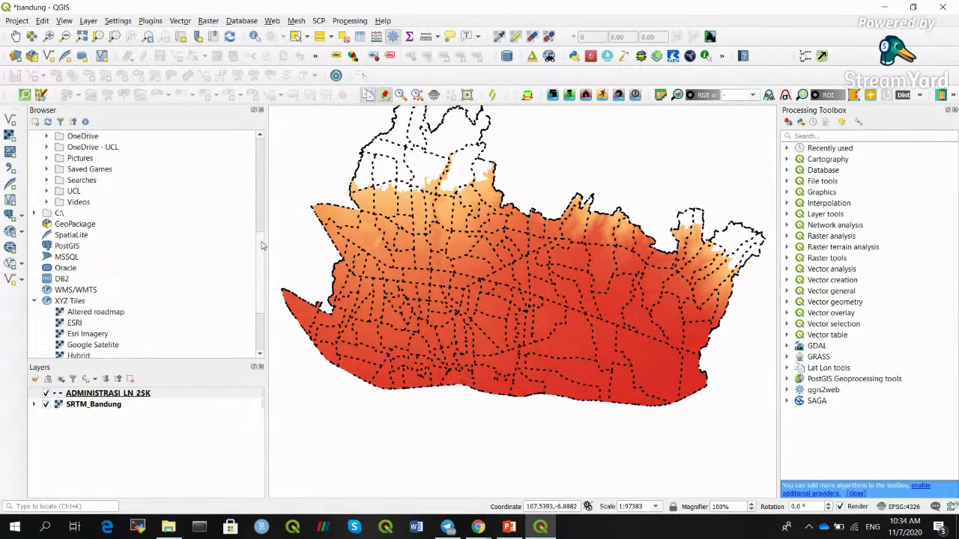
{"action": "scroll", "coordinate": [261, 244], "scroll_direction": "down", "scroll_amount": 1}
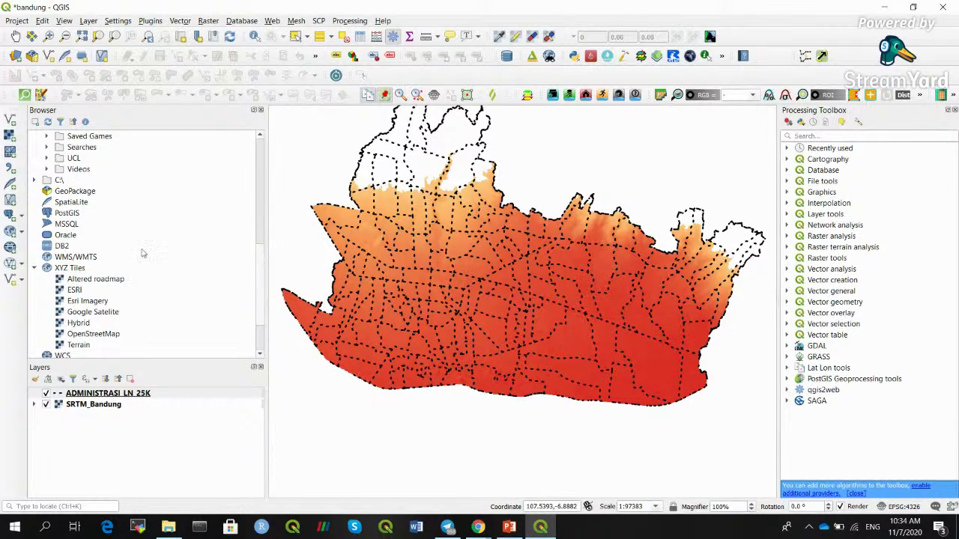
{"action": "scroll", "coordinate": [263, 266], "scroll_direction": "down", "scroll_amount": 1}
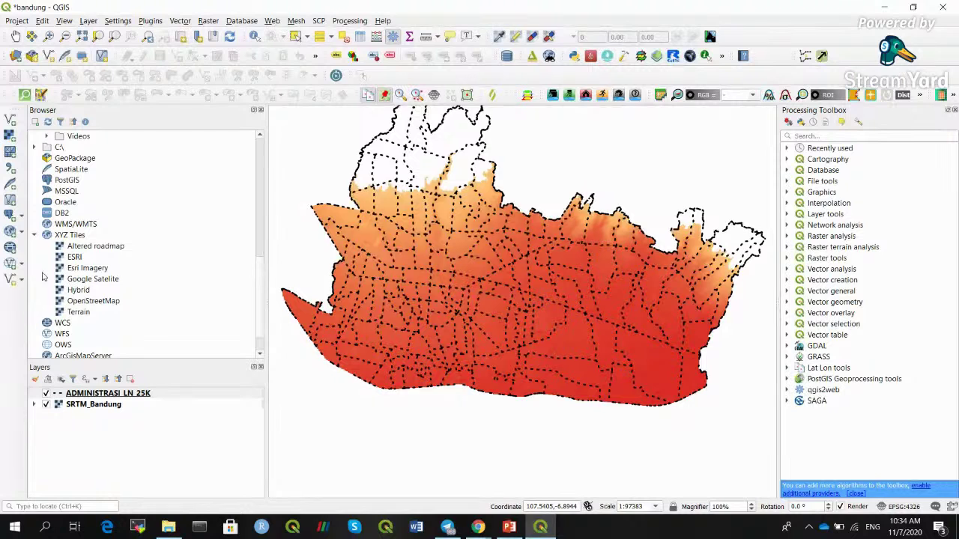
{"action": "left_click", "coordinate": [103, 303]}
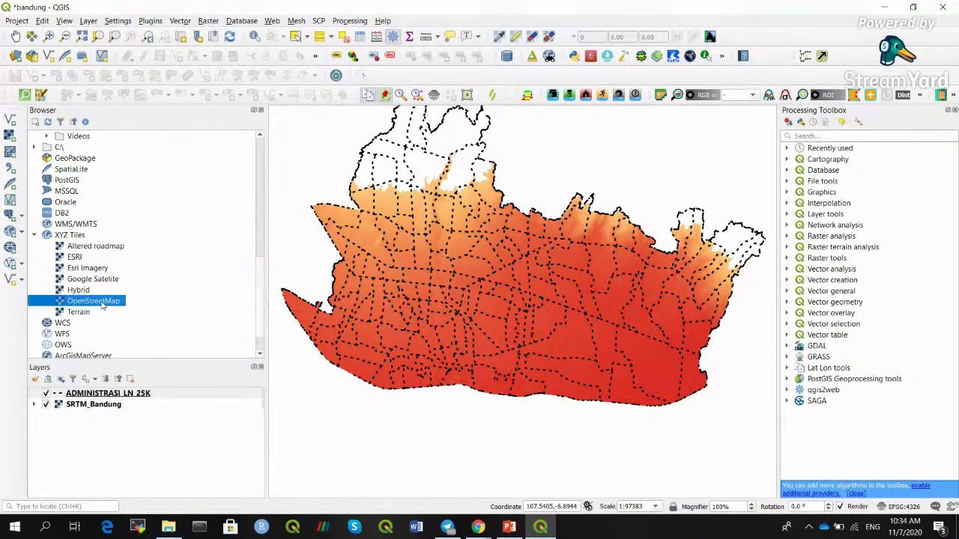
{"action": "left_click_drag", "start_coordinate": [102, 305], "coordinate": [410, 325]}
{"action": "left_click_drag", "start_coordinate": [93, 394], "coordinate": [105, 428]}
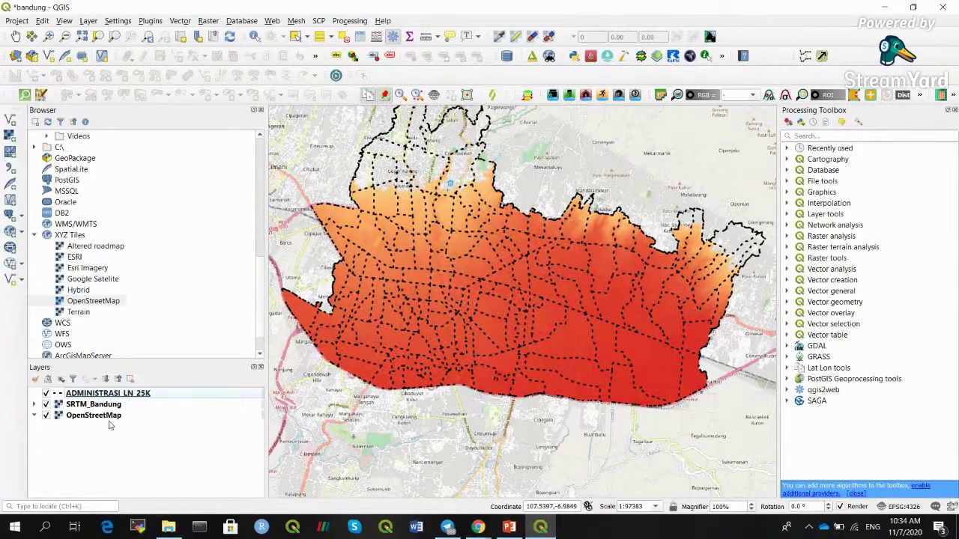
Hide the SRTM_Bandung and ADMINISTRASI_LN_25K layers to view the OpenStreetMap base map, and show both layers again.
{"action": "left_click", "coordinate": [46, 404]}
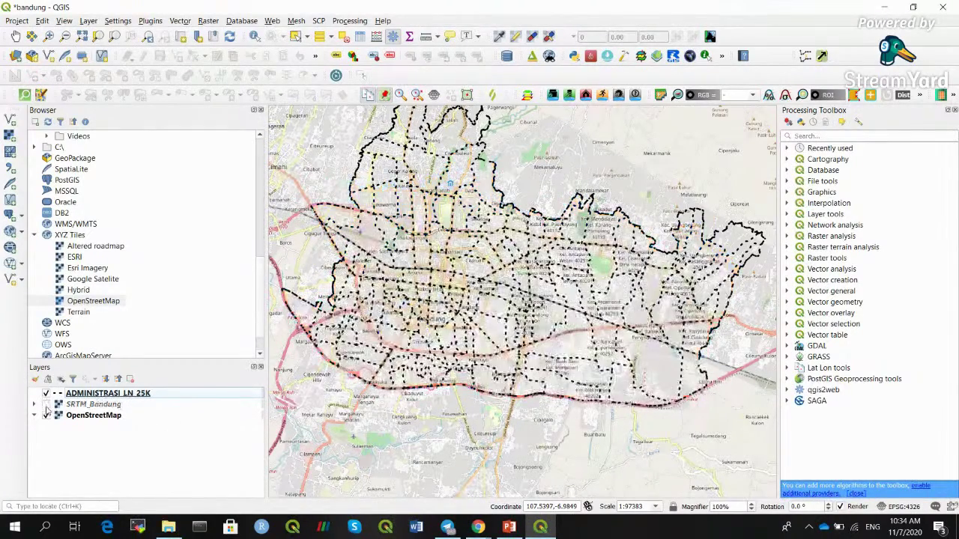
{"action": "left_click", "coordinate": [46, 405]}
{"action": "left_click", "coordinate": [46, 404]}
{"action": "left_click", "coordinate": [45, 393]}
{"action": "double_click", "coordinate": [46, 405]}
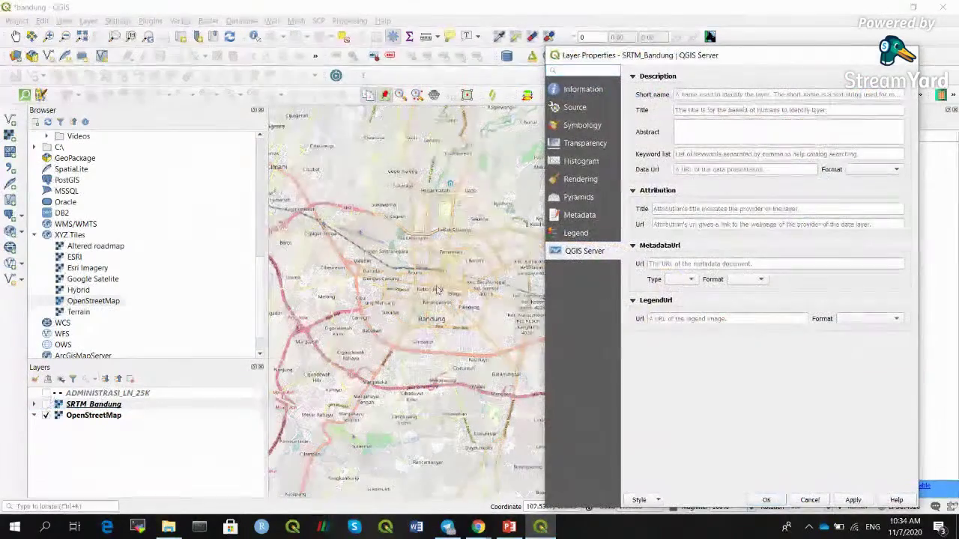
{"action": "left_click", "coordinate": [911, 57]}
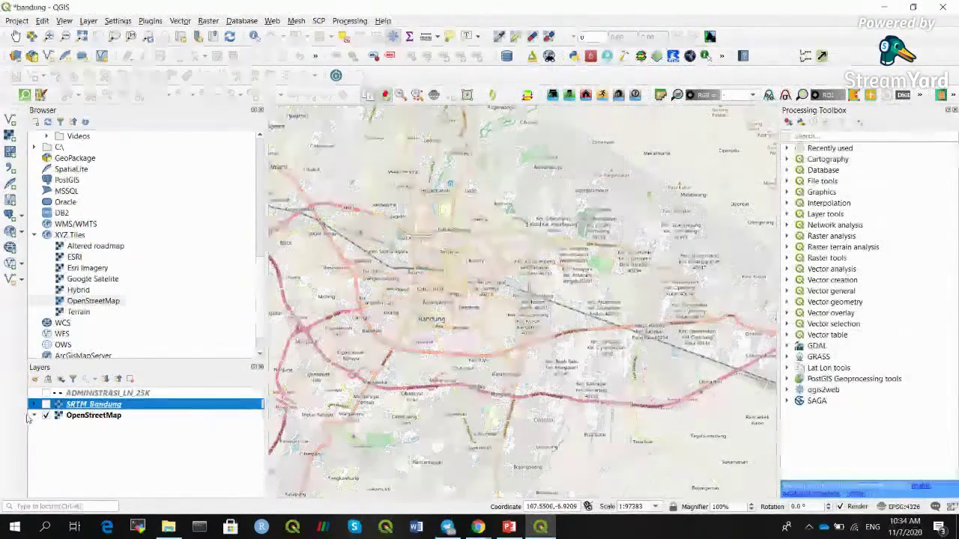
{"action": "left_click", "coordinate": [45, 393]}
{"action": "left_click", "coordinate": [45, 404]}
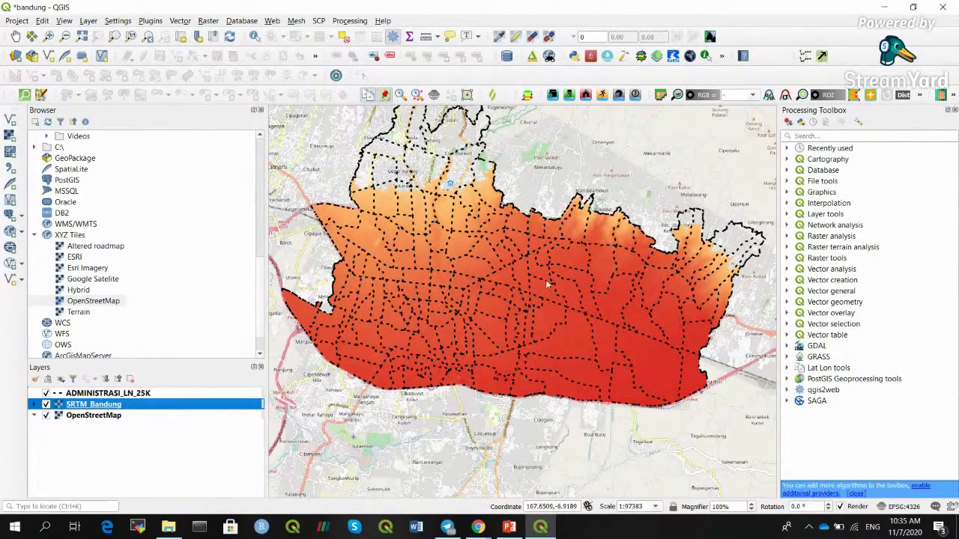
Add the Google Satelite XYZ tile layer and place it between SRTM_Bandung and OpenStreetMap.
{"action": "left_click", "coordinate": [64, 35]}
{"action": "left_click", "coordinate": [446, 235]}
{"action": "left_click", "coordinate": [445, 235]}
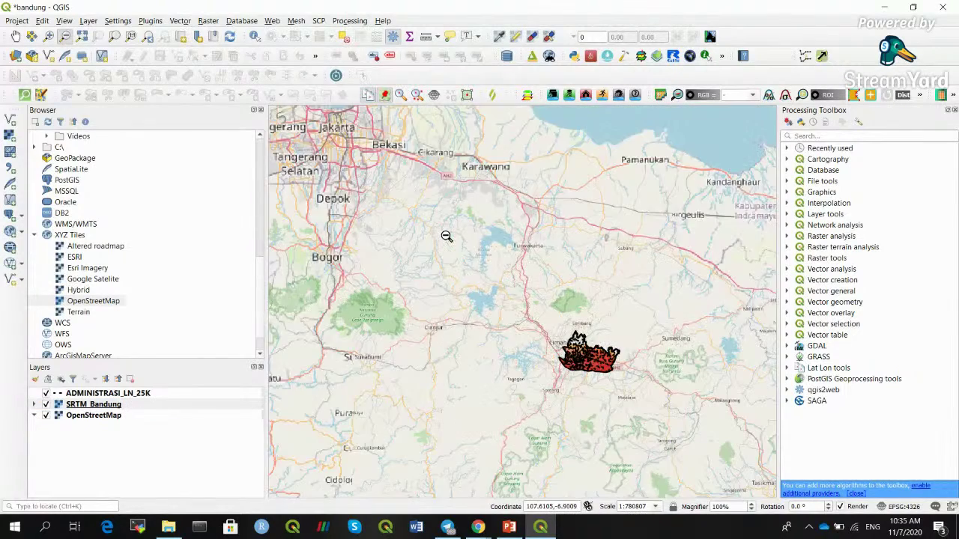
{"action": "left_click", "coordinate": [96, 280]}
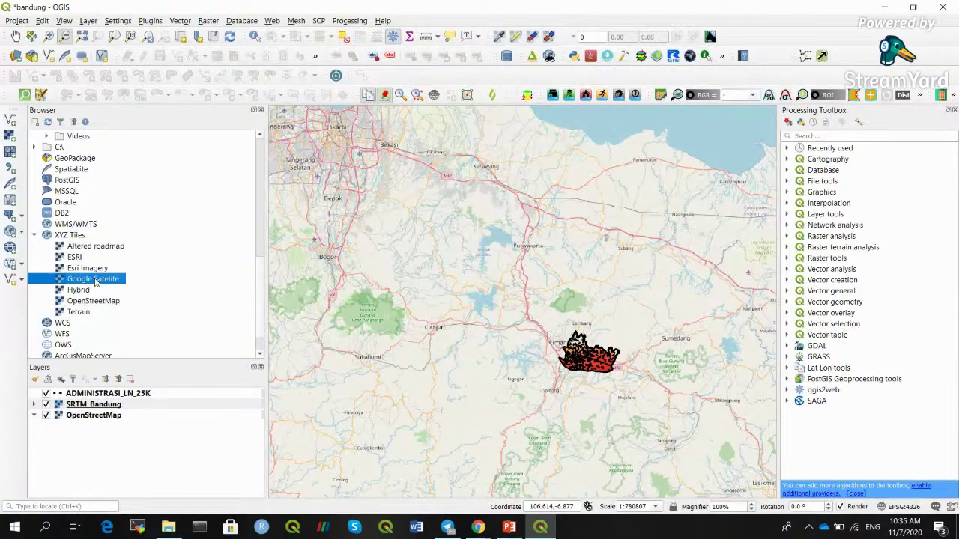
{"action": "left_click_drag", "start_coordinate": [88, 282], "coordinate": [409, 347]}
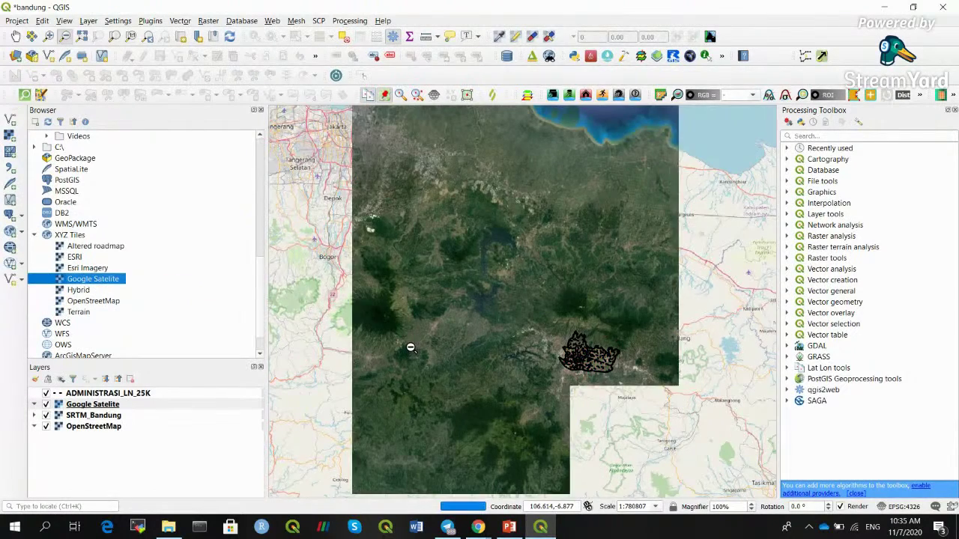
{"action": "left_click_drag", "start_coordinate": [84, 404], "coordinate": [84, 427]}
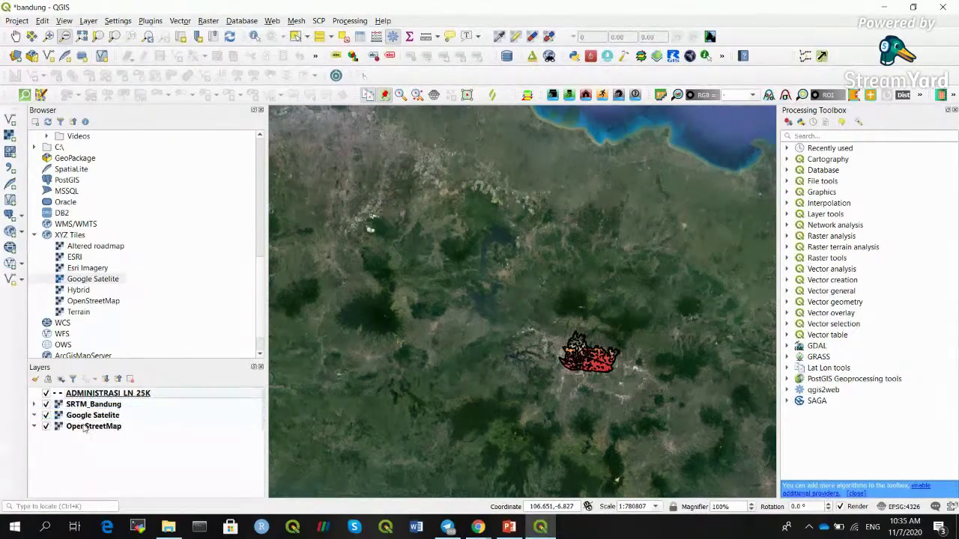
Compare the Bandung area with the satellite imagery by repeatedly hiding and showing the SRTM_Bandung layer.
{"action": "left_click", "coordinate": [50, 37]}
{"action": "left_click_drag", "start_coordinate": [542, 320], "coordinate": [656, 411]}
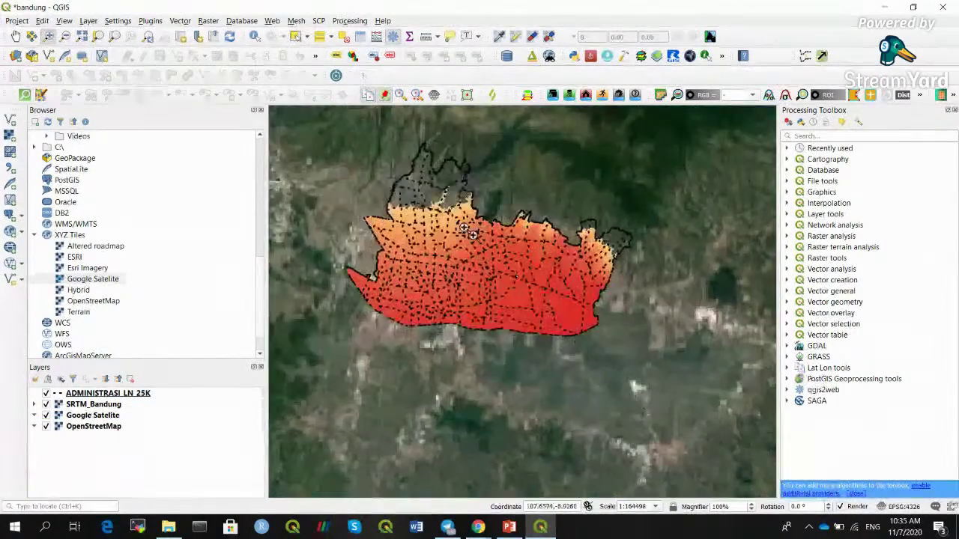
{"action": "left_click", "coordinate": [46, 405]}
{"action": "left_click", "coordinate": [45, 404]}
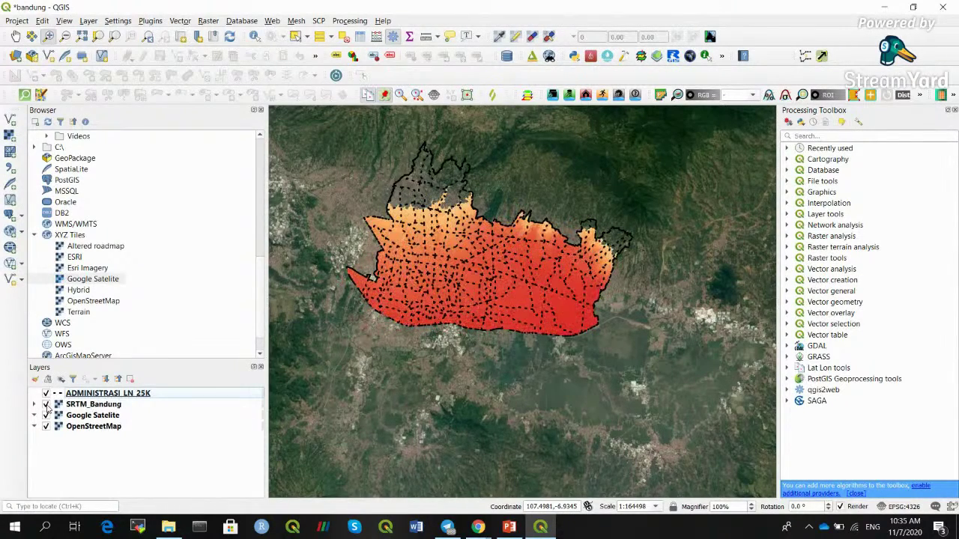
{"action": "left_click", "coordinate": [45, 404]}
{"action": "left_click", "coordinate": [45, 405]}
{"action": "left_click", "coordinate": [45, 405]}
{"action": "left_click", "coordinate": [46, 405]}
Hide the Google Satelite and OpenStreetMap base layers, leaving the SRTM raster and administrative boundaries displayed.
{"action": "left_click", "coordinate": [46, 415]}
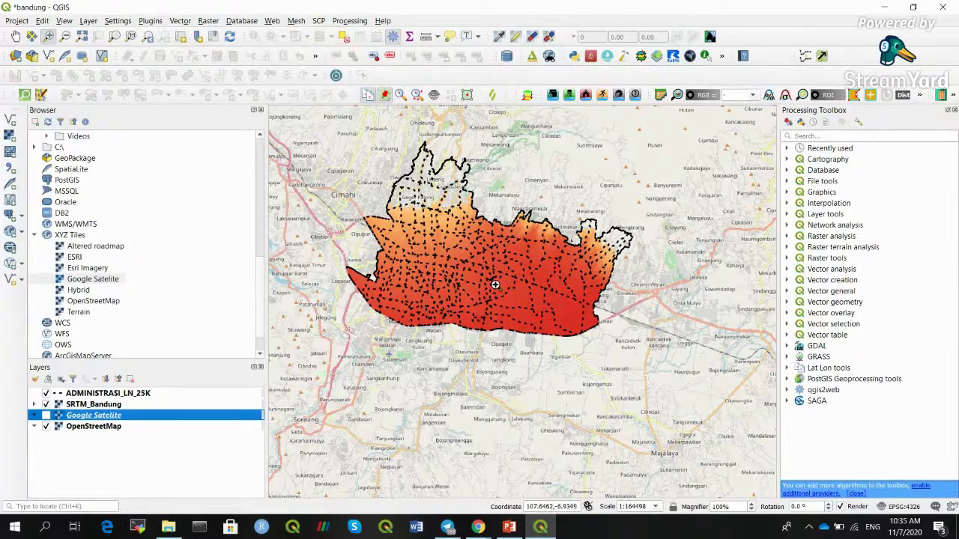
{"action": "double_click", "coordinate": [46, 417]}
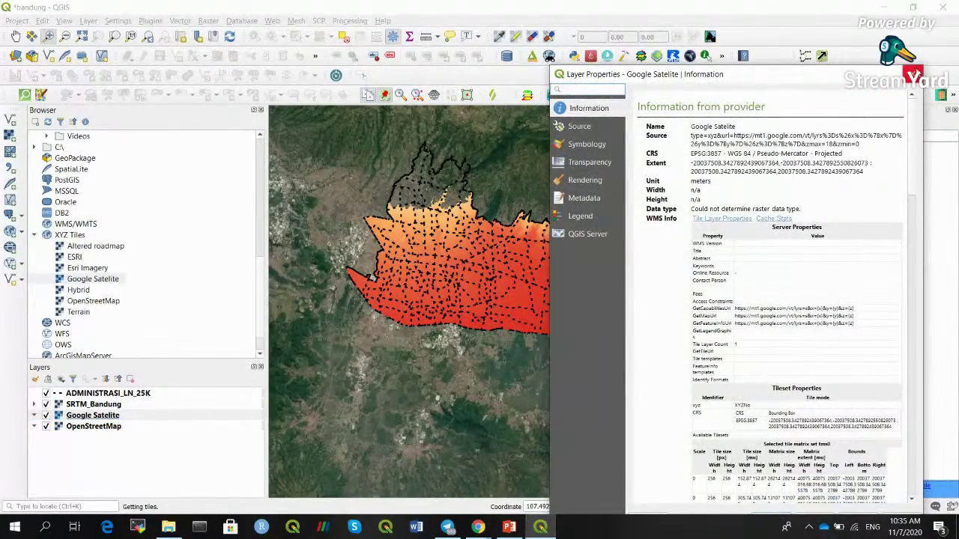
{"action": "left_click", "coordinate": [913, 74]}
{"action": "left_click", "coordinate": [46, 416]}
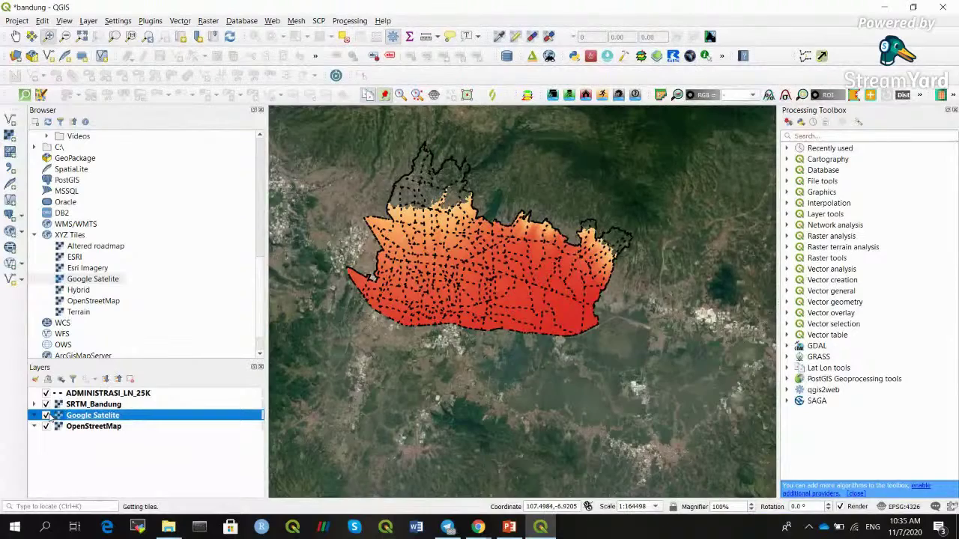
{"action": "left_click", "coordinate": [45, 426]}
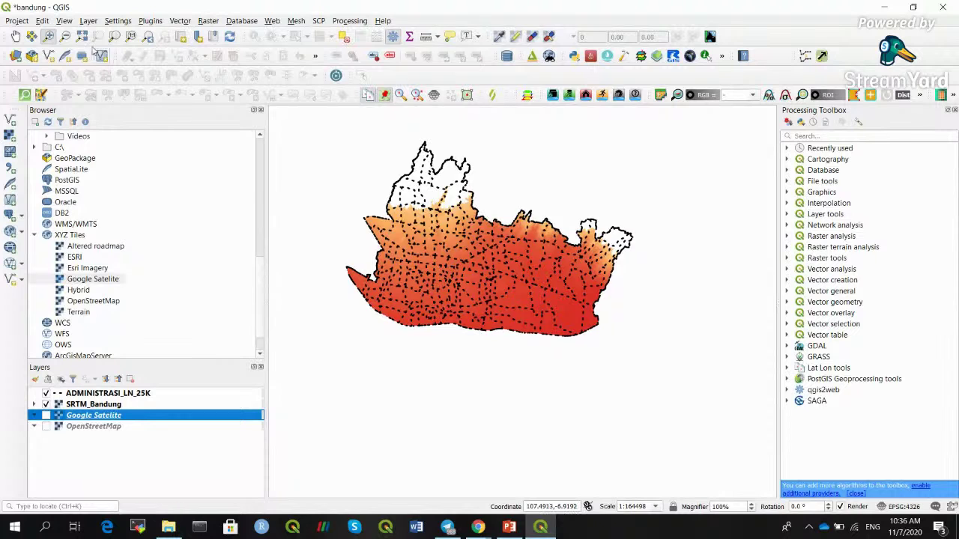
{"action": "left_click_drag", "start_coordinate": [325, 130], "coordinate": [656, 388]}
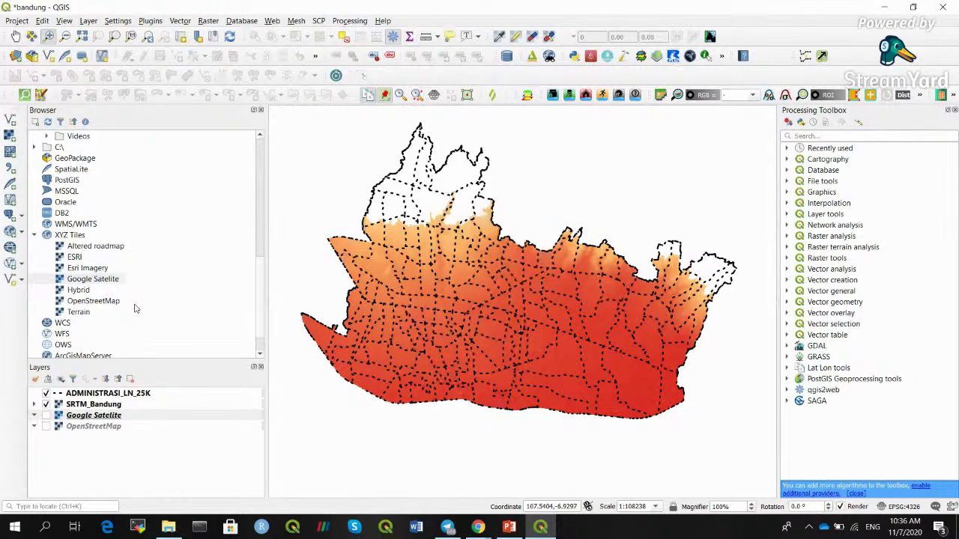
Switch to the PowerPoint presentation and advance from slide 15 to slide 17, Data Vektor.
{"action": "left_click", "coordinate": [510, 528]}
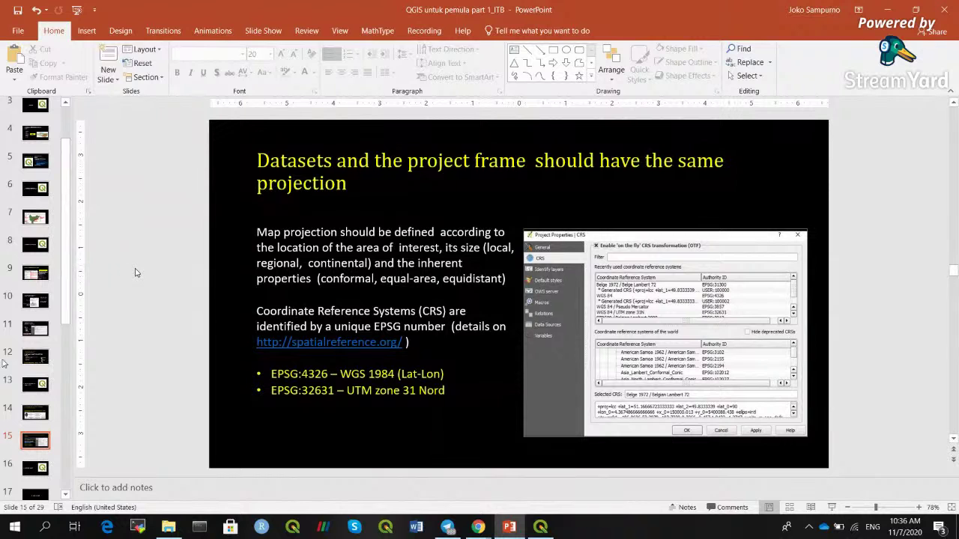
{"action": "left_click", "coordinate": [33, 442]}
{"action": "key", "text": "Down"}
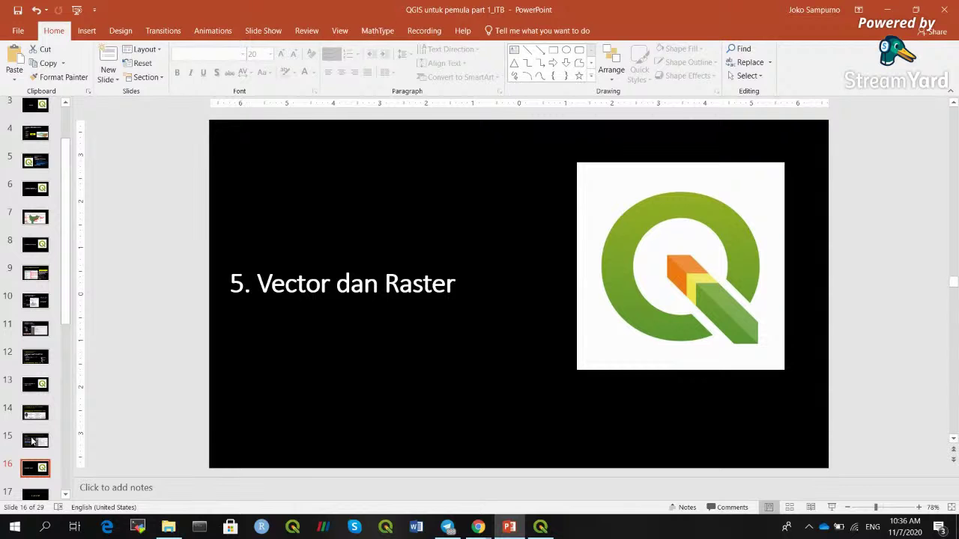
{"action": "key", "text": "Down"}
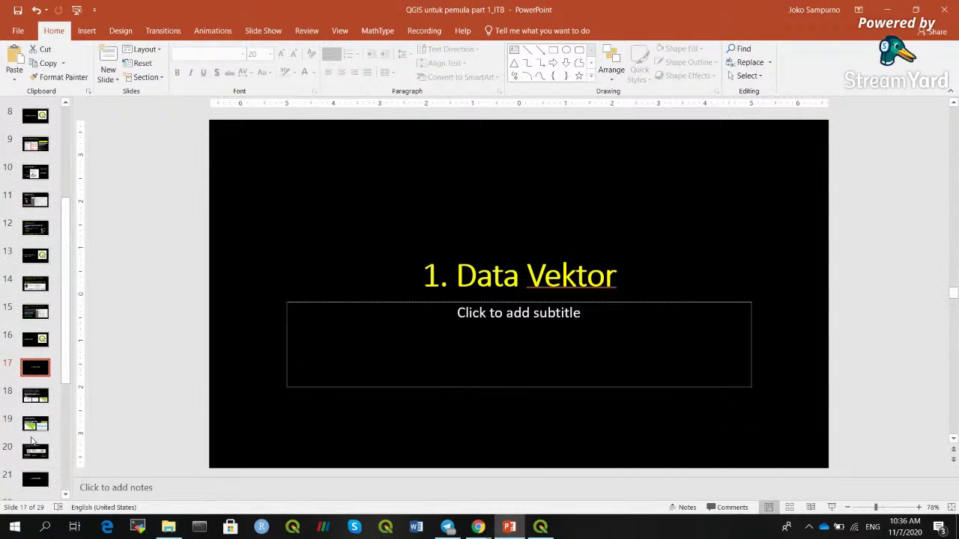
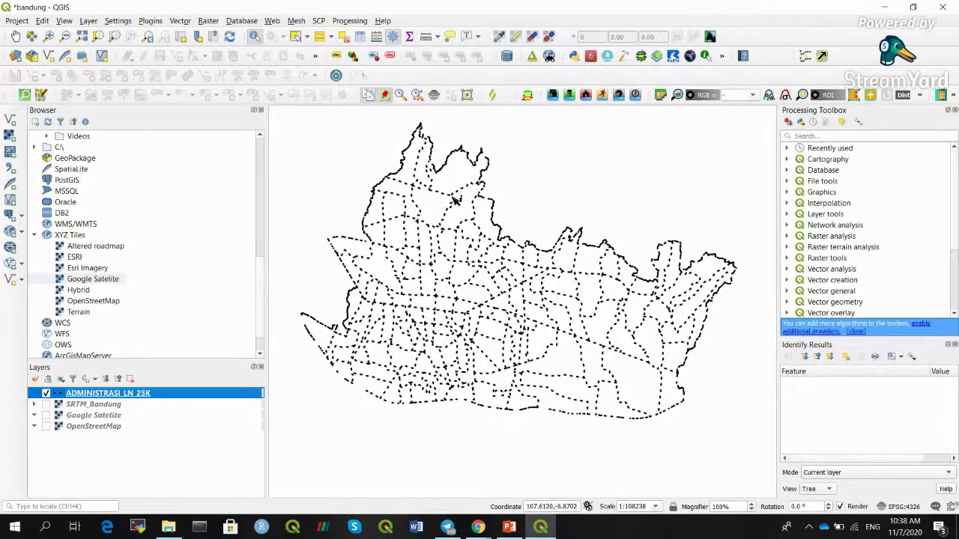
Identify an internal boundary line in the northern part of ADMINISTRASI_LN_25K and read its attributes down to SHAPE_Leng in a widened results panel.
{"action": "left_click", "coordinate": [454, 196]}
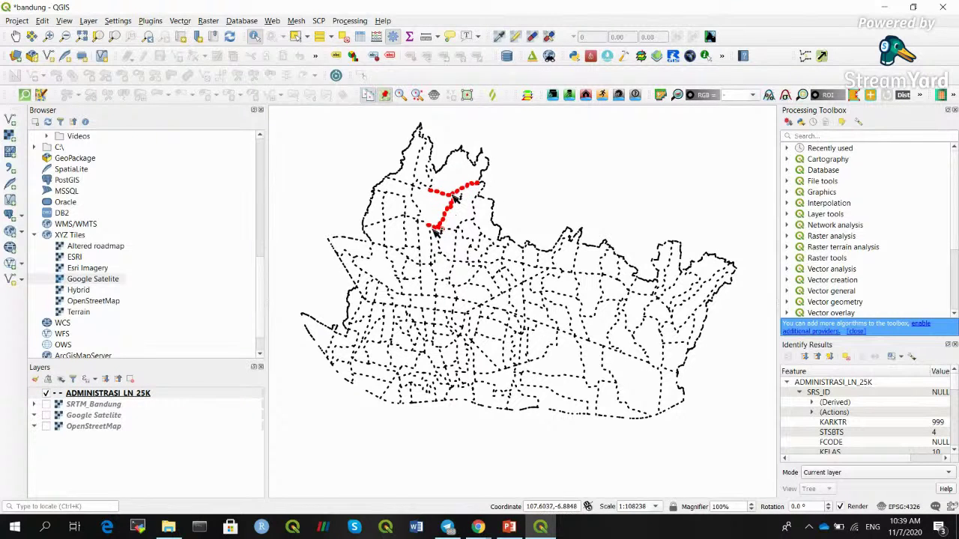
{"action": "left_click_drag", "start_coordinate": [778, 275], "coordinate": [720, 274]}
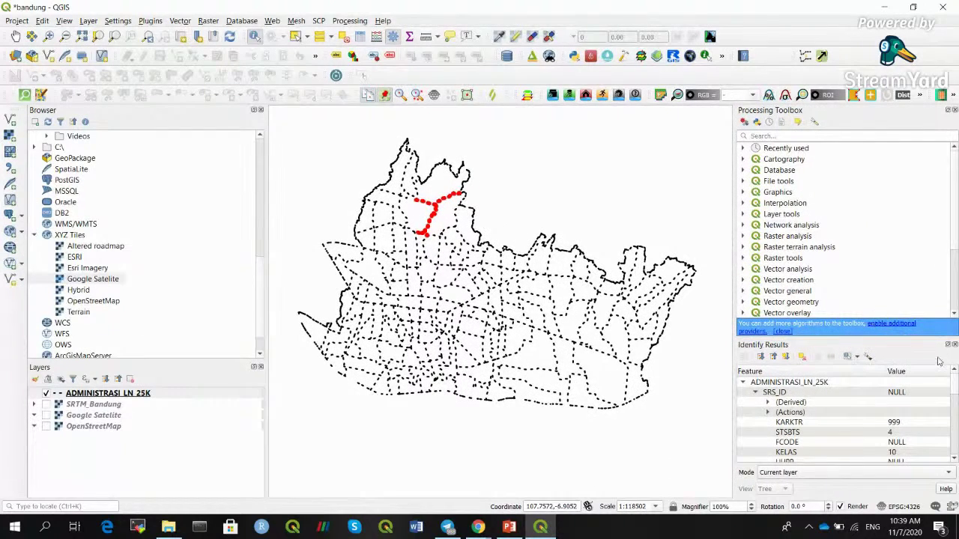
{"action": "scroll", "coordinate": [955, 386], "scroll_direction": "down", "scroll_amount": 1}
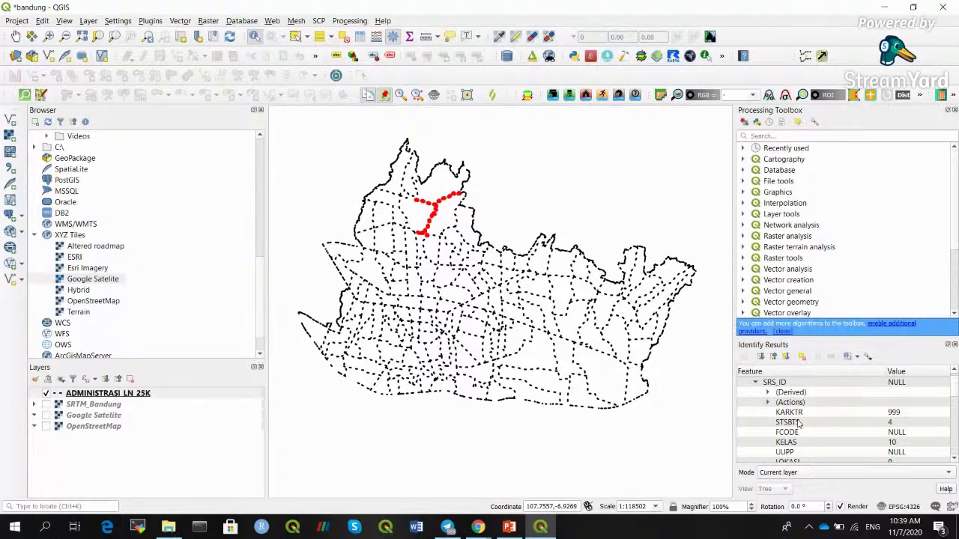
{"action": "scroll", "coordinate": [953, 398], "scroll_direction": "down", "scroll_amount": 5}
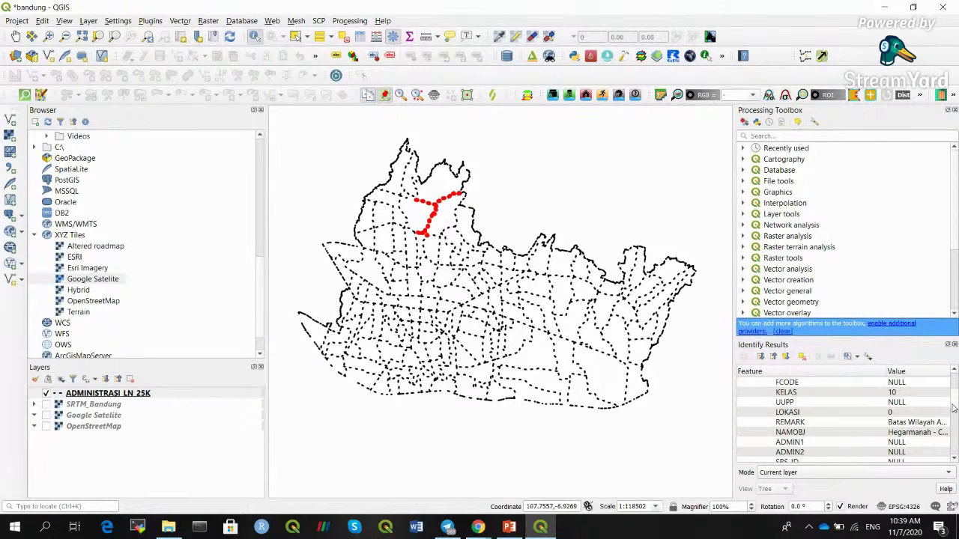
{"action": "scroll", "coordinate": [953, 409], "scroll_direction": "down", "scroll_amount": 1}
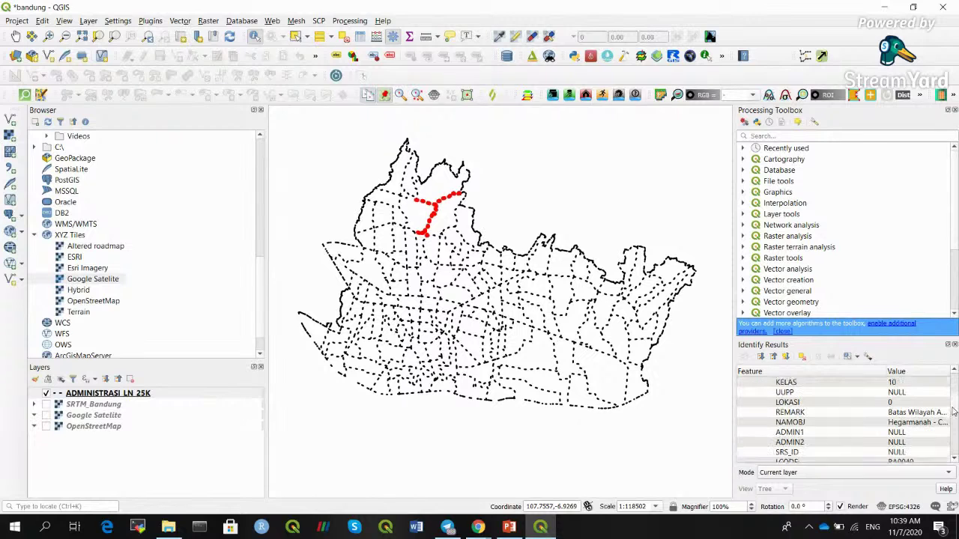
{"action": "scroll", "coordinate": [953, 410], "scroll_direction": "down", "scroll_amount": 4}
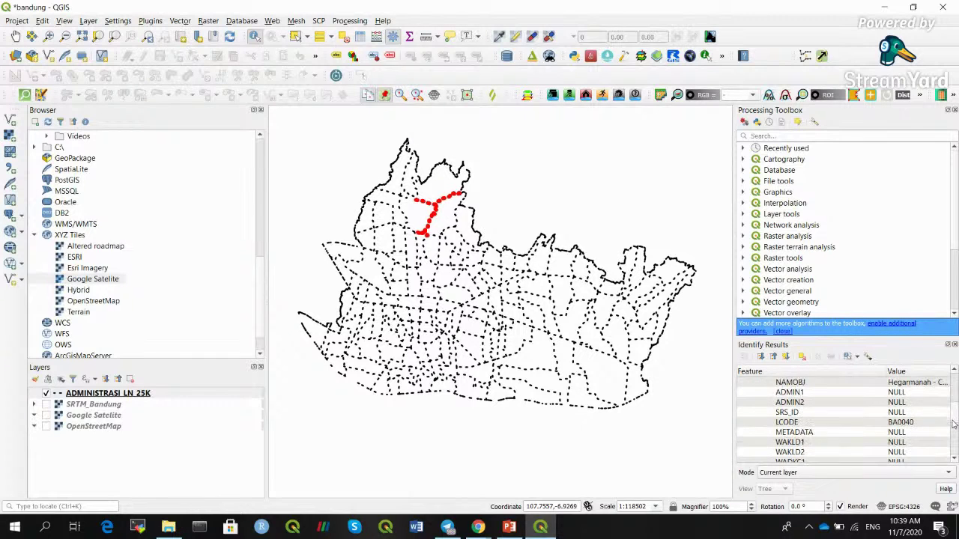
{"action": "scroll", "coordinate": [954, 431], "scroll_direction": "down", "scroll_amount": 4}
{"action": "scroll", "coordinate": [953, 435], "scroll_direction": "down", "scroll_amount": 4}
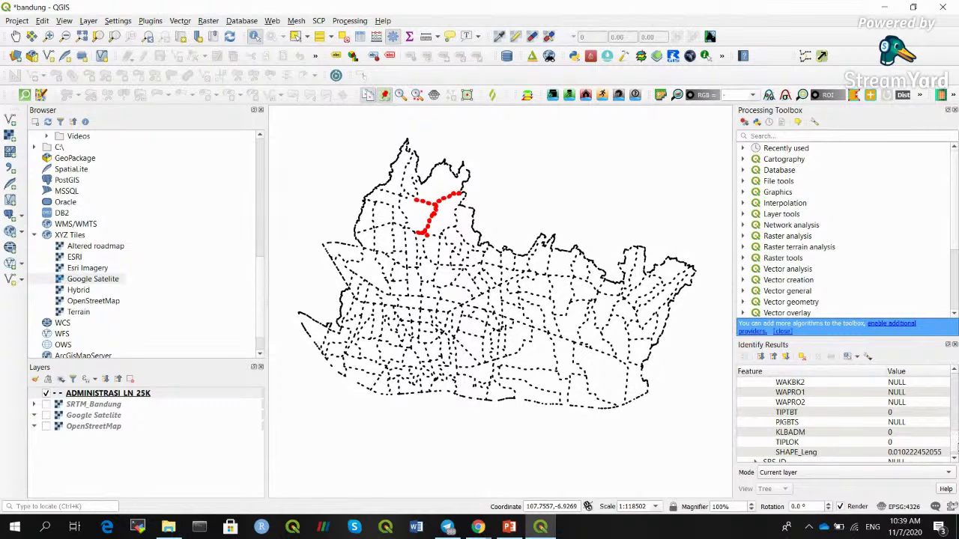
Identify the northern outer boundary and several internal boundary lines of ADMINISTRASI_LN_25K to view their attributes.
{"action": "left_click", "coordinate": [461, 178]}
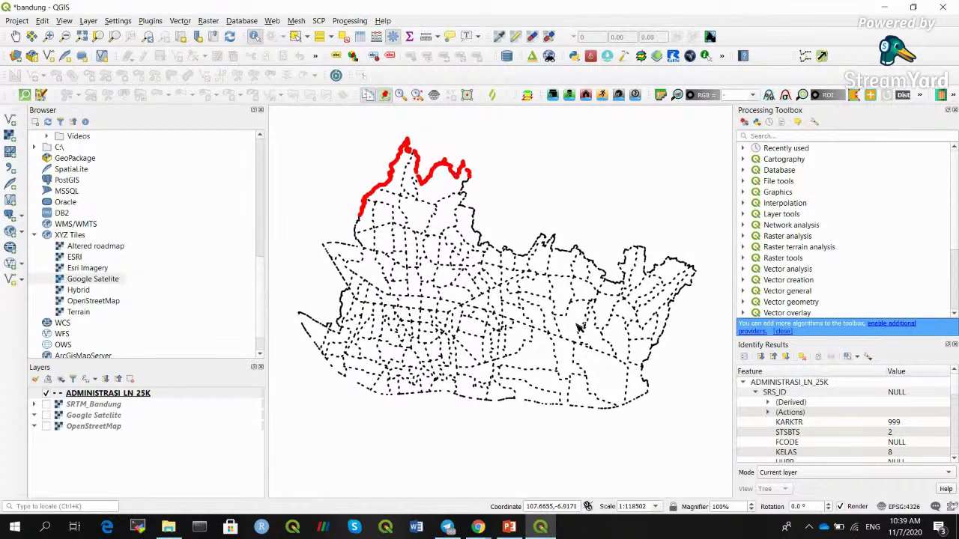
{"action": "left_click", "coordinate": [429, 252]}
{"action": "left_click", "coordinate": [457, 277]}
{"action": "left_click", "coordinate": [506, 271]}
{"action": "left_click", "coordinate": [475, 262]}
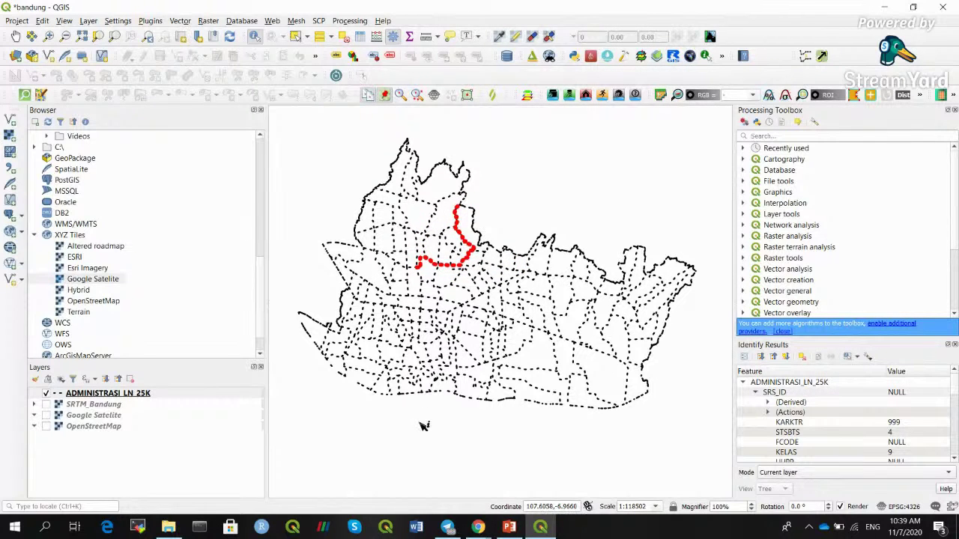
Switch to the PowerPoint presentation and advance to slide 19, on the attribute table displaying information on a layer's features.
{"action": "left_click", "coordinate": [510, 528]}
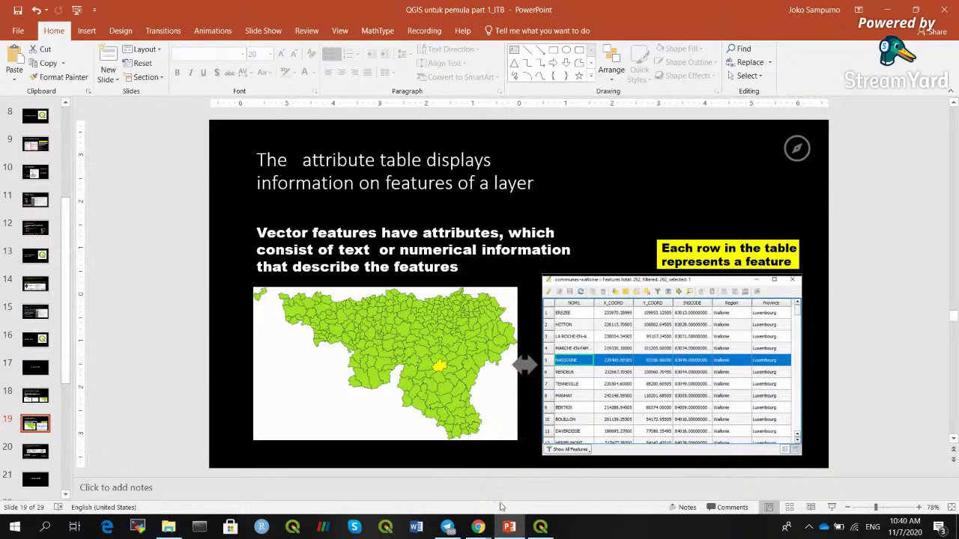
Switch back to QGIS and open the ADMINISTRASI_LN_25K attribute table in a reduced window placed beside the boundary map.
{"action": "left_click", "coordinate": [540, 527]}
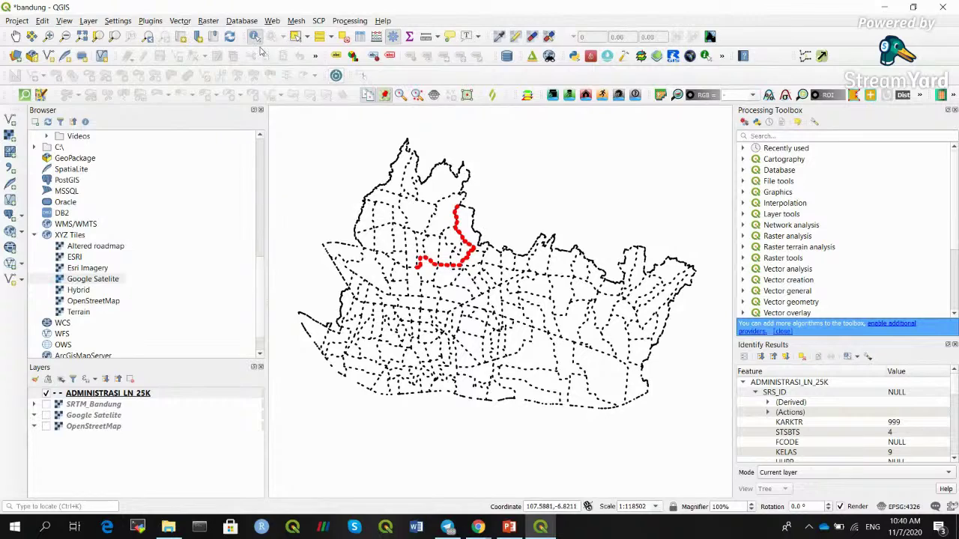
{"action": "left_click", "coordinate": [361, 38]}
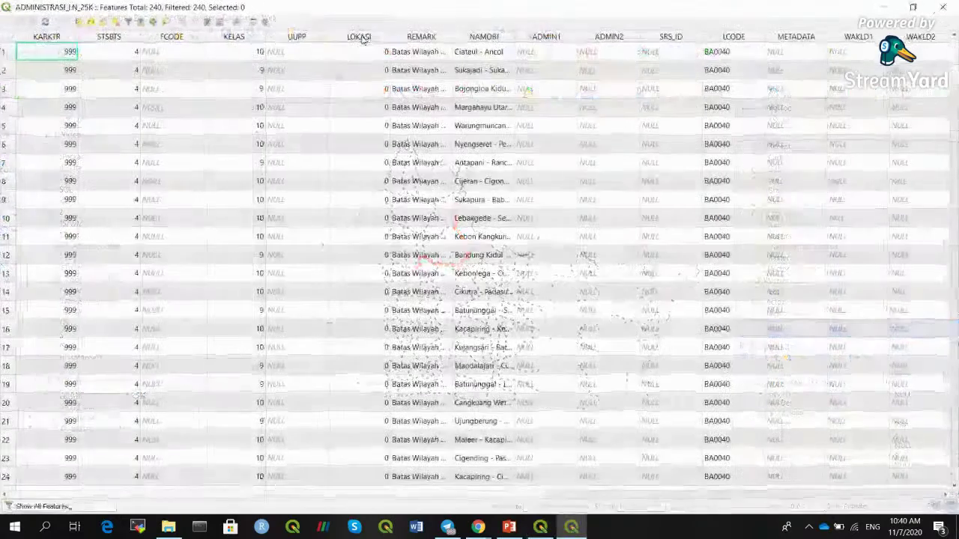
{"action": "double_click", "coordinate": [516, 6]}
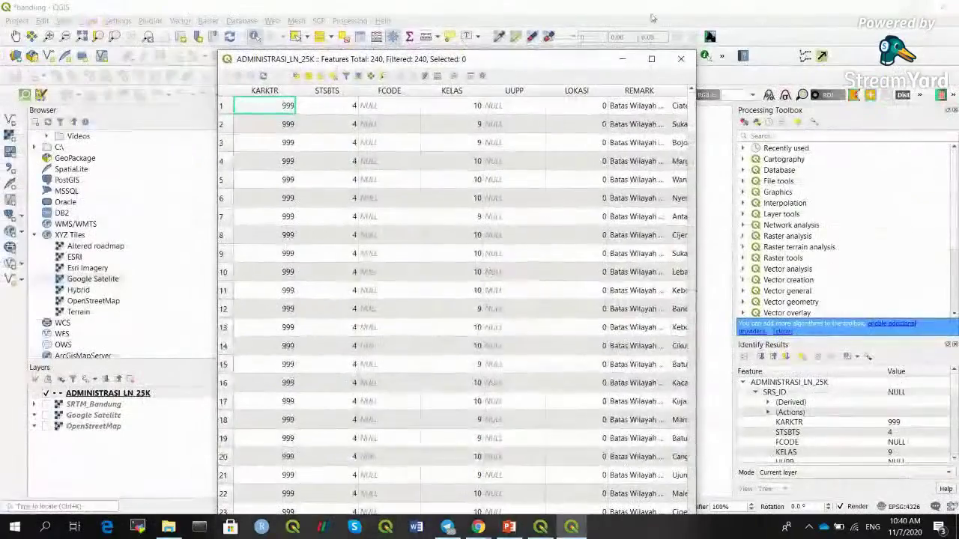
{"action": "left_click_drag", "start_coordinate": [523, 64], "coordinate": [761, 38]}
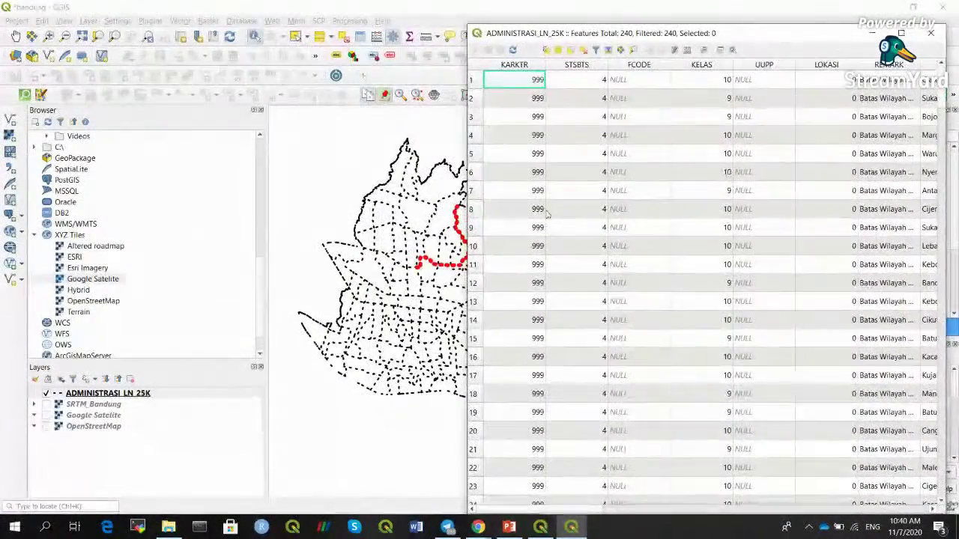
{"action": "left_click_drag", "start_coordinate": [725, 28], "coordinate": [748, 28]}
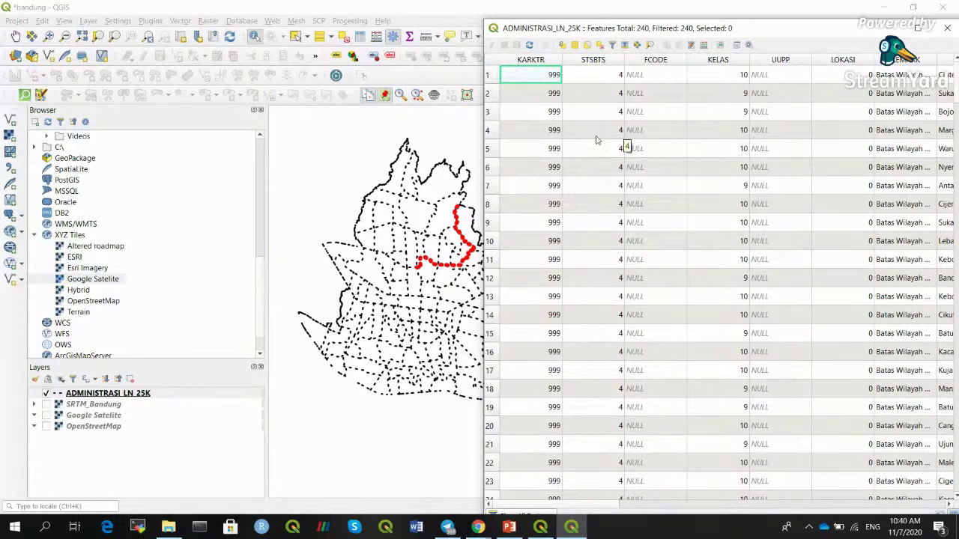
Select the first row of the attribute table, zoom to its boundary line, and locate it within the surrounding central area.
{"action": "left_click", "coordinate": [489, 75]}
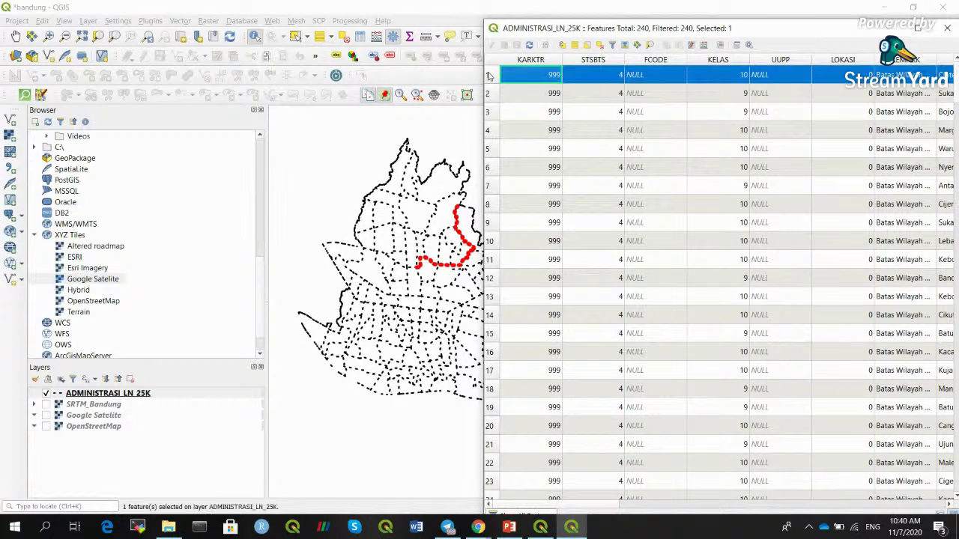
{"action": "left_click", "coordinate": [650, 46]}
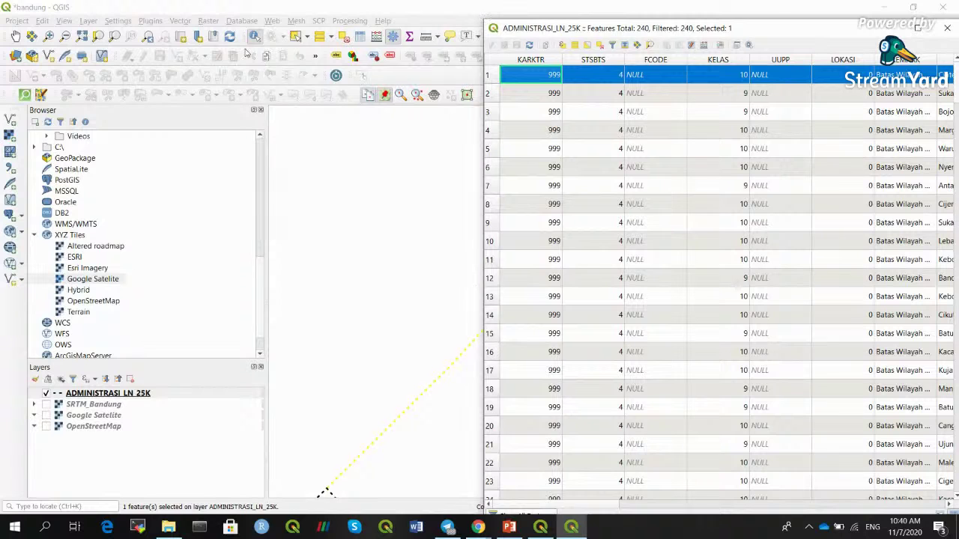
{"action": "left_click", "coordinate": [65, 36]}
{"action": "left_click", "coordinate": [439, 263]}
{"action": "left_click_drag", "start_coordinate": [476, 317], "coordinate": [490, 331]}
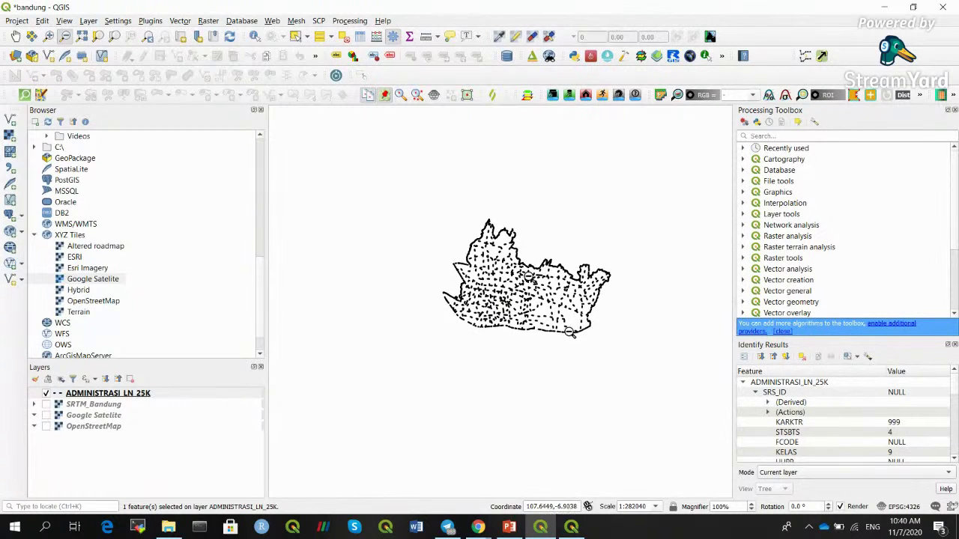
{"action": "left_click", "coordinate": [49, 36]}
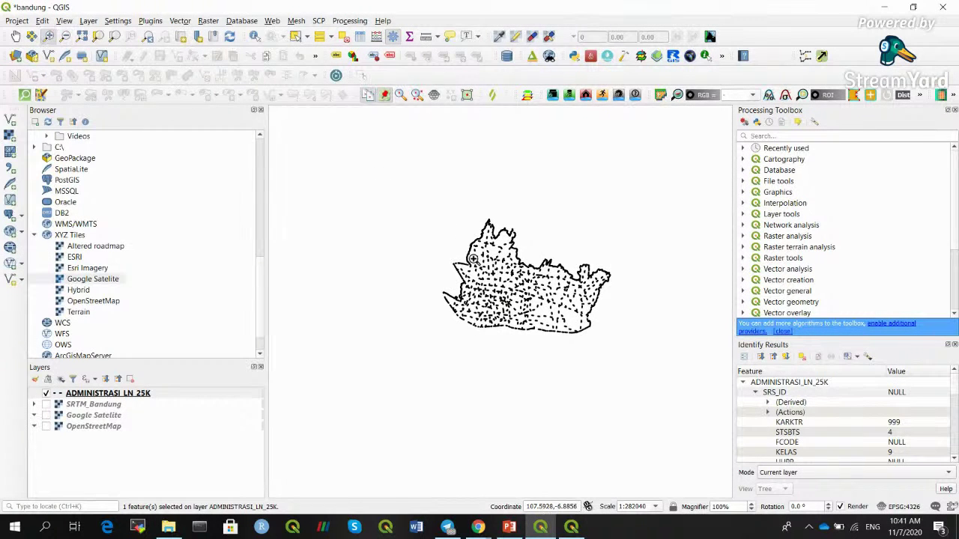
{"action": "left_click_drag", "start_coordinate": [498, 279], "coordinate": [572, 341]}
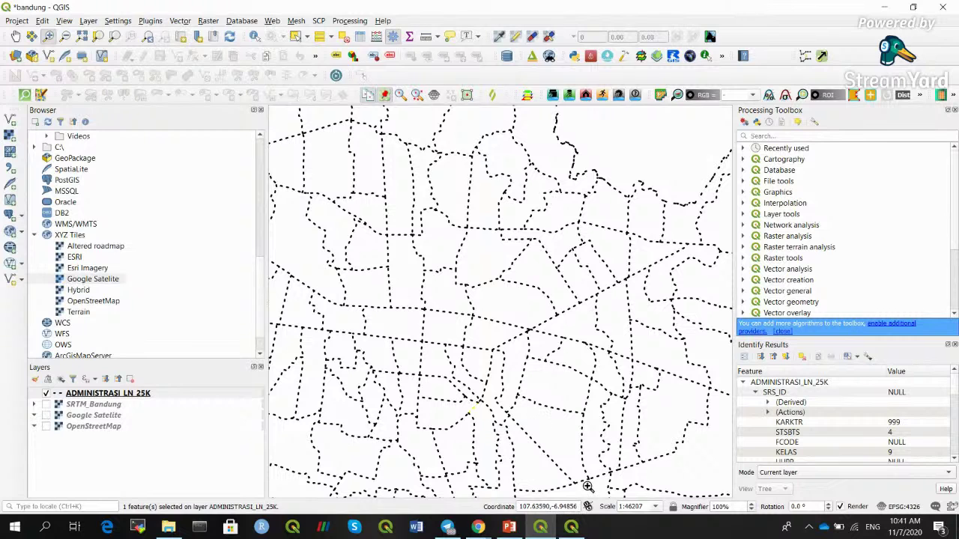
Extend the table selection to rows 1–8 and further to rows 1–17, showing the selected boundary lines on the map each time.
{"action": "left_click", "coordinate": [571, 529]}
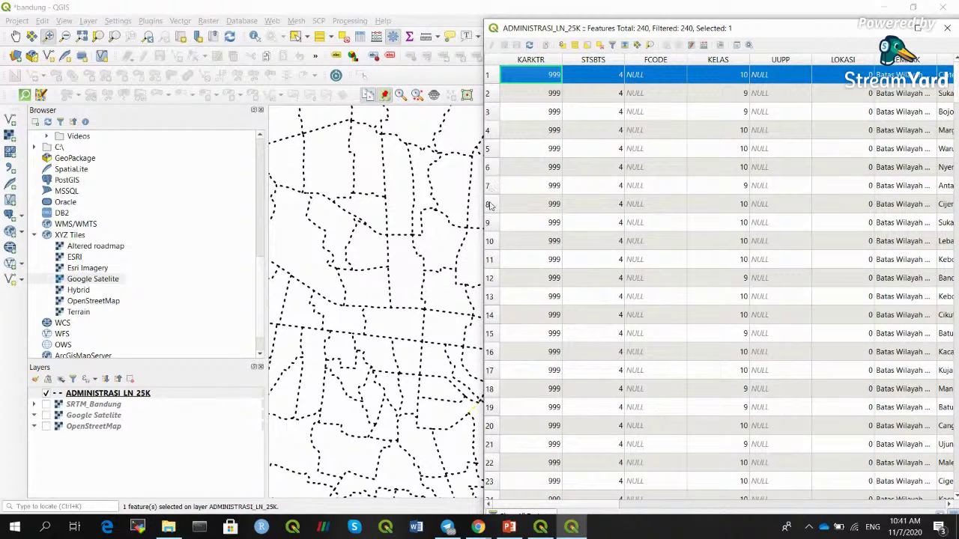
{"action": "left_click", "coordinate": [489, 204], "text": "shift"}
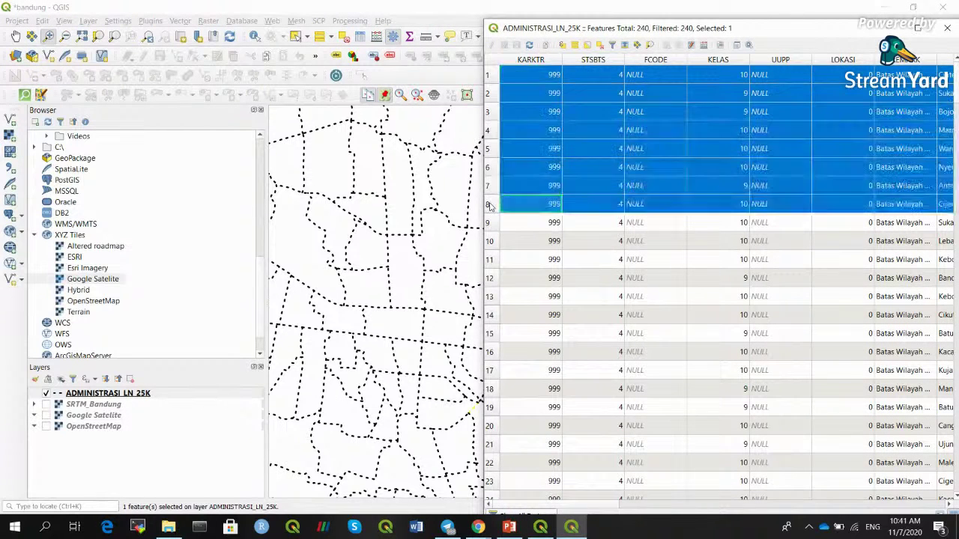
{"action": "left_click", "coordinate": [649, 45]}
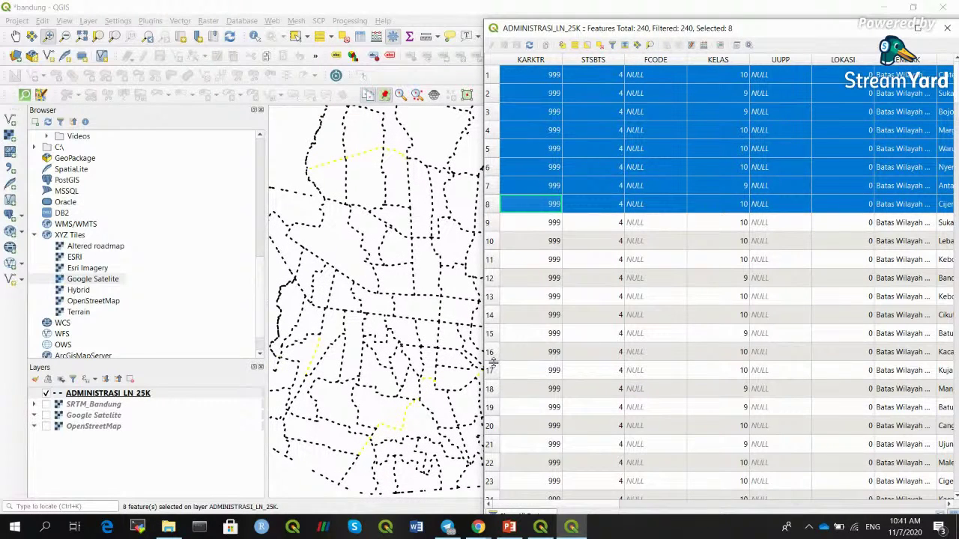
{"action": "left_click", "coordinate": [490, 370], "text": "shift"}
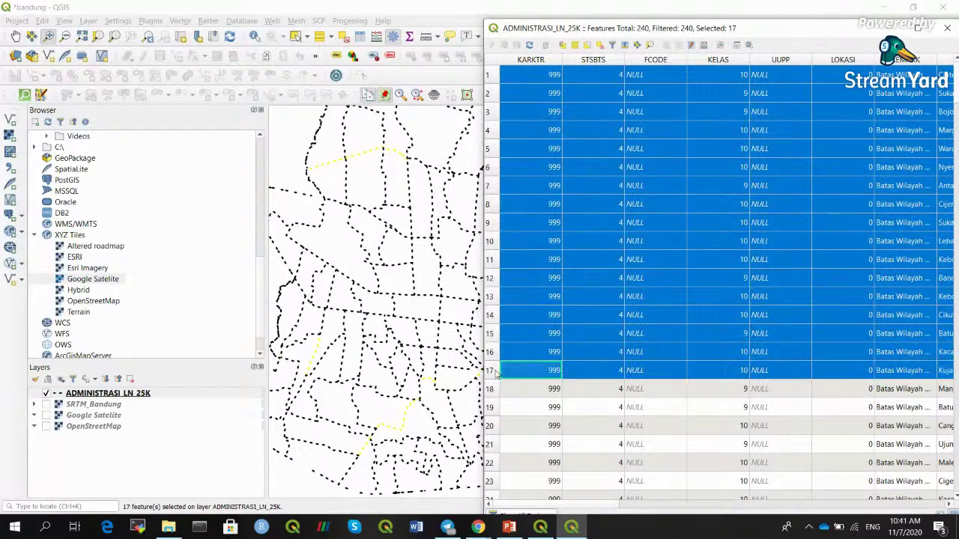
{"action": "left_click", "coordinate": [651, 45]}
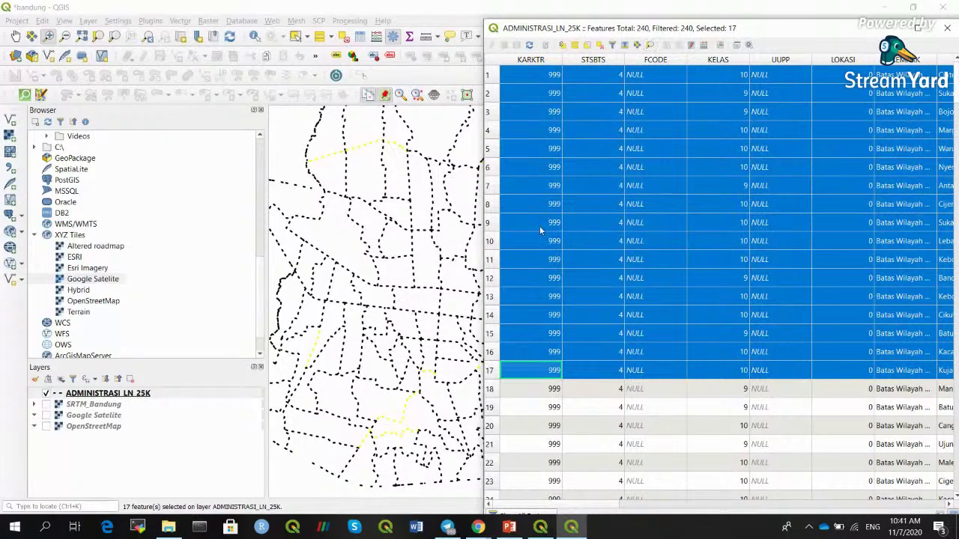
{"action": "left_click_drag", "start_coordinate": [820, 30], "coordinate": [955, 29]}
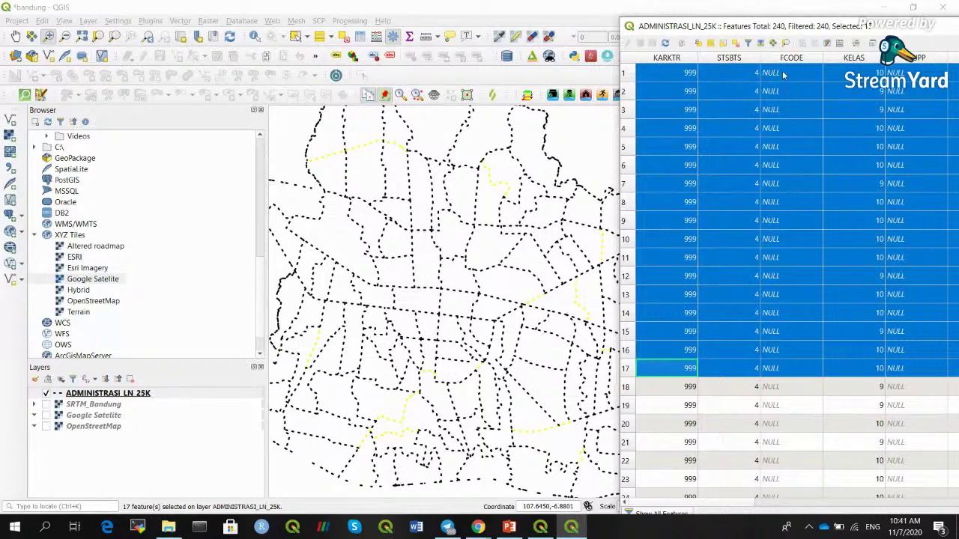
{"action": "left_click_drag", "start_coordinate": [918, 27], "coordinate": [824, 28]}
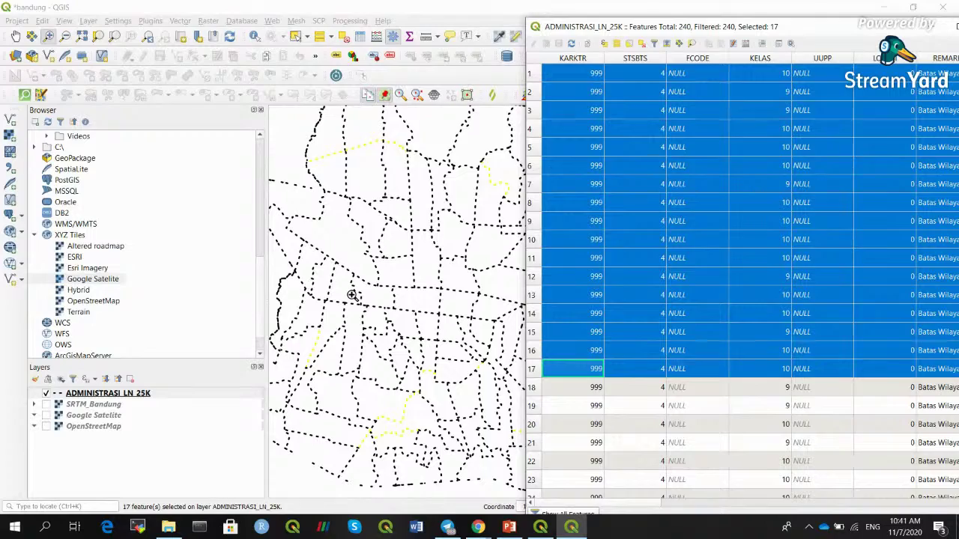
Check slide 19 in PowerPoint, return to QGIS and close the attribute table.
{"action": "left_click", "coordinate": [509, 527]}
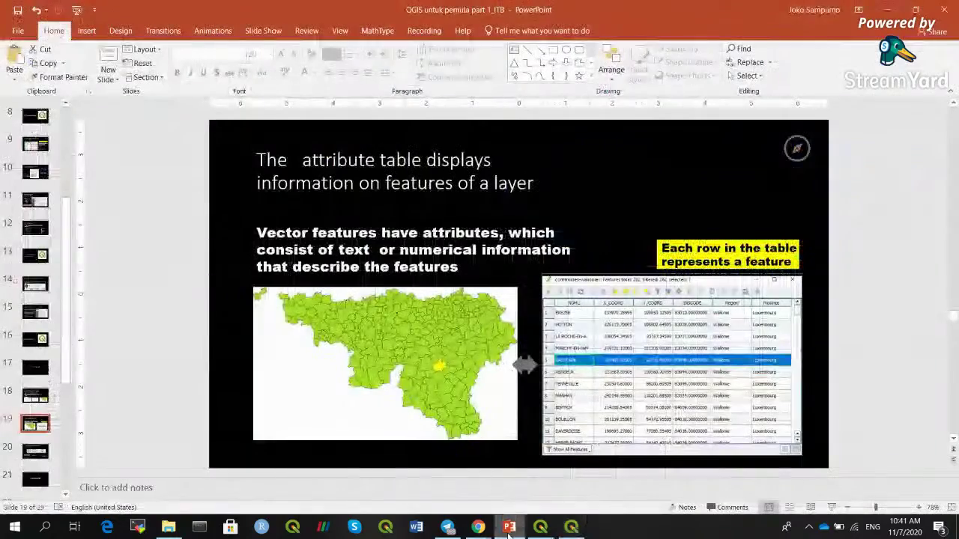
{"action": "left_click", "coordinate": [508, 527]}
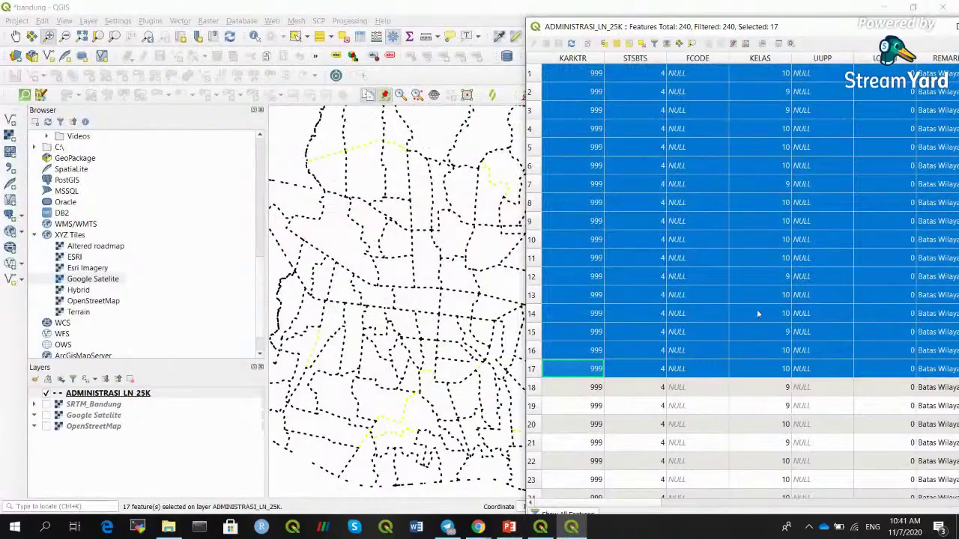
{"action": "left_click_drag", "start_coordinate": [838, 36], "coordinate": [595, 44]}
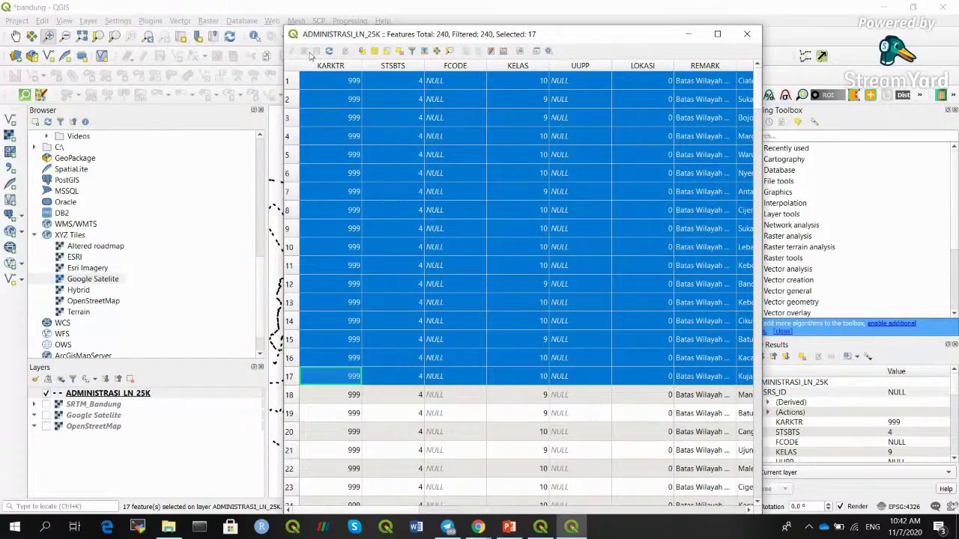
{"action": "left_click_drag", "start_coordinate": [555, 39], "coordinate": [708, 63]}
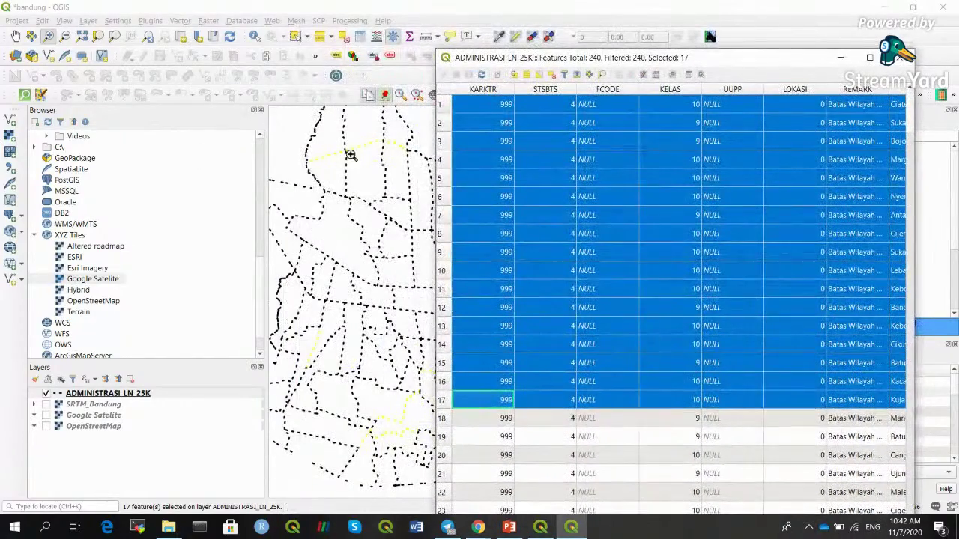
{"action": "left_click", "coordinate": [902, 60]}
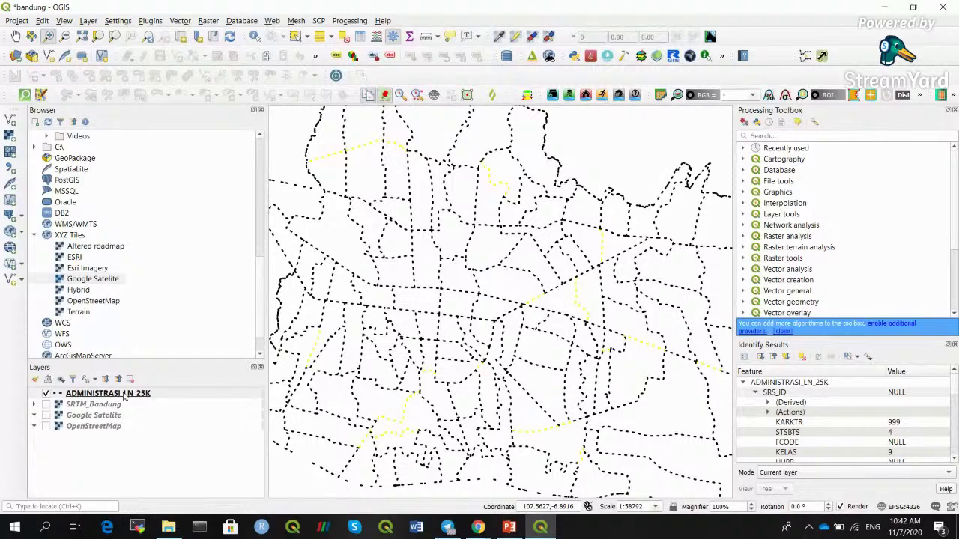
Select the boundary lines of ADMINISTRASI_LN_25K in the northwestern part of the displayed map with a rectangle.
{"action": "left_click", "coordinate": [104, 396]}
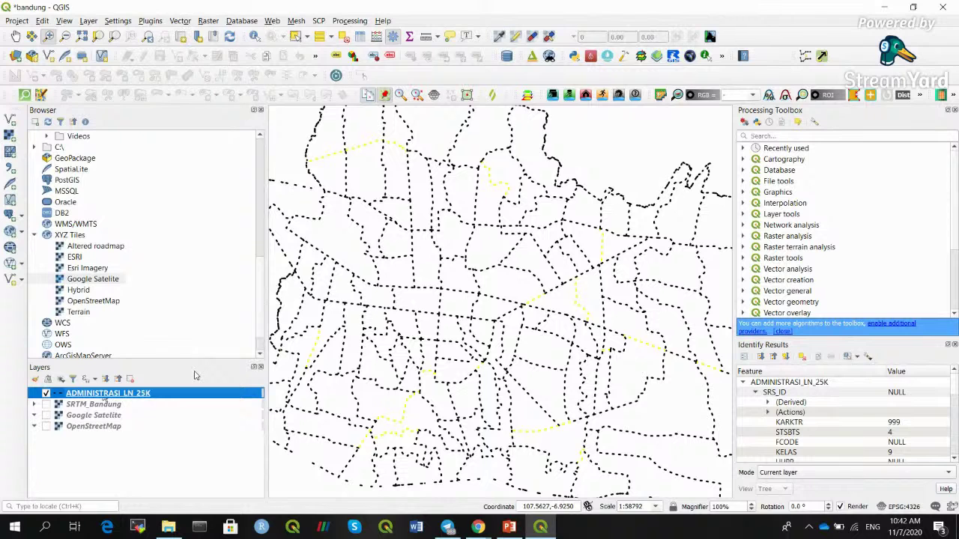
{"action": "left_click", "coordinate": [295, 36]}
{"action": "left_click_drag", "start_coordinate": [277, 129], "coordinate": [567, 347]}
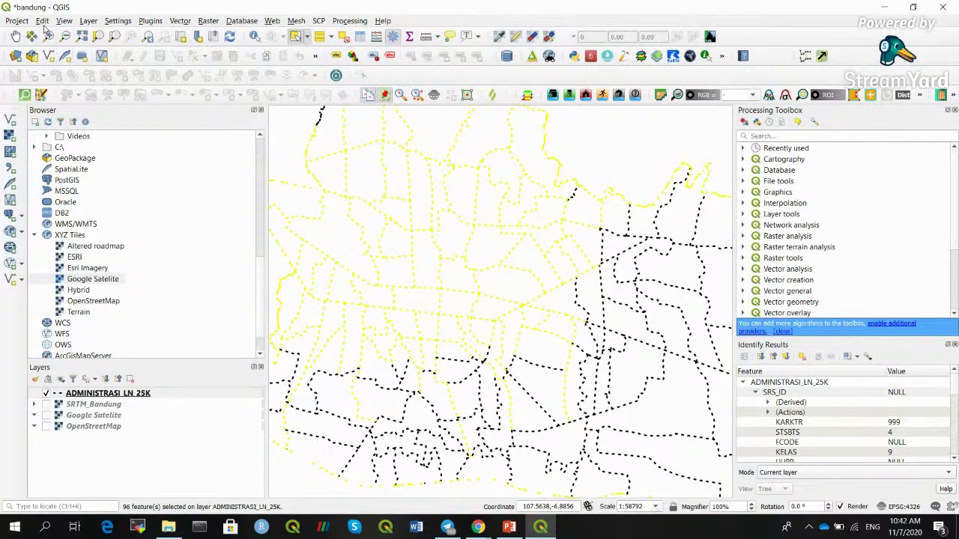
Select all ADMINISTRASI_LN_25K features with a rectangle enclosing the whole boundary map.
{"action": "left_click", "coordinate": [65, 35]}
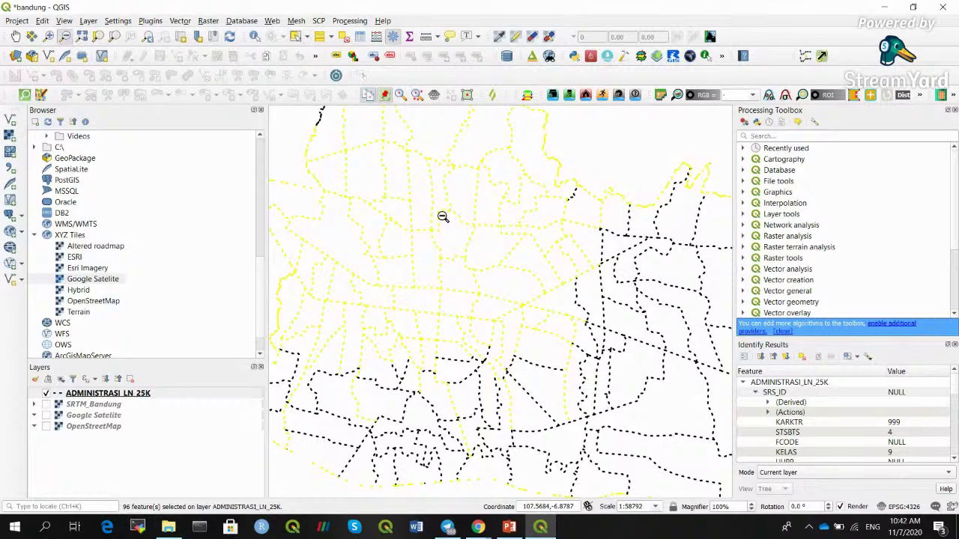
{"action": "left_click", "coordinate": [281, 135]}
{"action": "left_click", "coordinate": [381, 193]}
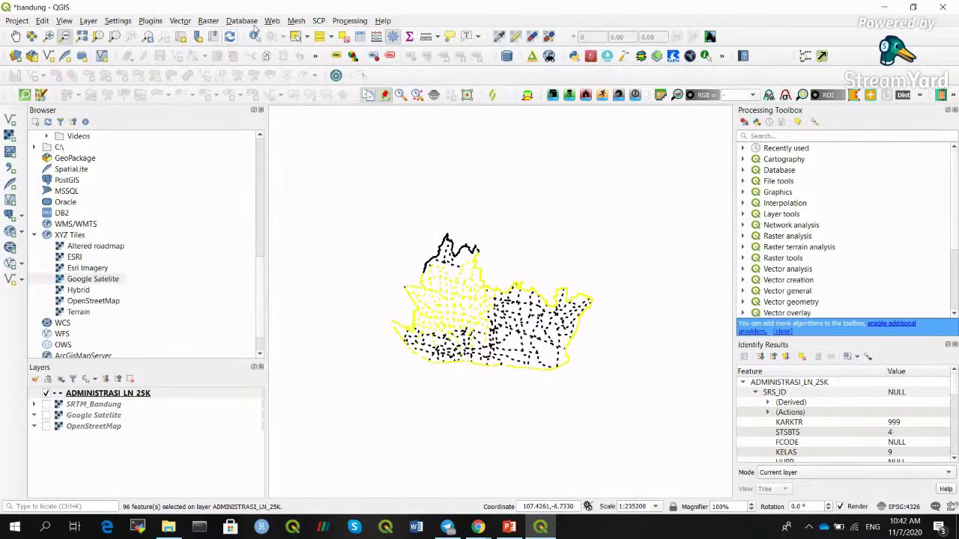
{"action": "left_click", "coordinate": [296, 36]}
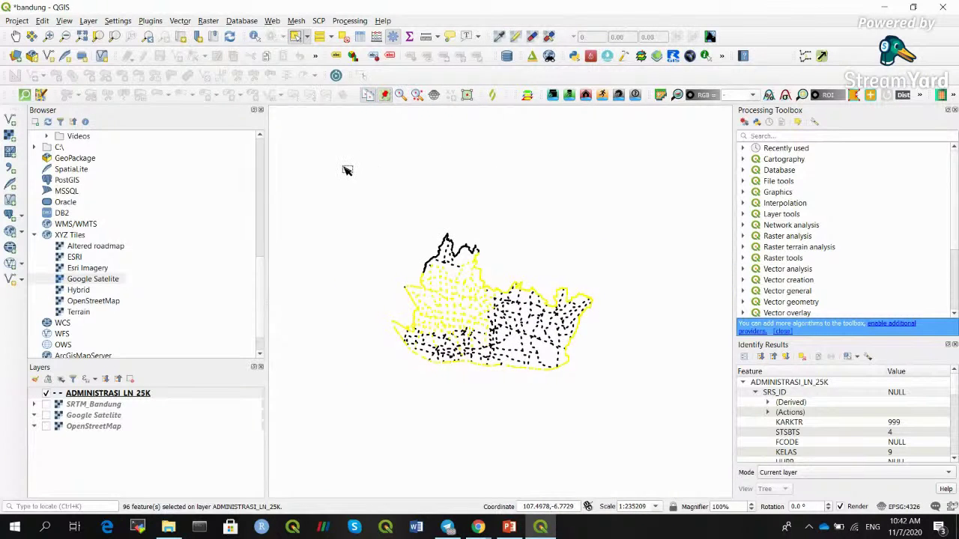
{"action": "left_click_drag", "start_coordinate": [339, 188], "coordinate": [645, 446]}
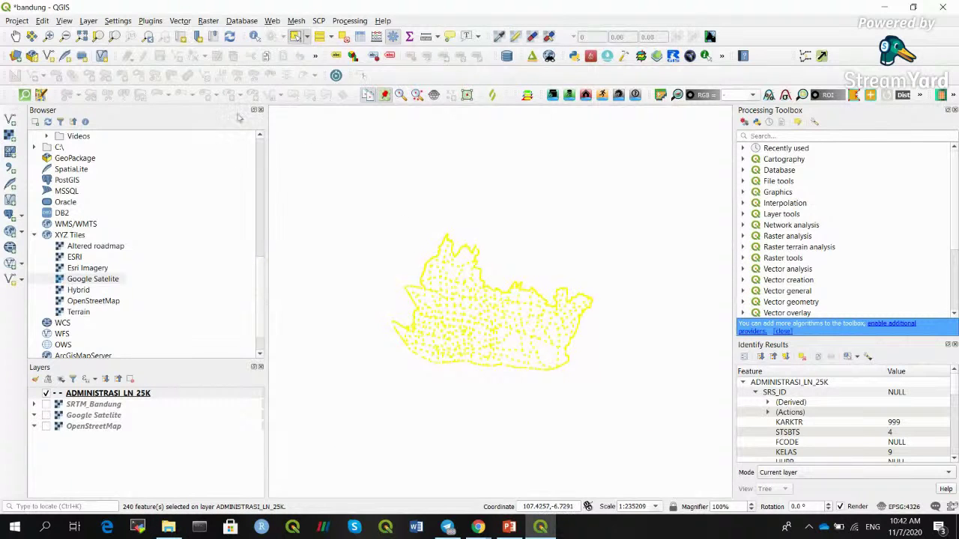
Copy the selected boundary features and start pasting them as a new vector layer.
{"action": "left_click", "coordinate": [42, 21]}
{"action": "left_click", "coordinate": [67, 78]}
{"action": "left_click", "coordinate": [42, 21]}
{"action": "mouse_move", "coordinate": [140, 102]}
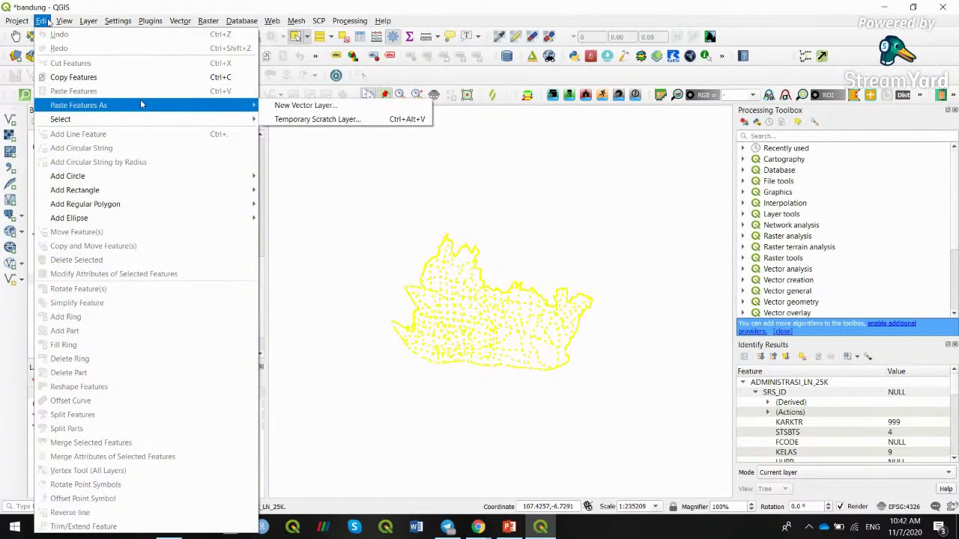
{"action": "left_click", "coordinate": [294, 107]}
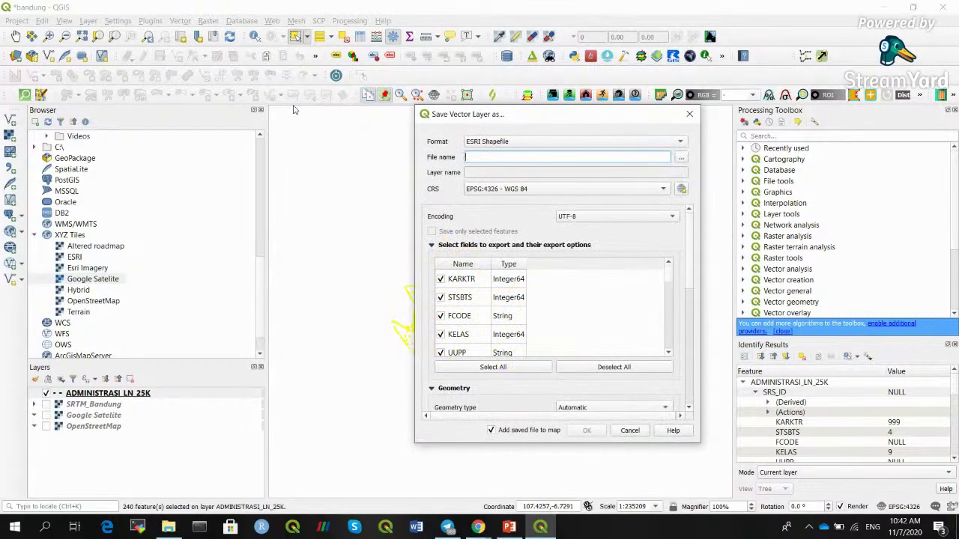
{"action": "left_click", "coordinate": [680, 157]}
{"action": "left_click", "coordinate": [943, 9]}
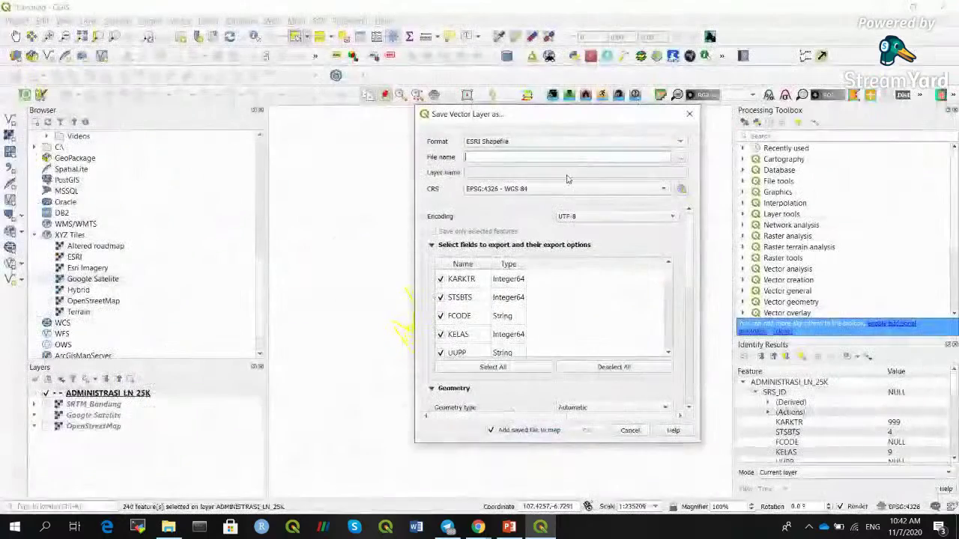
{"action": "left_click_drag", "start_coordinate": [578, 117], "coordinate": [394, 97]}
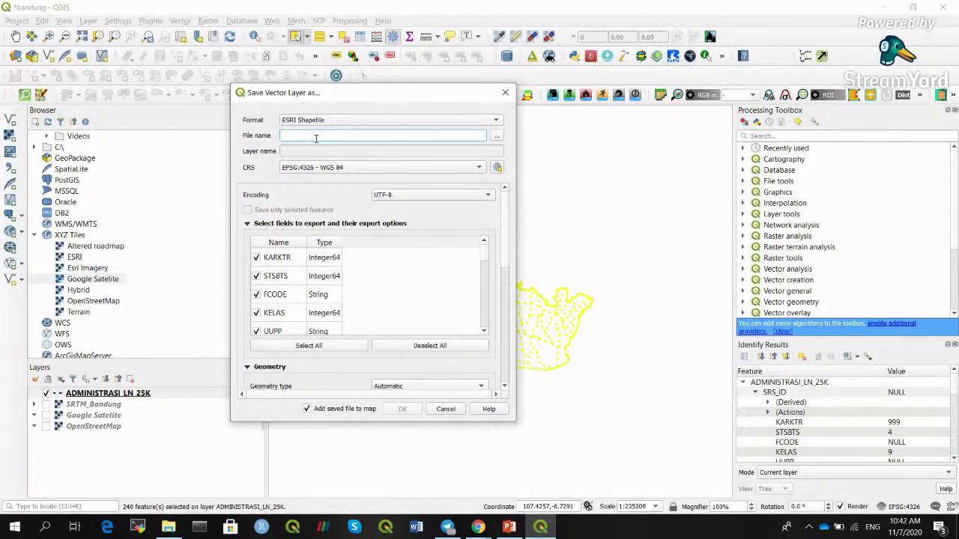
{"action": "type", "text": "assacas"}
{"action": "key", "text": "BackSpace"}
{"action": "key", "text": "BackSpace"}
{"action": "key", "text": "BackSpace"}
Set the output shapefile to bandung_kelurahan in the Documents folder Intro to QGIS SC SEG ITB and check its full path.
{"action": "left_click", "coordinate": [497, 138]}
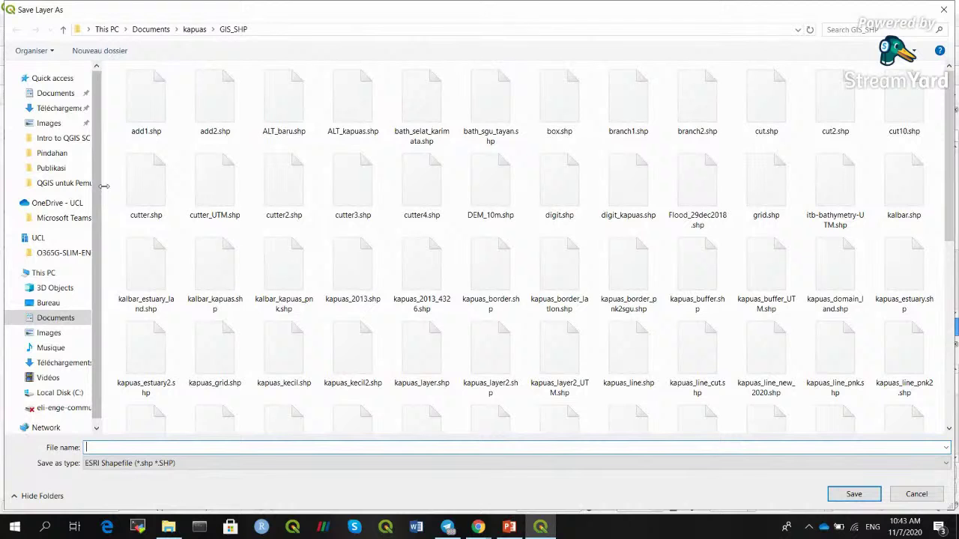
{"action": "left_click", "coordinate": [55, 317]}
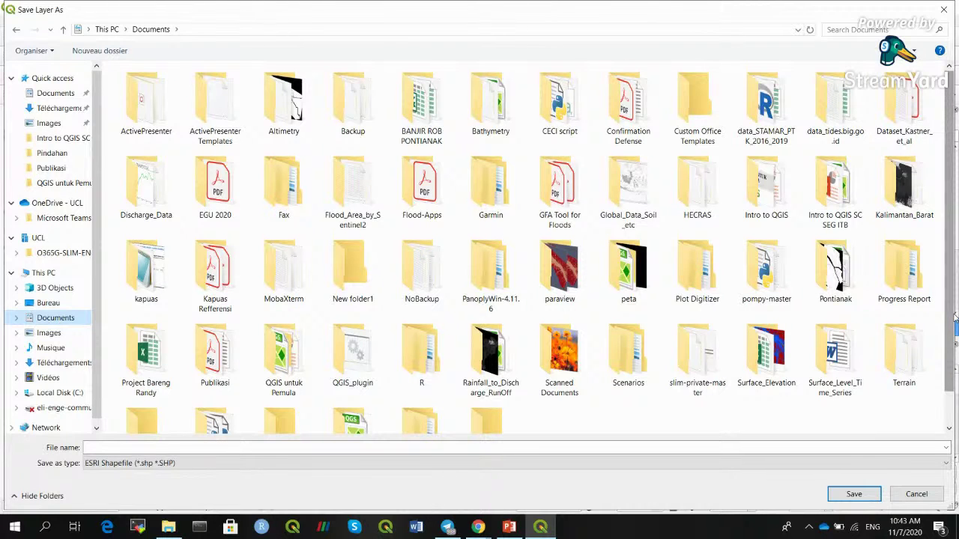
{"action": "double_click", "coordinate": [835, 187]}
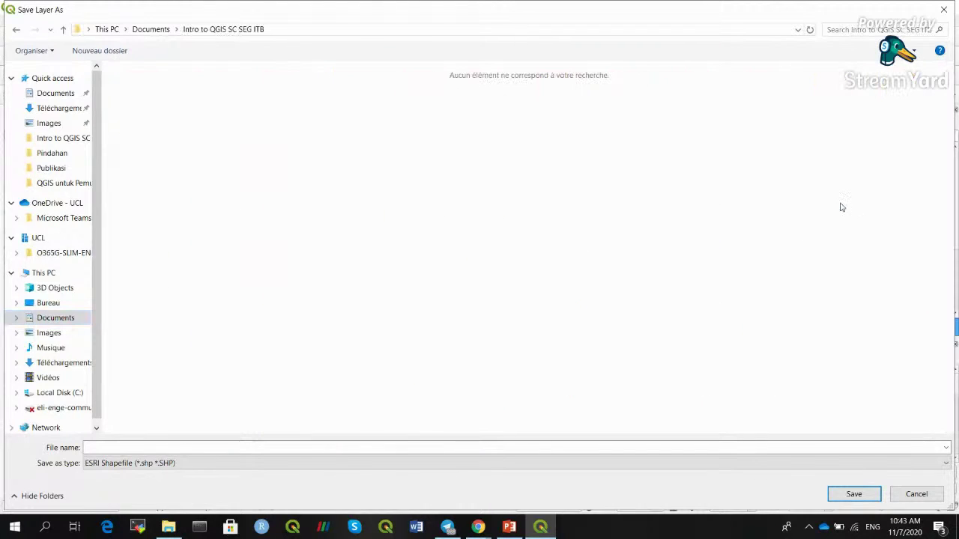
{"action": "left_click", "coordinate": [285, 447]}
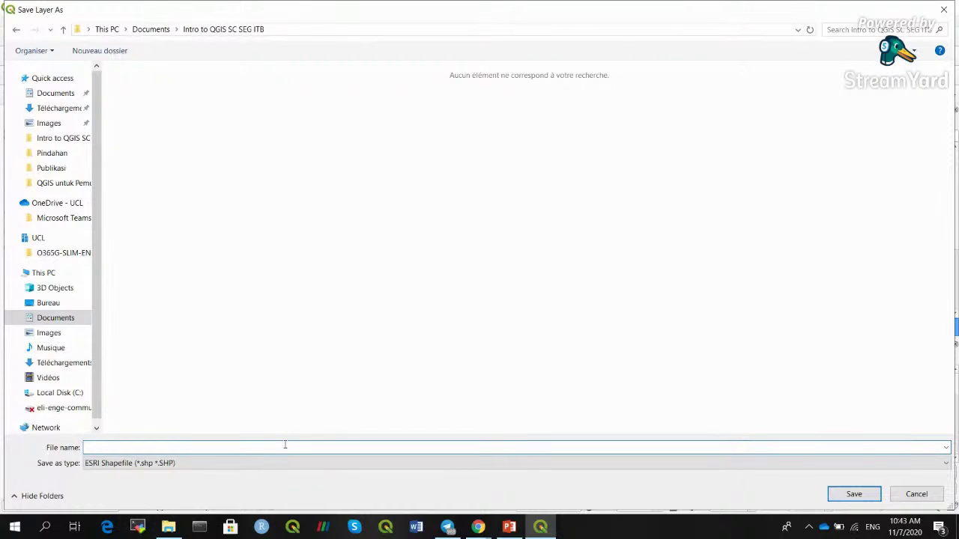
{"action": "type", "text": "bandung_"}
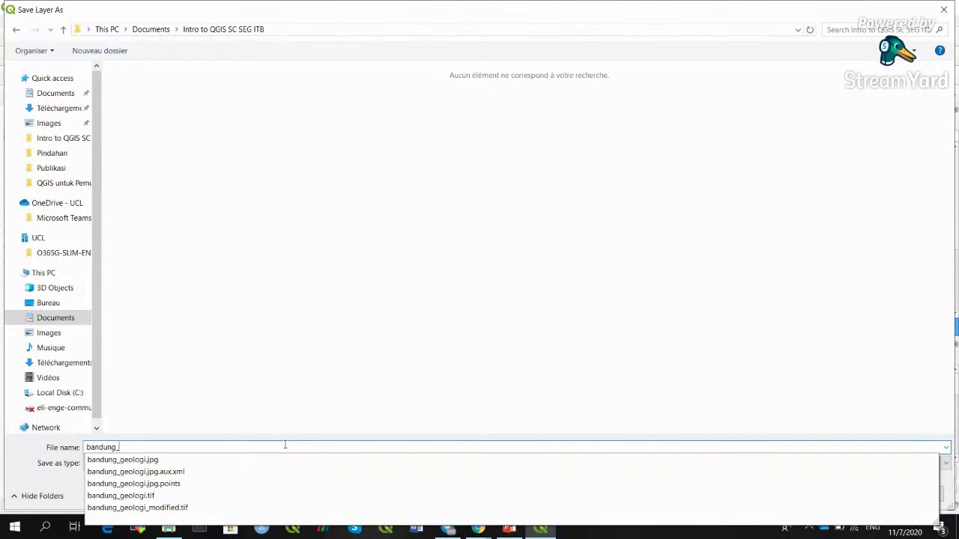
{"action": "type", "text": "kelurahan"}
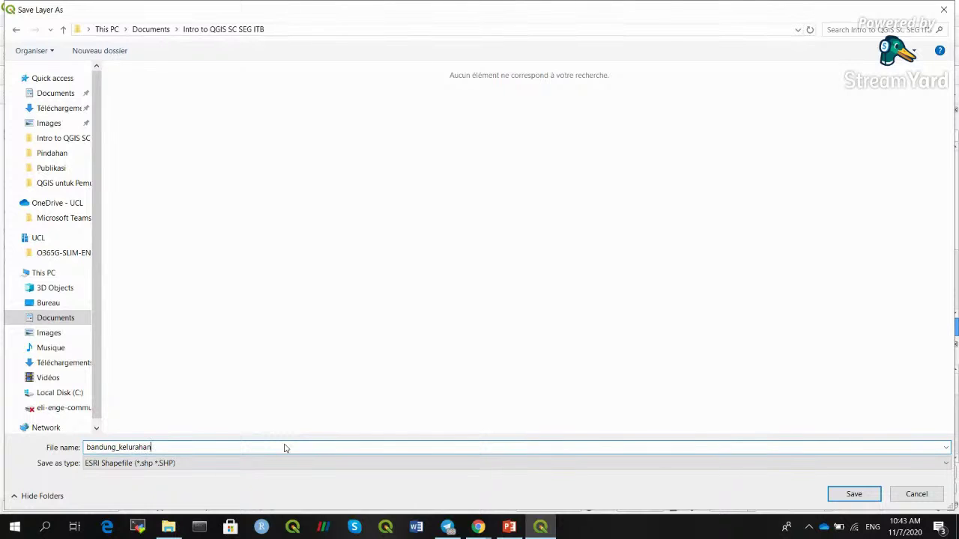
{"action": "left_click", "coordinate": [854, 495]}
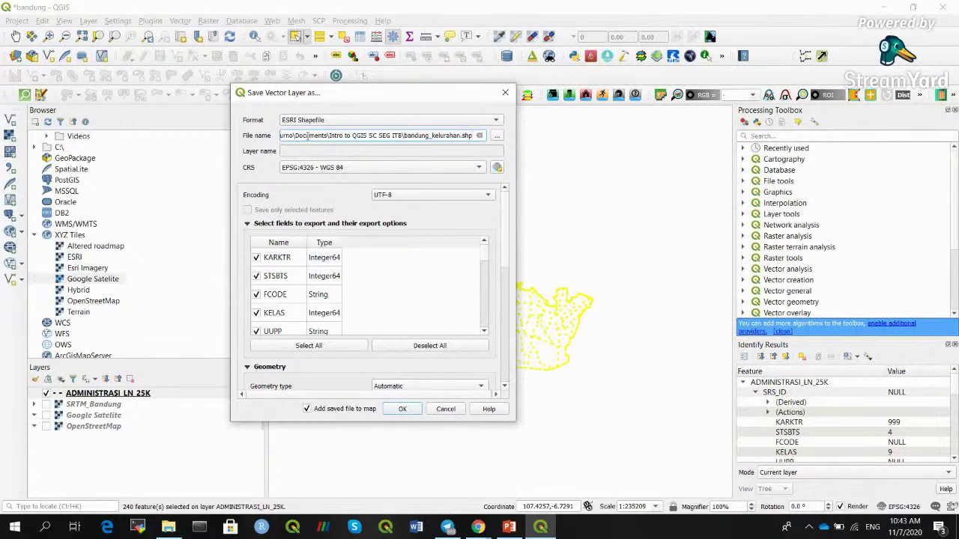
{"action": "key", "text": "Home"}
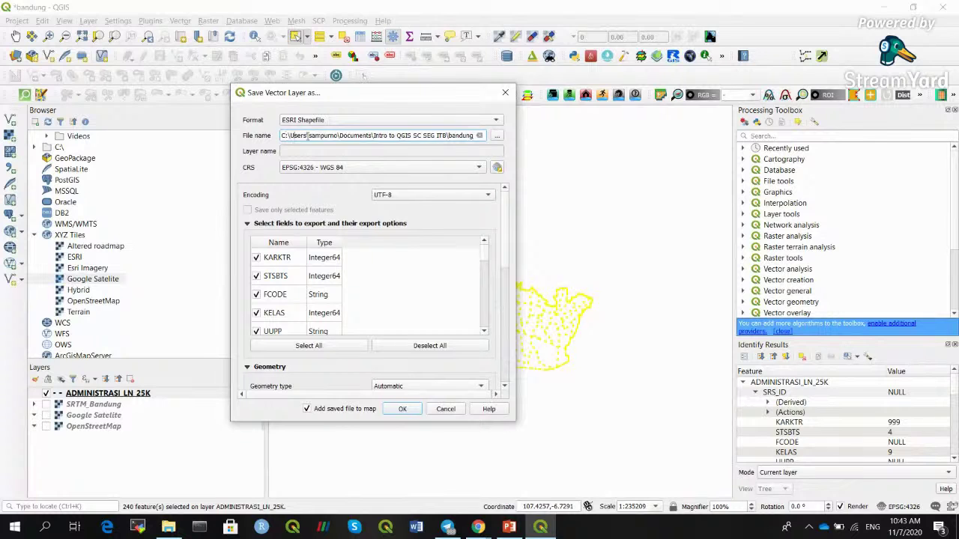
{"action": "type", "text": "_kelurahan.shp"}
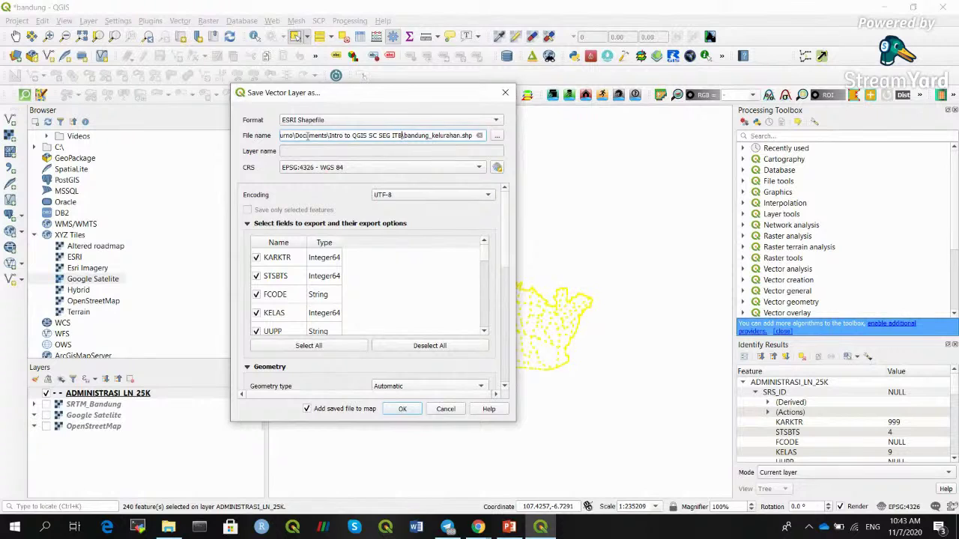
{"action": "key", "text": "Home"}
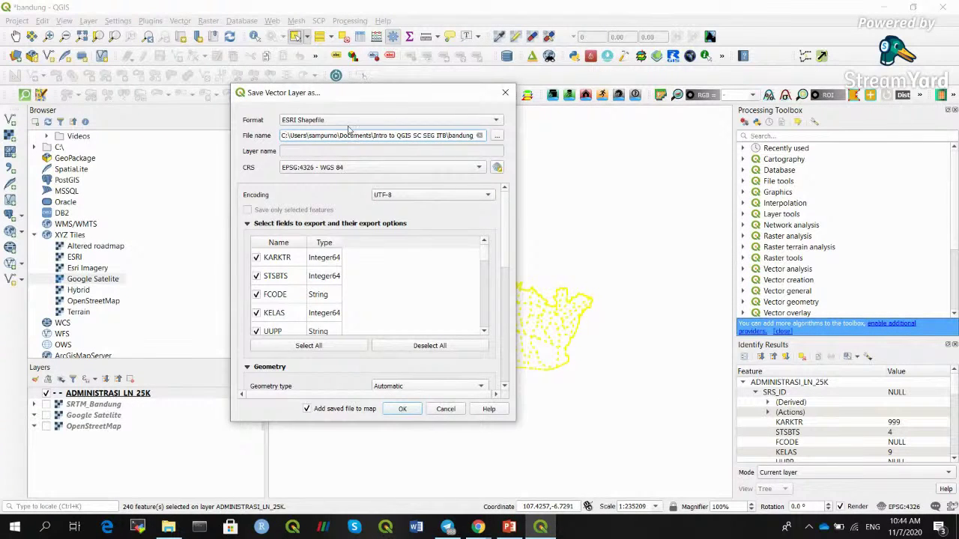
Keep EPSG:4326 - WGS 84 as the CRS, set the geometry type to LineString and save the new layer.
{"action": "left_click", "coordinate": [309, 167]}
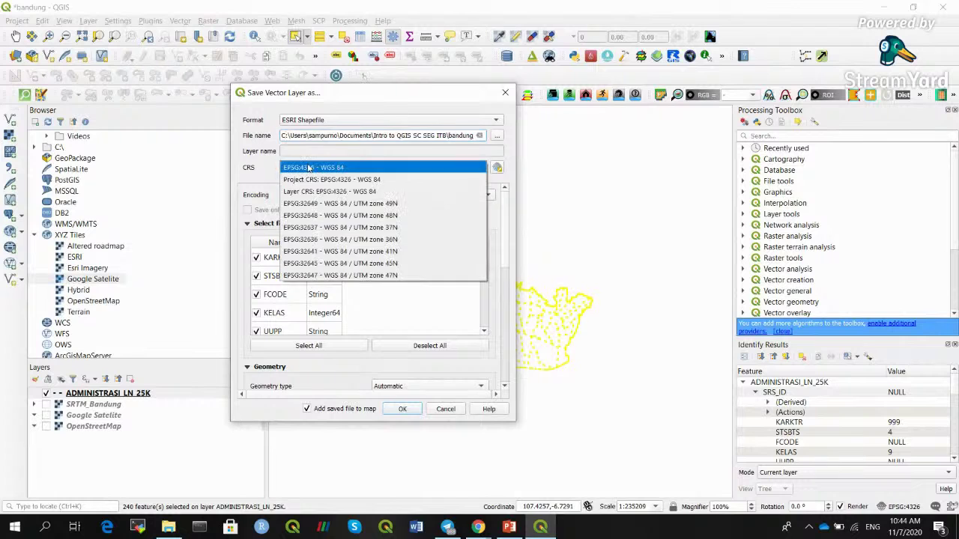
{"action": "left_click", "coordinate": [308, 168]}
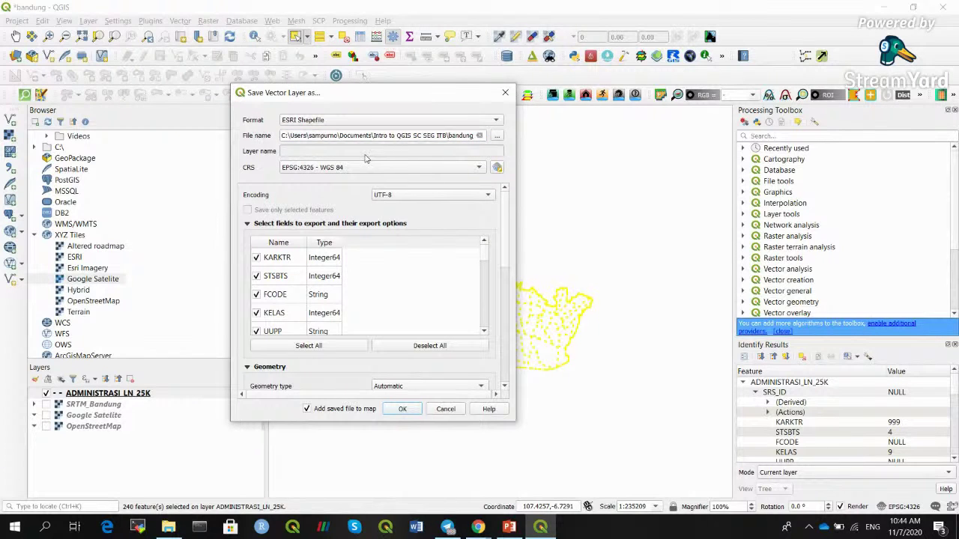
{"action": "scroll", "coordinate": [504, 264], "scroll_direction": "down", "scroll_amount": 1}
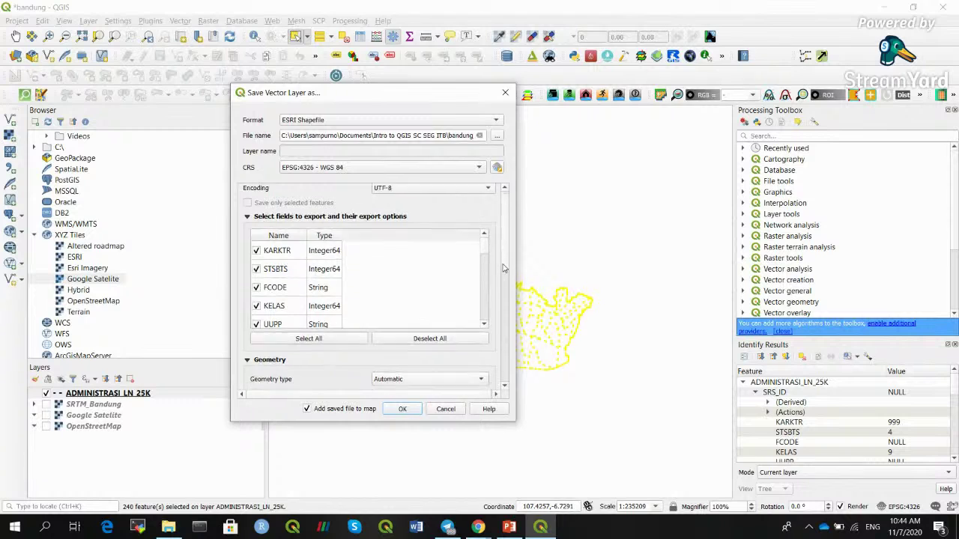
{"action": "scroll", "coordinate": [504, 264], "scroll_direction": "down", "scroll_amount": 5}
{"action": "left_click", "coordinate": [400, 314]}
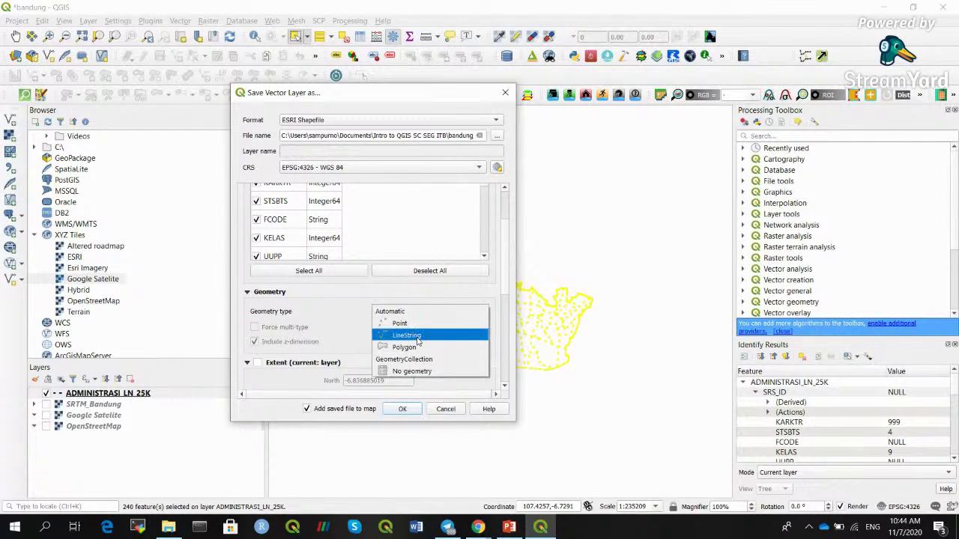
{"action": "left_click", "coordinate": [418, 337]}
{"action": "left_click", "coordinate": [433, 314]}
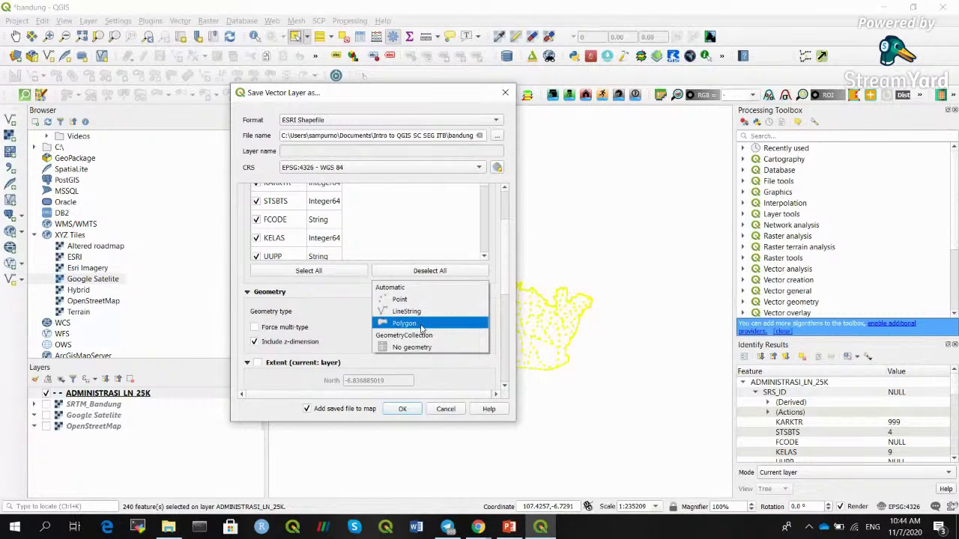
{"action": "left_click", "coordinate": [442, 311]}
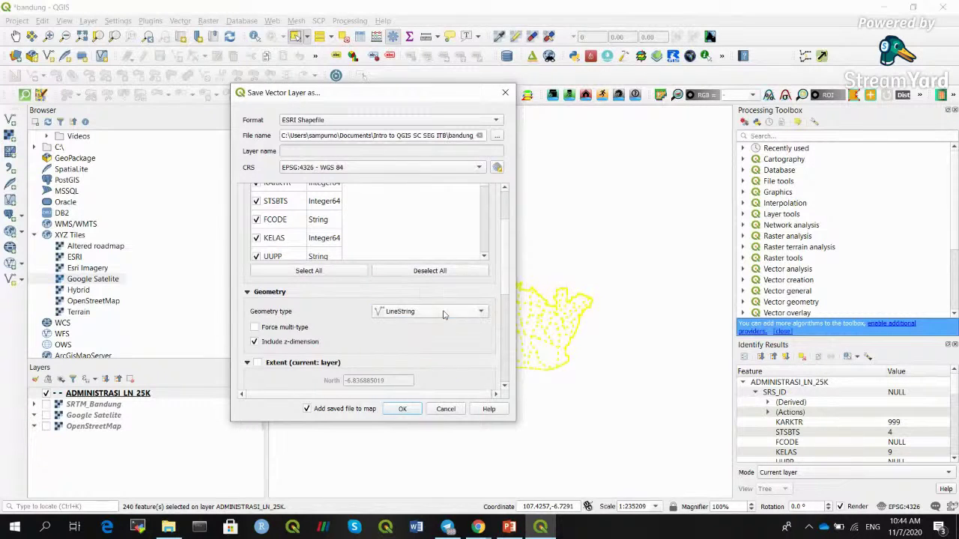
{"action": "left_click", "coordinate": [403, 409]}
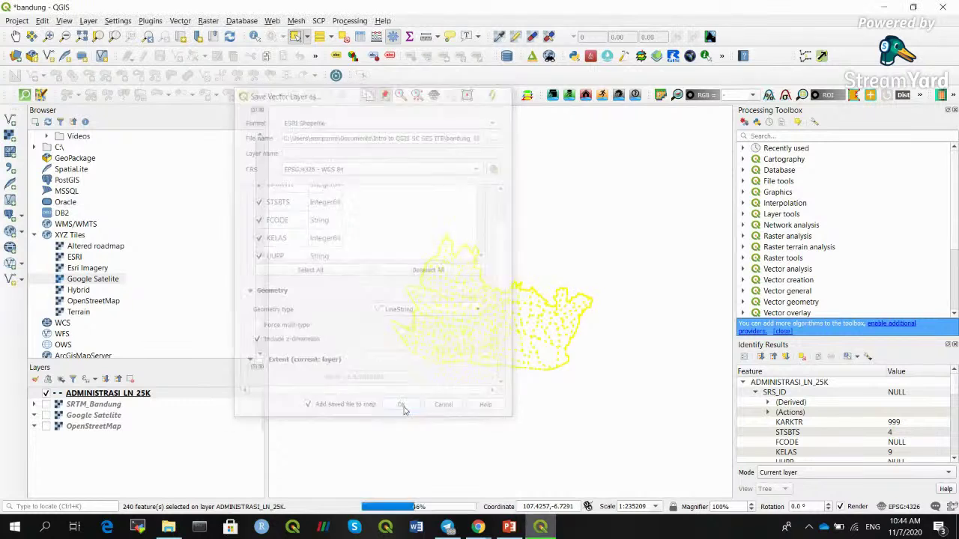
Hide ADMINISTRASI_LN_25K, then enable editing on bandung_kelurahan and open its attribute table.
{"action": "left_click", "coordinate": [46, 405]}
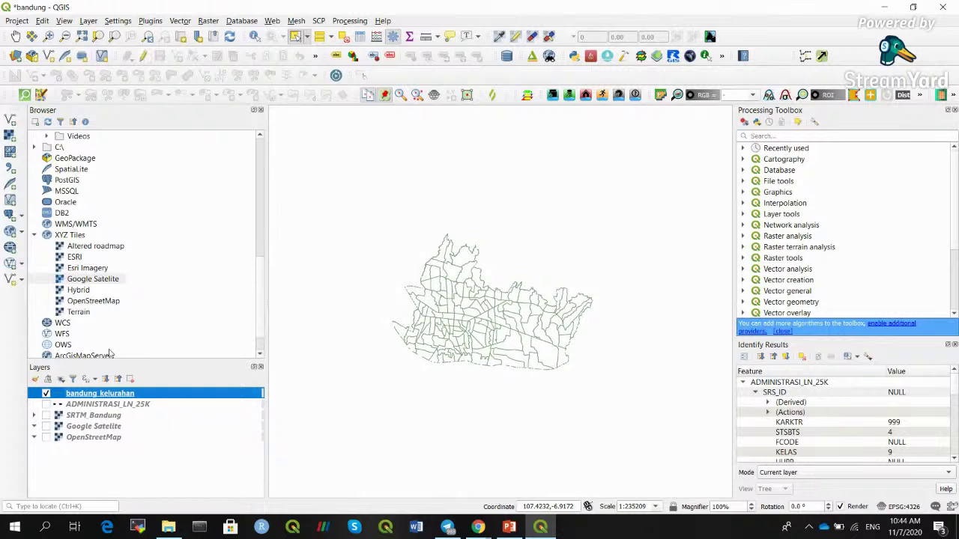
{"action": "left_click", "coordinate": [144, 57]}
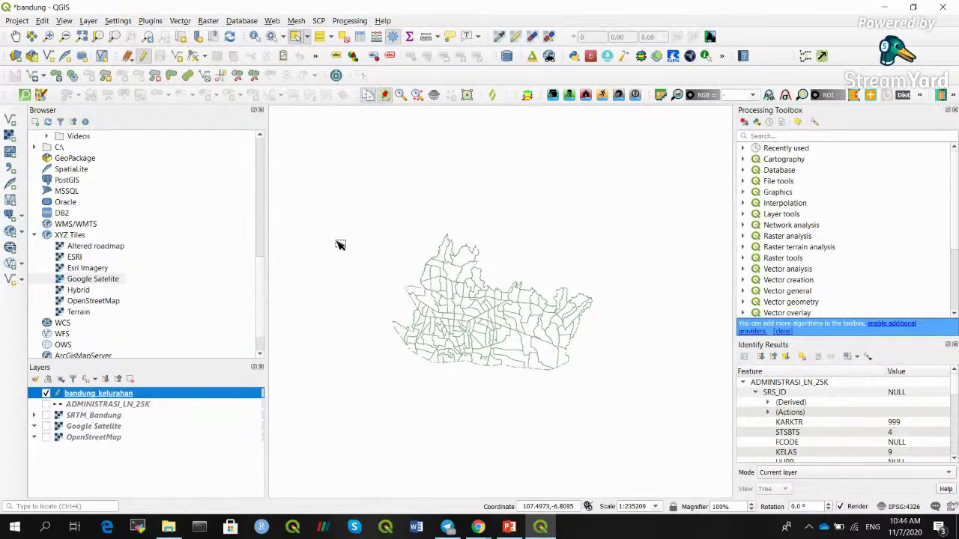
{"action": "left_click", "coordinate": [363, 38]}
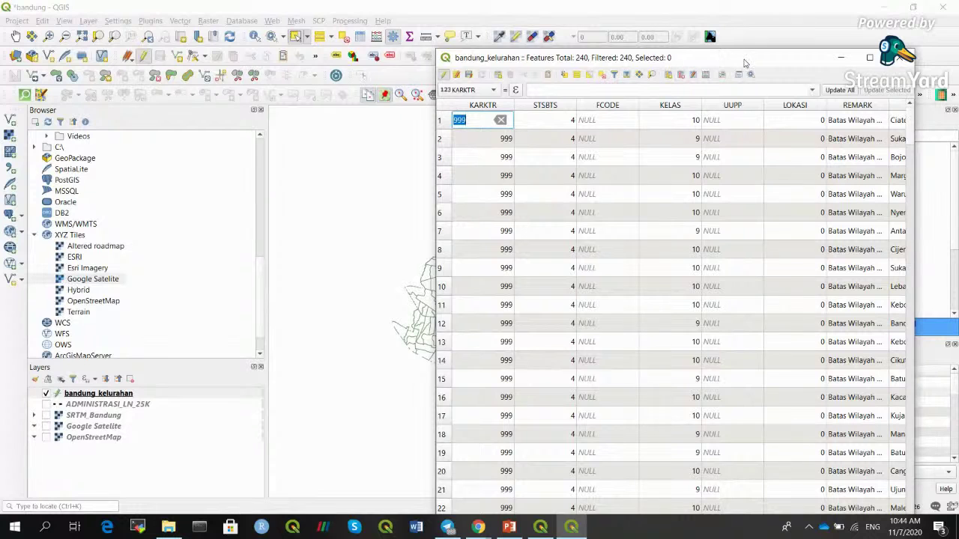
{"action": "left_click_drag", "start_coordinate": [745, 62], "coordinate": [719, 58]}
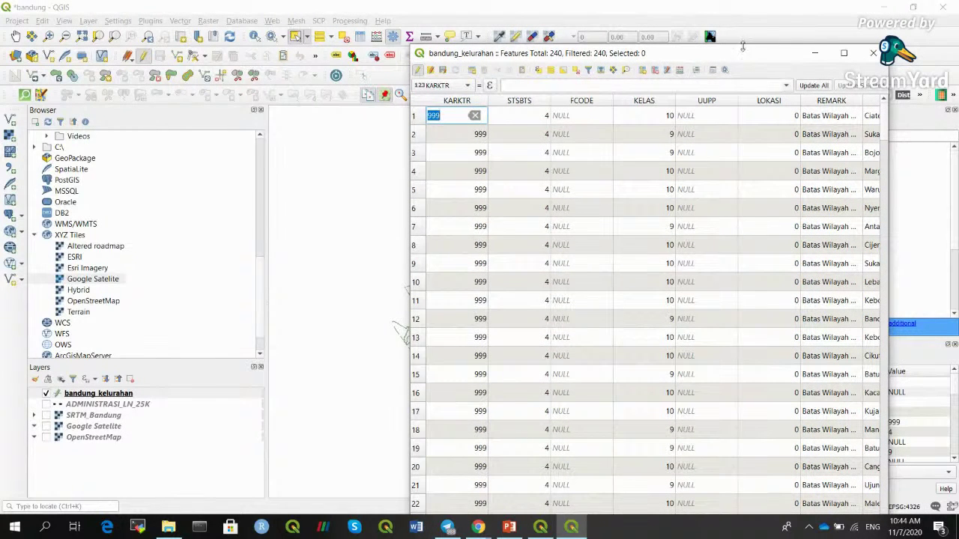
Add a field named Mahasiswa of type Whole number (integer) with length 10 to bandung_kelurahan.
{"action": "left_click", "coordinate": [642, 70]}
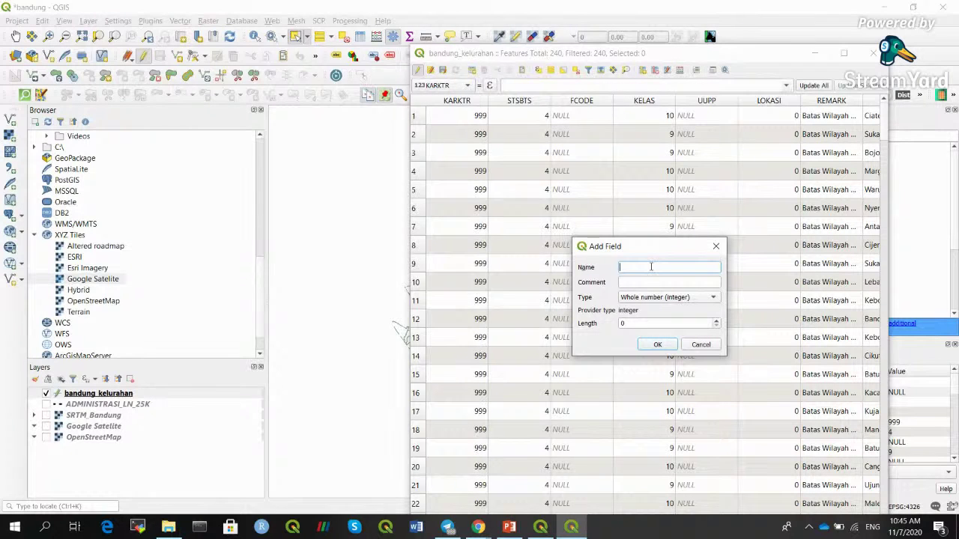
{"action": "type", "text": "Jumalh"}
{"action": "type", "text": "lah"}
{"action": "type", "text": " M"}
{"action": "type", "text": "ah"}
{"action": "left_click_drag", "start_coordinate": [654, 268], "coordinate": [597, 271]}
{"action": "type", "text": "Maha"}
{"action": "left_click", "coordinate": [687, 299]}
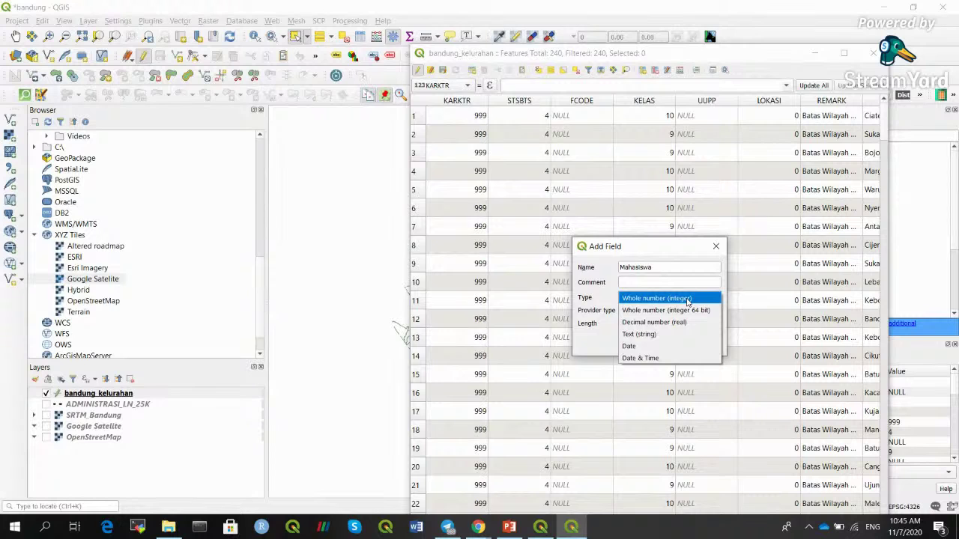
{"action": "left_click", "coordinate": [687, 300]}
{"action": "left_click", "coordinate": [683, 300]}
{"action": "left_click", "coordinate": [676, 300]}
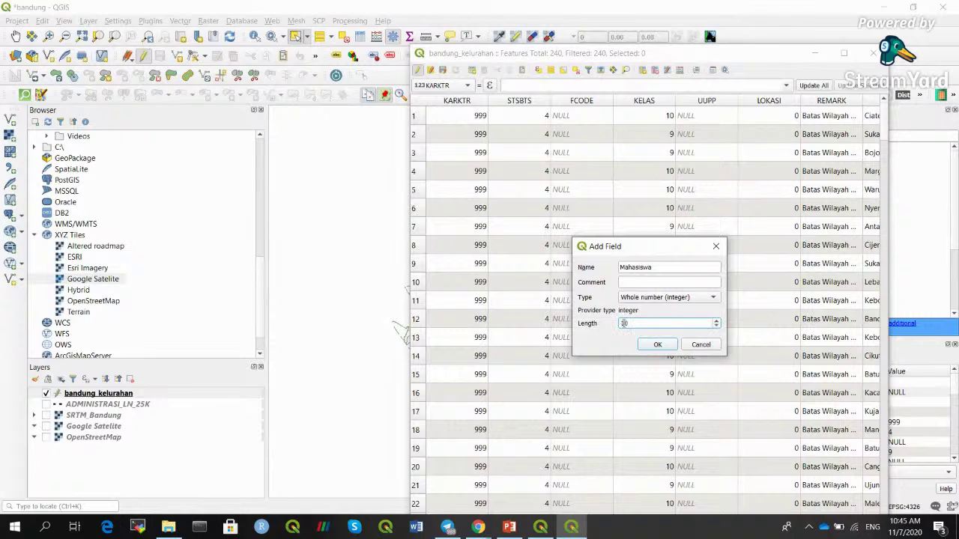
{"action": "left_click", "coordinate": [672, 347]}
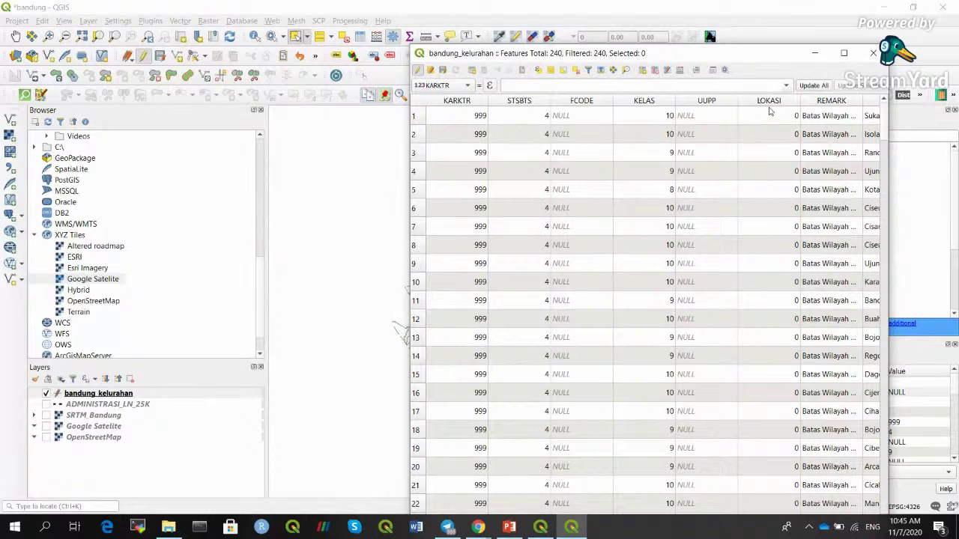
Maximize the attribute table, enter 20 in the first record's Mahasiswa cell, open the second row's cell for editing and close the table.
{"action": "left_click_drag", "start_coordinate": [888, 103], "coordinate": [954, 100]}
{"action": "left_click_drag", "start_coordinate": [652, 54], "coordinate": [297, 49]}
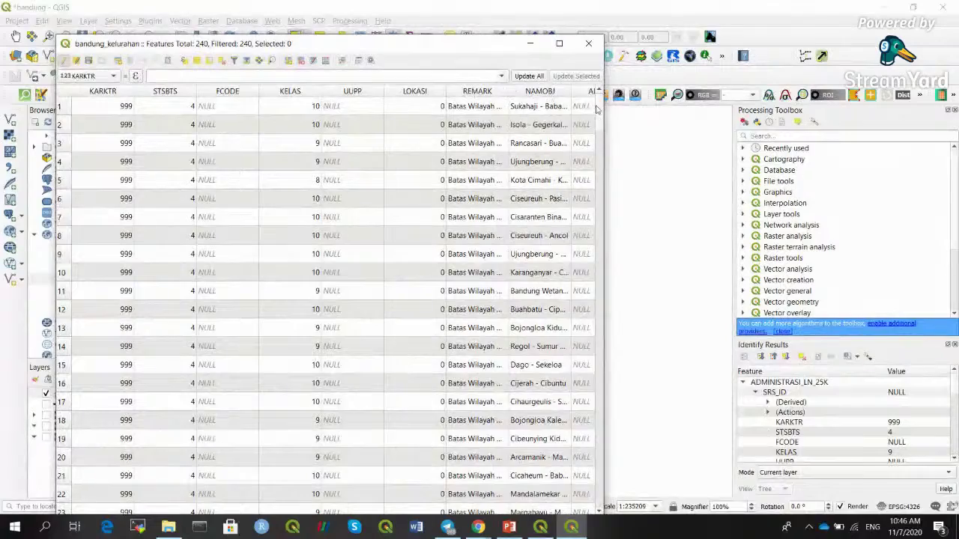
{"action": "left_click", "coordinate": [559, 43]}
{"action": "left_click_drag", "start_coordinate": [475, 495], "coordinate": [920, 487]}
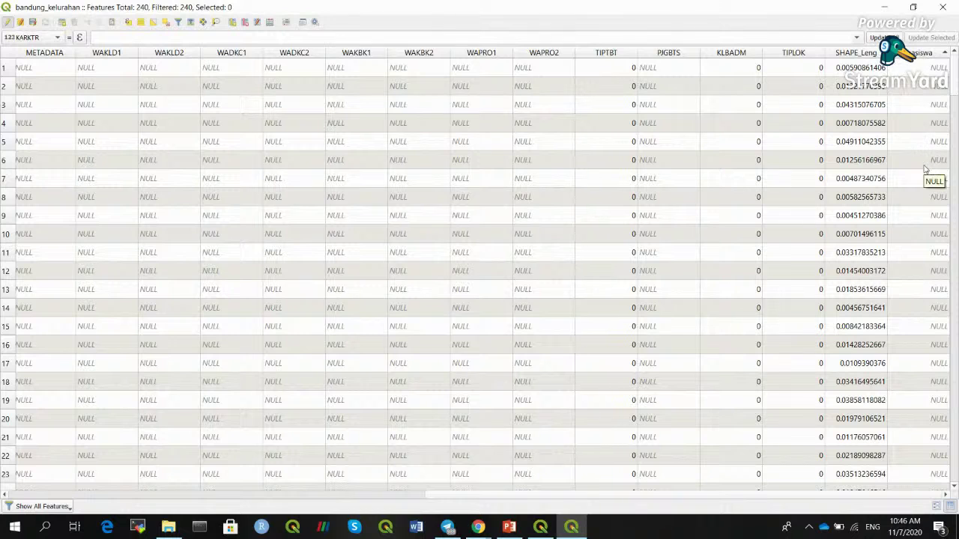
{"action": "double_click", "coordinate": [917, 67]}
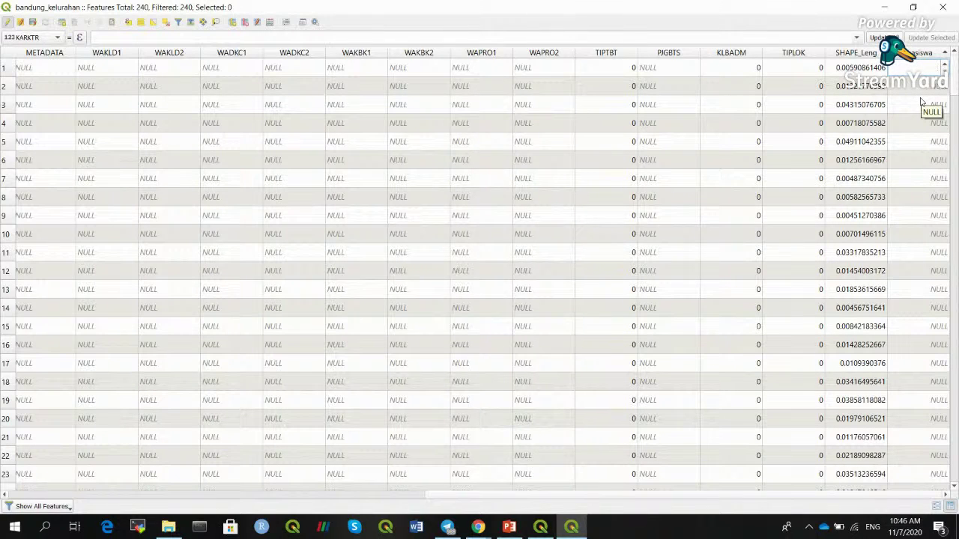
{"action": "double_click", "coordinate": [920, 89]}
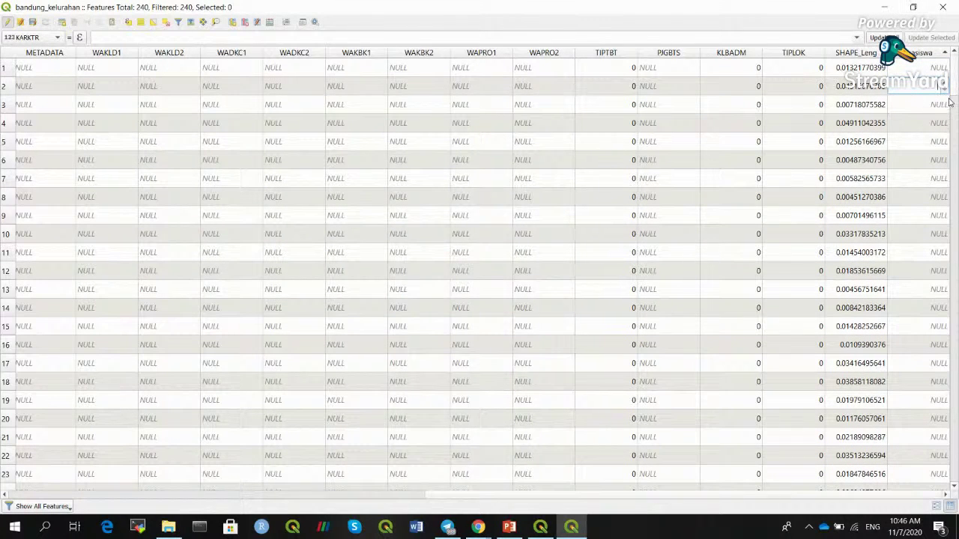
{"action": "left_click_drag", "start_coordinate": [955, 87], "coordinate": [953, 52]}
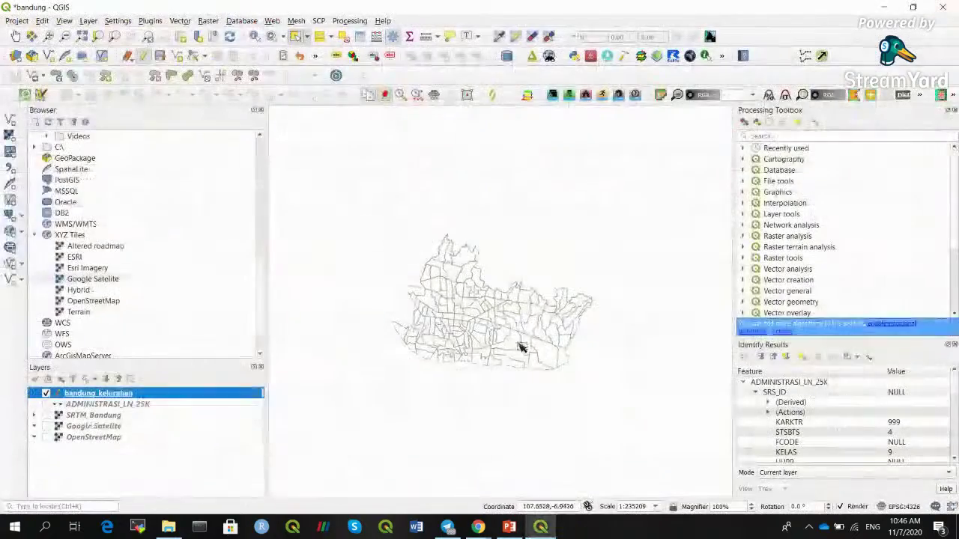
{"action": "left_click", "coordinate": [942, 6]}
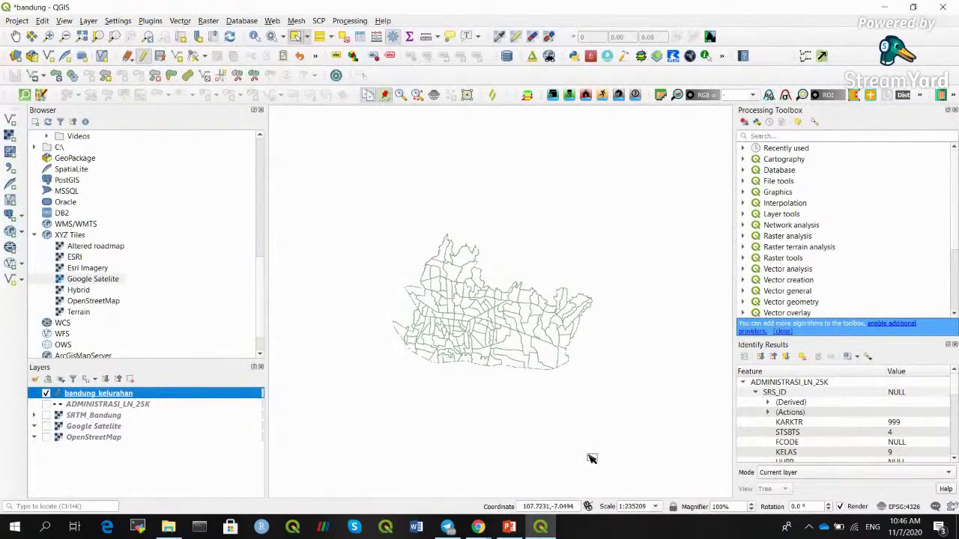
Check slide 19 in PowerPoint, return to QGIS and review the Mahasiswa column in bandung_kelurahan's attribute table.
{"action": "left_click", "coordinate": [508, 528]}
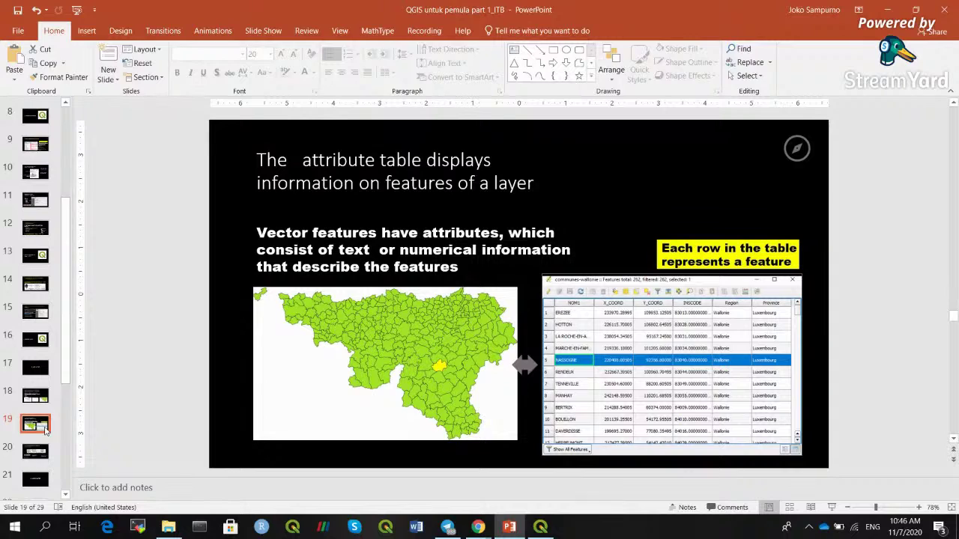
{"action": "left_click", "coordinate": [540, 528]}
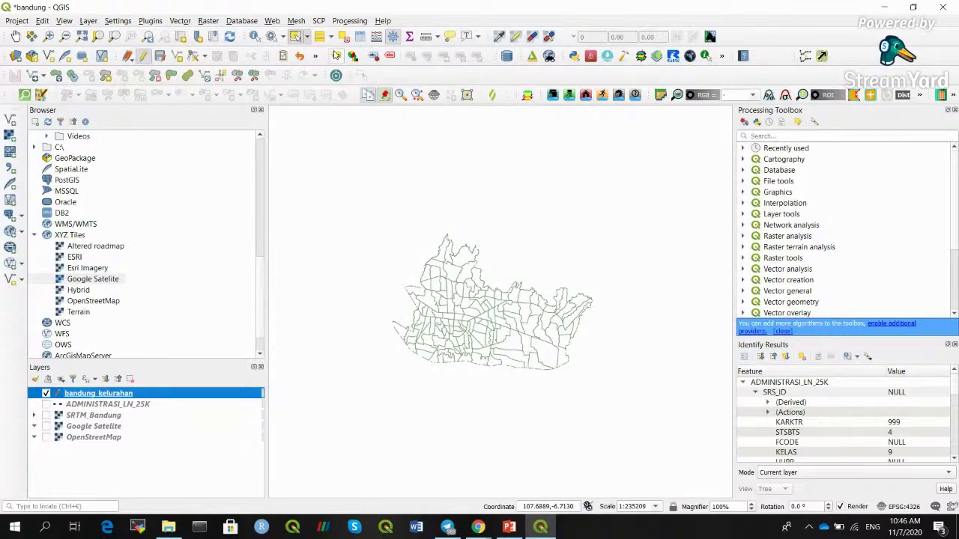
{"action": "left_click", "coordinate": [360, 37]}
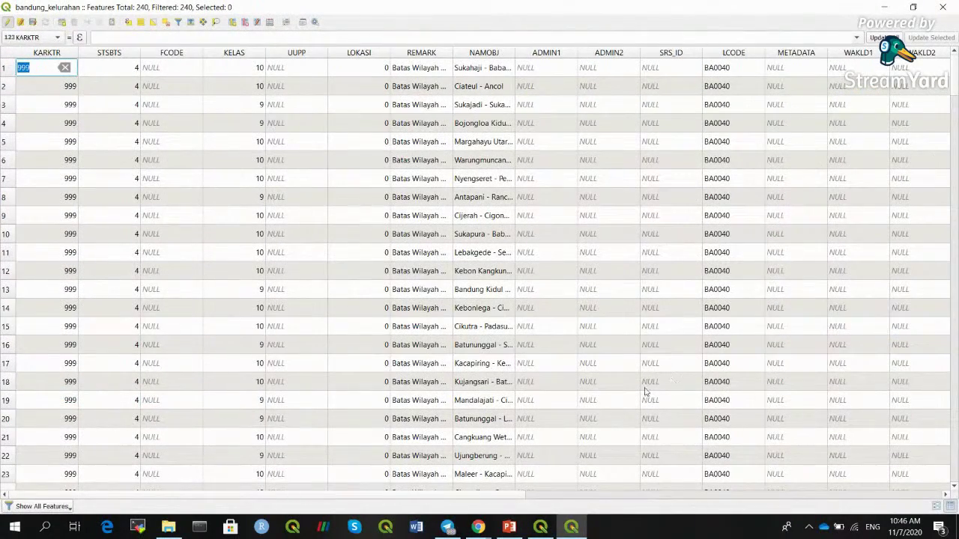
{"action": "left_click", "coordinate": [511, 495]}
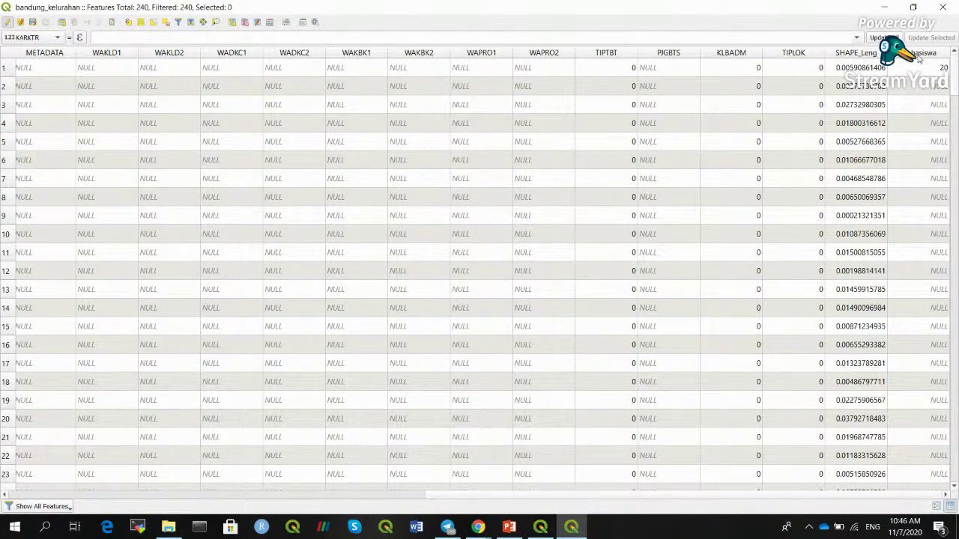
Review the other columns of bandung_kelurahan's attribute table, look at the Field Calculator's options, and close both windows.
{"action": "left_click_drag", "start_coordinate": [499, 496], "coordinate": [146, 476]}
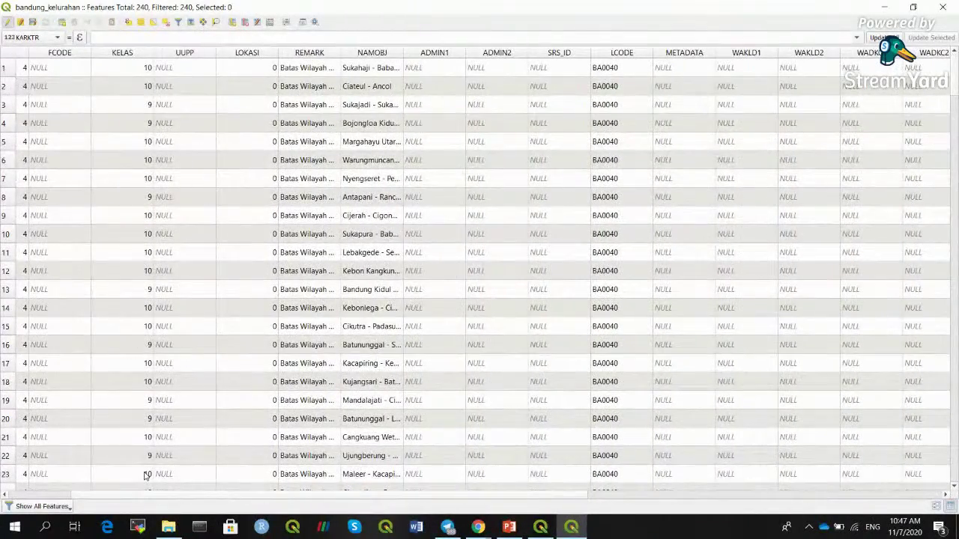
{"action": "left_click", "coordinate": [269, 22]}
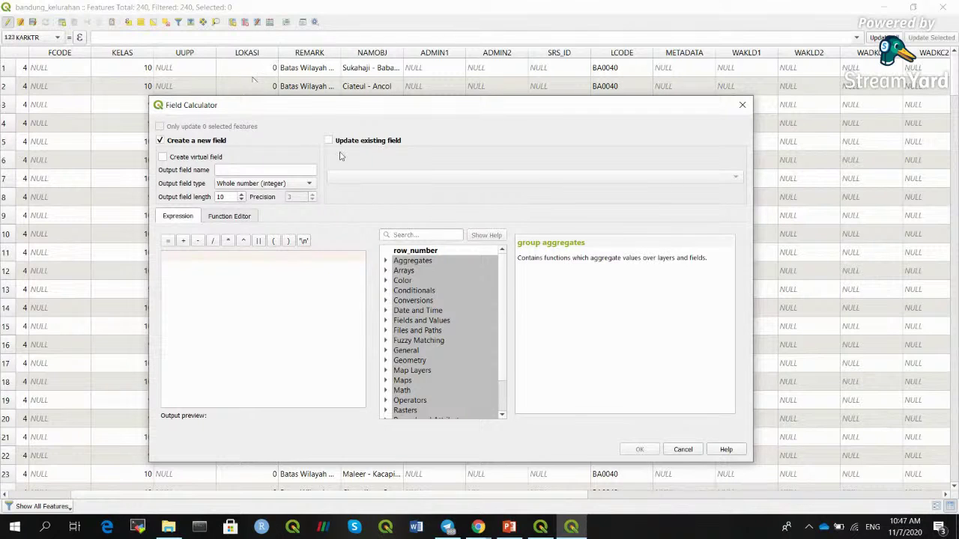
{"action": "left_click", "coordinate": [742, 105]}
{"action": "left_click", "coordinate": [942, 8]}
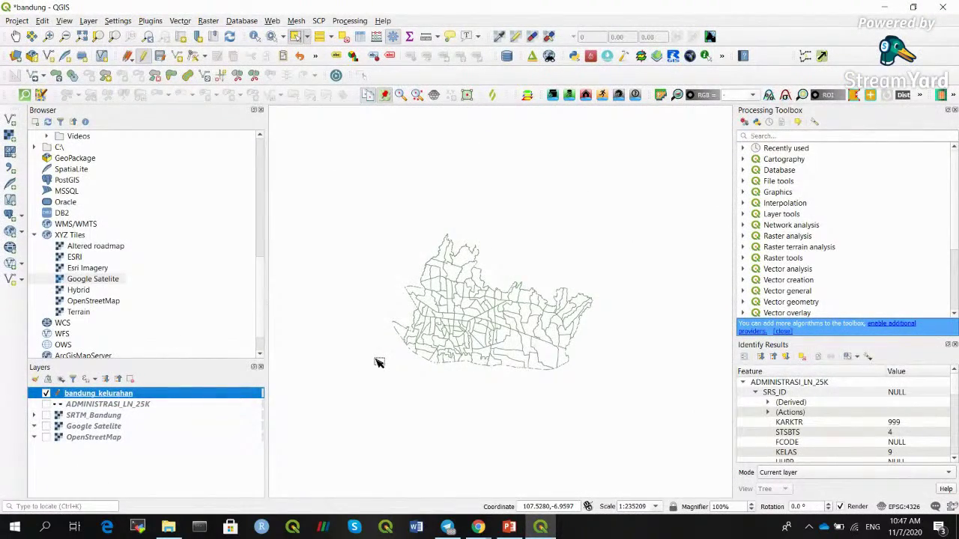
Show slide 20 about the attribute table's editing tools in PowerPoint and return to QGIS.
{"action": "left_click", "coordinate": [508, 527]}
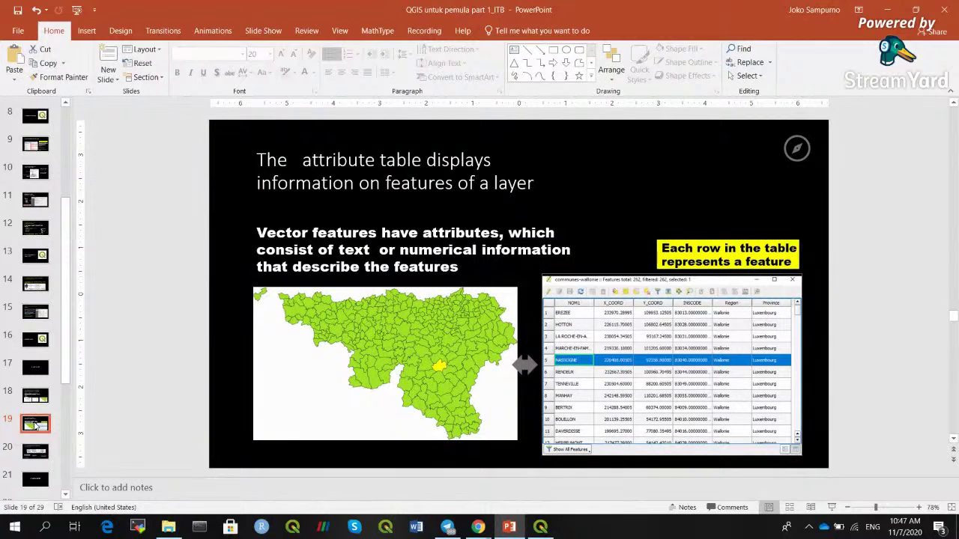
{"action": "key", "text": "Down"}
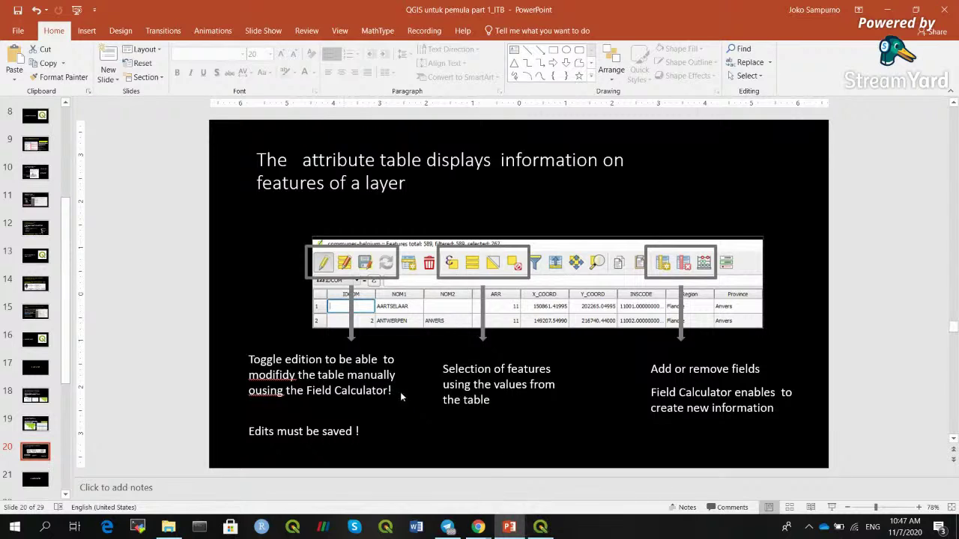
{"action": "left_click", "coordinate": [540, 526]}
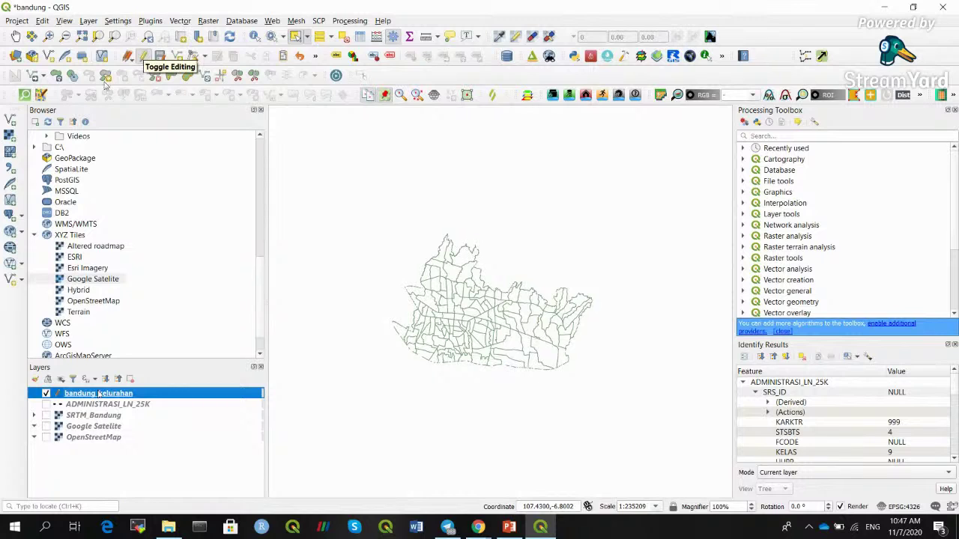
Try to split the northern boundary line of bandung_kelurahan with Split Features, and clear the selection.
{"action": "left_click", "coordinate": [143, 57]}
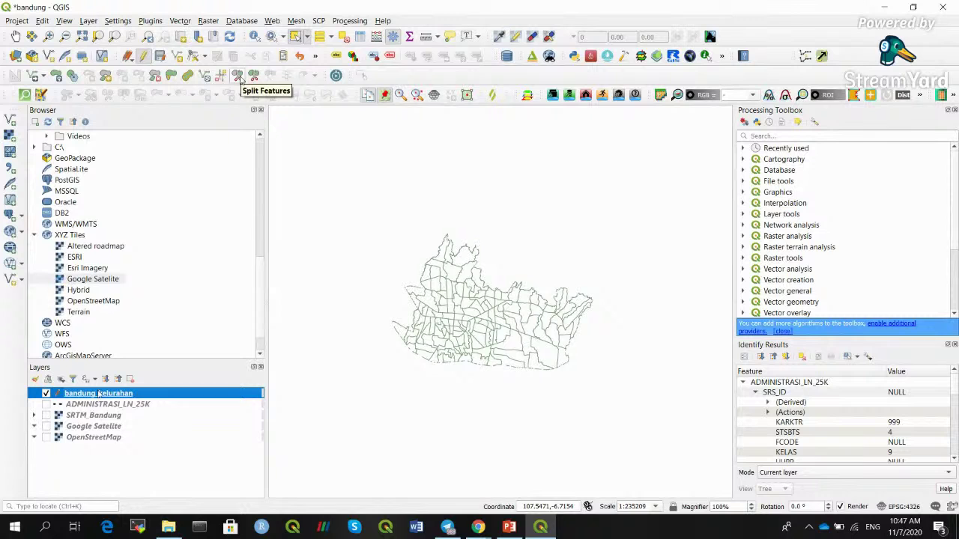
{"action": "left_click", "coordinate": [440, 261]}
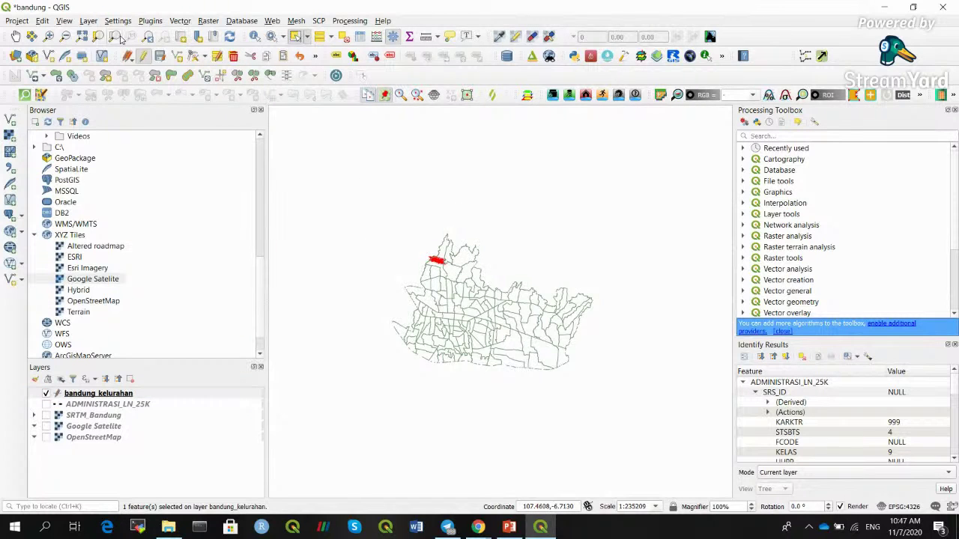
{"action": "left_click", "coordinate": [82, 38]}
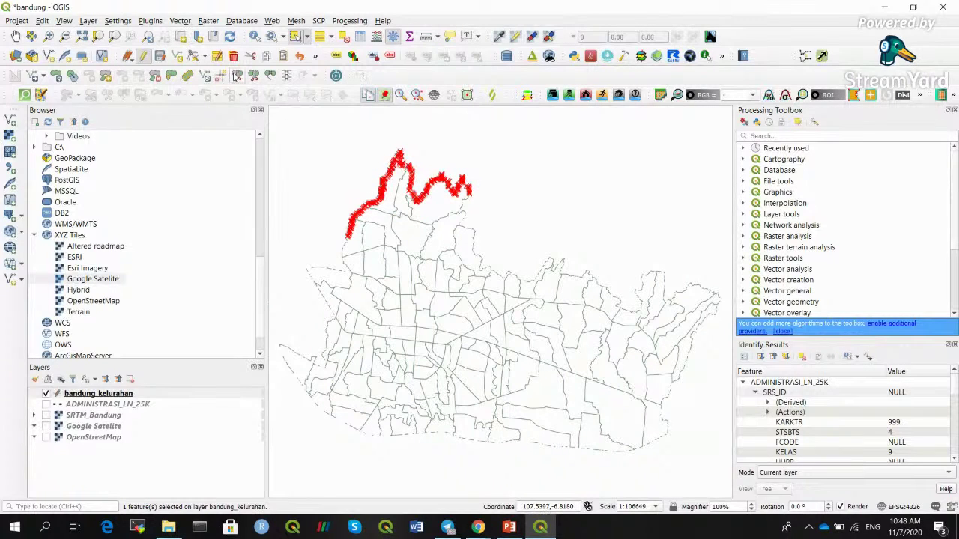
{"action": "left_click", "coordinate": [237, 78]}
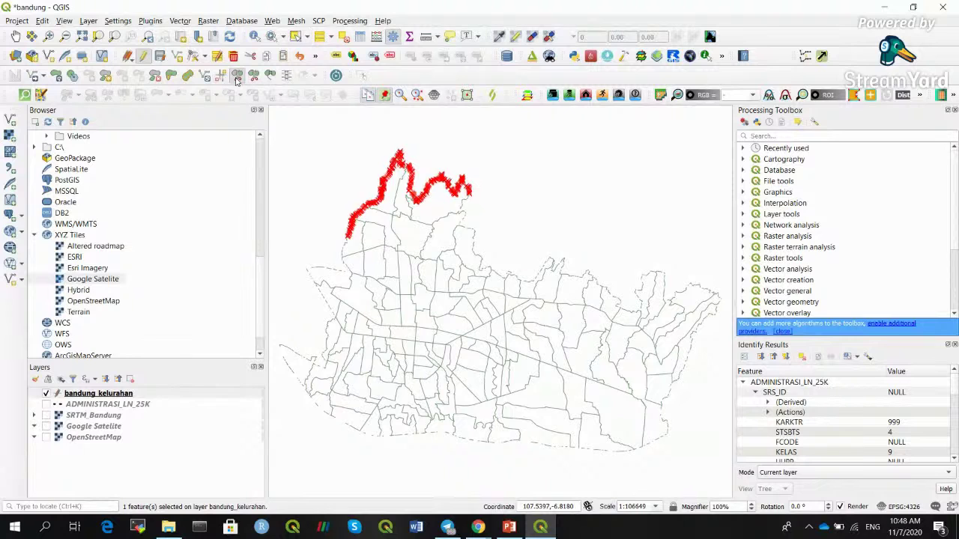
{"action": "left_click", "coordinate": [414, 212]}
{"action": "left_click", "coordinate": [295, 36]}
{"action": "left_click", "coordinate": [315, 172]}
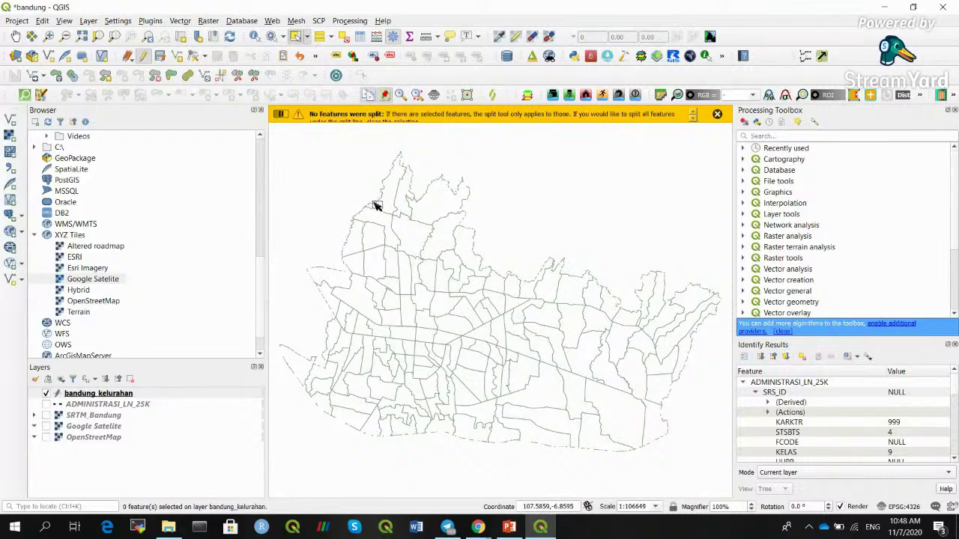
Select the northern boundary line of bandung_kelurahan and split it with a cutting line across its northernmost peak.
{"action": "left_click", "coordinate": [375, 204]}
{"action": "left_click", "coordinate": [236, 75]}
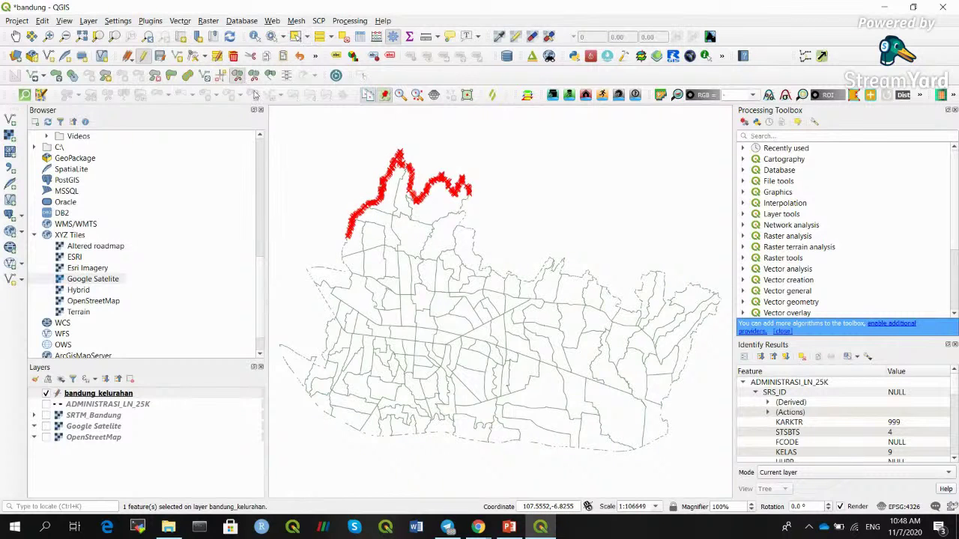
{"action": "left_click", "coordinate": [353, 164]}
{"action": "right_click", "coordinate": [409, 188]}
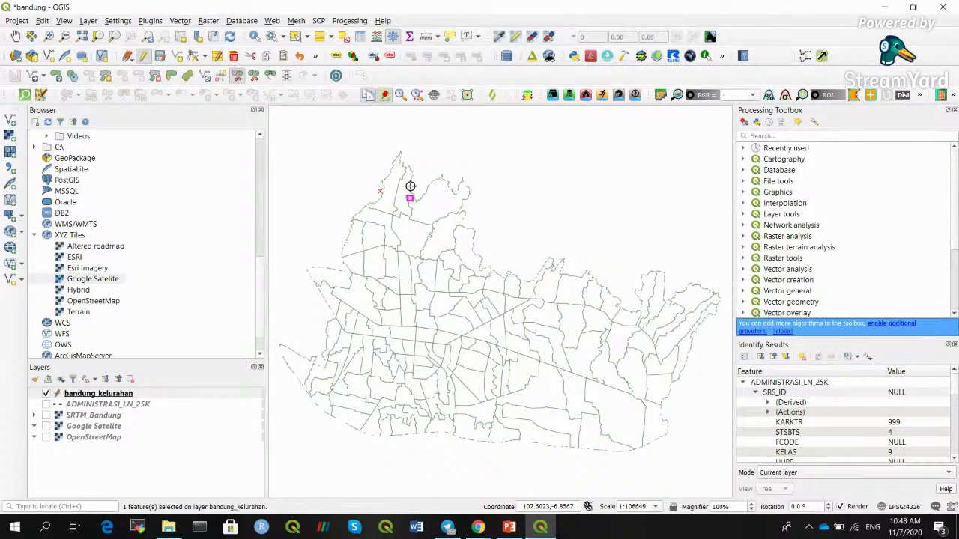
Reselect the long northern boundary line and split it on the western flank of the northernmost peak.
{"action": "left_click", "coordinate": [297, 38]}
{"action": "left_click", "coordinate": [365, 206]}
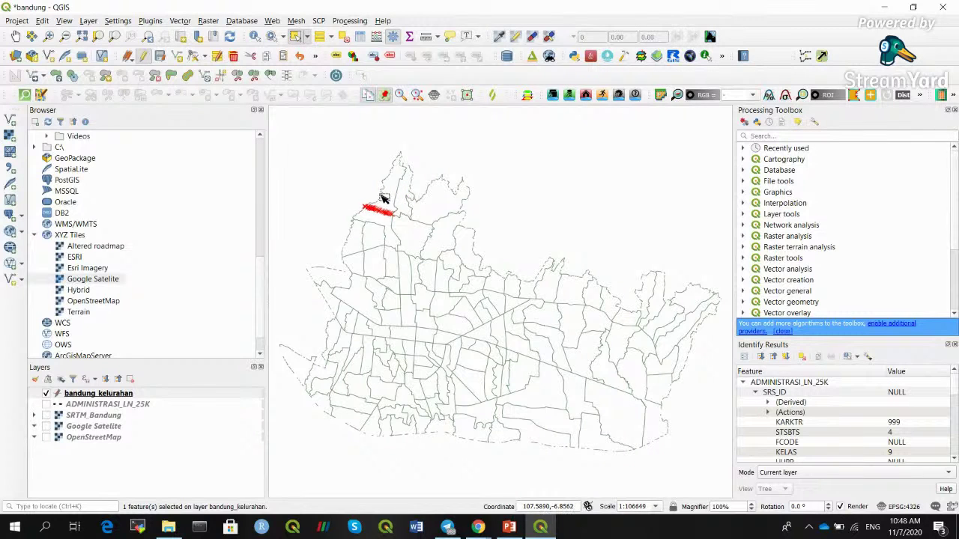
{"action": "left_click", "coordinate": [381, 197]}
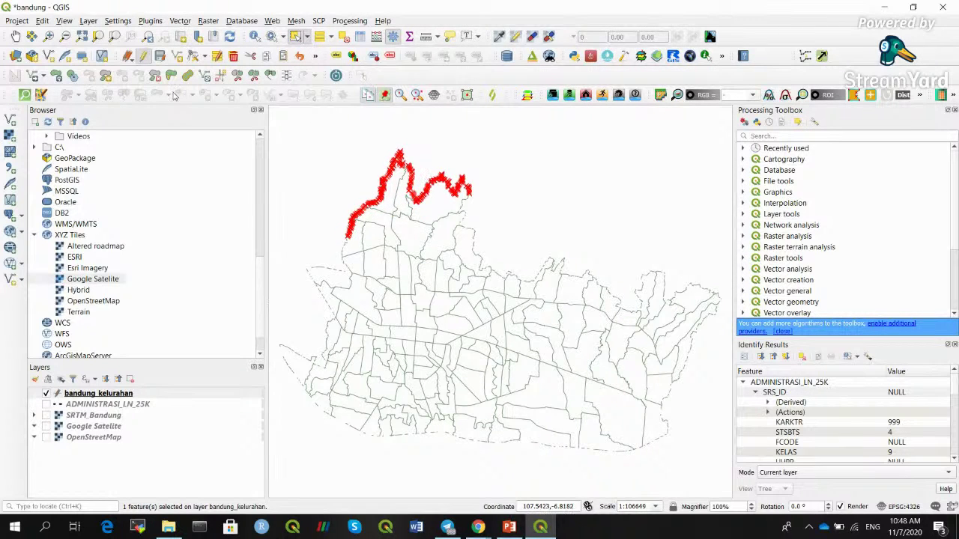
{"action": "left_click", "coordinate": [50, 37]}
{"action": "left_click_drag", "start_coordinate": [372, 141], "coordinate": [500, 246]}
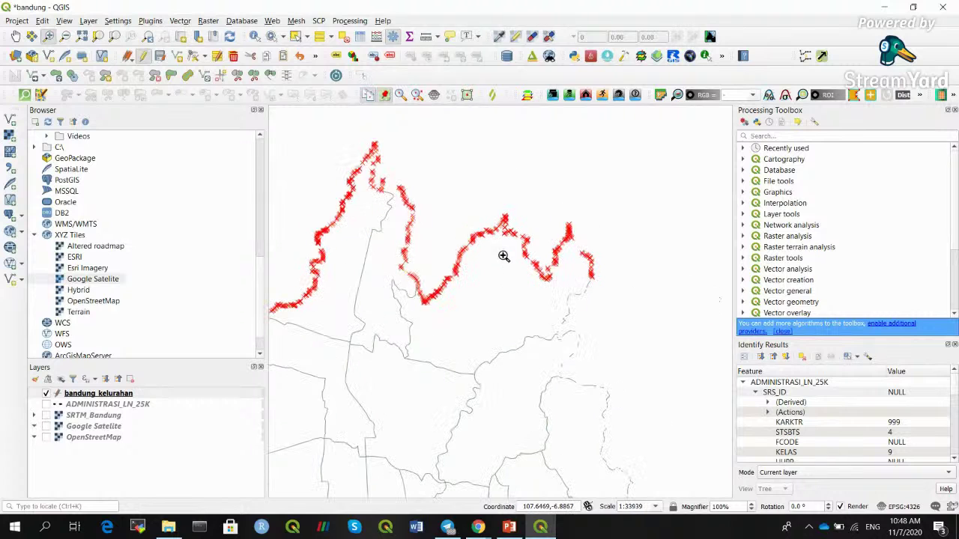
{"action": "left_click", "coordinate": [237, 75]}
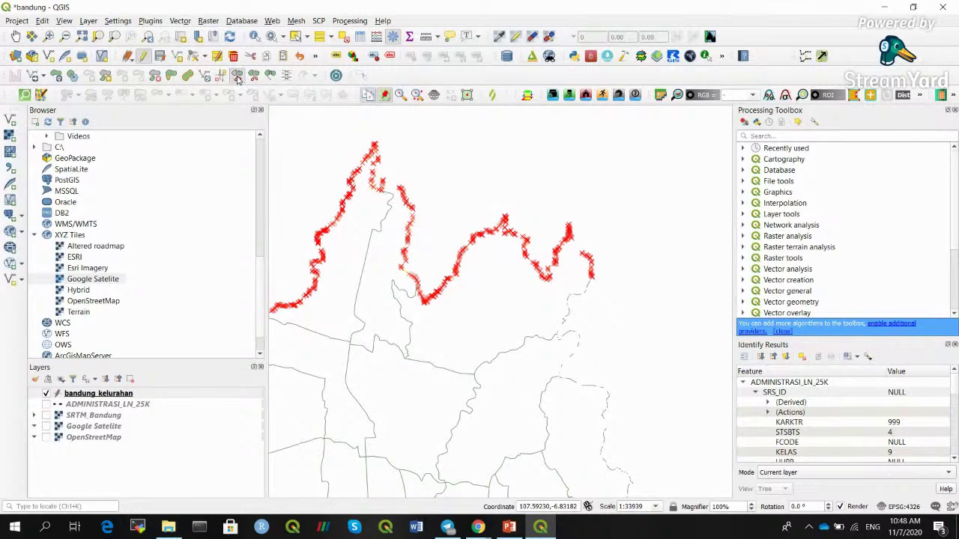
{"action": "left_click", "coordinate": [300, 163]}
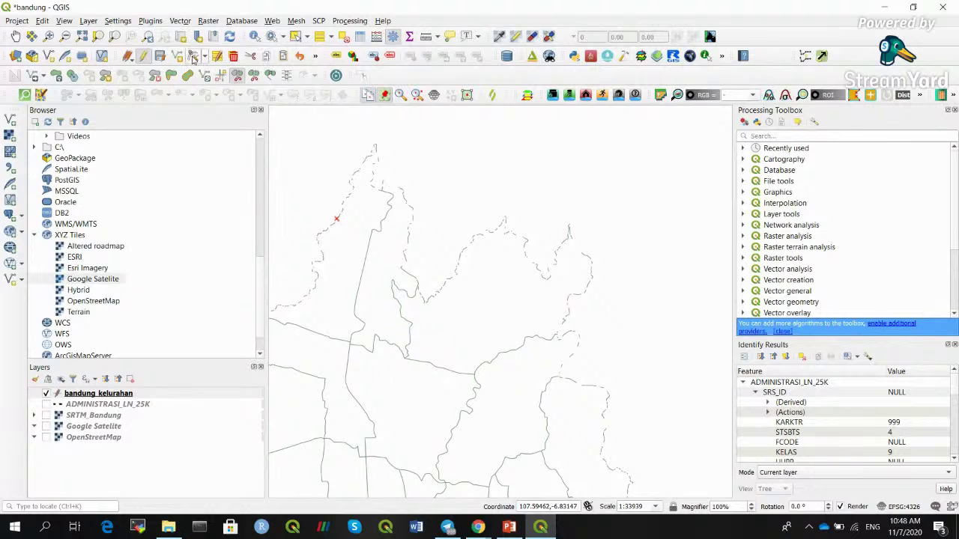
Reselect the northern boundary line and split it with a cutting line across the eastern flank of the northernmost peak.
{"action": "left_click", "coordinate": [295, 36]}
{"action": "left_click", "coordinate": [354, 186]}
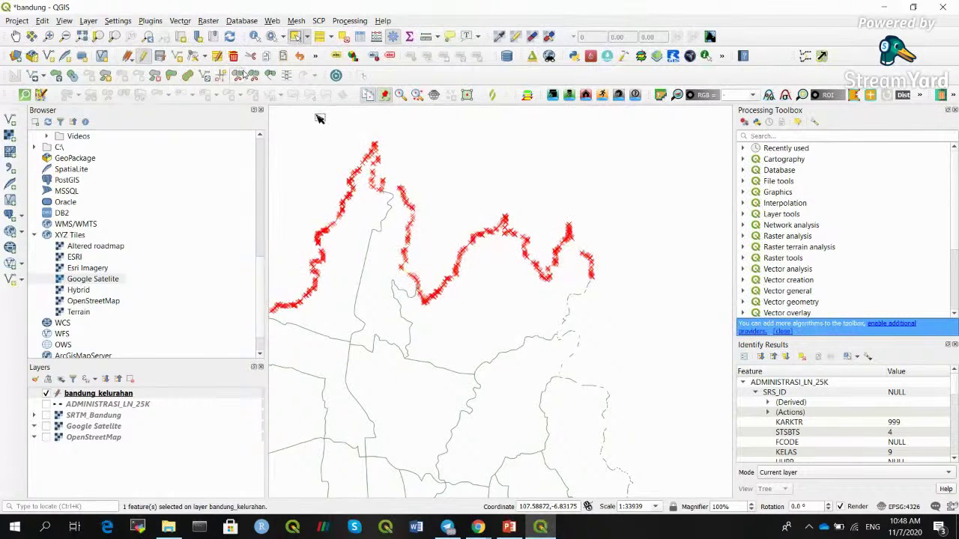
{"action": "left_click", "coordinate": [236, 75]}
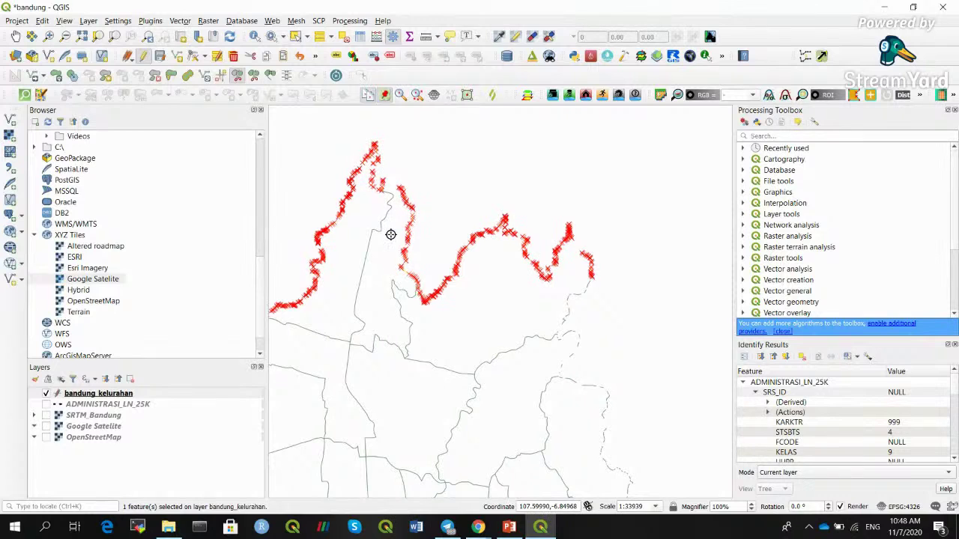
{"action": "left_click", "coordinate": [448, 201]}
{"action": "right_click", "coordinate": [447, 200]}
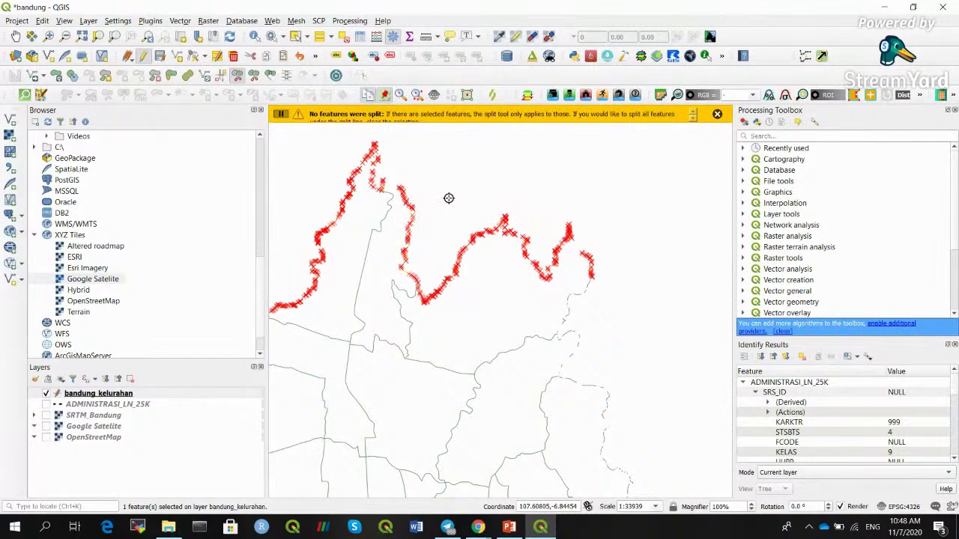
{"action": "left_click", "coordinate": [717, 113]}
{"action": "left_click", "coordinate": [462, 203]}
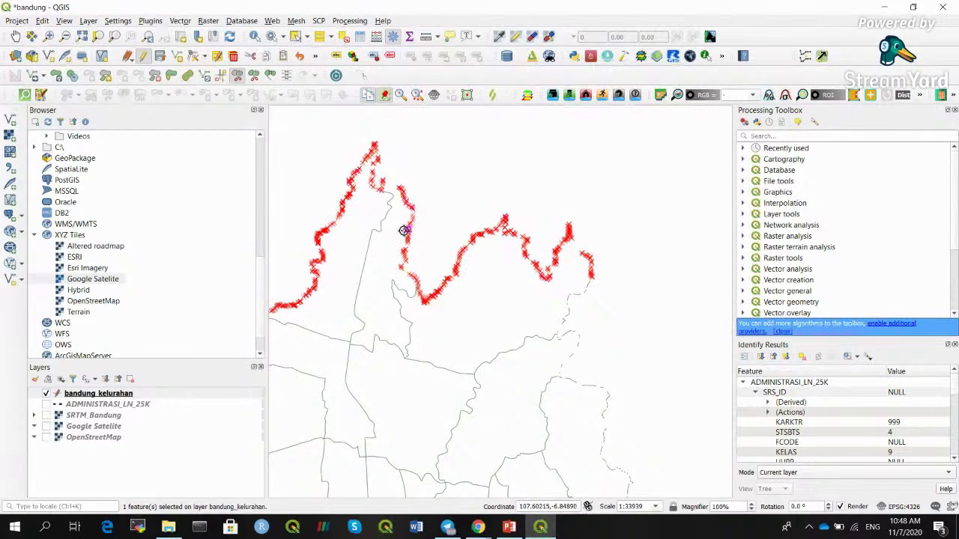
{"action": "left_click", "coordinate": [379, 248]}
{"action": "right_click", "coordinate": [379, 248]}
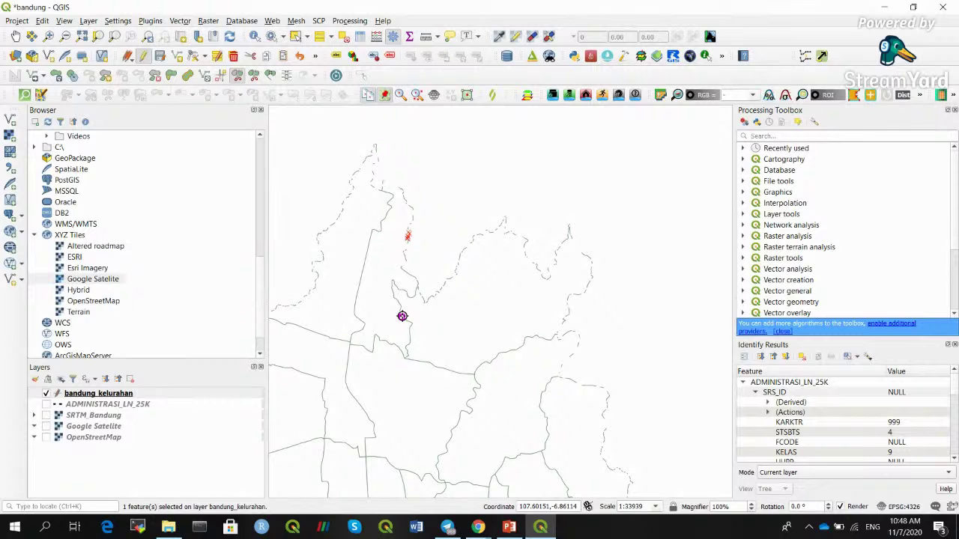
Switch to PowerPoint and show the slide about the attribute table's tools.
{"action": "left_click", "coordinate": [509, 527]}
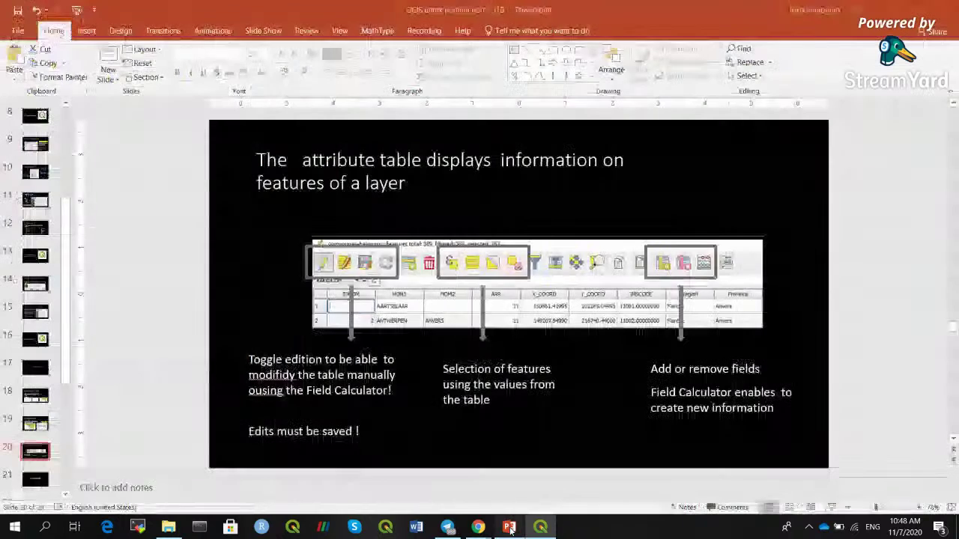
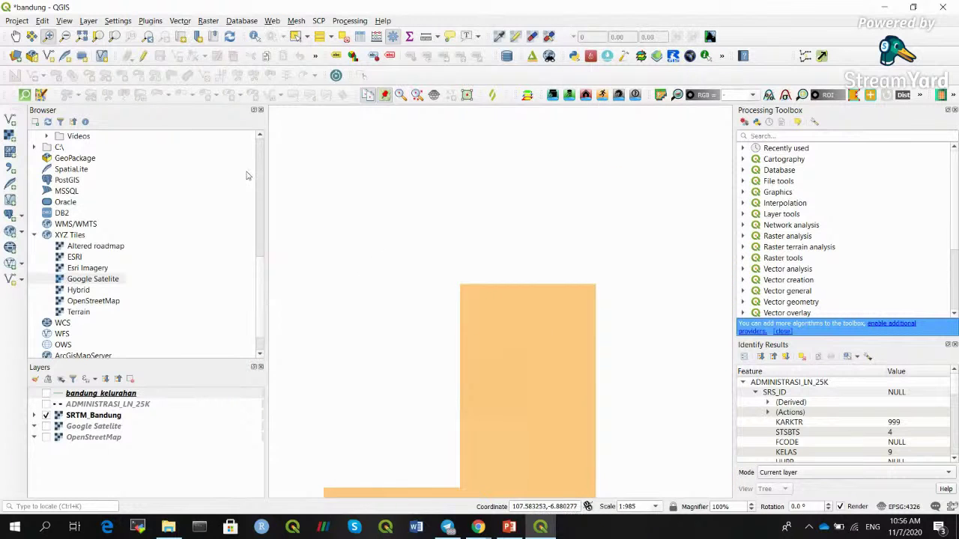
Zoom out until the whole SRTM_Bandung raster is in view.
{"action": "left_click", "coordinate": [65, 36]}
{"action": "left_click", "coordinate": [457, 288]}
{"action": "left_click", "coordinate": [504, 342]}
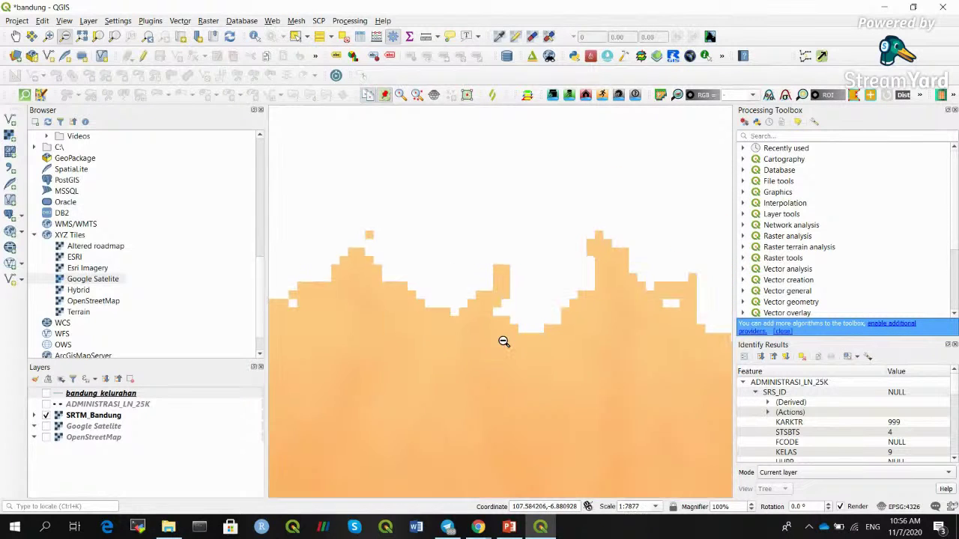
{"action": "left_click", "coordinate": [503, 342]}
{"action": "left_click", "coordinate": [504, 341]}
{"action": "left_click", "coordinate": [503, 341]}
{"action": "left_click", "coordinate": [610, 426]}
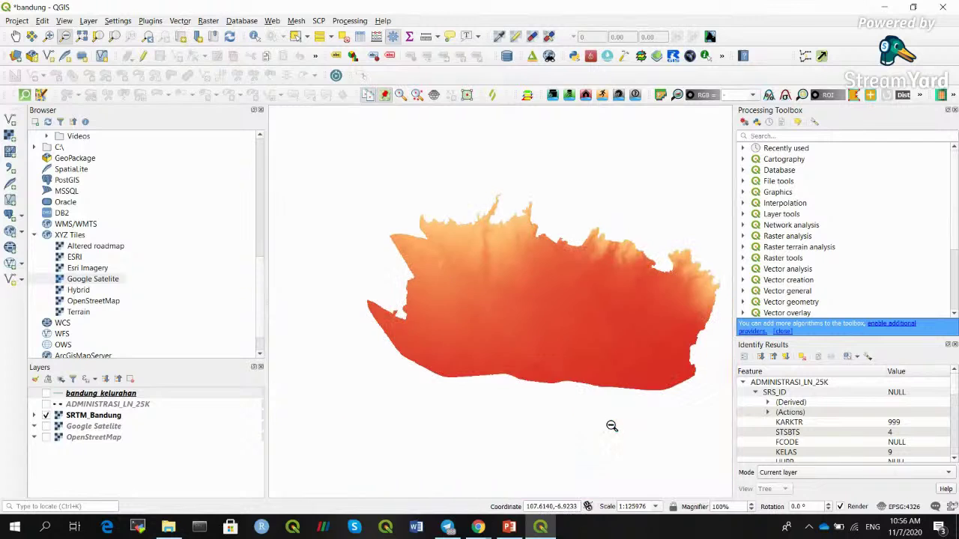
Set the maximum value of SRTM_Bandung's singleband pseudocolor symbology to 700 and apply it.
{"action": "left_click", "coordinate": [103, 415]}
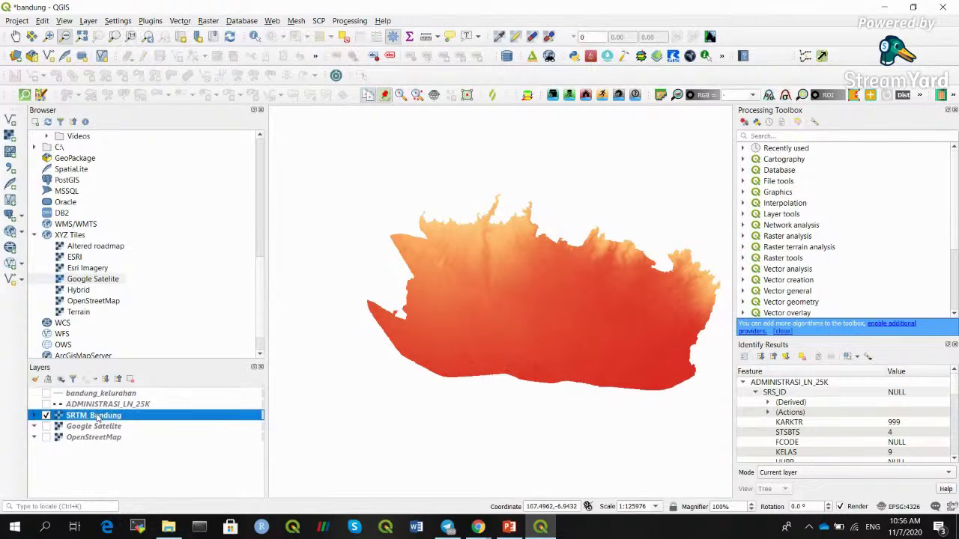
{"action": "right_click", "coordinate": [103, 416]}
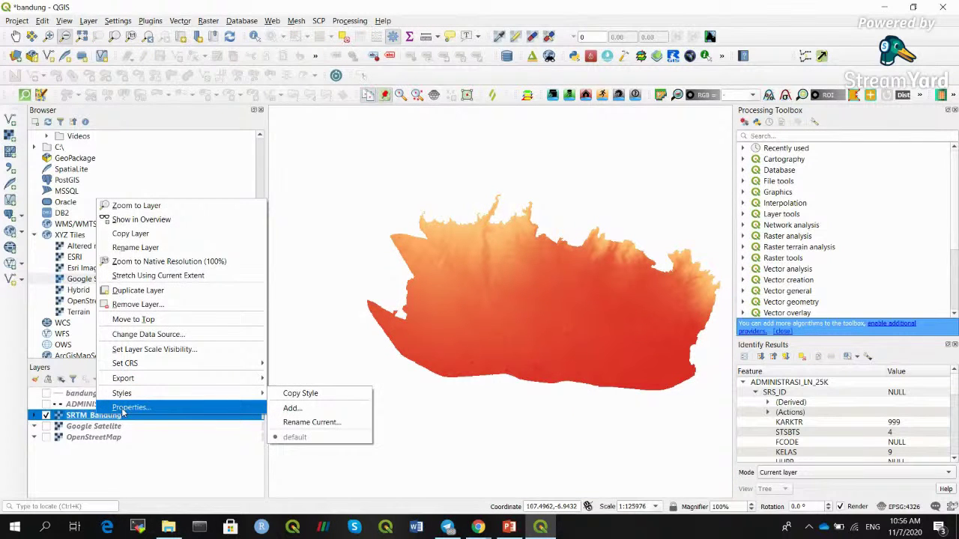
{"action": "left_click", "coordinate": [125, 409]}
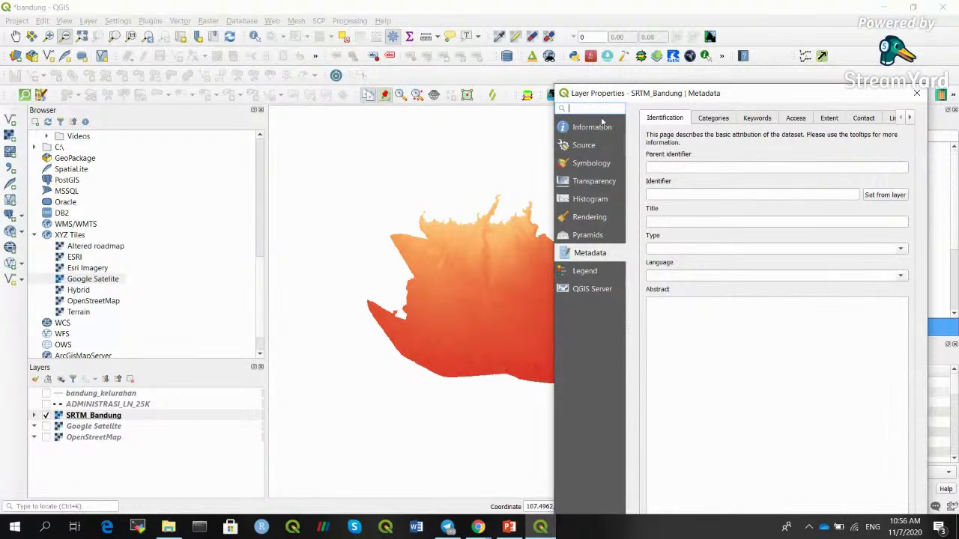
{"action": "left_click", "coordinate": [595, 162]}
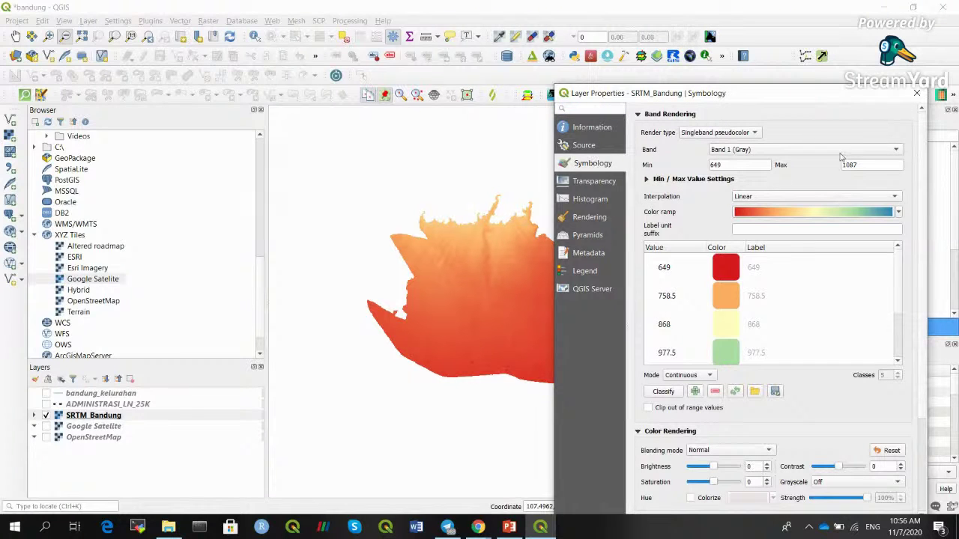
{"action": "left_click_drag", "start_coordinate": [869, 165], "coordinate": [847, 165]}
{"action": "key", "text": "BackSpace"}
{"action": "type", "text": "900"}
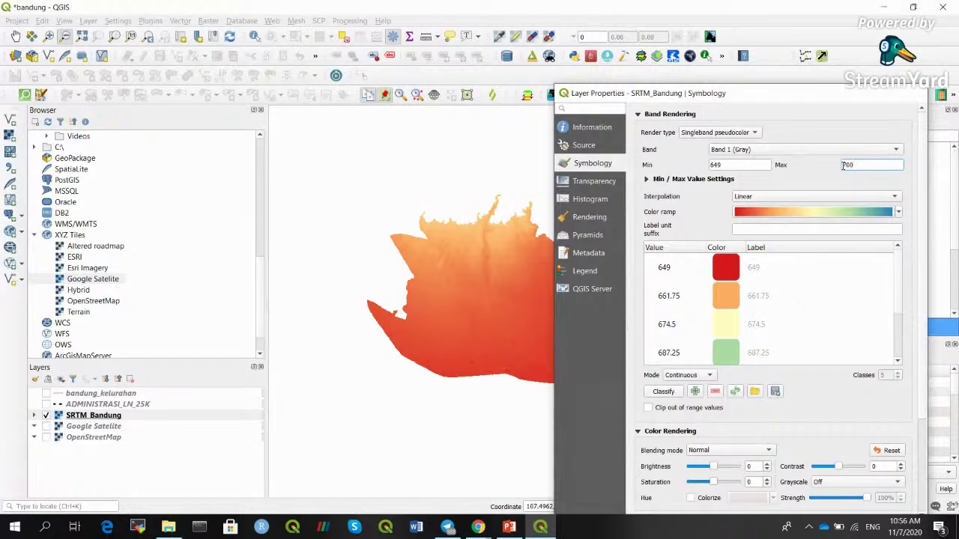
{"action": "key", "text": "Return"}
Zoom in on SRTM_Bandung's southern edge until single pixels are distinguishable and measure the width of the dark red pixel.
{"action": "left_click", "coordinate": [48, 36]}
{"action": "left_click_drag", "start_coordinate": [488, 356], "coordinate": [528, 391]}
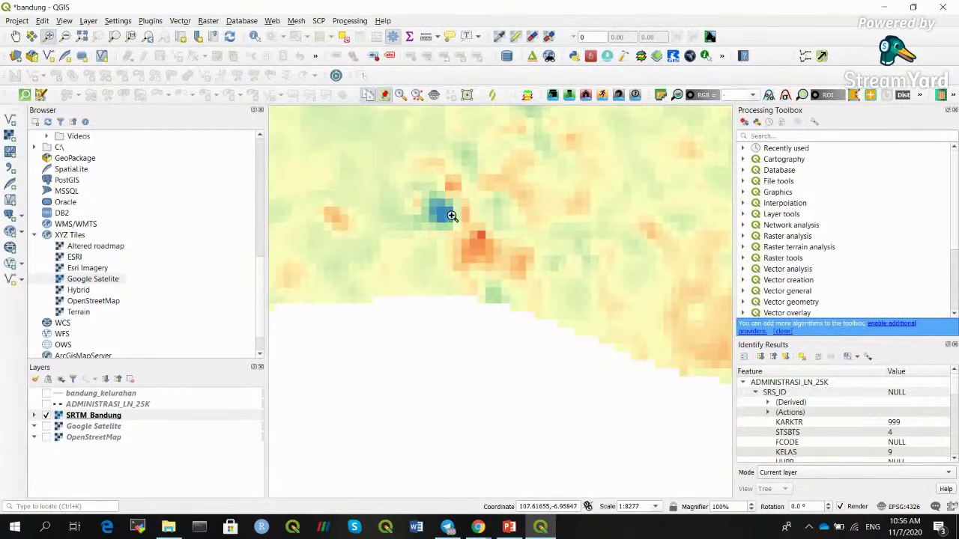
{"action": "left_click_drag", "start_coordinate": [424, 203], "coordinate": [532, 282]}
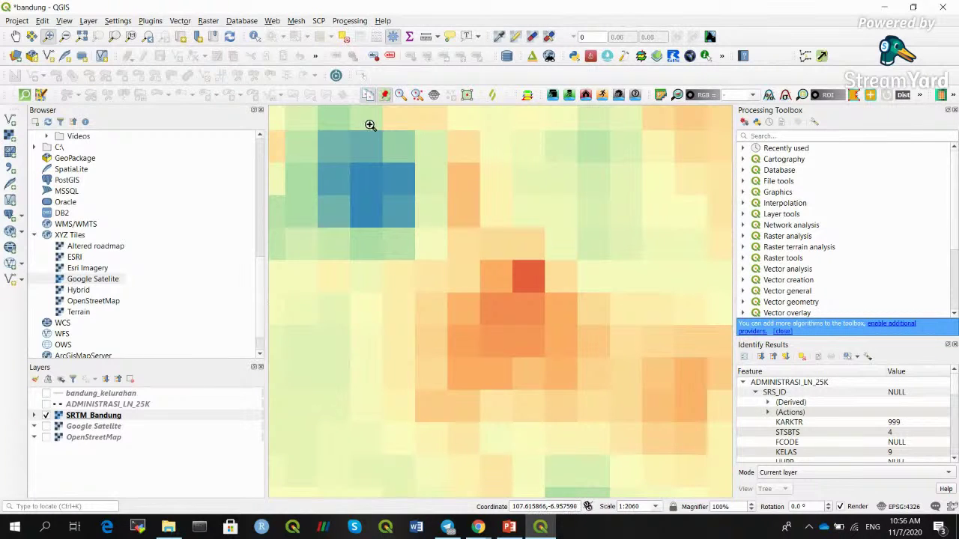
{"action": "left_click", "coordinate": [426, 37]}
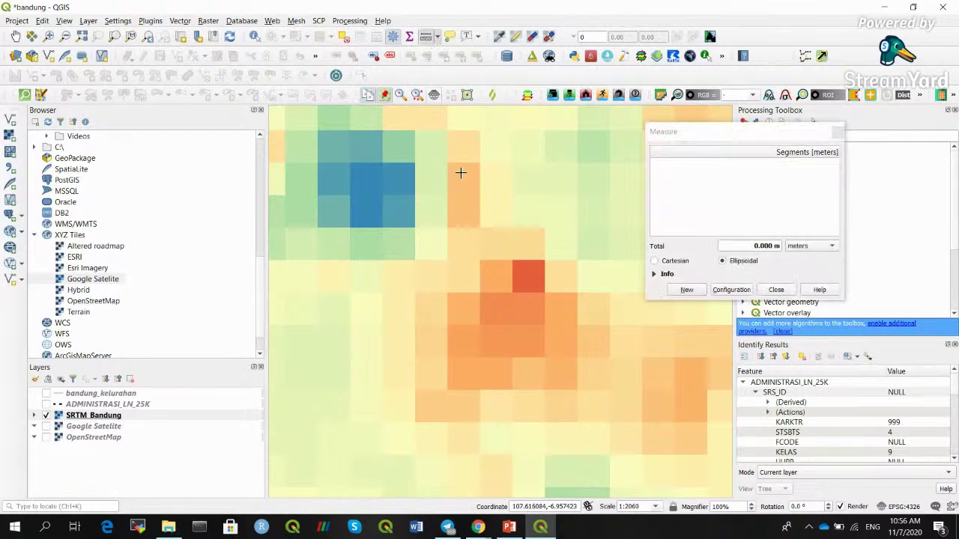
{"action": "left_click", "coordinate": [511, 276]}
{"action": "left_click", "coordinate": [544, 276]}
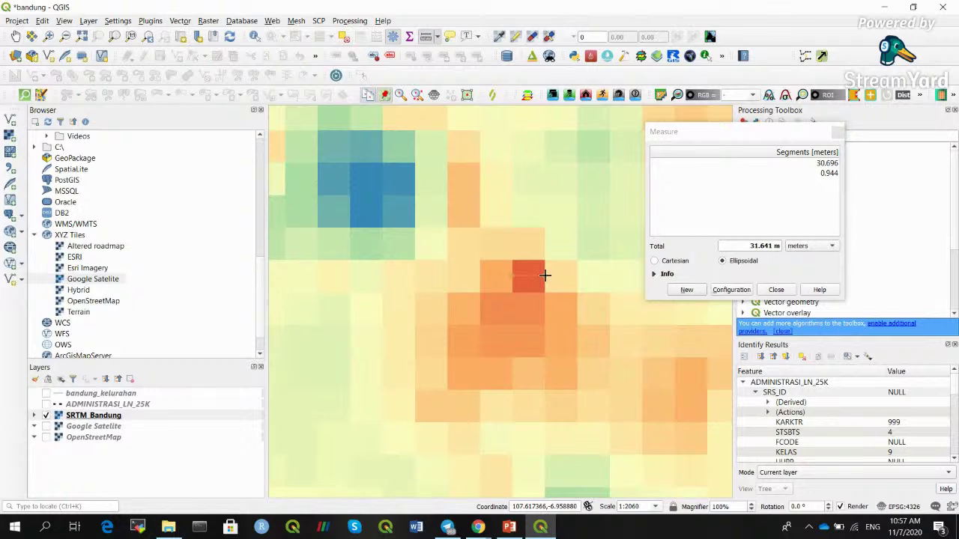
{"action": "left_click", "coordinate": [777, 289]}
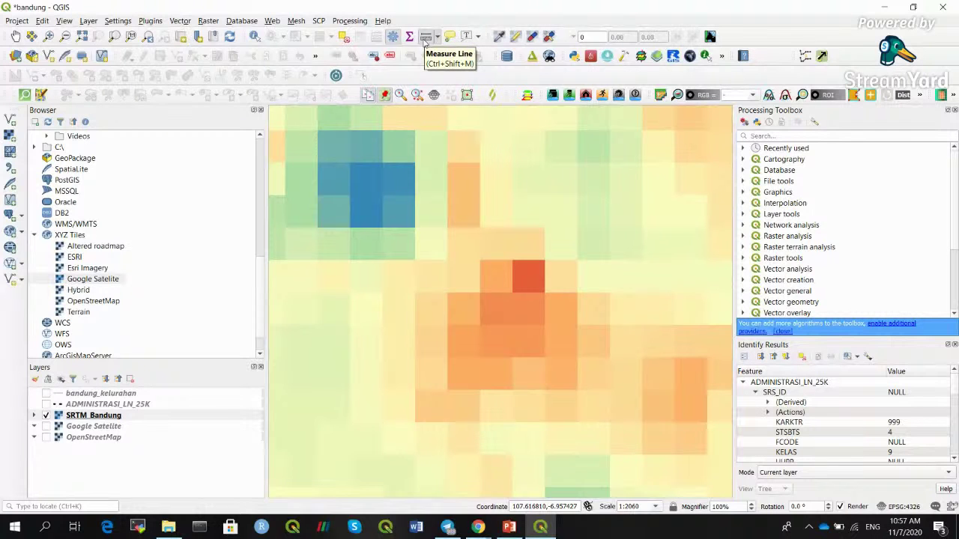
{"action": "left_click", "coordinate": [424, 39]}
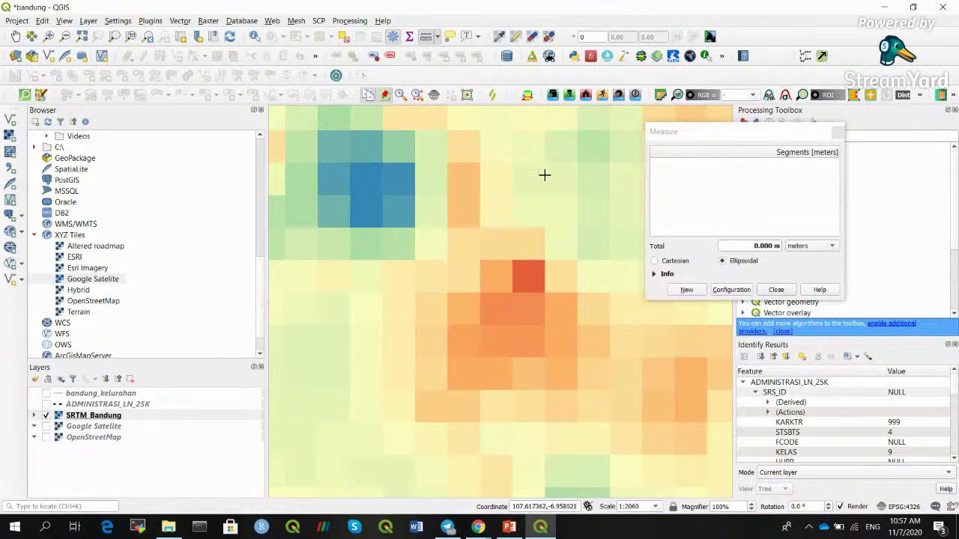
{"action": "left_click", "coordinate": [777, 290]}
Measure the west-to-east width of the whole SRTM_Bandung raster, starting from its western tip.
{"action": "left_click", "coordinate": [65, 36]}
{"action": "left_click", "coordinate": [480, 285]}
{"action": "scroll", "coordinate": [480, 285], "scroll_direction": "down", "scroll_amount": 5}
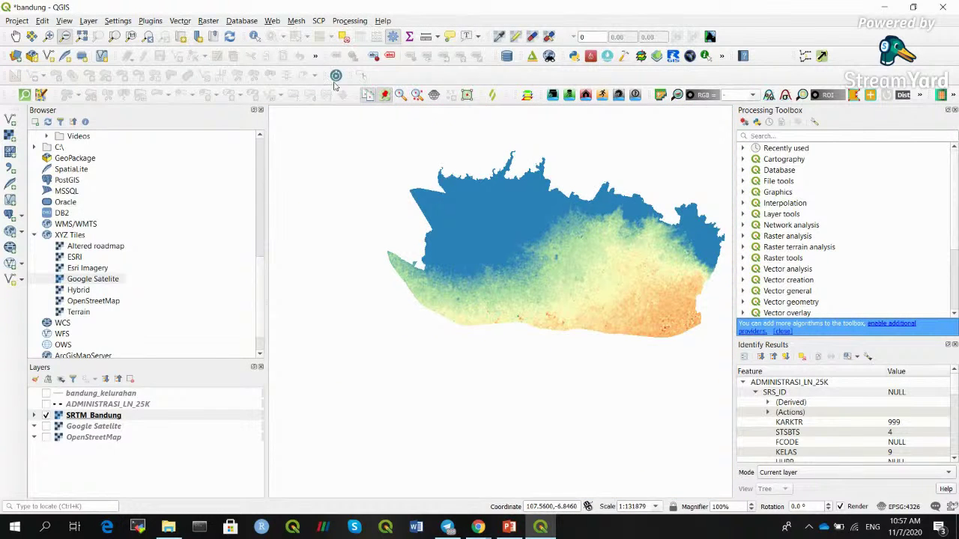
{"action": "left_click", "coordinate": [425, 37]}
{"action": "left_click", "coordinate": [388, 256]}
{"action": "mouse_move", "coordinate": [710, 133]}
{"action": "left_mouse_down"}
{"action": "mouse_move", "coordinate": [779, 194]}
{"action": "mouse_move", "coordinate": [873, 213]}
{"action": "mouse_move", "coordinate": [452, 205]}
{"action": "left_mouse_up"}
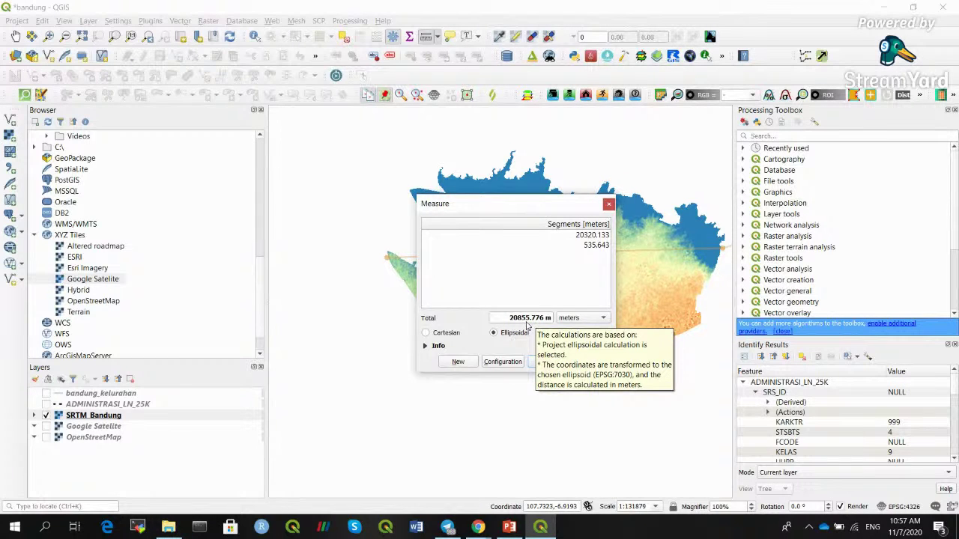
{"action": "left_click", "coordinate": [609, 205]}
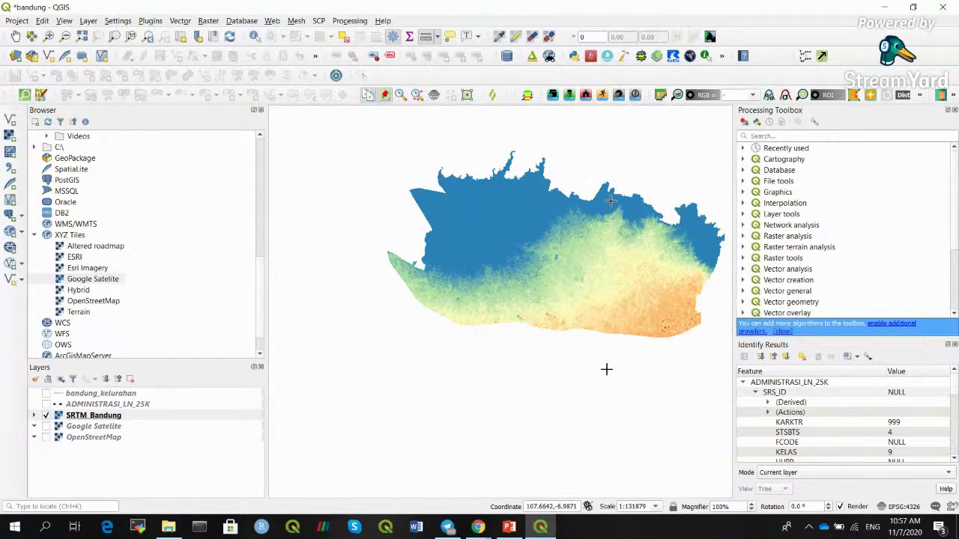
Switch to PowerPoint and show slide 24 about raster layout capabilities depending on intrinsic properties.
{"action": "left_click", "coordinate": [509, 527]}
{"action": "left_click", "coordinate": [31, 422]}
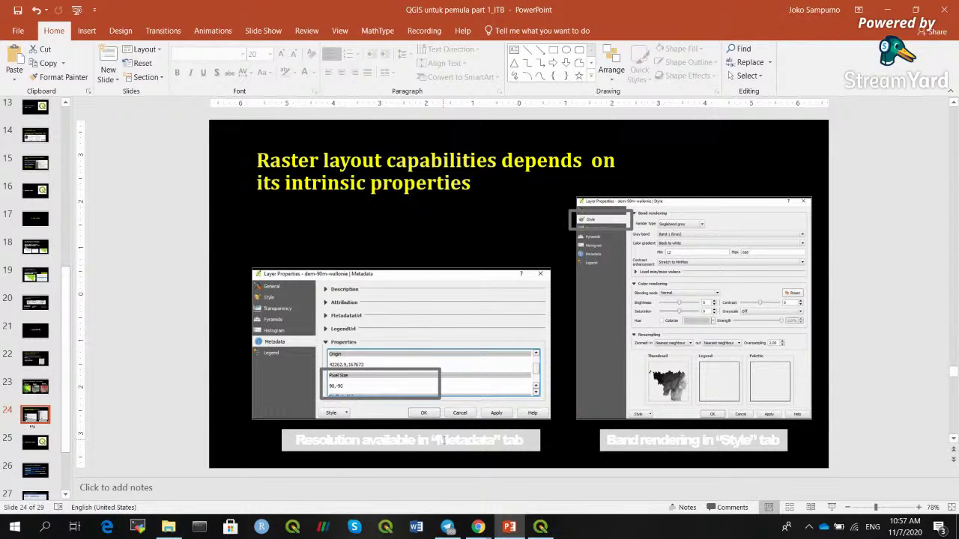
Return to QGIS and examine SRTM_Bandung's layer properties, checking the metadata and the provider information for the pixel size.
{"action": "left_click", "coordinate": [536, 527]}
{"action": "left_click", "coordinate": [114, 417]}
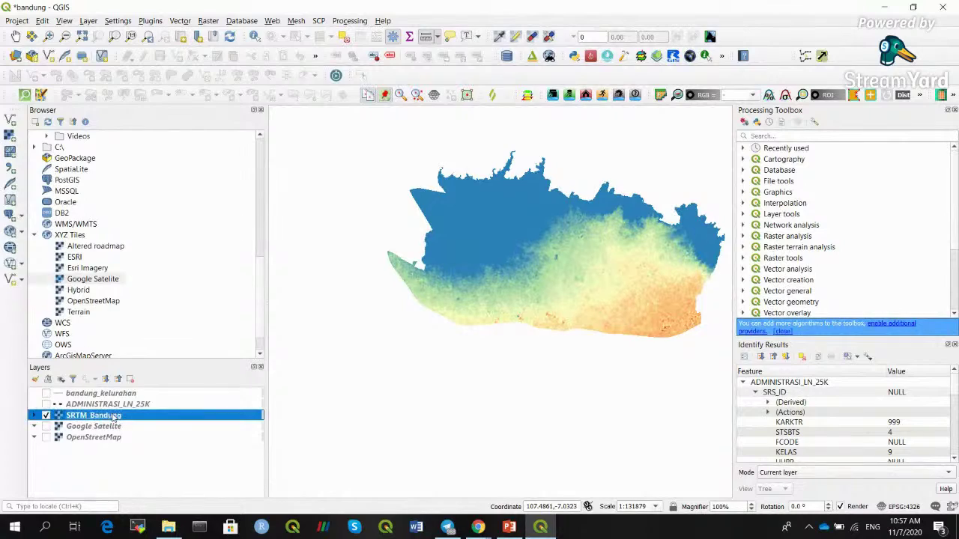
{"action": "right_click", "coordinate": [114, 416]}
{"action": "left_click", "coordinate": [128, 410]}
{"action": "left_click_drag", "start_coordinate": [691, 98], "coordinate": [318, 28]}
{"action": "left_click", "coordinate": [225, 186]}
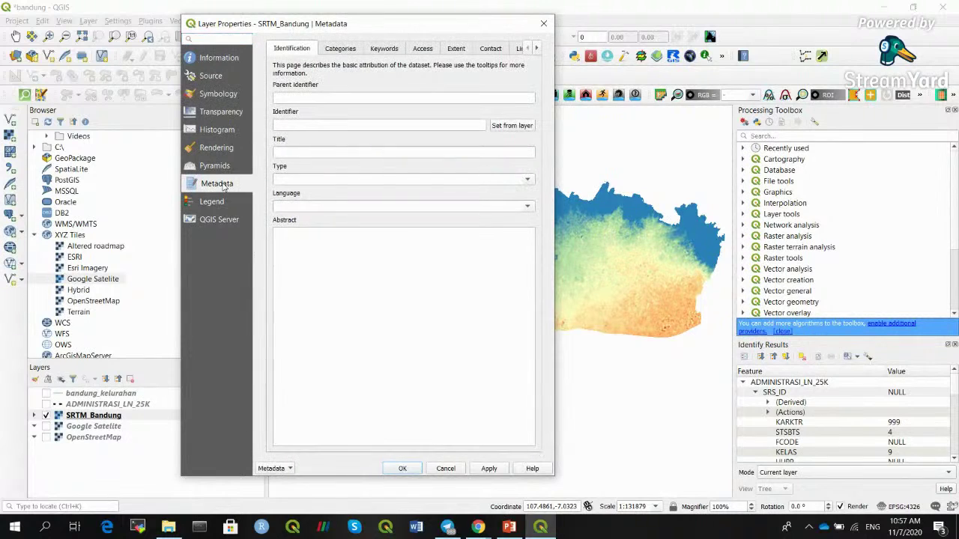
{"action": "left_click", "coordinate": [222, 65]}
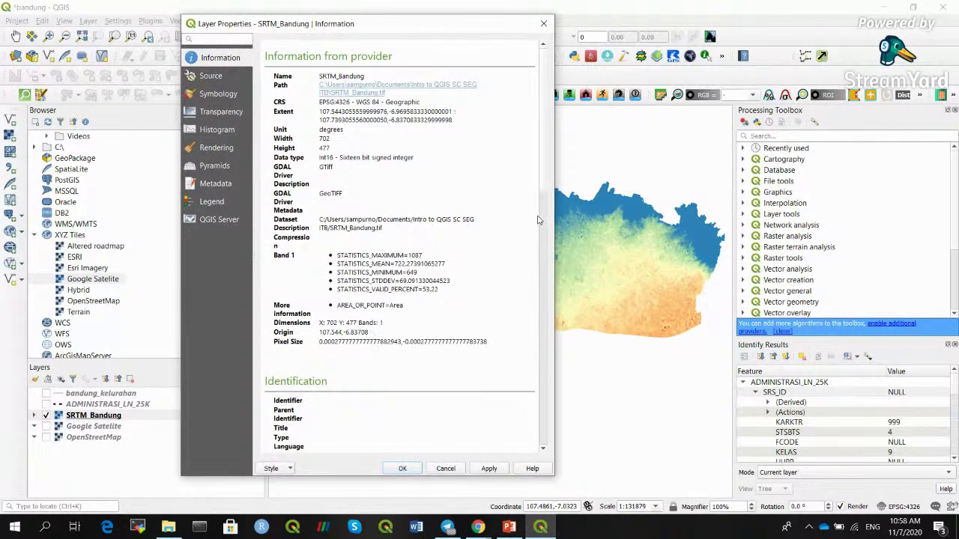
Examine the width, height and pixel size in the SRTM_Bandung layer information, and close the layer properties.
{"action": "mouse_move", "coordinate": [546, 152]}
{"action": "left_mouse_down"}
{"action": "mouse_move", "coordinate": [553, 246]}
{"action": "mouse_move", "coordinate": [555, 152]}
{"action": "left_mouse_up"}
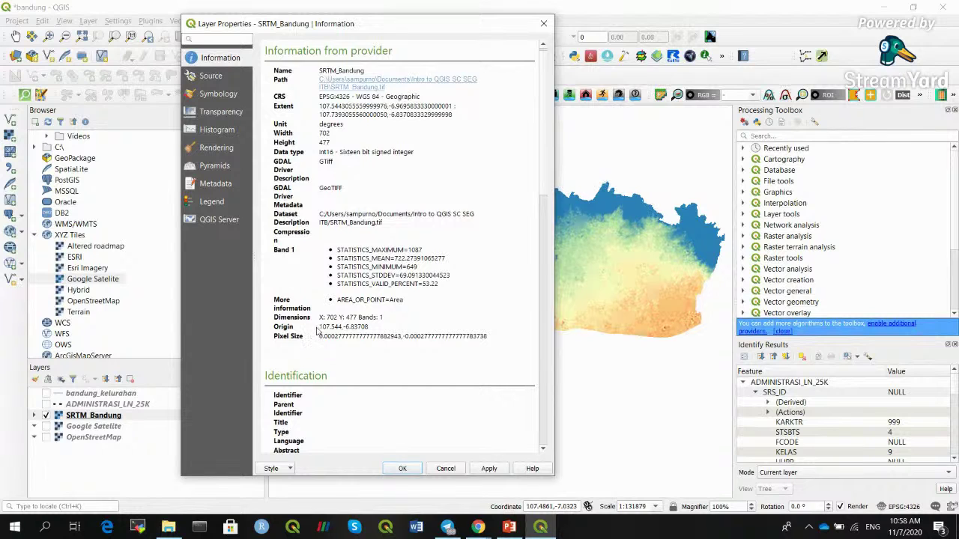
{"action": "left_click_drag", "start_coordinate": [321, 337], "coordinate": [318, 133]}
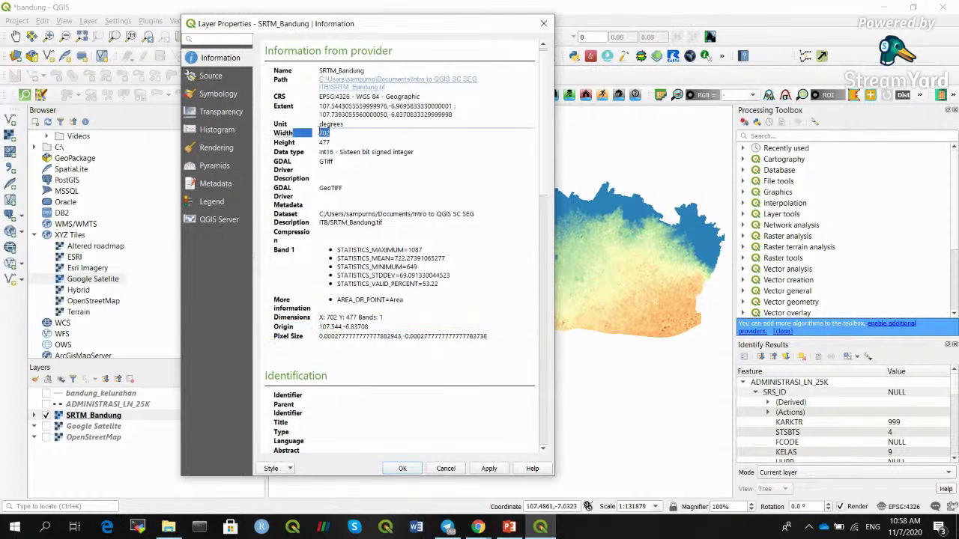
{"action": "left_click", "coordinate": [331, 142]}
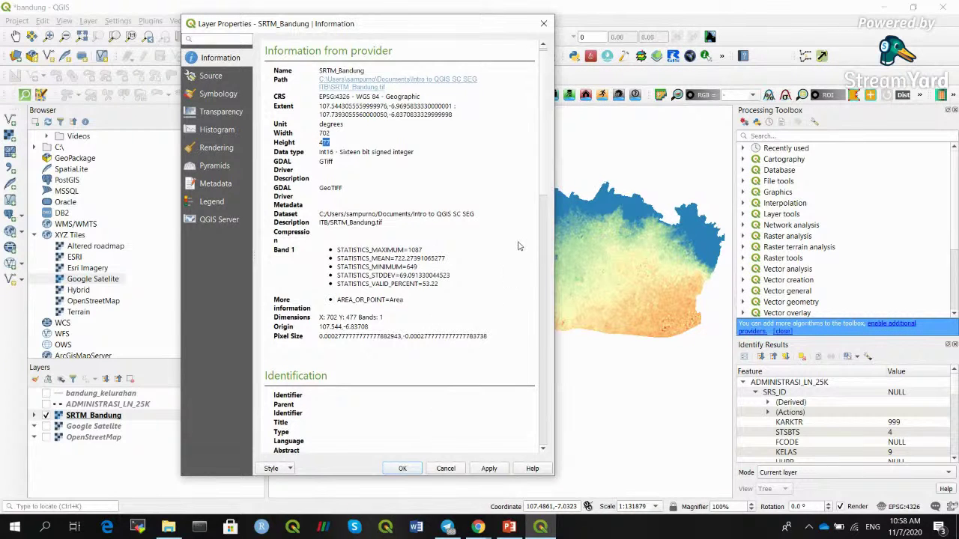
{"action": "left_click", "coordinate": [542, 25]}
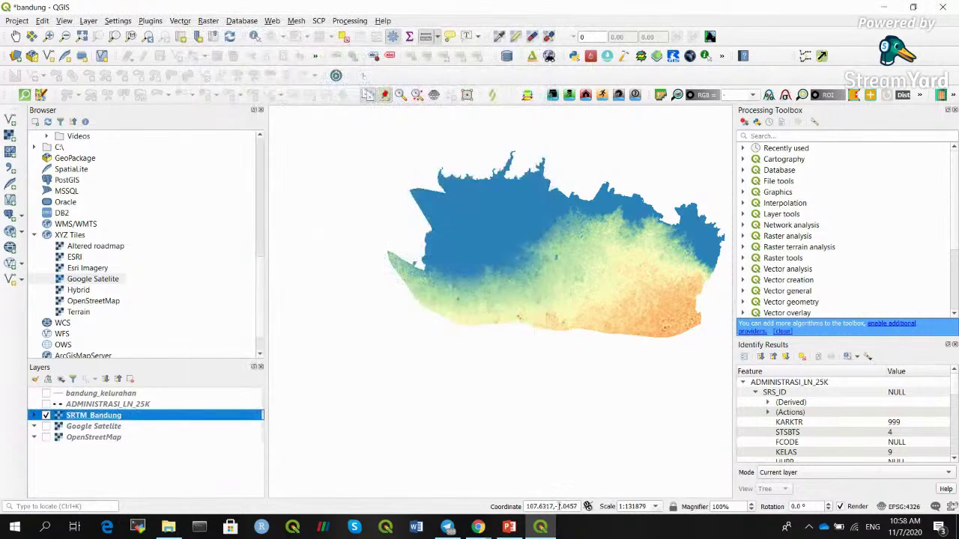
Switch to PowerPoint to check slides 24 and 25 of the presentation, and return to QGIS.
{"action": "left_click", "coordinate": [509, 528]}
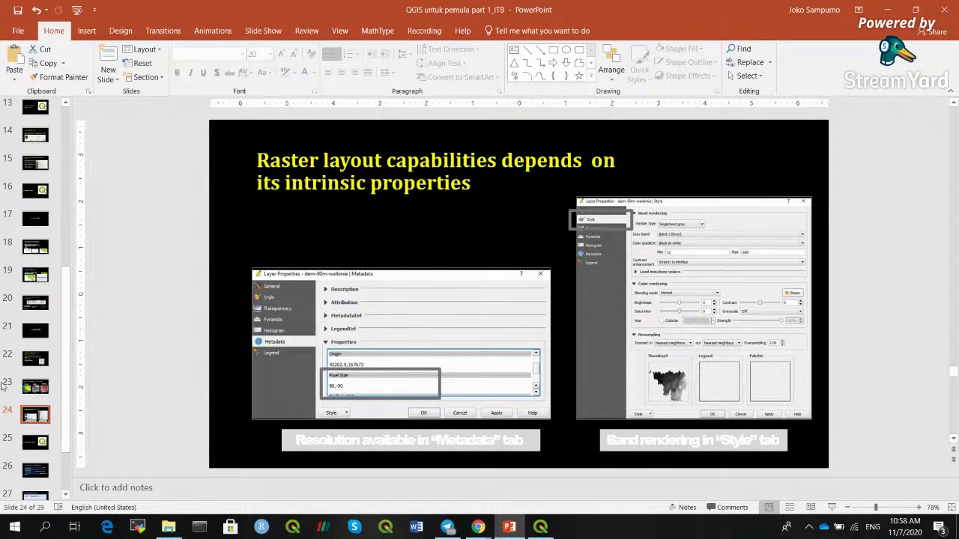
{"action": "left_click", "coordinate": [37, 447]}
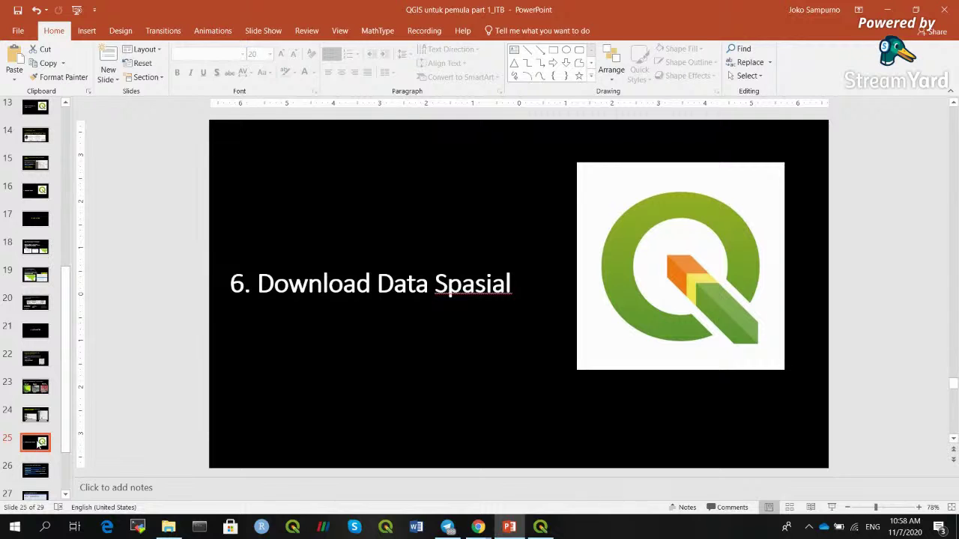
{"action": "key", "text": "Up"}
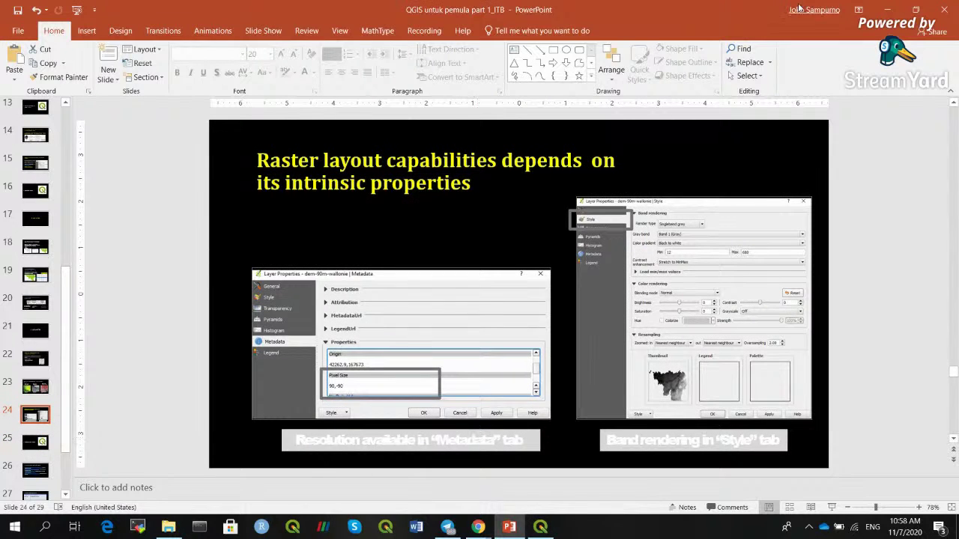
{"action": "left_click", "coordinate": [883, 10]}
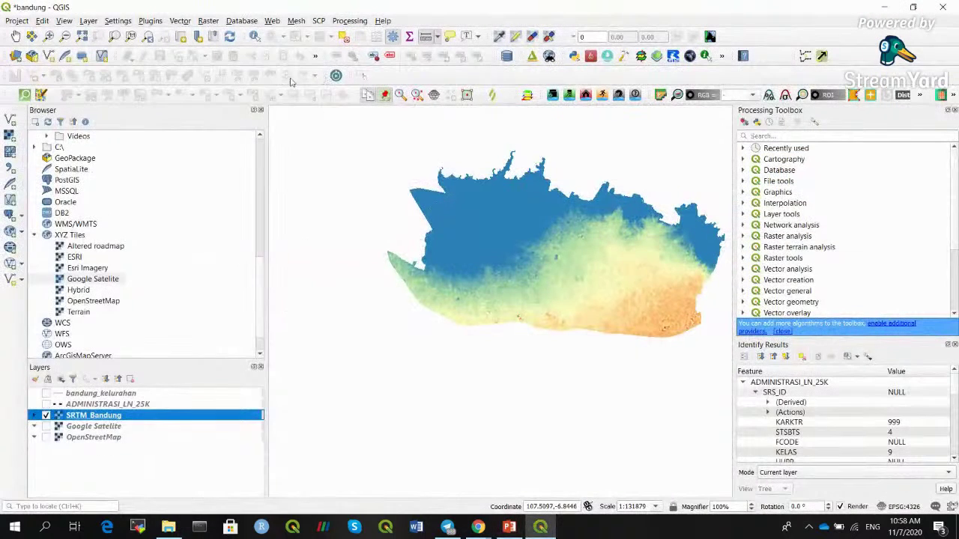
Enter the Raster Calculator expression "SRTM_Bandung@1" < 800.
{"action": "left_click", "coordinate": [209, 21]}
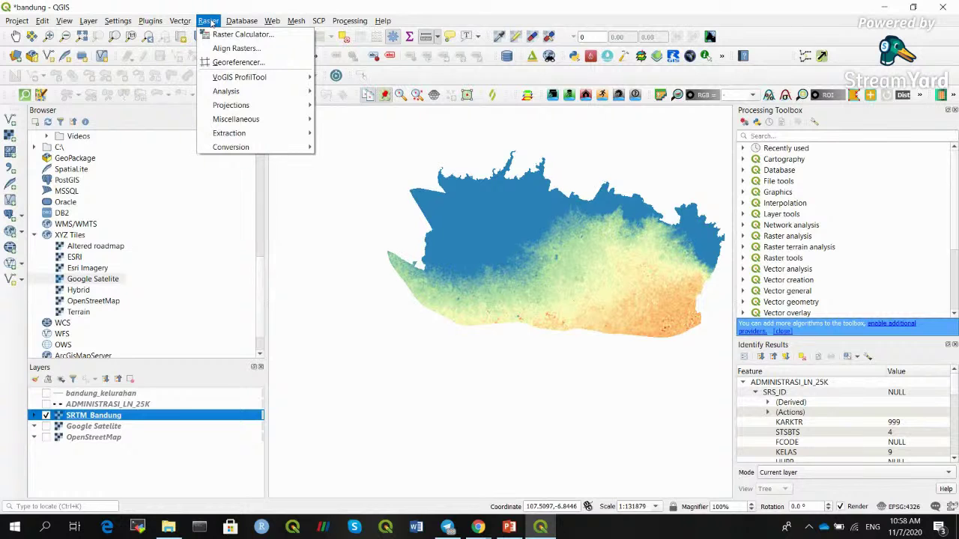
{"action": "left_click", "coordinate": [225, 35]}
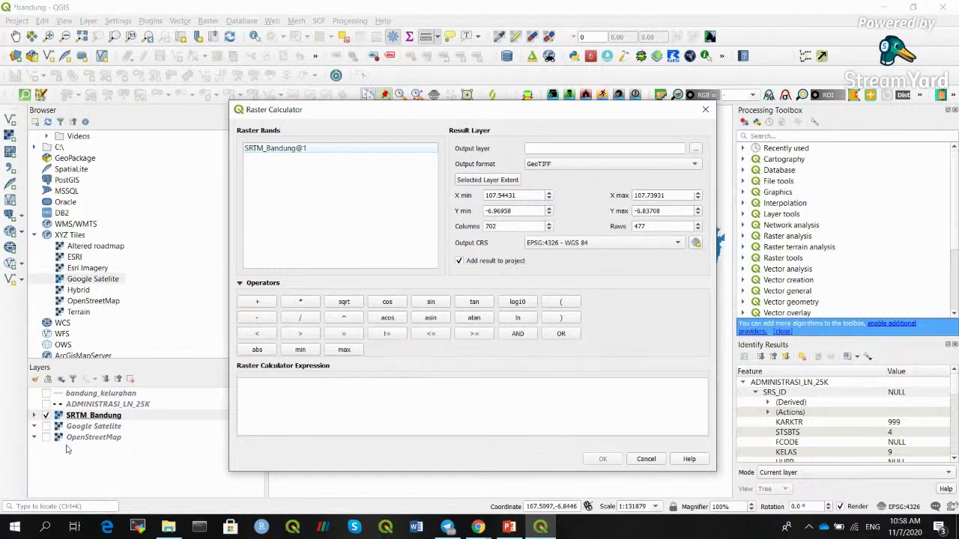
{"action": "left_click", "coordinate": [313, 150]}
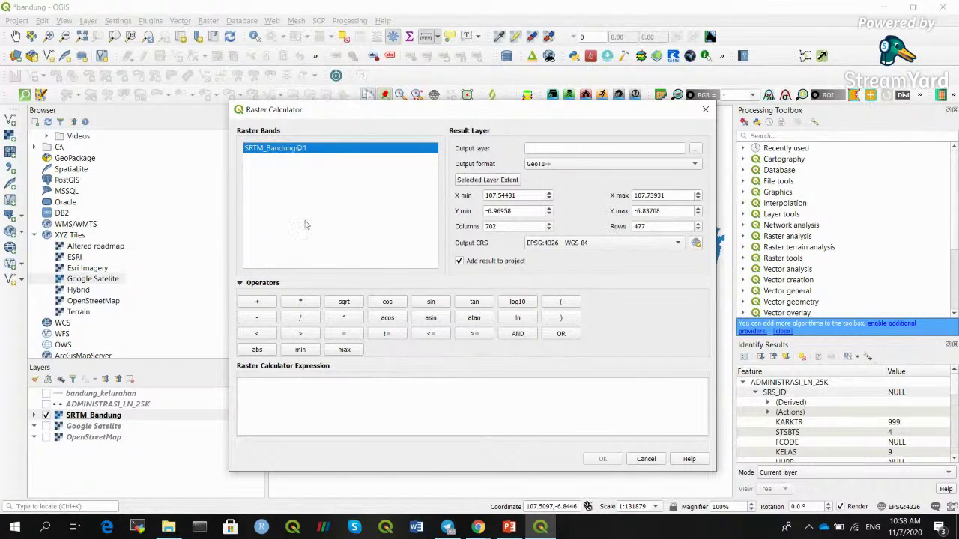
{"action": "left_click_drag", "start_coordinate": [470, 109], "coordinate": [366, 87]}
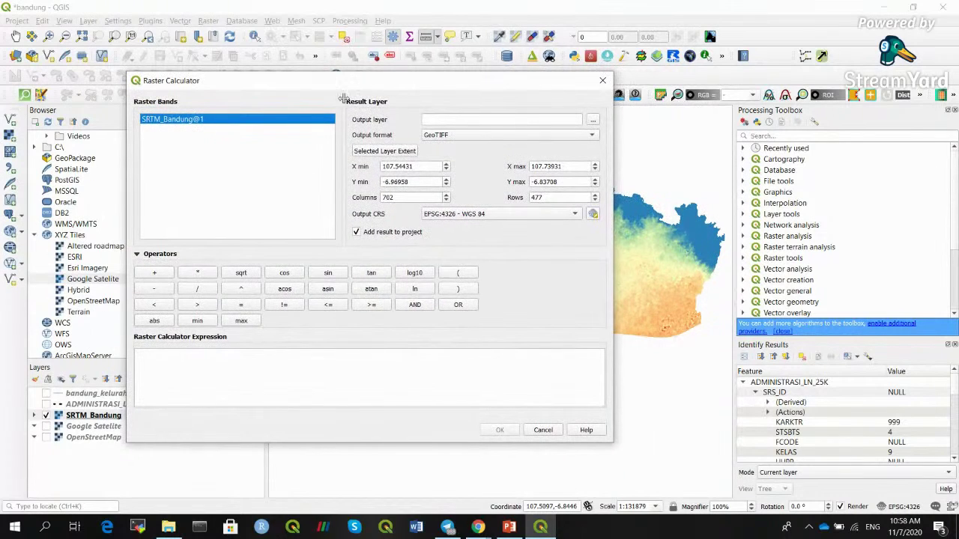
{"action": "double_click", "coordinate": [281, 122]}
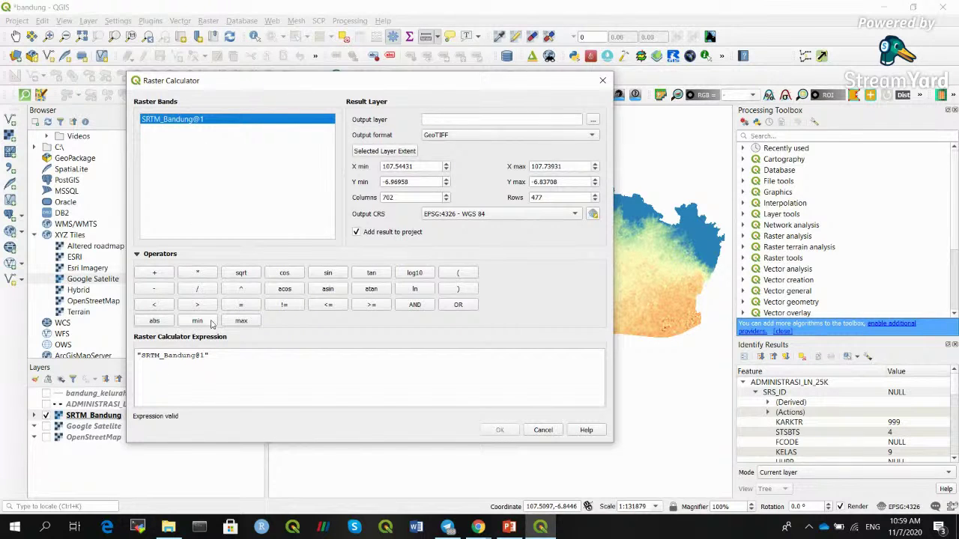
{"action": "left_click", "coordinate": [217, 358]}
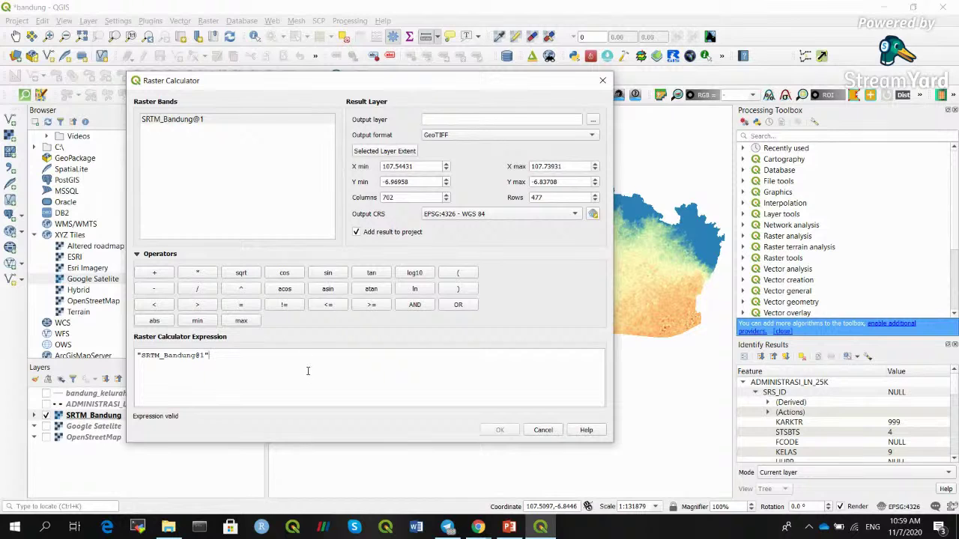
{"action": "left_click", "coordinate": [153, 304]}
{"action": "type", "text": "800"}
Set the output layer to bandung_800 in the Documents folder Intro to QGIS SC SEG ITB and run the raster calculation.
{"action": "left_click", "coordinate": [593, 121]}
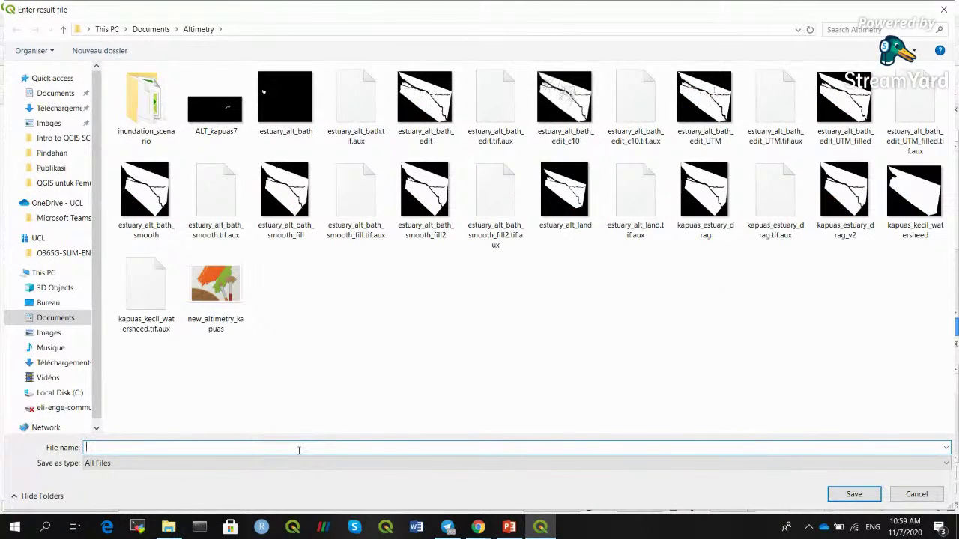
{"action": "left_click", "coordinate": [78, 318]}
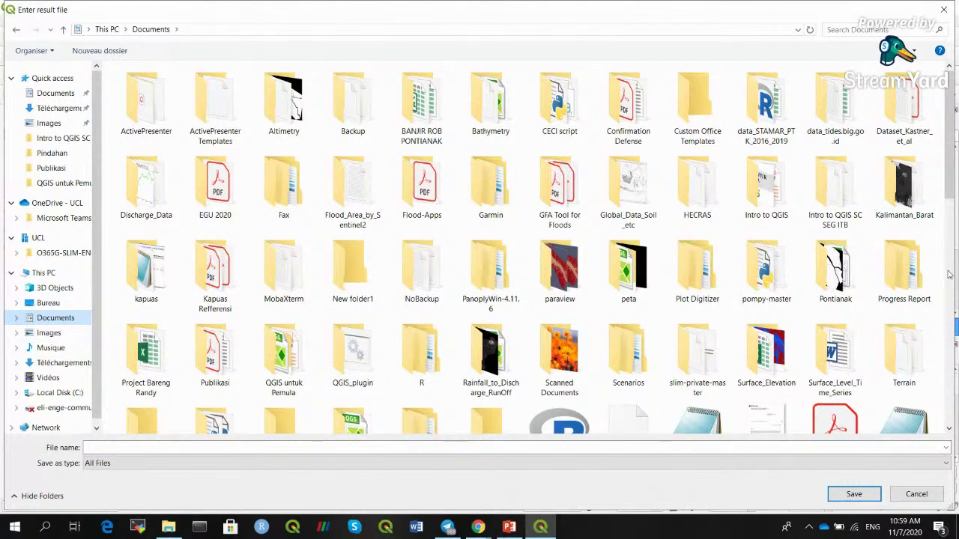
{"action": "double_click", "coordinate": [835, 191]}
{"action": "left_click", "coordinate": [279, 448]}
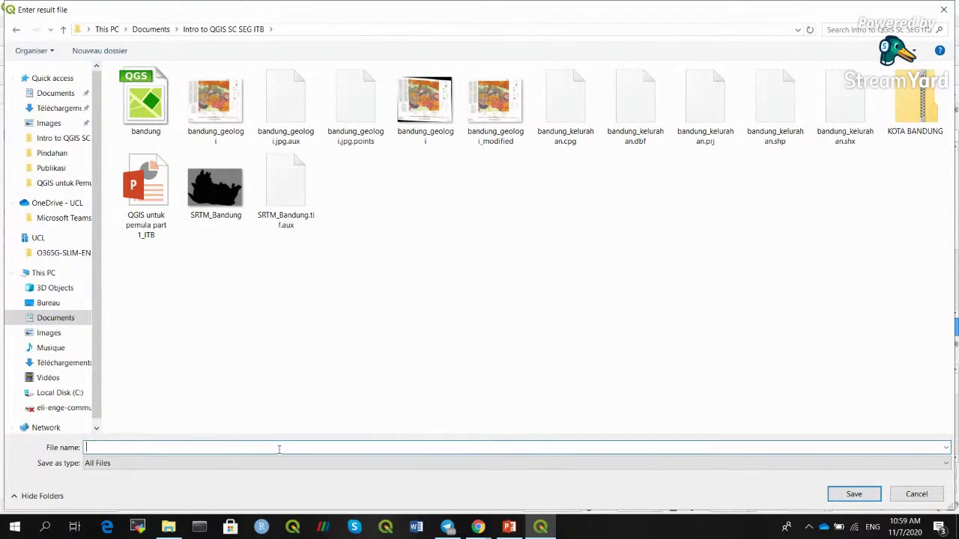
{"action": "type", "text": "bandung_"}
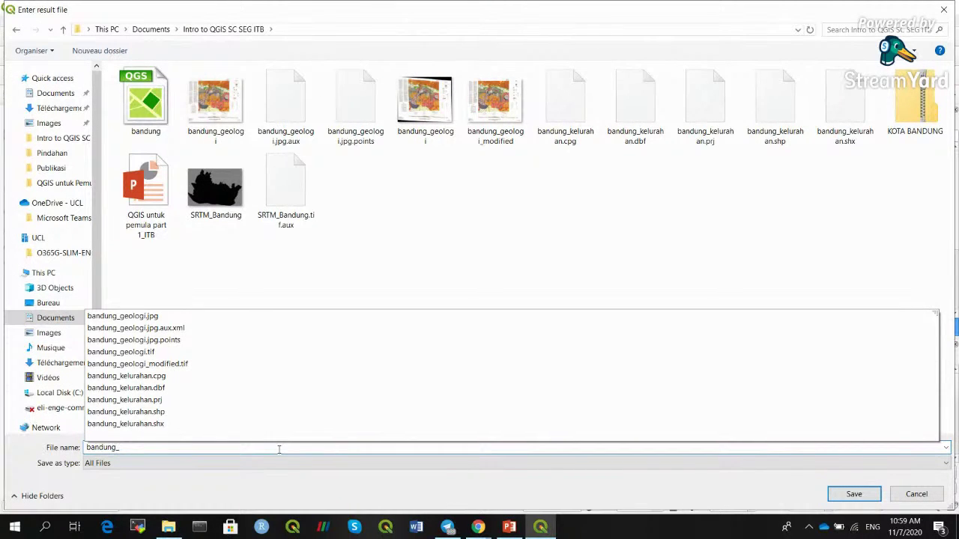
{"action": "type", "text": "hi"}
{"action": "key", "text": "BackSpace"}
{"action": "key", "text": "BackSpace"}
{"action": "type", "text": "800"}
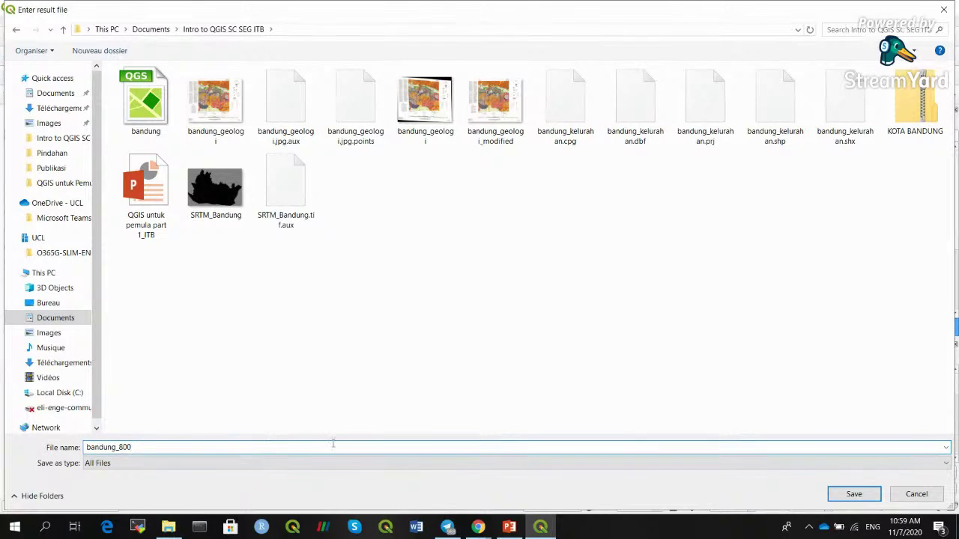
{"action": "left_click", "coordinate": [862, 493]}
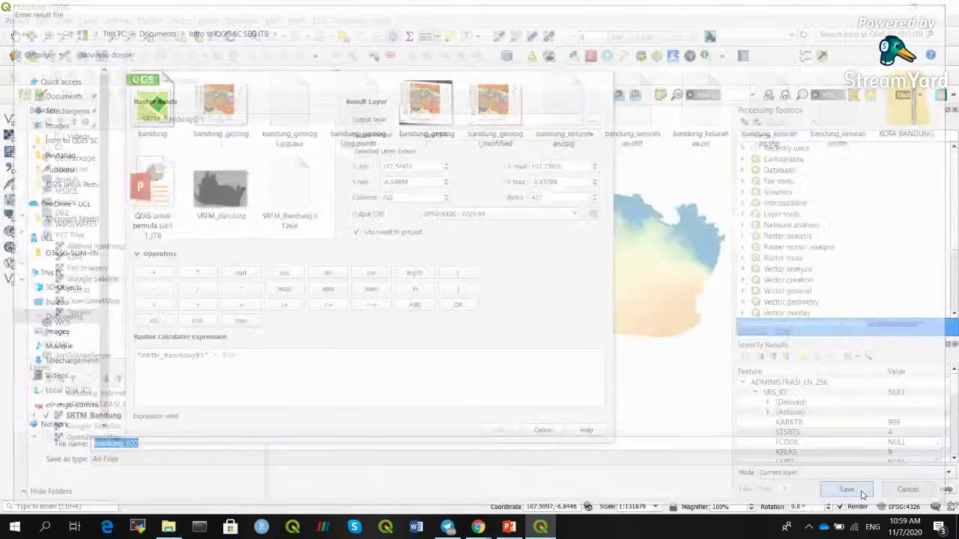
{"action": "left_click", "coordinate": [499, 430]}
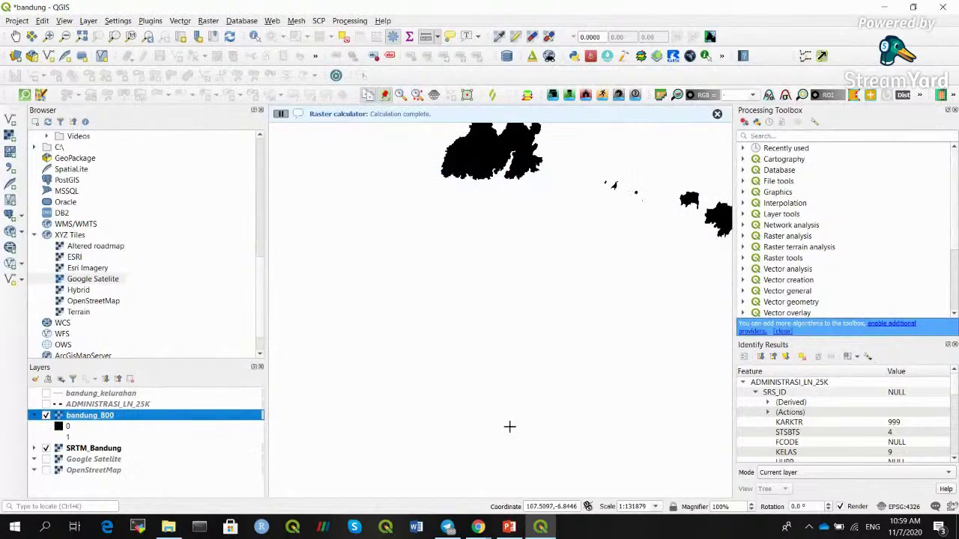
Set the bandung_800 layer's symbology to Singleband pseudocolor with the Equal Interval mode.
{"action": "left_click", "coordinate": [49, 37]}
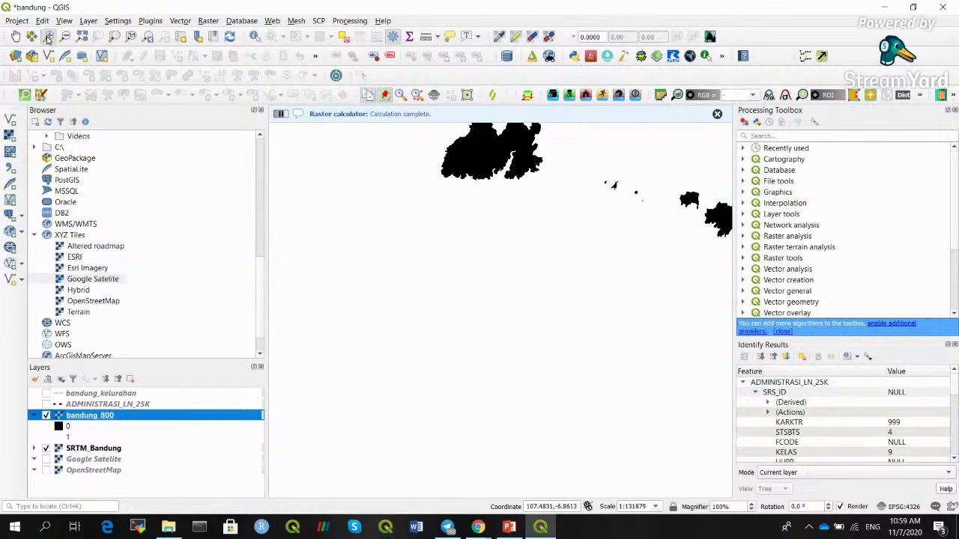
{"action": "left_click", "coordinate": [15, 36]}
{"action": "left_click_drag", "start_coordinate": [466, 225], "coordinate": [477, 321]}
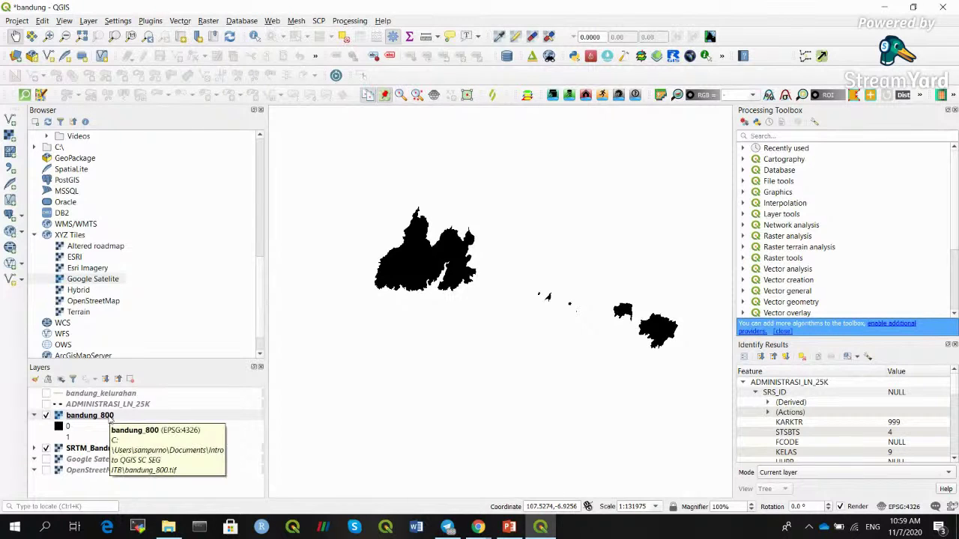
{"action": "left_click", "coordinate": [109, 418]}
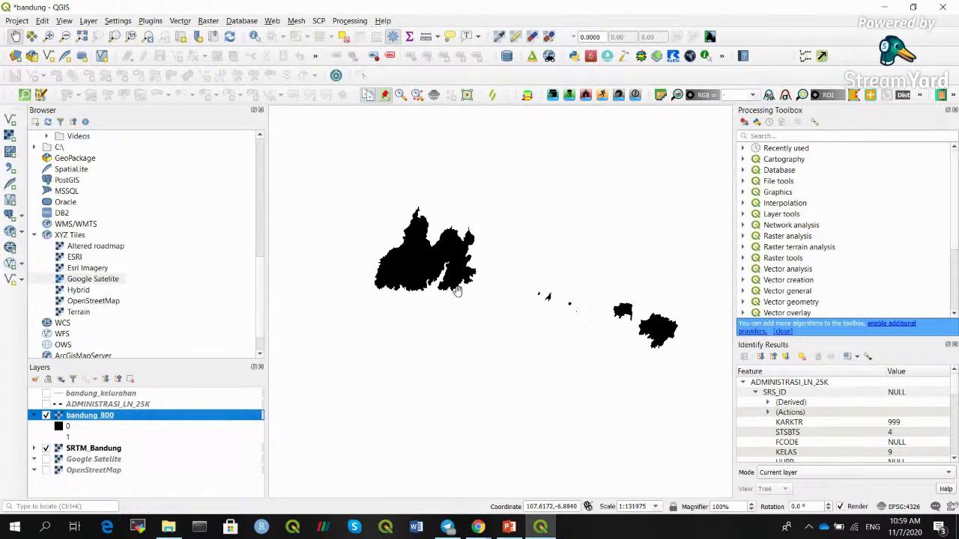
{"action": "right_click", "coordinate": [75, 418]}
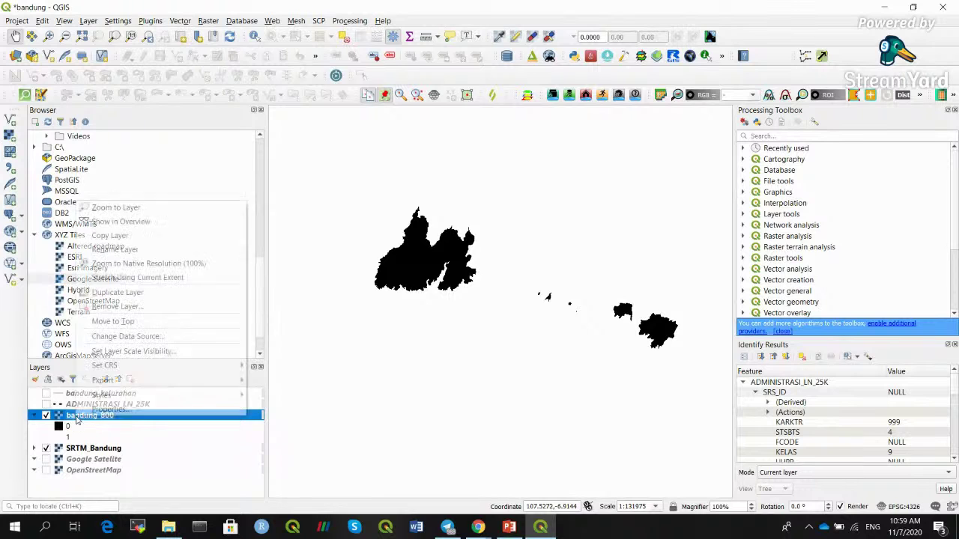
{"action": "left_click", "coordinate": [101, 408]}
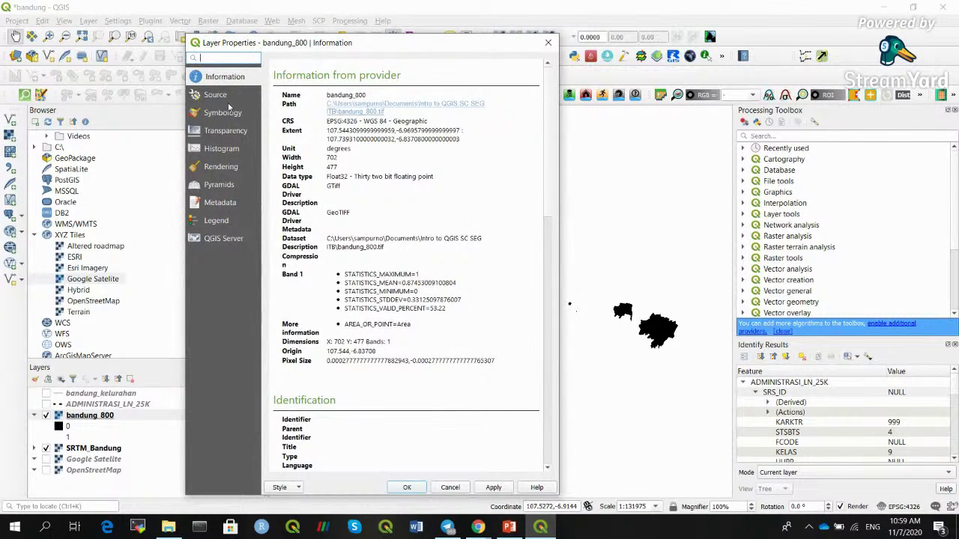
{"action": "left_click", "coordinate": [225, 112]}
{"action": "left_click", "coordinate": [390, 82]}
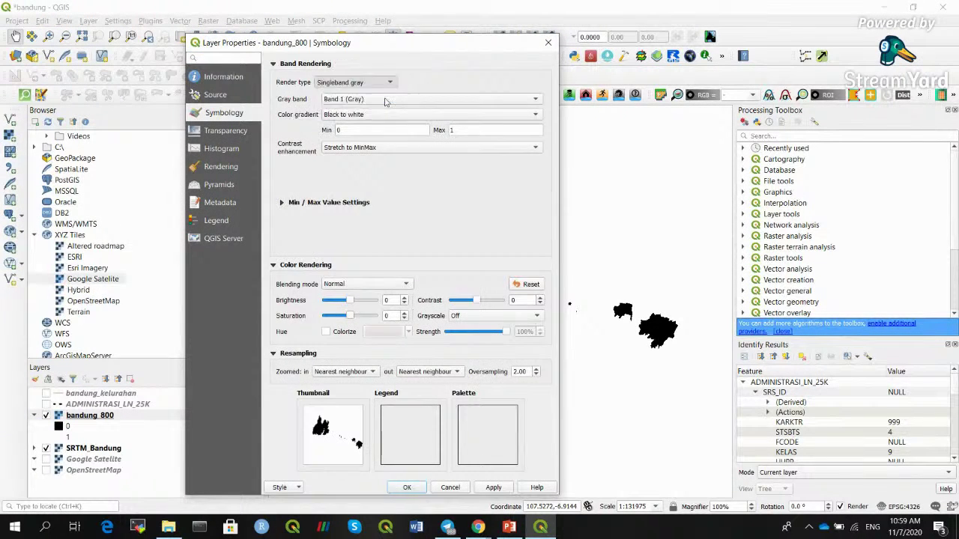
{"action": "left_click", "coordinate": [352, 95]}
{"action": "left_click", "coordinate": [333, 325]}
{"action": "left_click", "coordinate": [336, 338]}
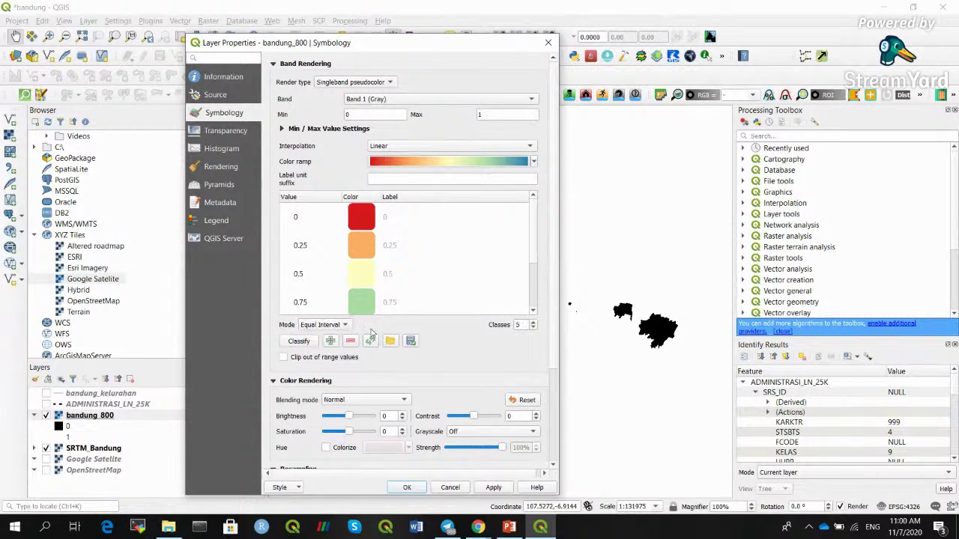
Reduce the colour classes of bandung_800 to 2 and apply the symbology.
{"action": "left_click", "coordinate": [533, 328]}
{"action": "left_click", "coordinate": [533, 329]}
{"action": "left_click", "coordinate": [533, 328]}
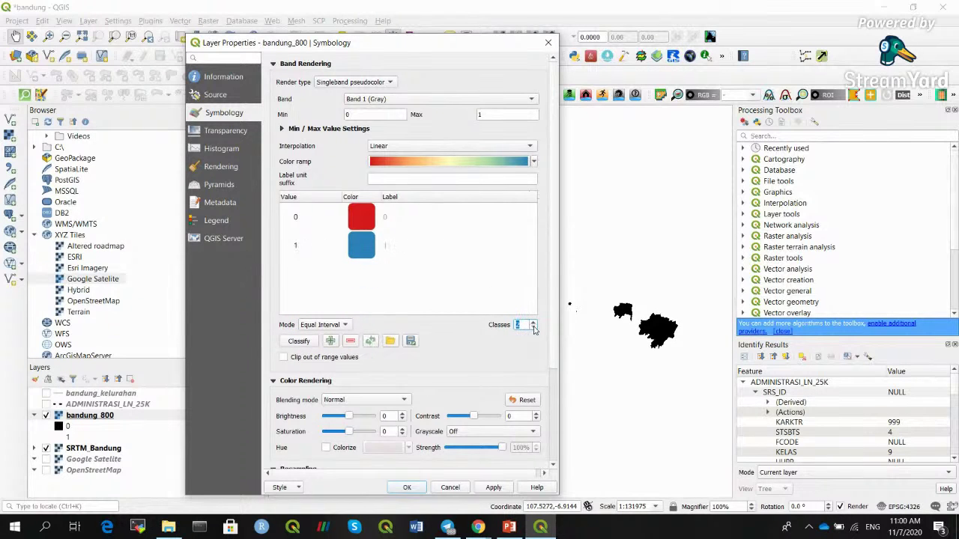
{"action": "left_click", "coordinate": [501, 489]}
{"action": "left_click", "coordinate": [406, 487]}
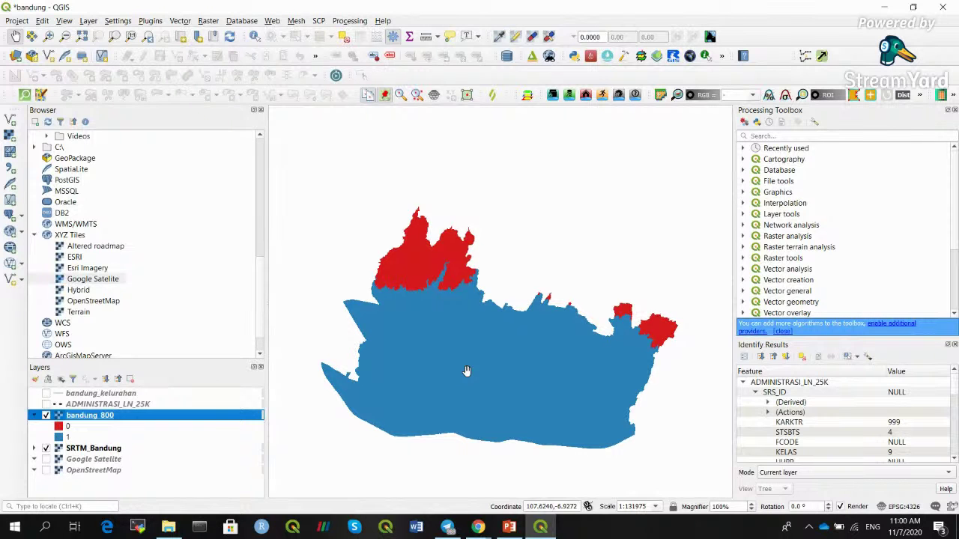
Switch to PowerPoint, open the OpenStreetMap link on slide 26 in the browser, and zoom the map out one level.
{"action": "left_click", "coordinate": [509, 526]}
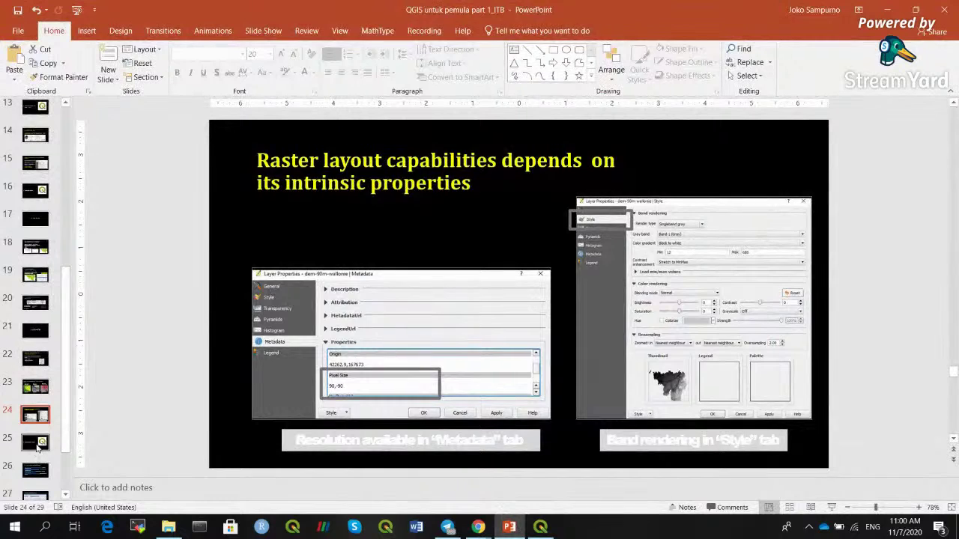
{"action": "left_click", "coordinate": [35, 444]}
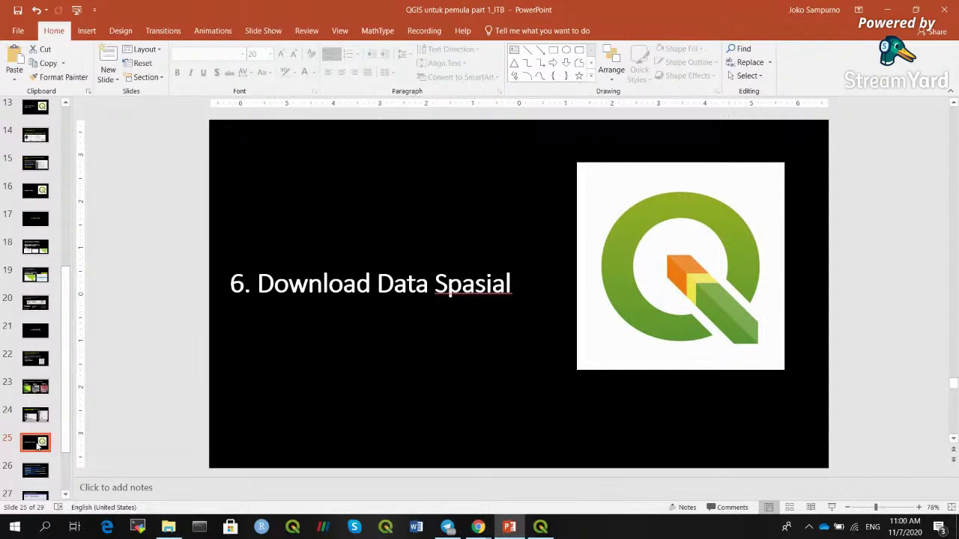
{"action": "key", "text": "Down"}
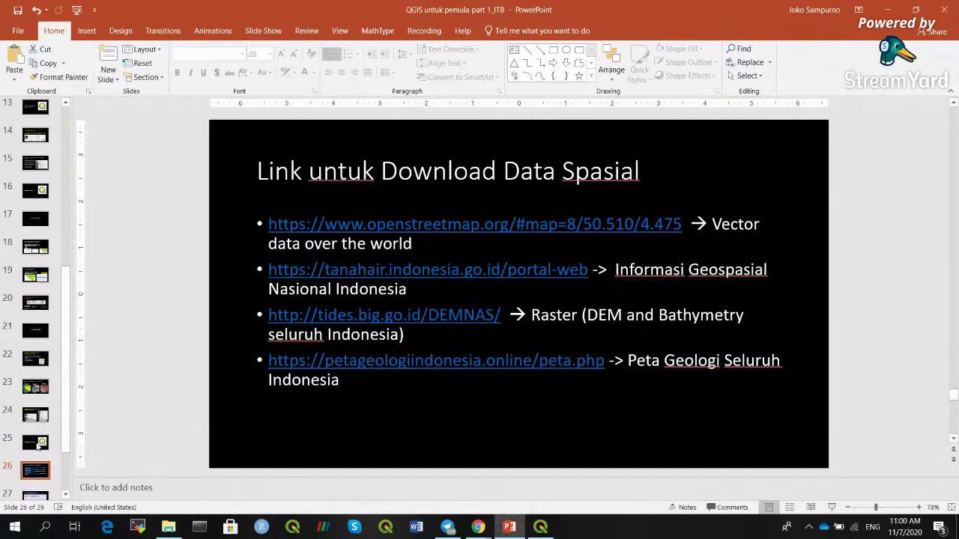
{"action": "left_click", "coordinate": [463, 226], "text": "ctrl"}
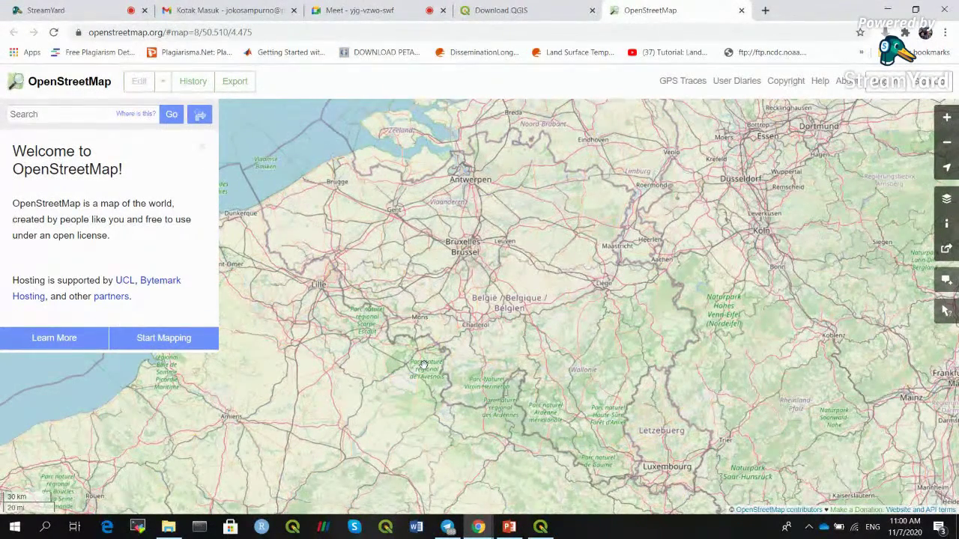
{"action": "left_click", "coordinate": [946, 142]}
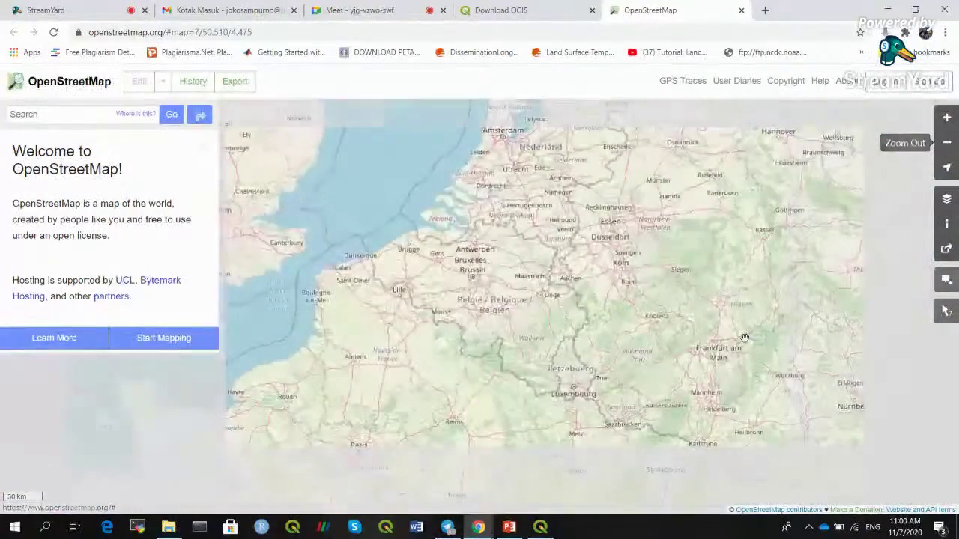
Zoom the OpenStreetMap map out to a world view to examine its global coverage.
{"action": "double_click", "coordinate": [744, 338]}
{"action": "left_click", "coordinate": [946, 143]}
{"action": "left_click", "coordinate": [946, 142]}
{"action": "left_click", "coordinate": [946, 143]}
{"action": "left_click", "coordinate": [946, 142]}
{"action": "left_click", "coordinate": [946, 142]}
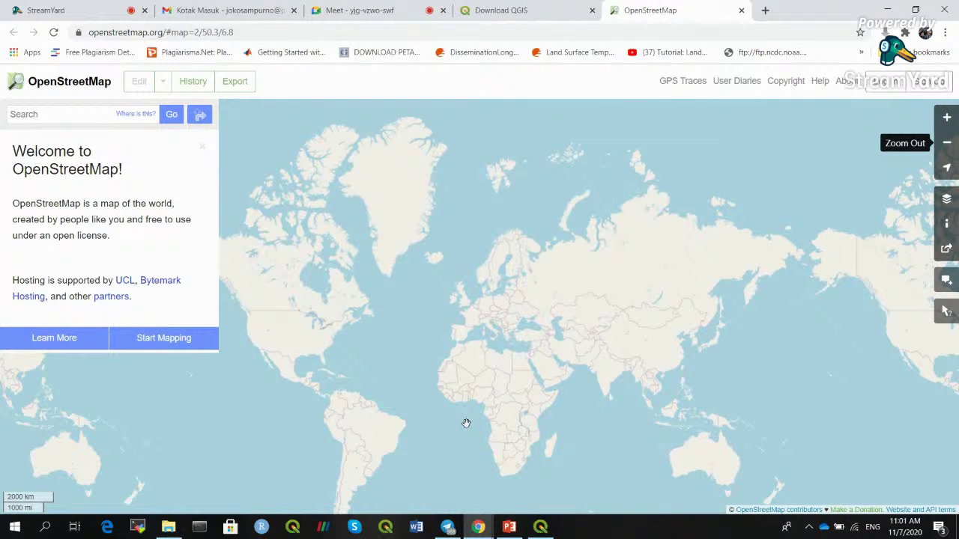
Switch to QGIS, collapse the bandung_800 legend, and open the QuickOSM quick query dialog.
{"action": "left_click", "coordinate": [540, 526]}
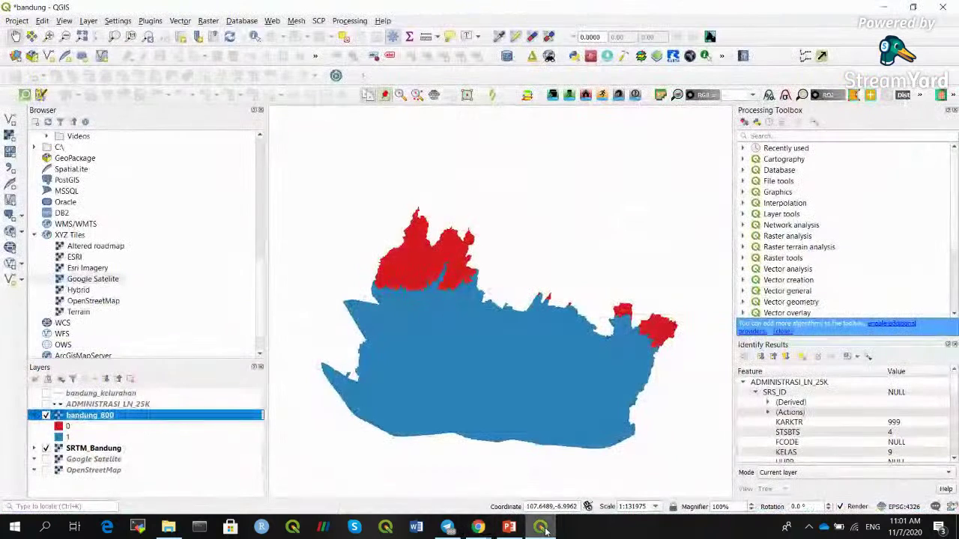
{"action": "left_click", "coordinate": [34, 415]}
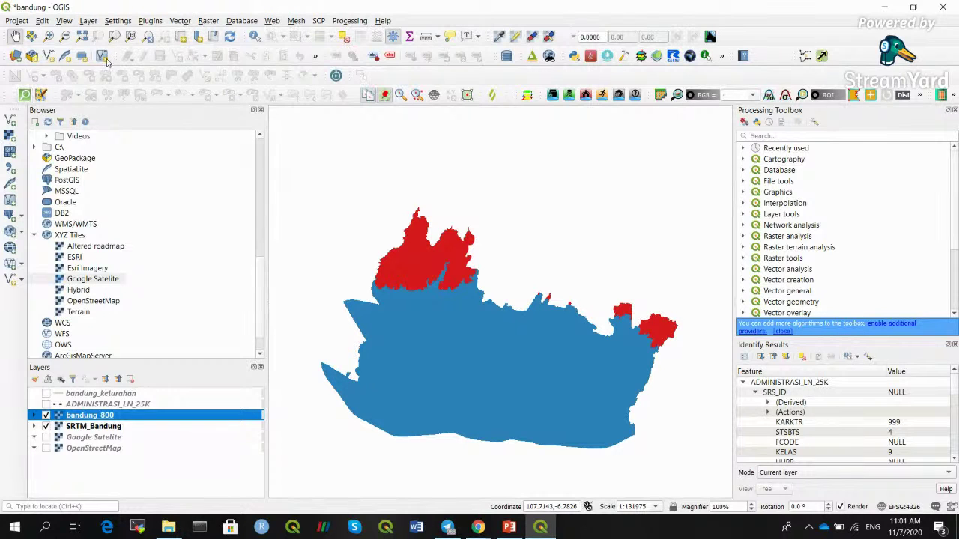
{"action": "left_click", "coordinate": [189, 21]}
{"action": "mouse_move", "coordinate": [266, 64]}
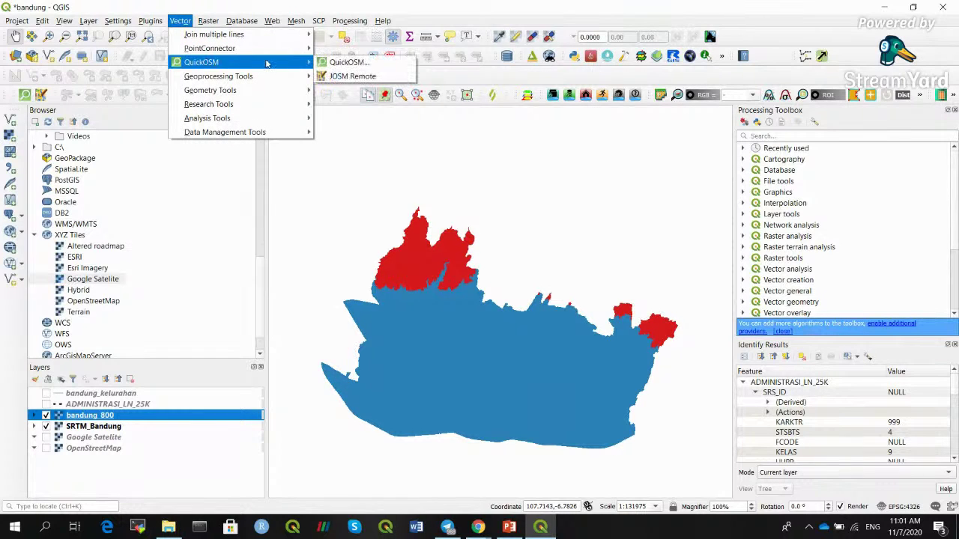
{"action": "left_click", "coordinate": [333, 62]}
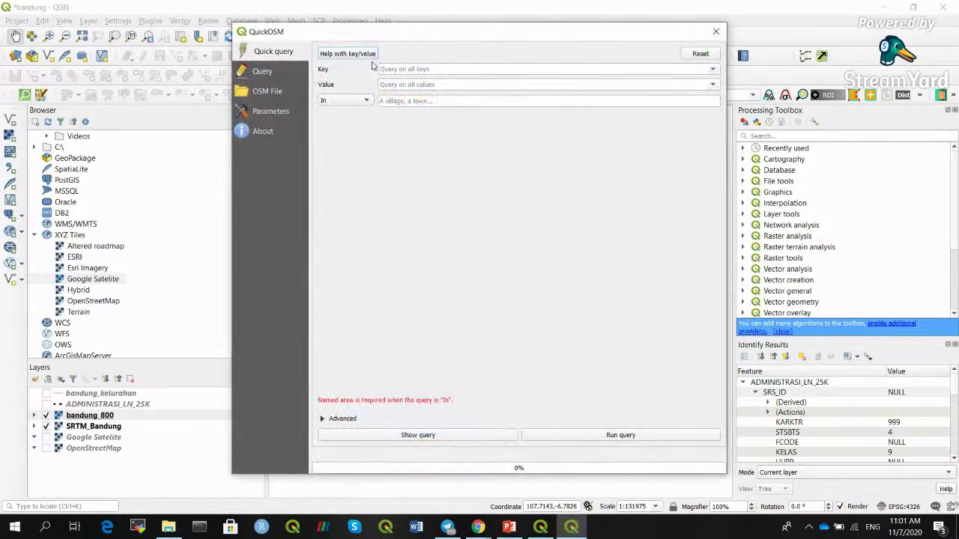
{"action": "left_click_drag", "start_coordinate": [458, 34], "coordinate": [250, 53]}
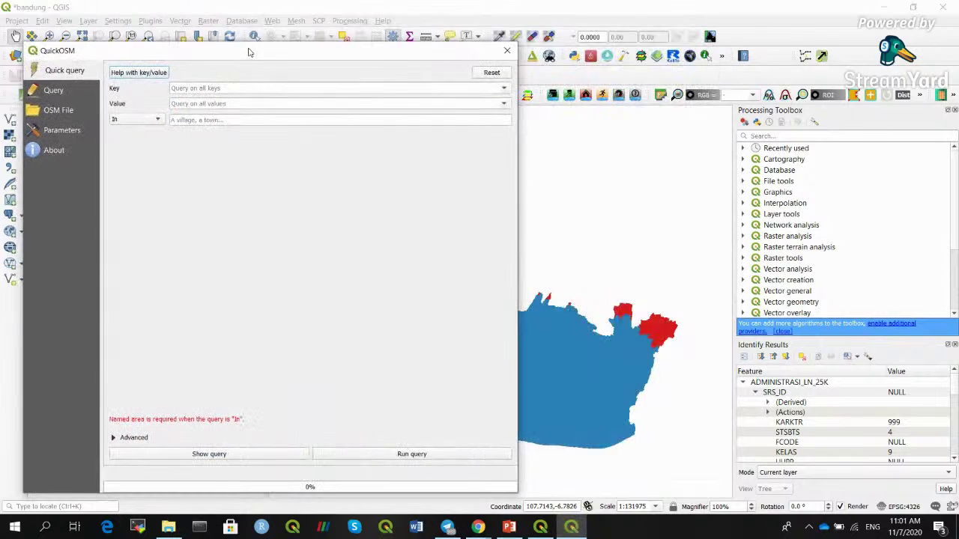
Run a QuickOSM query with key boundary and value administrative in Jakarta.
{"action": "left_click", "coordinate": [504, 89]}
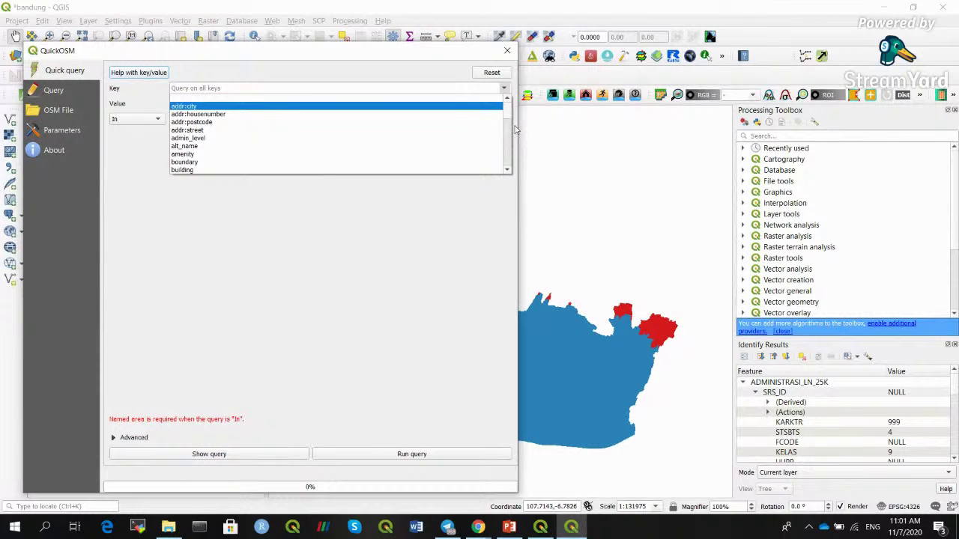
{"action": "left_click", "coordinate": [351, 162]}
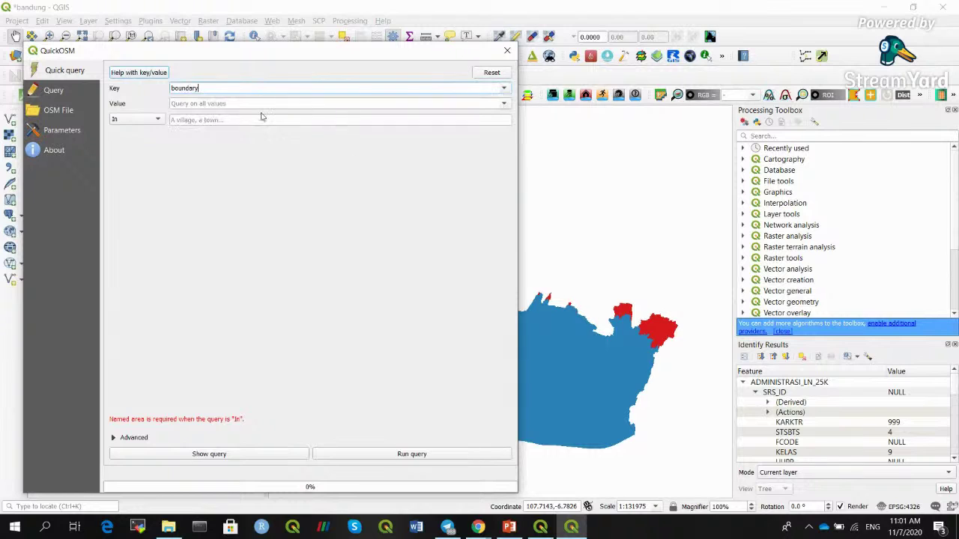
{"action": "left_click", "coordinate": [503, 105]}
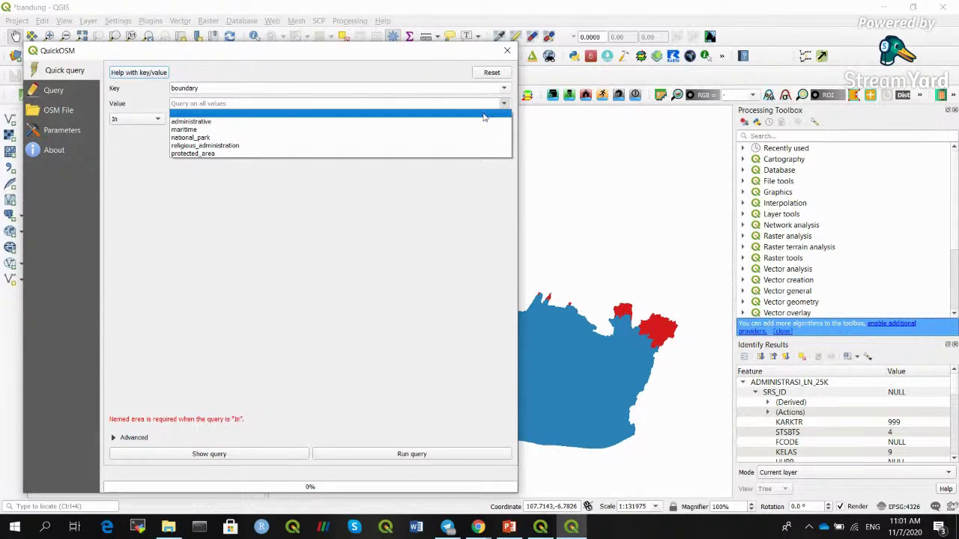
{"action": "left_click", "coordinate": [481, 123]}
{"action": "left_click", "coordinate": [336, 120]}
{"action": "type", "text": "Jakarta"}
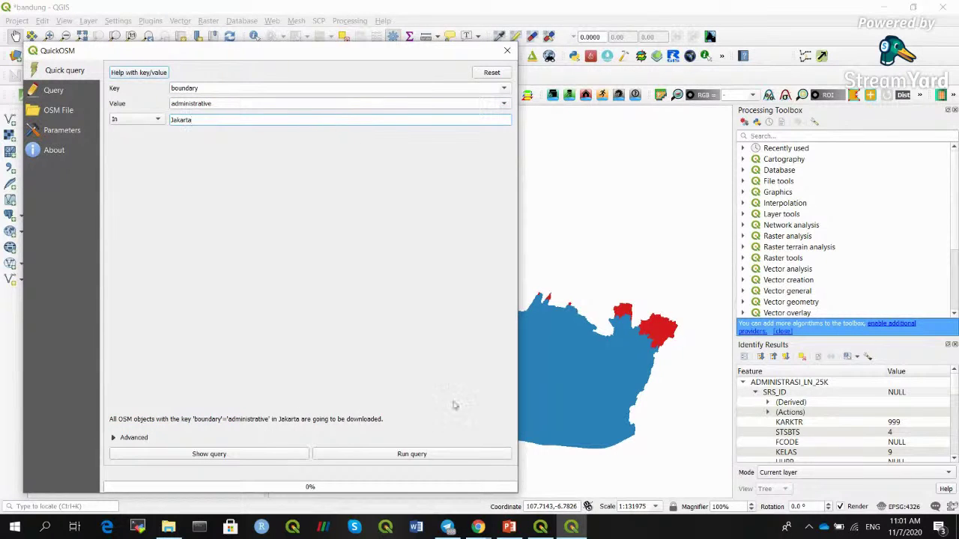
{"action": "left_click", "coordinate": [403, 452]}
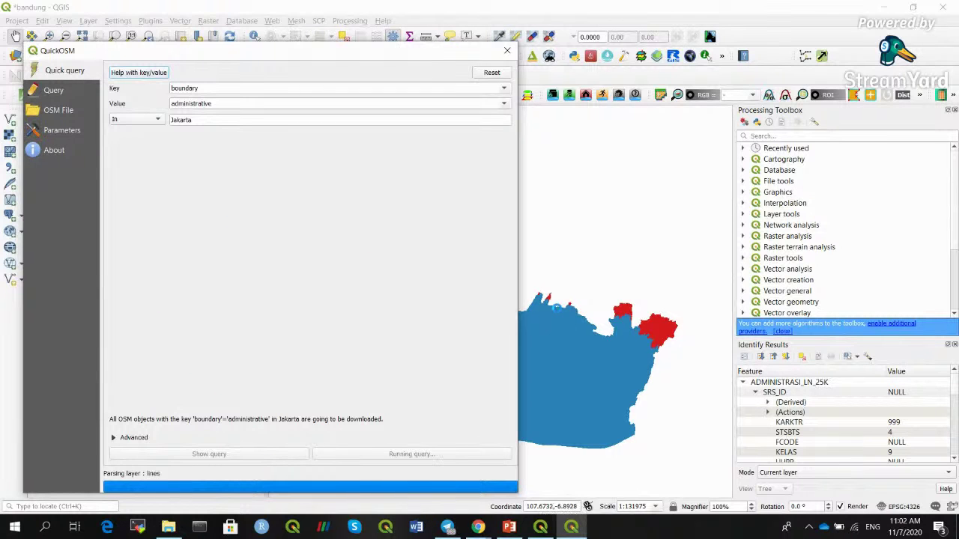
Switch to PowerPoint and open the tanahair.indonesia.go.id portal link on slide 26 in the browser.
{"action": "left_click", "coordinate": [509, 528]}
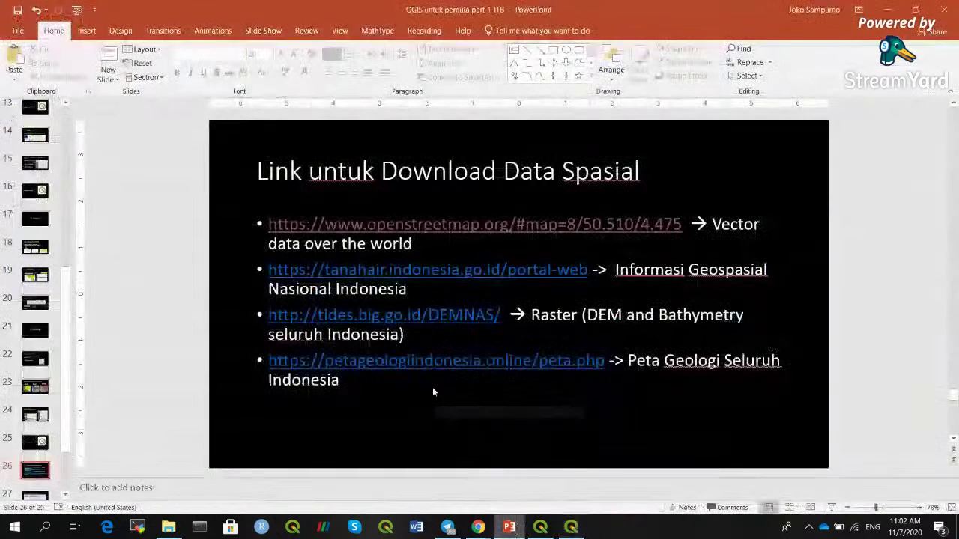
{"action": "left_click", "coordinate": [534, 274], "text": "ctrl"}
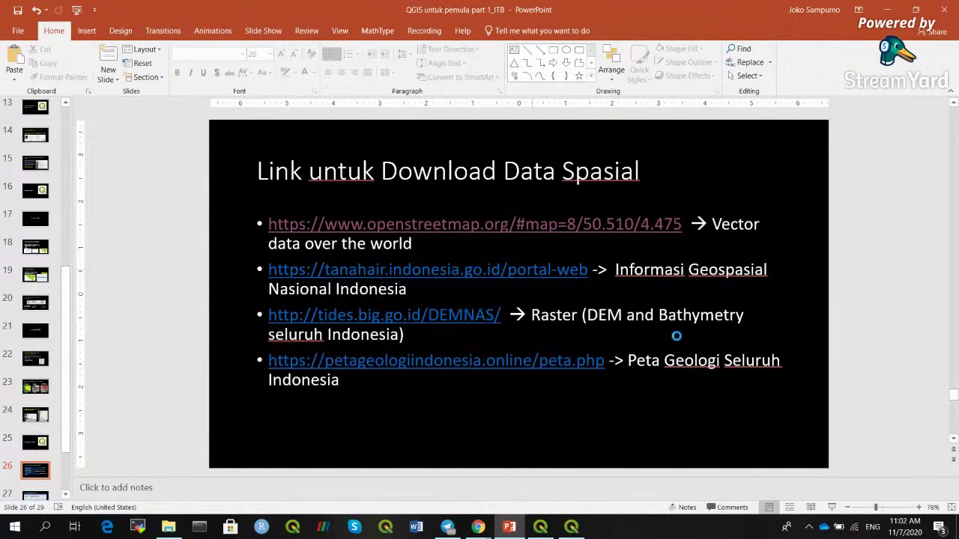
{"action": "left_click", "coordinate": [477, 529]}
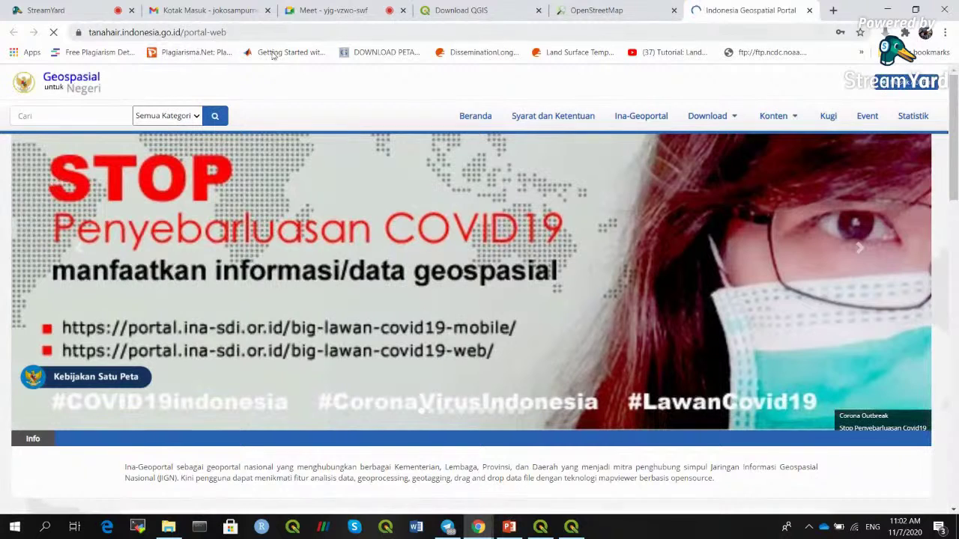
Open the Peta Per Wilayah download page, log in with the saved credentials, and close the download notice.
{"action": "mouse_move", "coordinate": [717, 120]}
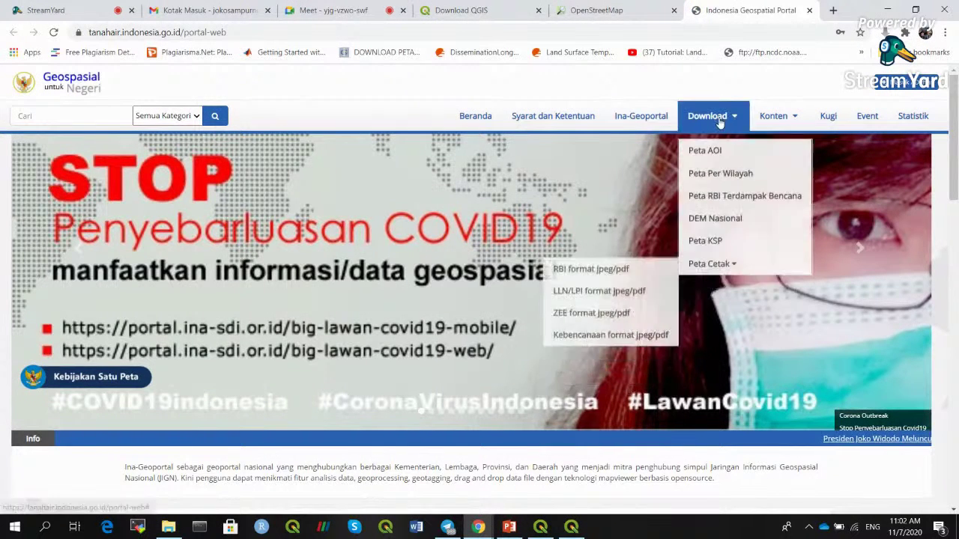
{"action": "left_click", "coordinate": [719, 165]}
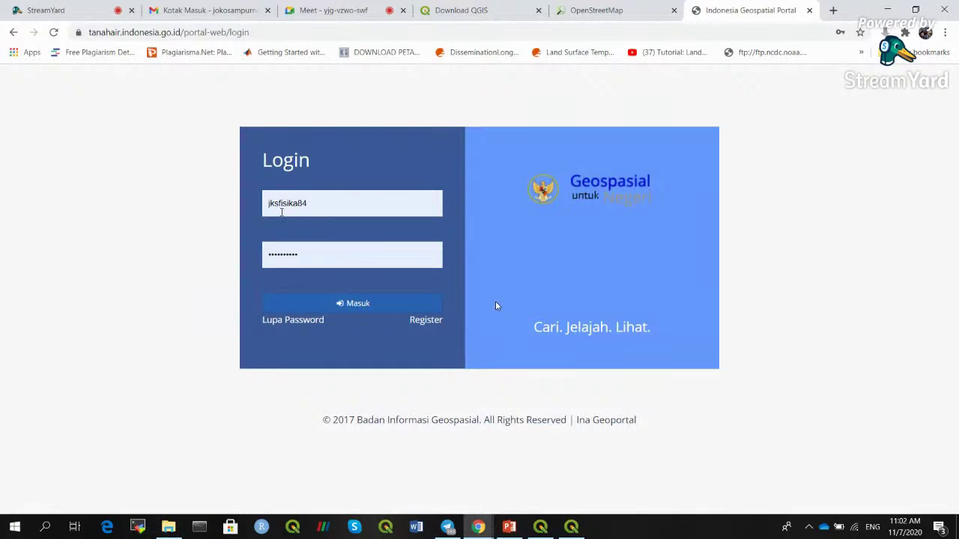
{"action": "left_click", "coordinate": [335, 302]}
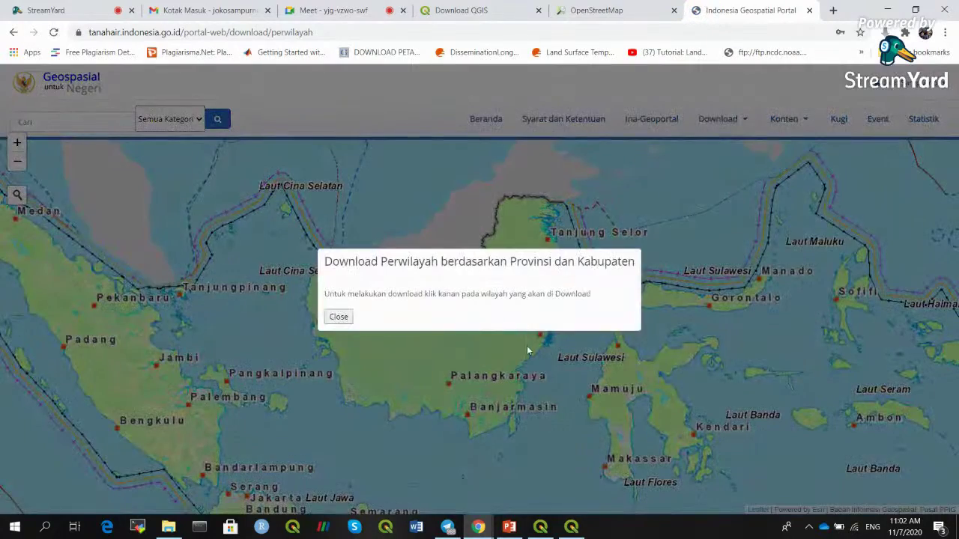
{"action": "left_click", "coordinate": [339, 317]}
Select Kabupaten Bandung Barat in Jawa Barat on the download map and examine its available scales.
{"action": "left_click_drag", "start_coordinate": [412, 490], "coordinate": [438, 319]}
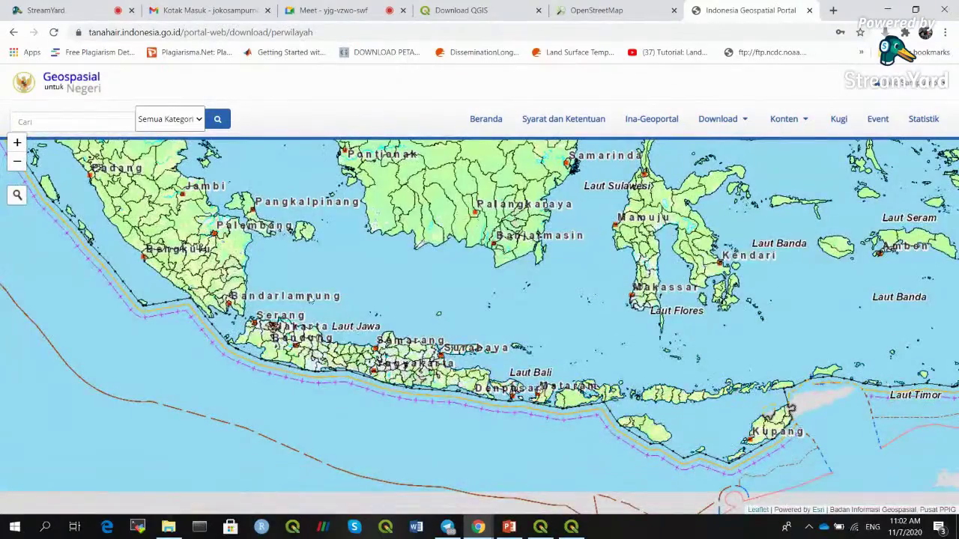
{"action": "left_click", "coordinate": [17, 143]}
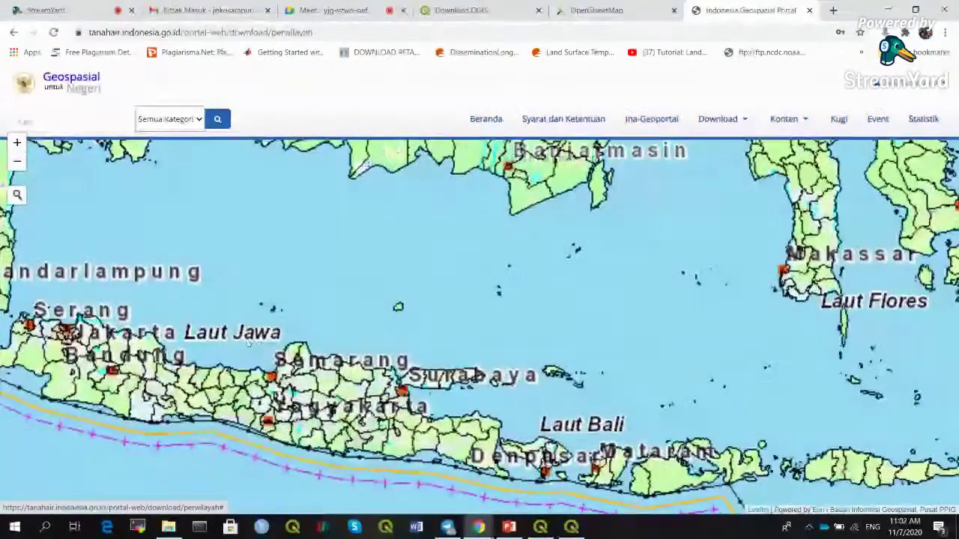
{"action": "left_click_drag", "start_coordinate": [256, 328], "coordinate": [415, 339]}
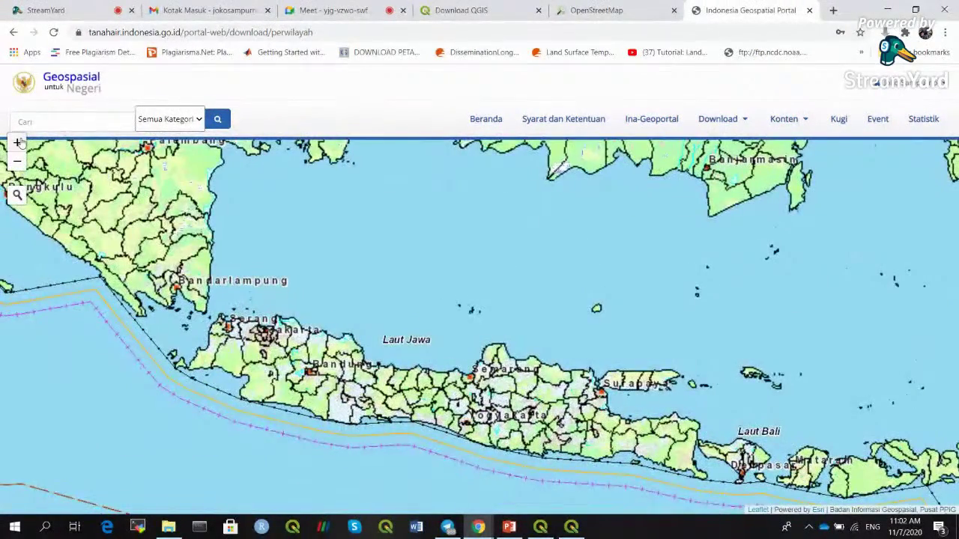
{"action": "left_click", "coordinate": [17, 142]}
{"action": "left_click_drag", "start_coordinate": [186, 250], "coordinate": [298, 168]}
{"action": "left_click_drag", "start_coordinate": [225, 315], "coordinate": [464, 139]}
{"action": "left_click_drag", "start_coordinate": [165, 259], "coordinate": [581, 334]}
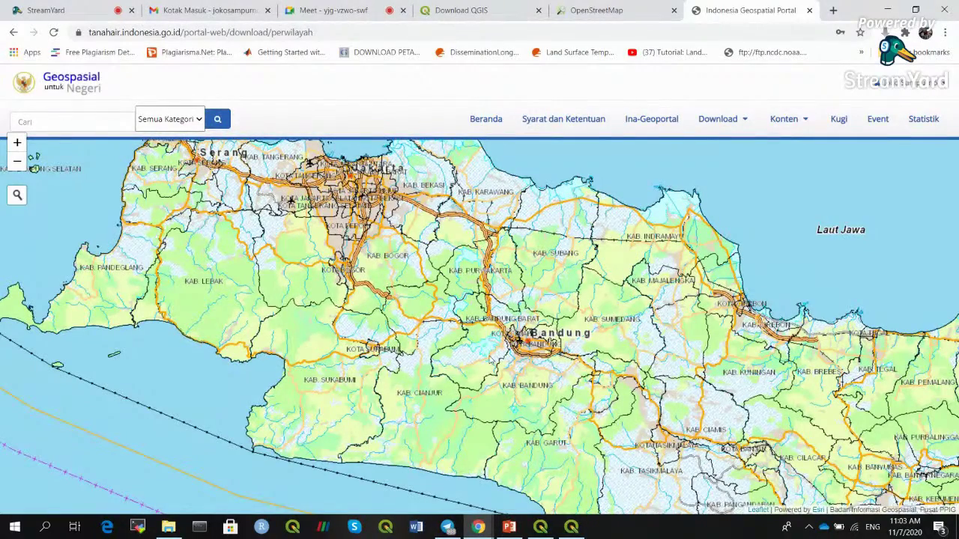
{"action": "left_click", "coordinate": [491, 361]}
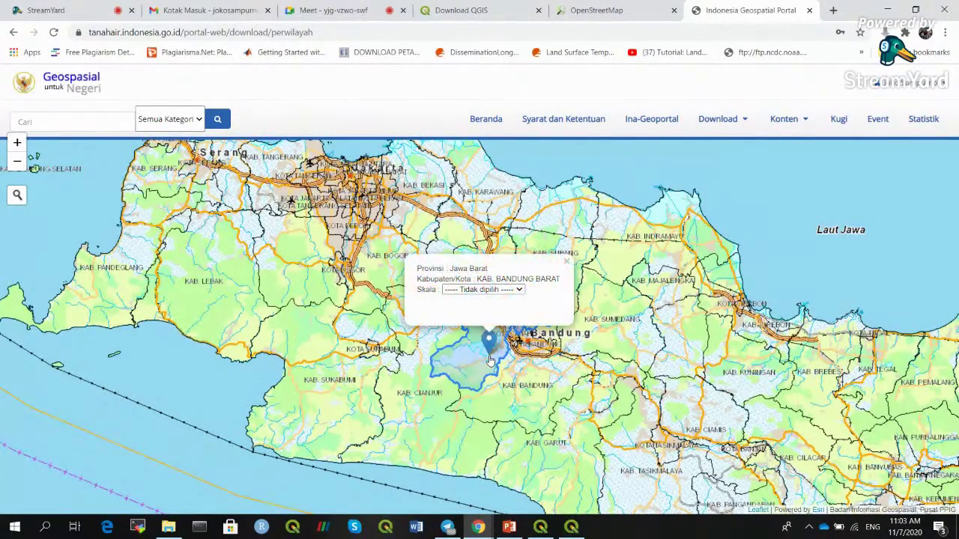
{"action": "left_click", "coordinate": [514, 289]}
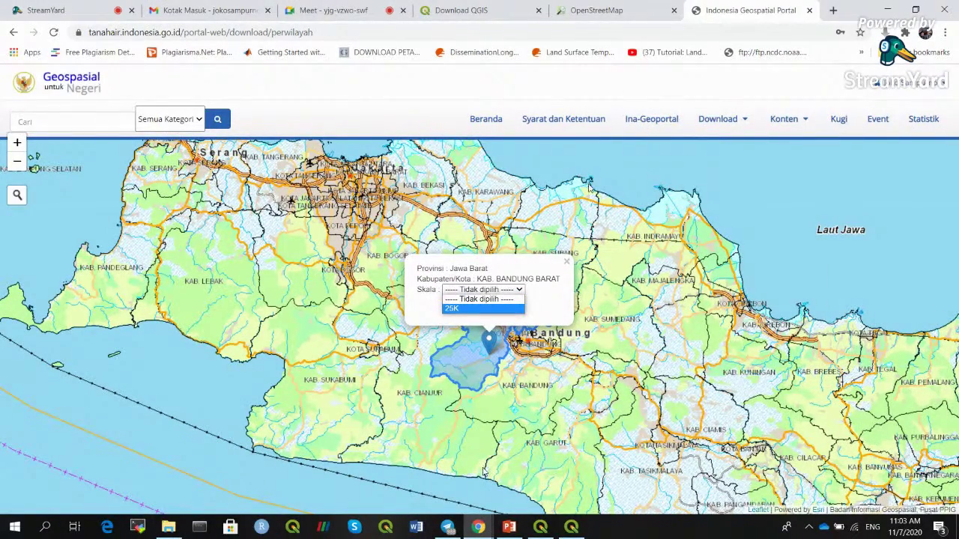
Return to PowerPoint, open the DEMNAS link on slide 26 in the browser, and load the site's DEMNAS download page.
{"action": "left_click", "coordinate": [509, 526]}
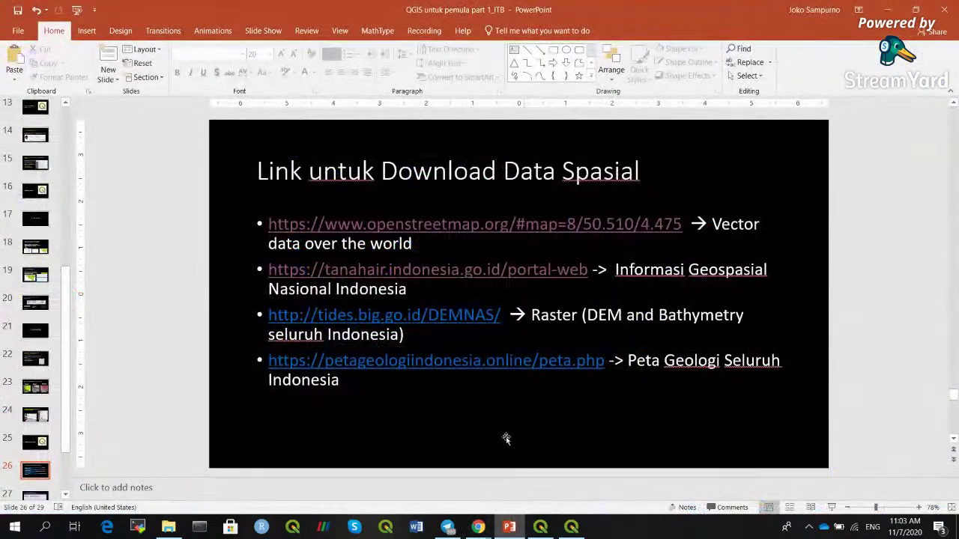
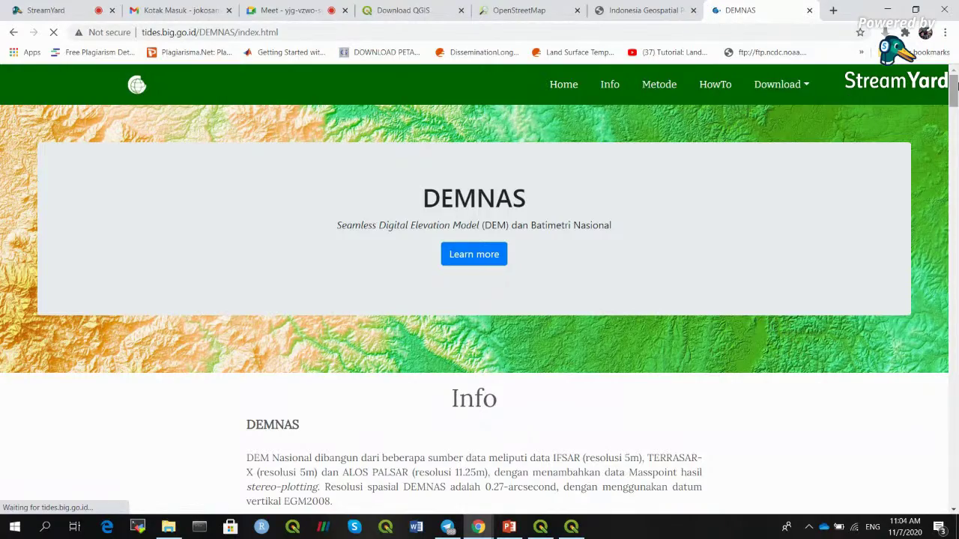
{"action": "left_click_drag", "start_coordinate": [954, 86], "coordinate": [955, 111]}
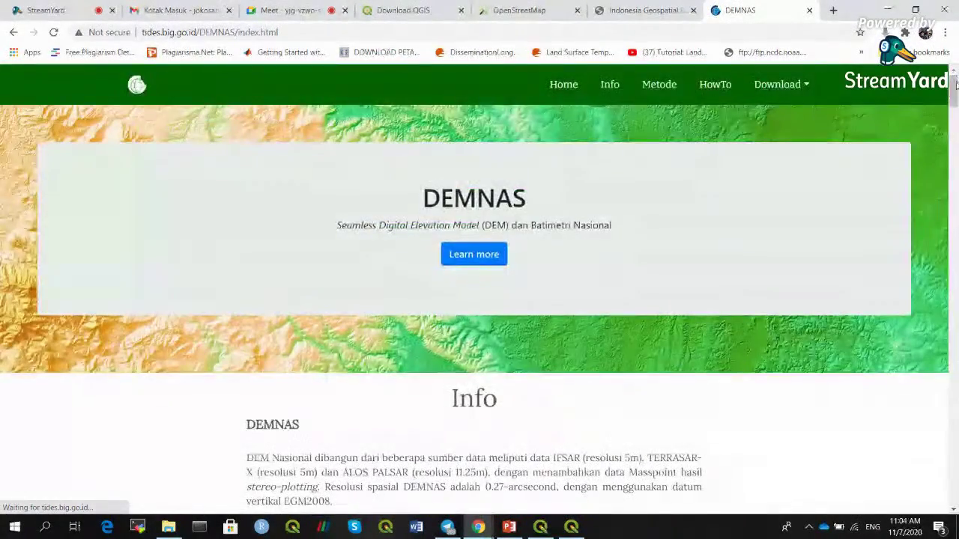
{"action": "left_click", "coordinate": [804, 93]}
{"action": "left_click", "coordinate": [788, 120]}
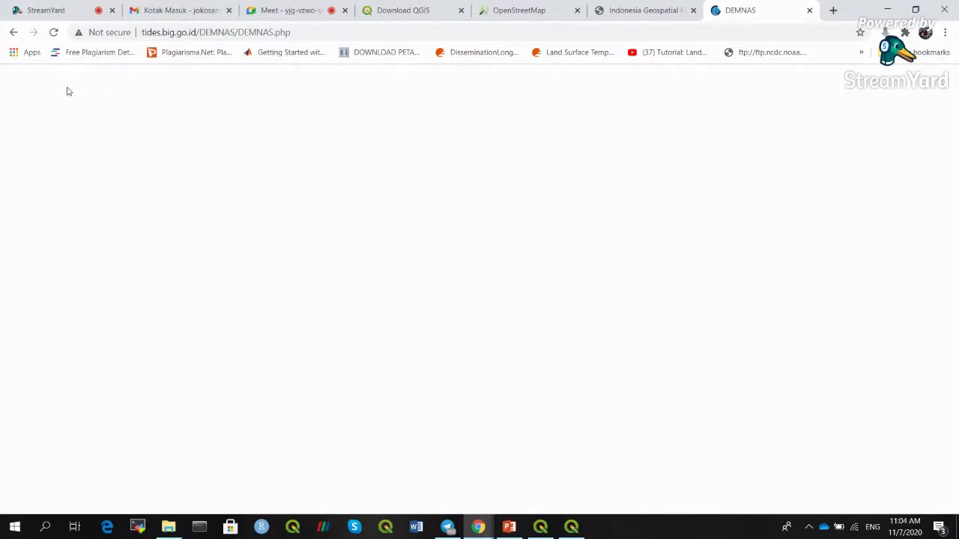
{"action": "left_click", "coordinate": [54, 33]}
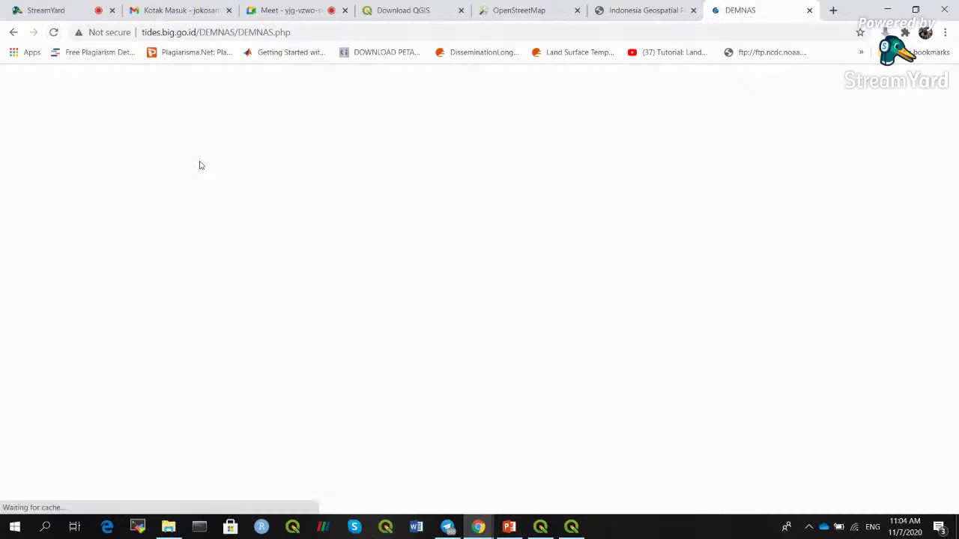
Switch to QGIS and examine the full extent of the boundary_administrative_Jakarta layers, hiding the polygon layer and showing it again.
{"action": "left_click", "coordinate": [570, 527]}
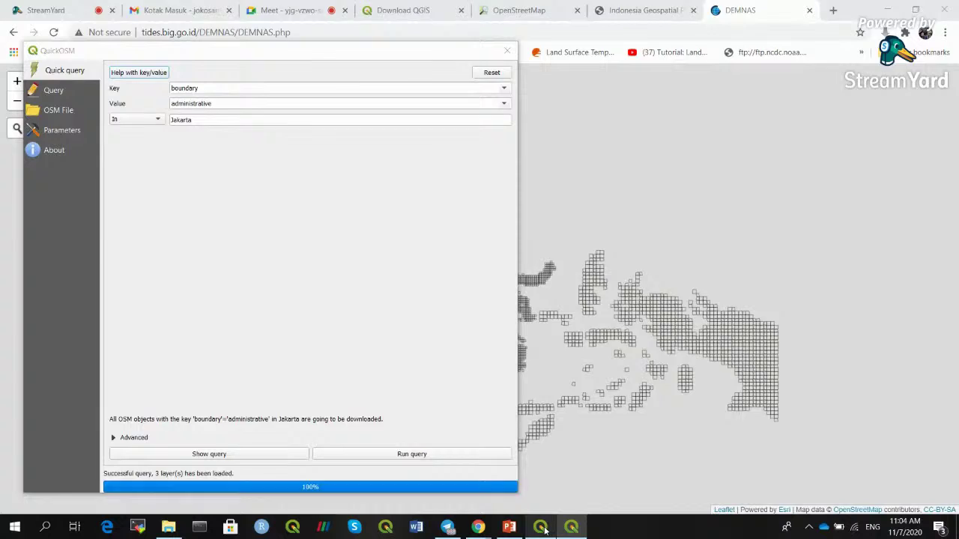
{"action": "left_click", "coordinate": [540, 527]}
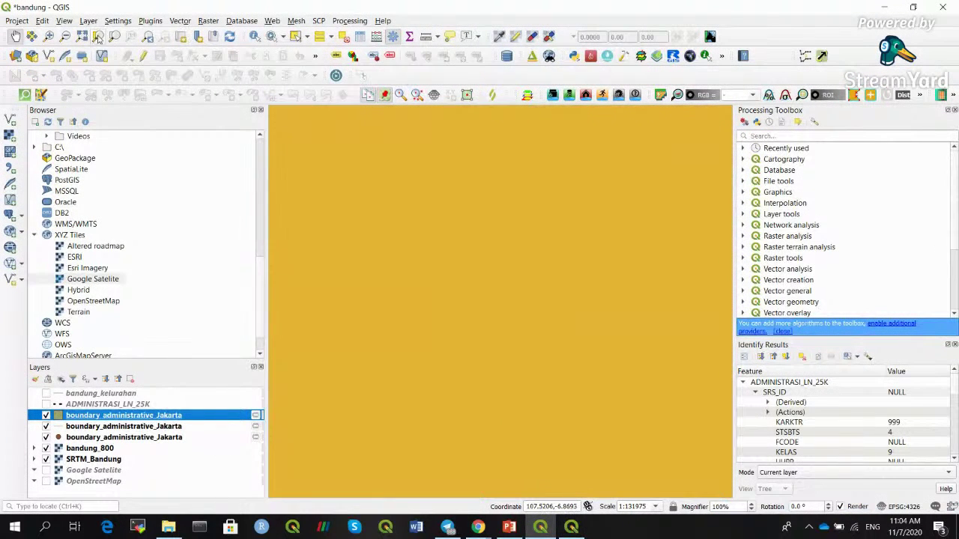
{"action": "left_click", "coordinate": [65, 36]}
{"action": "left_click", "coordinate": [397, 239]}
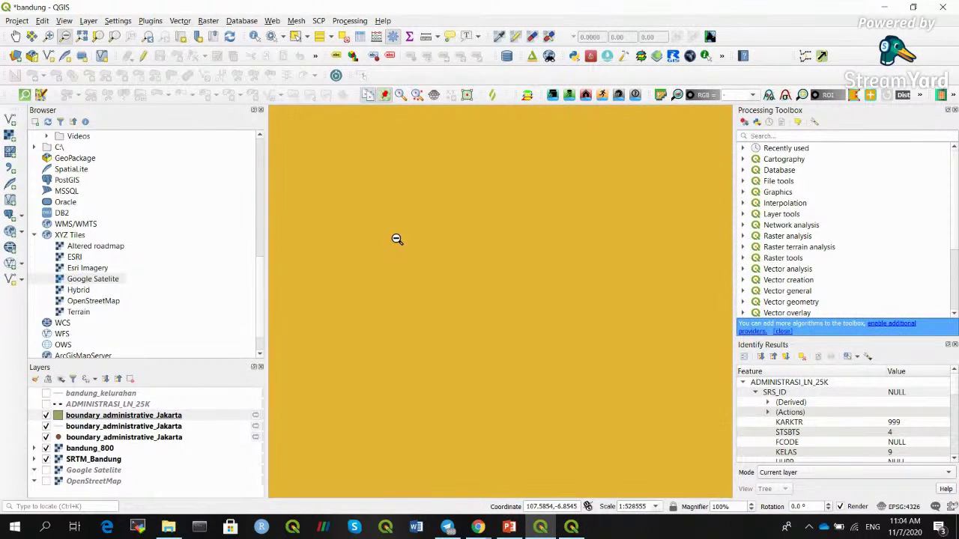
{"action": "left_click", "coordinate": [397, 239]}
{"action": "left_click", "coordinate": [397, 239]}
{"action": "left_click", "coordinate": [397, 239]}
{"action": "left_click", "coordinate": [397, 238]}
{"action": "left_click", "coordinate": [397, 239]}
{"action": "left_click", "coordinate": [397, 240]}
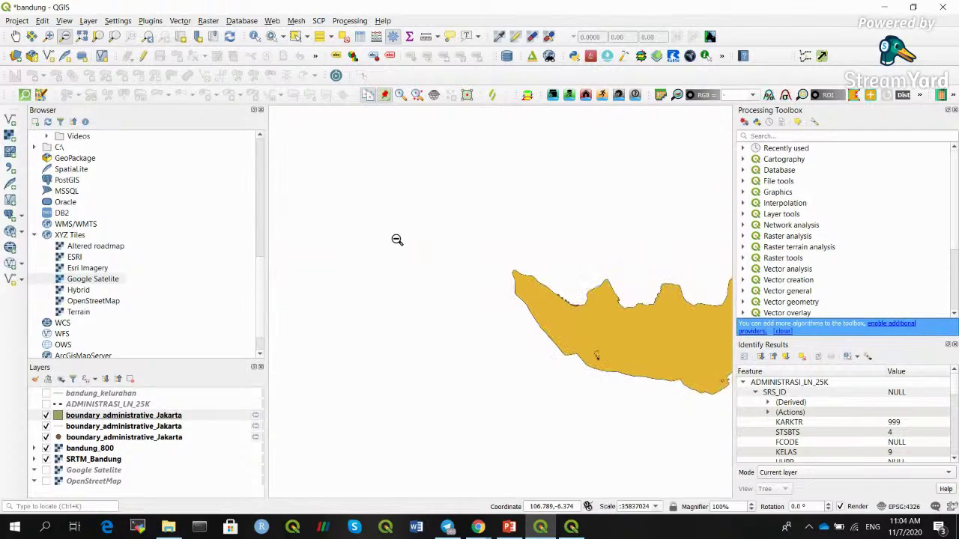
{"action": "left_click", "coordinate": [15, 36]}
{"action": "left_click_drag", "start_coordinate": [409, 200], "coordinate": [302, 175]}
{"action": "left_click_drag", "start_coordinate": [516, 253], "coordinate": [431, 250]}
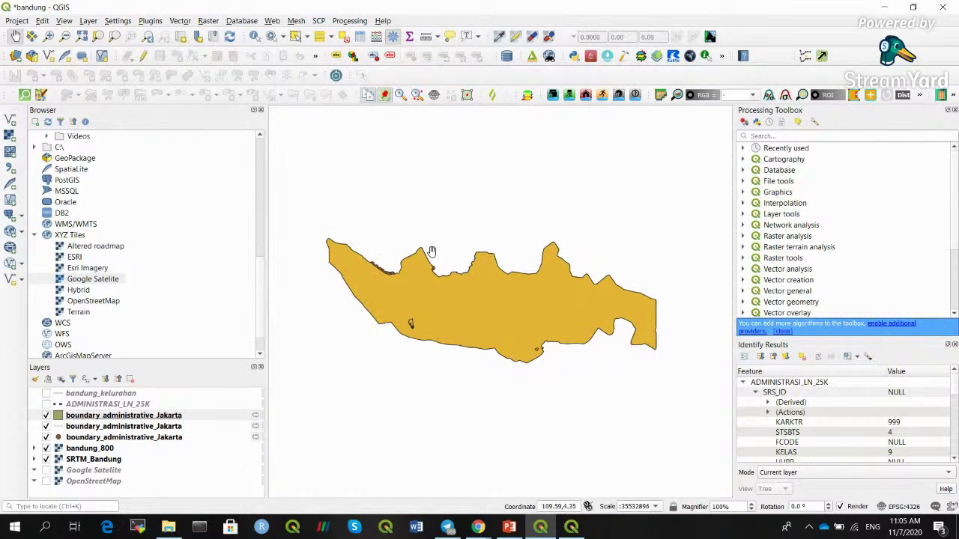
{"action": "left_click", "coordinate": [47, 415]}
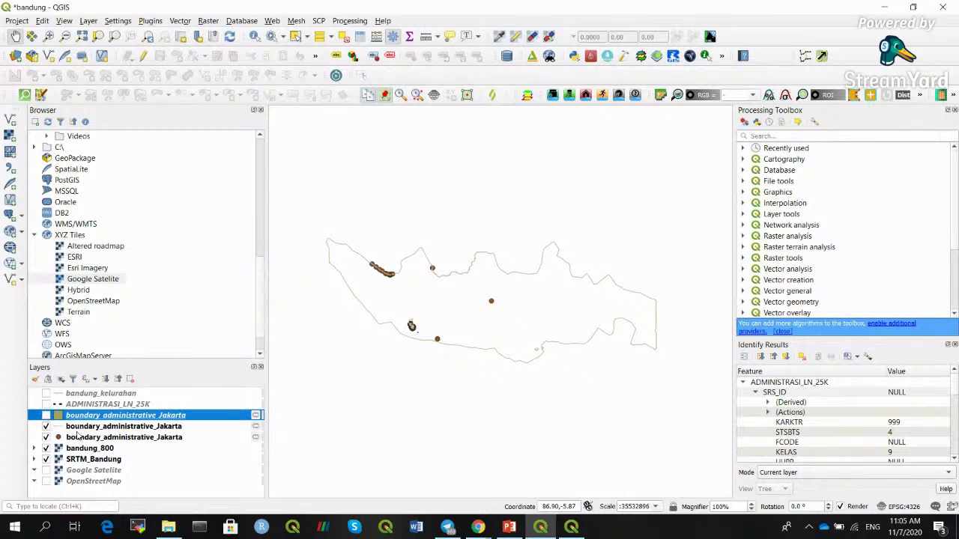
{"action": "left_click", "coordinate": [46, 415]}
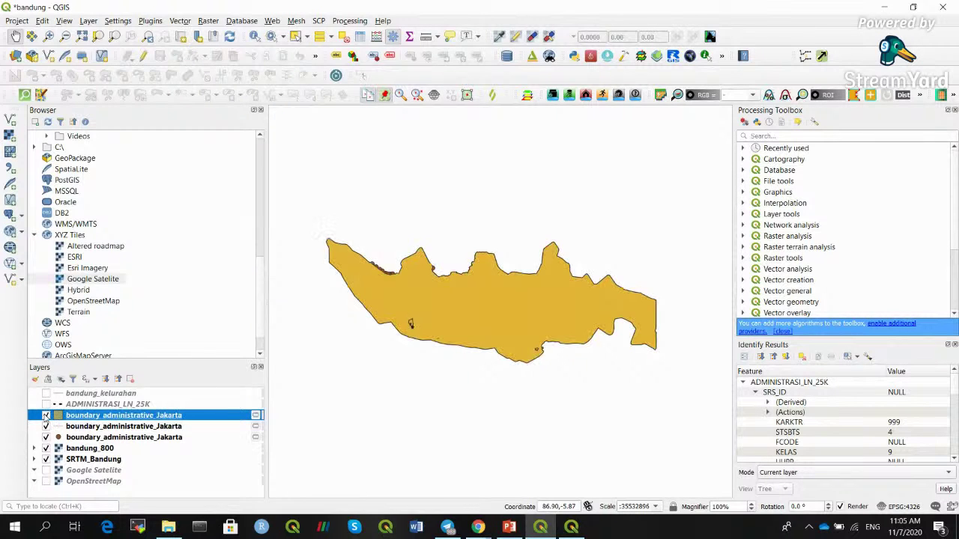
Show the OpenStreetMap basemap behind the boundary_administrative_Jakarta polygons at world scale.
{"action": "left_click", "coordinate": [65, 36]}
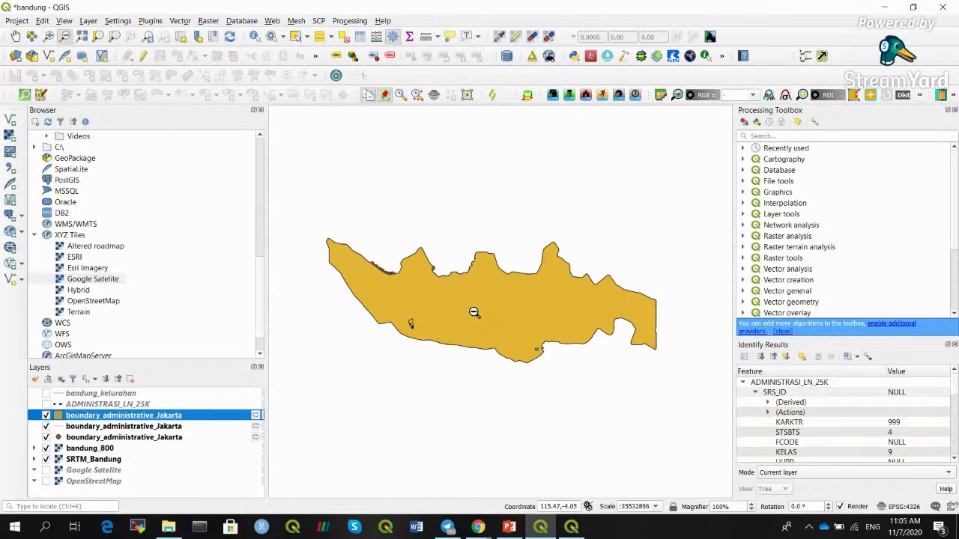
{"action": "left_click", "coordinate": [473, 312]}
{"action": "left_click", "coordinate": [473, 312]}
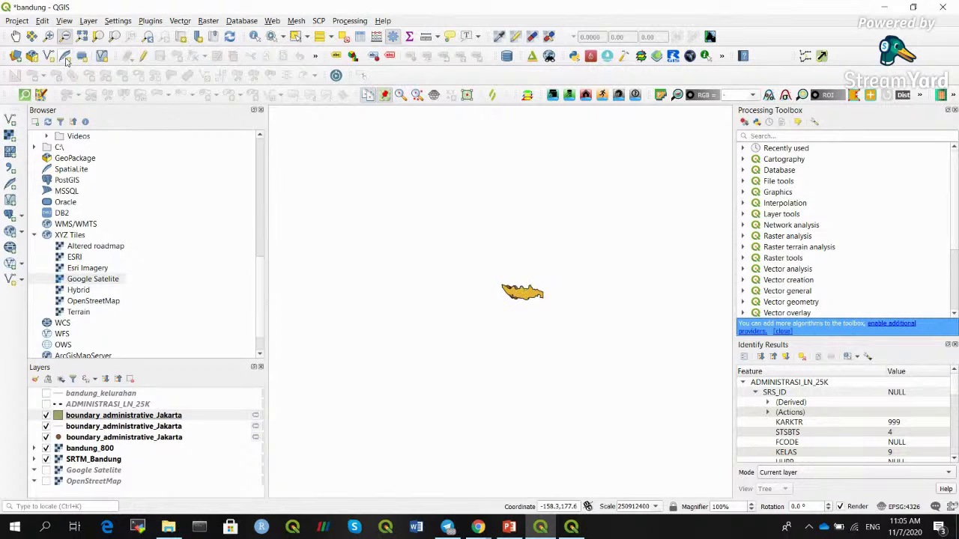
{"action": "left_click", "coordinate": [46, 481]}
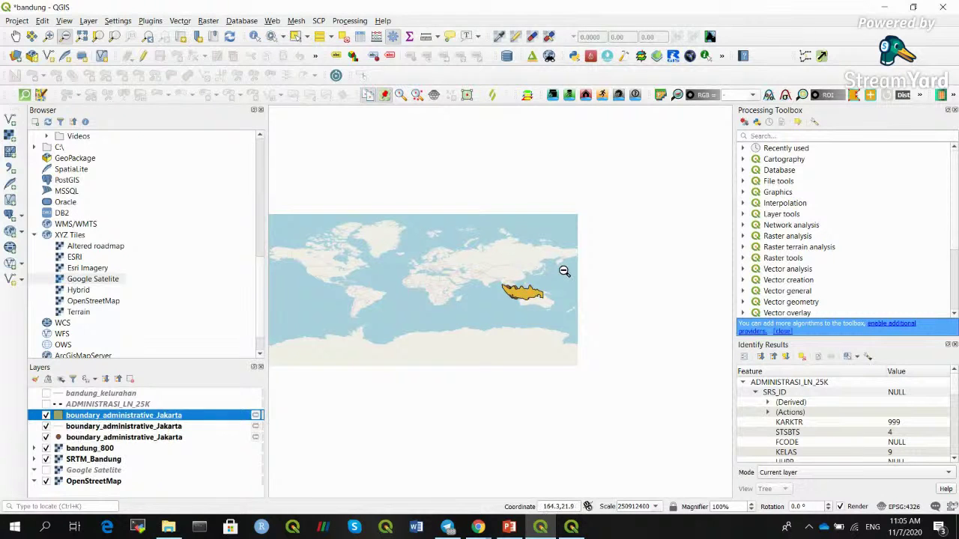
Hide the boundary_administrative_Jakarta polygon layer and remove it from the project.
{"action": "left_click", "coordinate": [46, 416]}
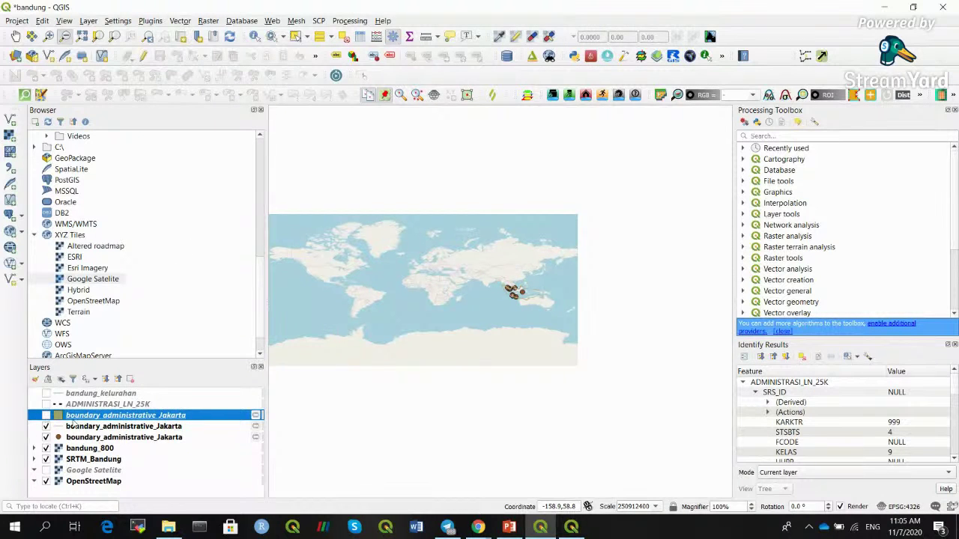
{"action": "left_click", "coordinate": [129, 380]}
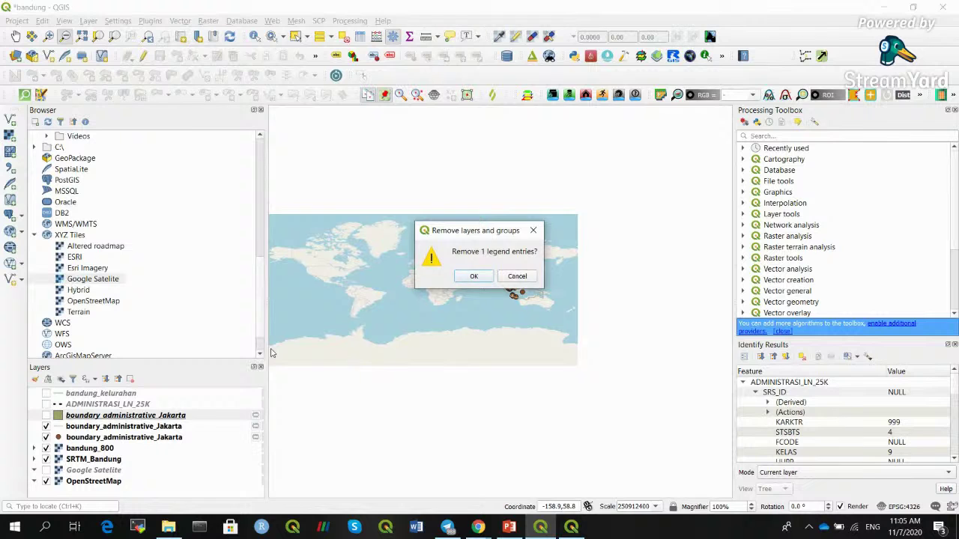
{"action": "left_click", "coordinate": [480, 277]}
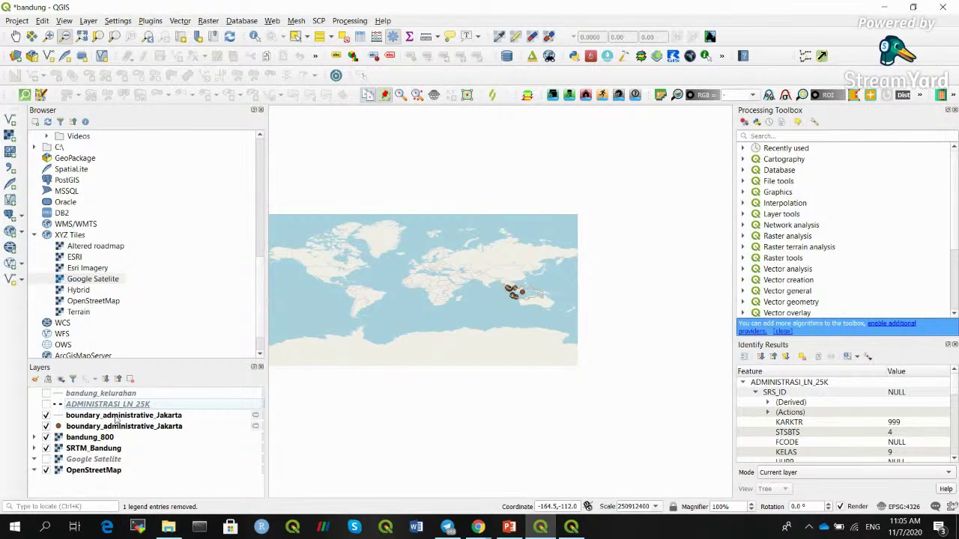
Hide the OpenStreetMap basemap and the boundary_administrative_Jakarta line layer, leaving the boundary points in view.
{"action": "left_click", "coordinate": [82, 37]}
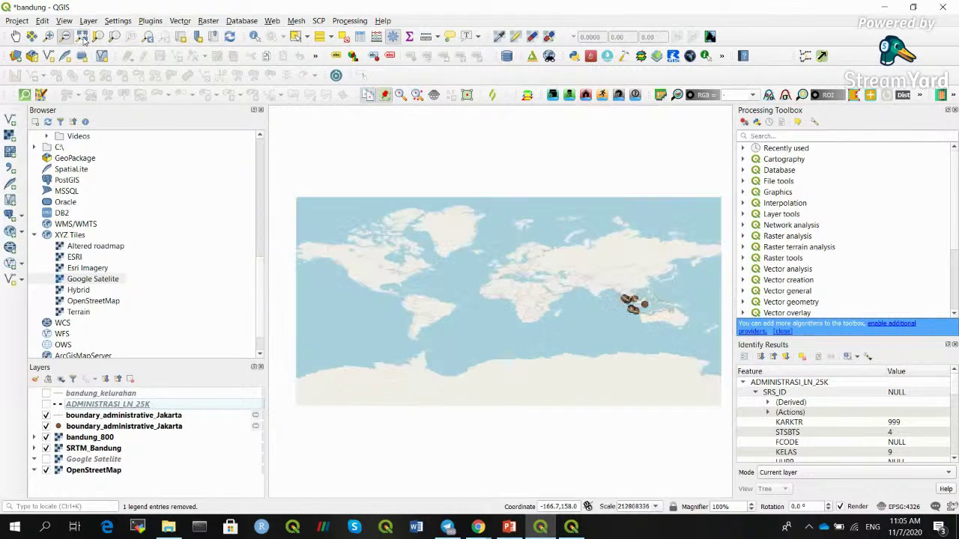
{"action": "left_click", "coordinate": [46, 471]}
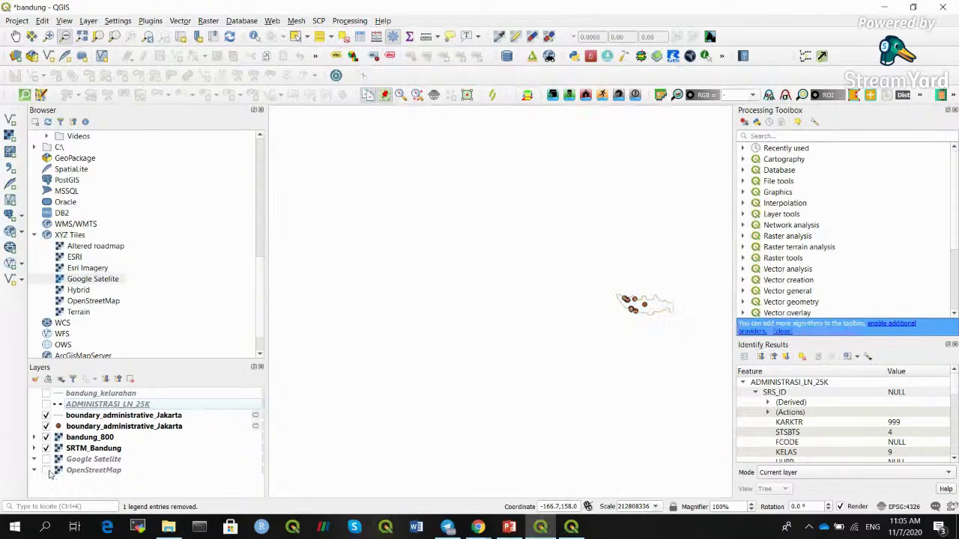
{"action": "left_click", "coordinate": [82, 38]}
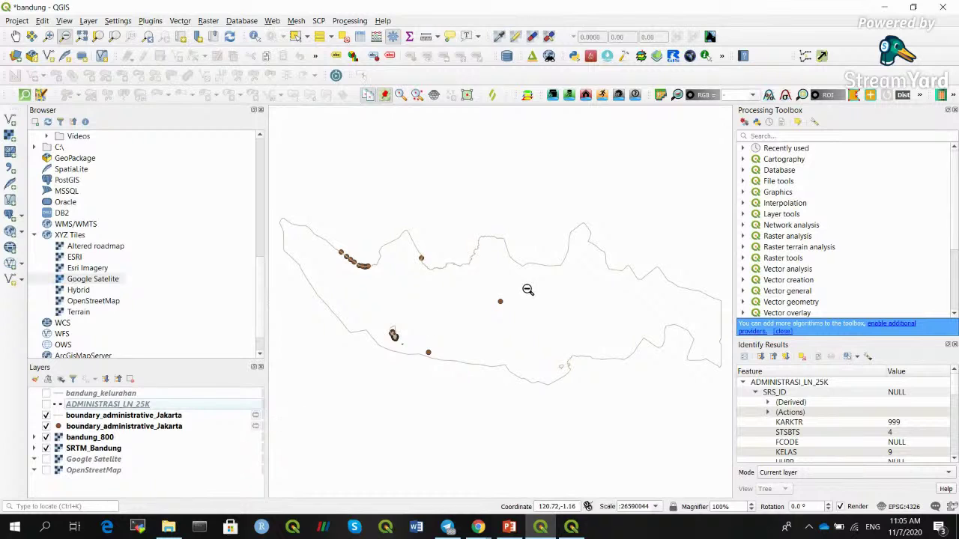
{"action": "left_click", "coordinate": [45, 415]}
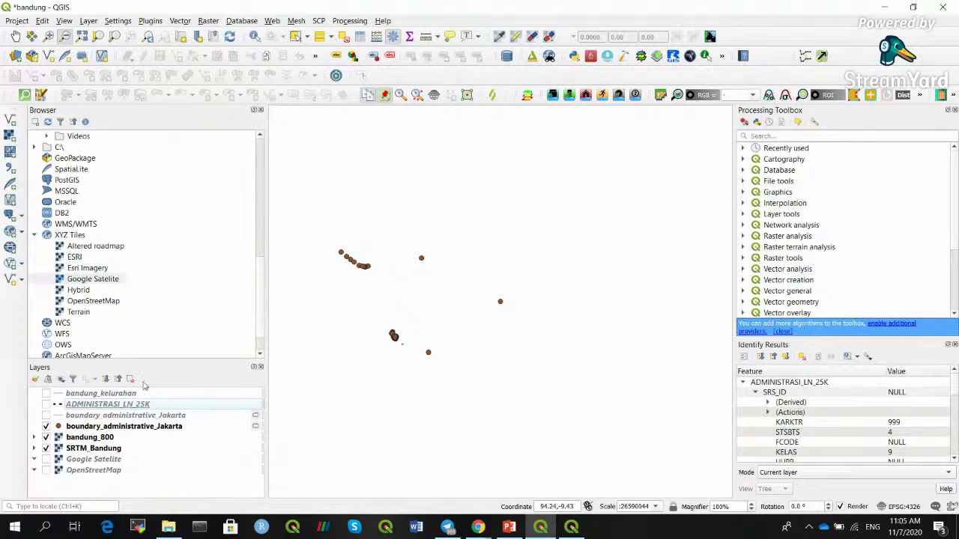
{"action": "left_click", "coordinate": [48, 36]}
{"action": "left_click_drag", "start_coordinate": [348, 254], "coordinate": [398, 290]}
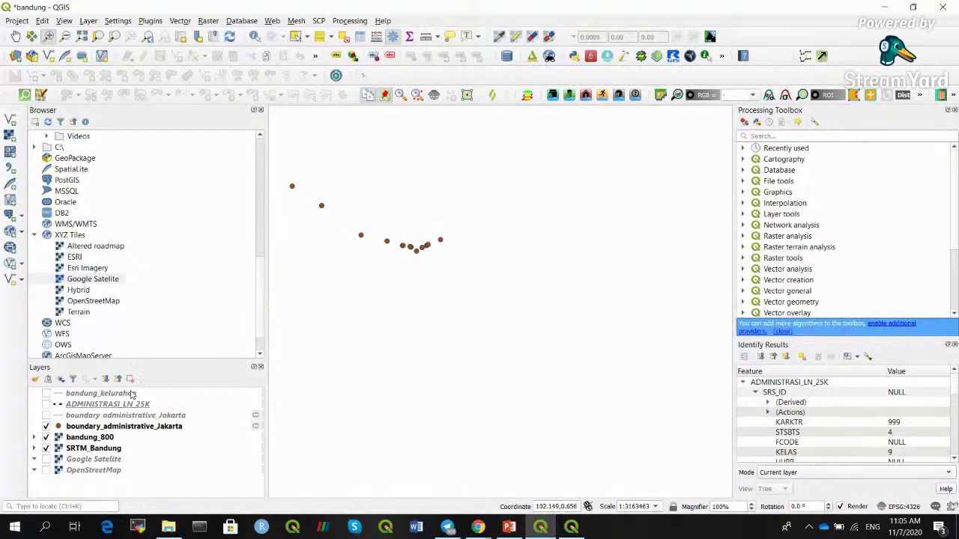
Identify one of the points in the boundary_administrative_Jakarta point layer.
{"action": "left_click", "coordinate": [255, 36]}
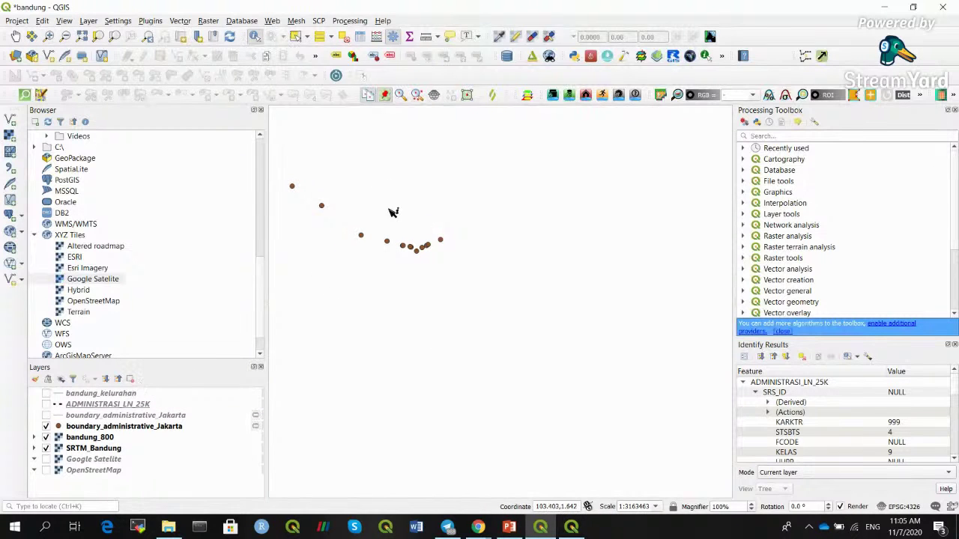
{"action": "left_click", "coordinate": [363, 238]}
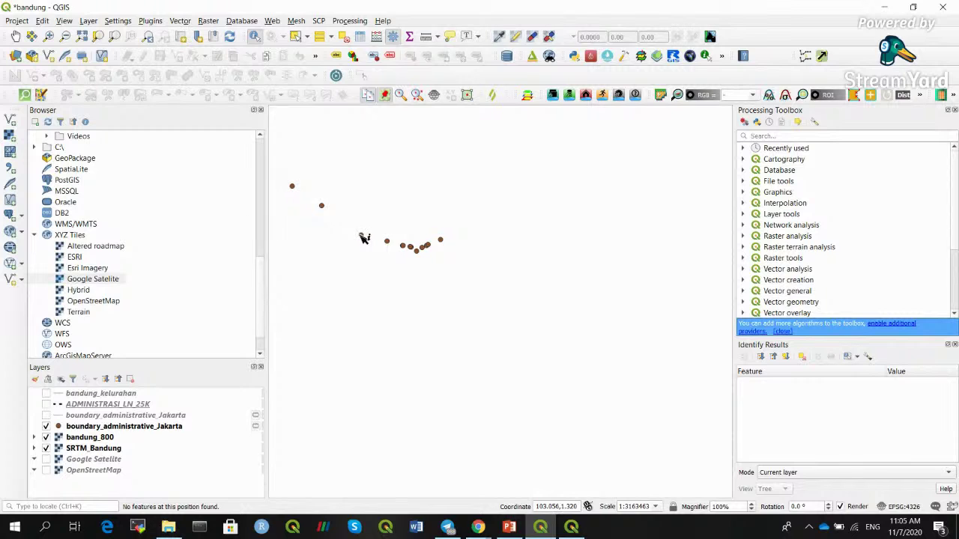
{"action": "left_click", "coordinate": [137, 427]}
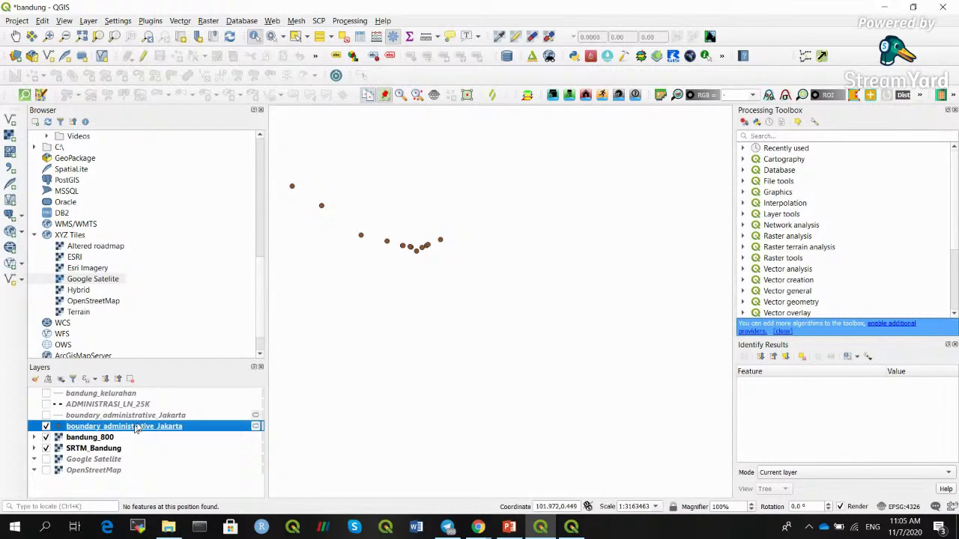
{"action": "left_click", "coordinate": [362, 236]}
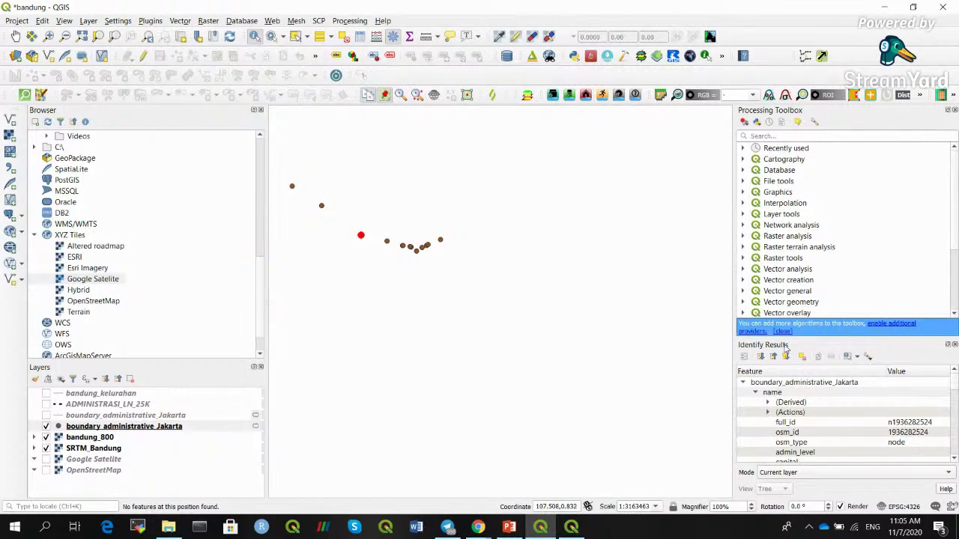
Widen the Identify Results area and examine the attributes of the clustered boundary_administrative_Jakarta points.
{"action": "left_click", "coordinate": [732, 345]}
{"action": "left_click_drag", "start_coordinate": [731, 345], "coordinate": [610, 345]}
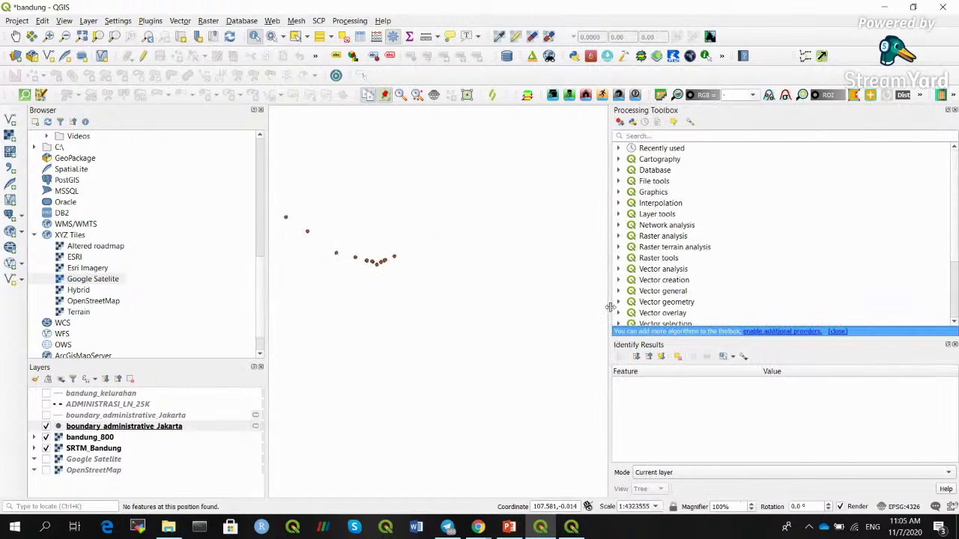
{"action": "left_click", "coordinate": [389, 262]}
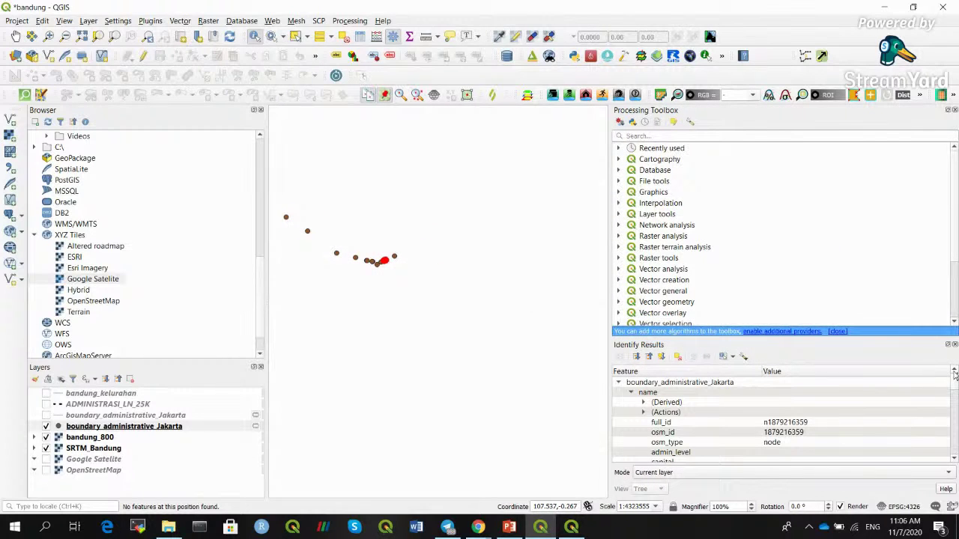
{"action": "left_click_drag", "start_coordinate": [954, 382], "coordinate": [954, 442]}
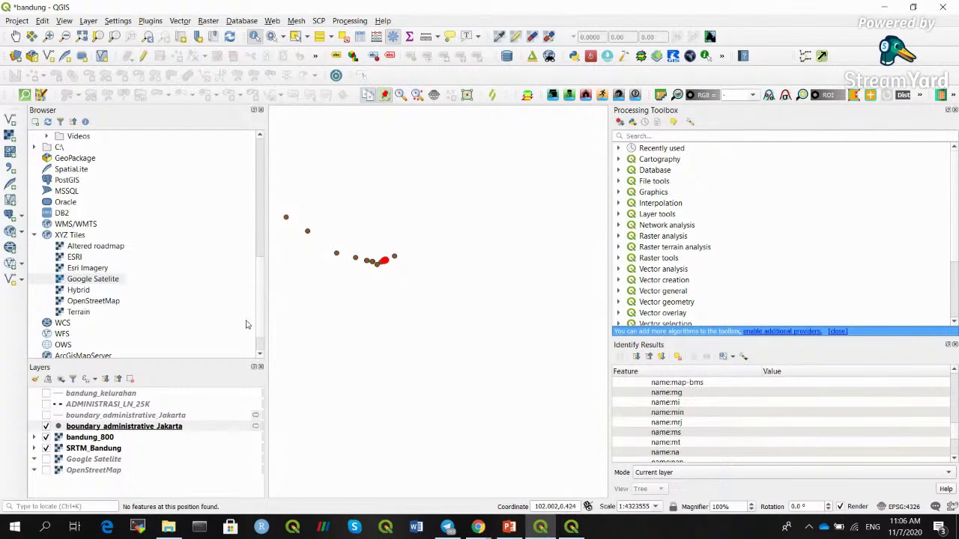
{"action": "left_click", "coordinate": [90, 428]}
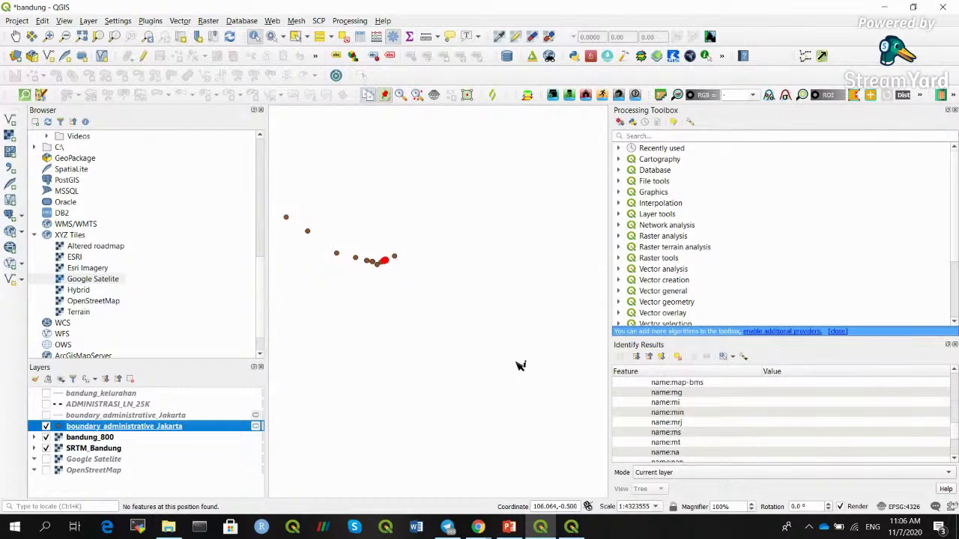
Switch to the DEMNAS map in the browser and download the DEMNAS_1209-31 tile in Jawa Barat.
{"action": "left_click", "coordinate": [477, 526]}
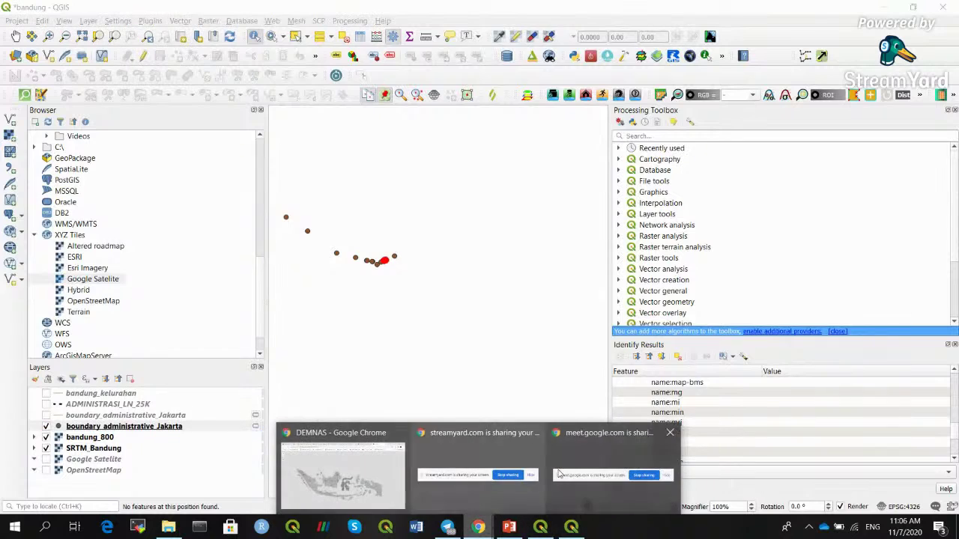
{"action": "left_click", "coordinate": [359, 477]}
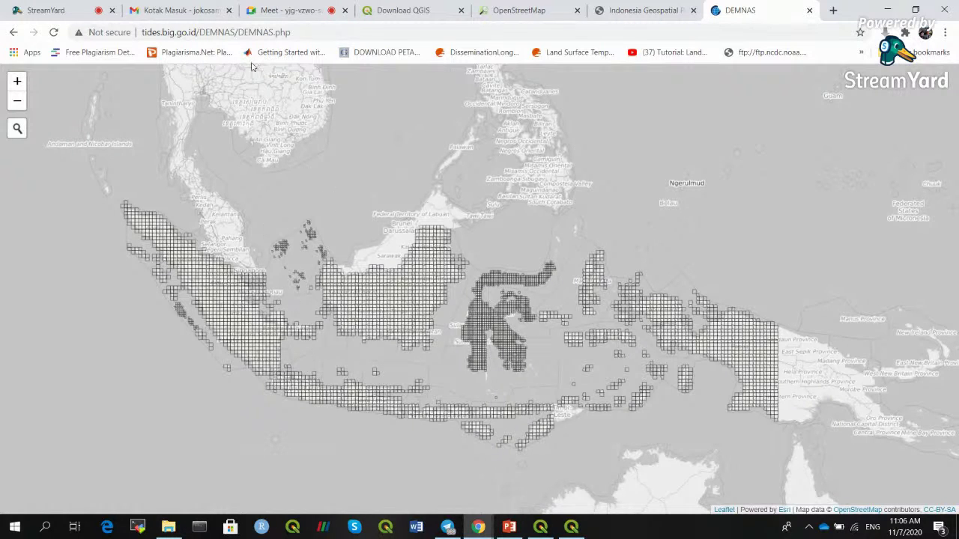
{"action": "left_click", "coordinate": [17, 80]}
{"action": "key", "text": "plus"}
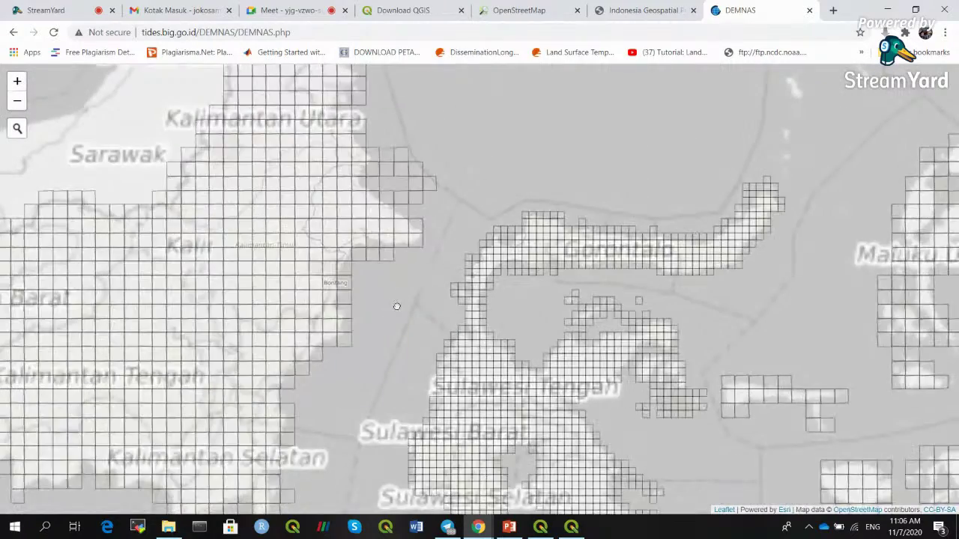
{"action": "key", "text": "Down"}
{"action": "key", "text": "Down"}
{"action": "key", "text": "Down"}
{"action": "key", "text": "Down"}
{"action": "key", "text": "Down"}
{"action": "key", "text": "Left"}
{"action": "key", "text": "Left"}
{"action": "key", "text": "Left"}
{"action": "key", "text": "Left"}
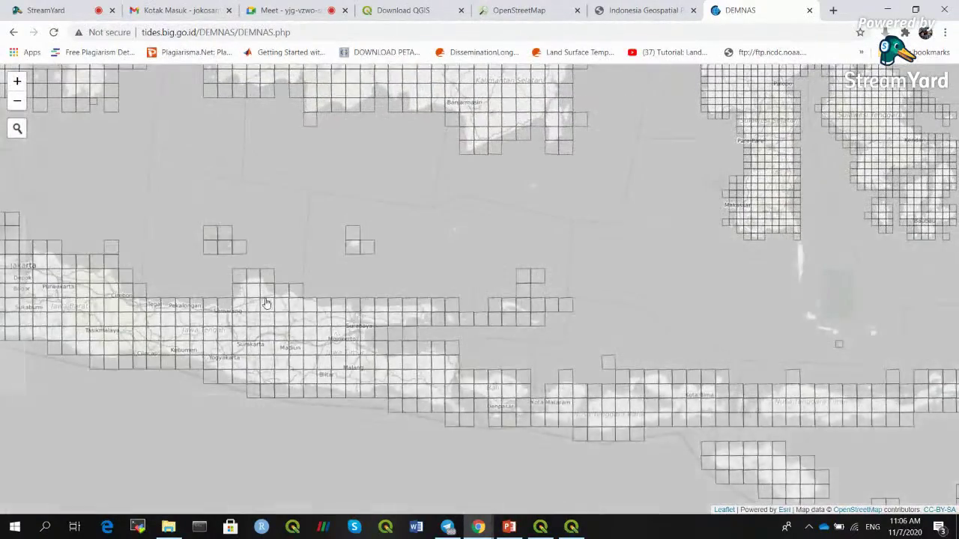
{"action": "left_click_drag", "start_coordinate": [266, 303], "coordinate": [526, 315]}
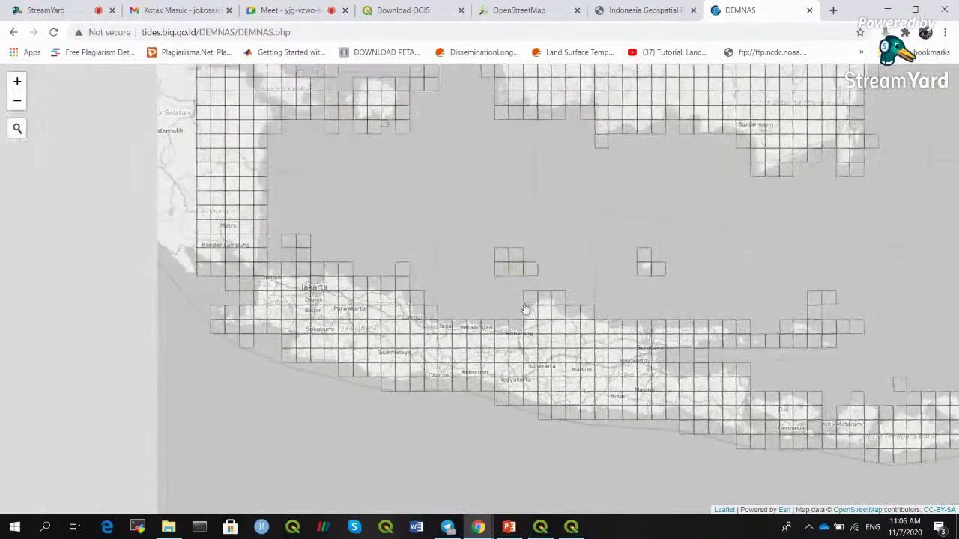
{"action": "left_click", "coordinate": [359, 332]}
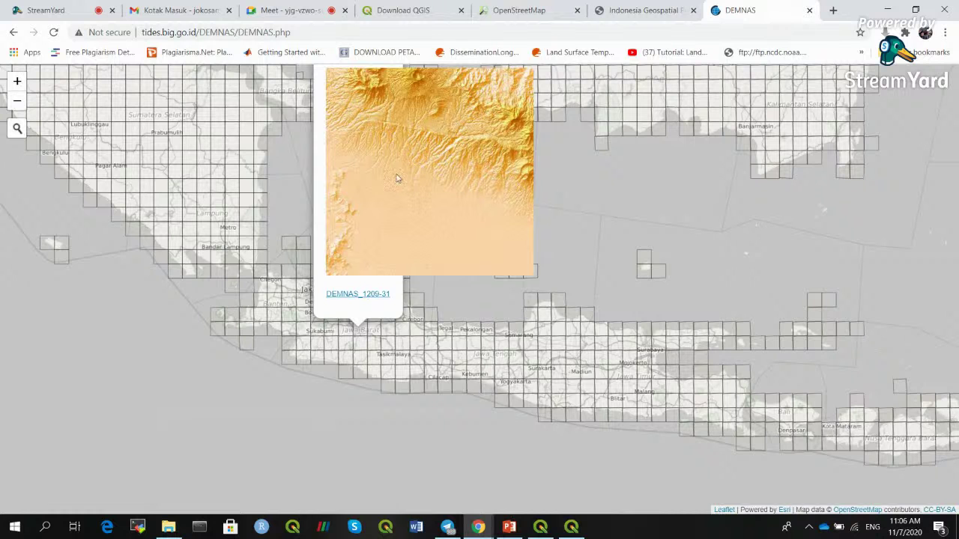
{"action": "left_click", "coordinate": [367, 295]}
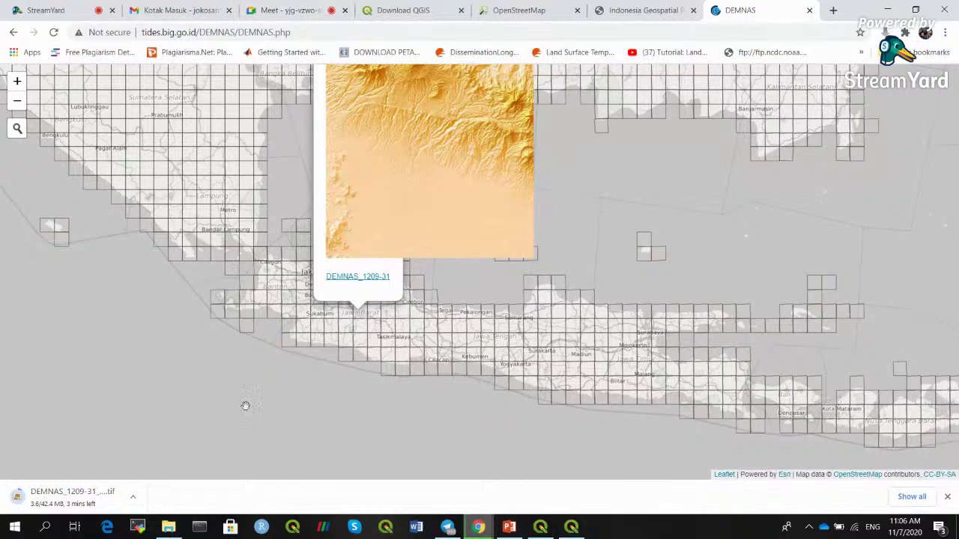
Open the petageologiindonesia.online link from slide 26 in PowerPoint and preview the Lahat 1012 geological map sheet.
{"action": "left_click", "coordinate": [510, 525]}
{"action": "left_click", "coordinate": [173, 390]}
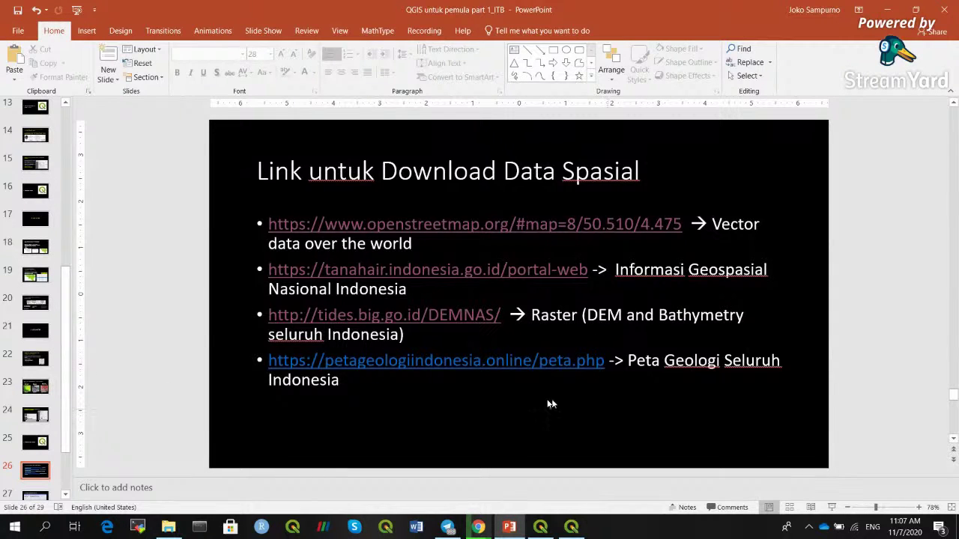
{"action": "left_click", "coordinate": [763, 382]}
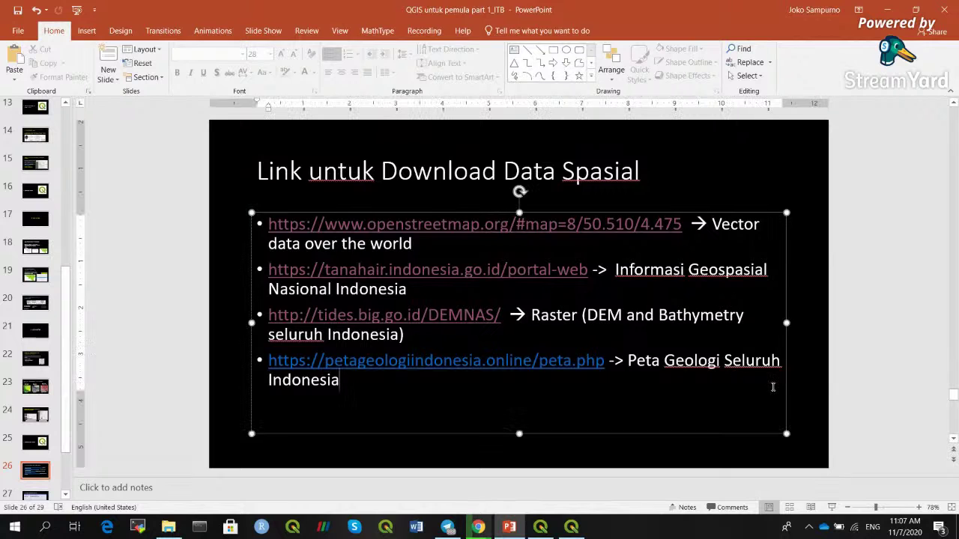
{"action": "left_click", "coordinate": [521, 362], "text": "ctrl"}
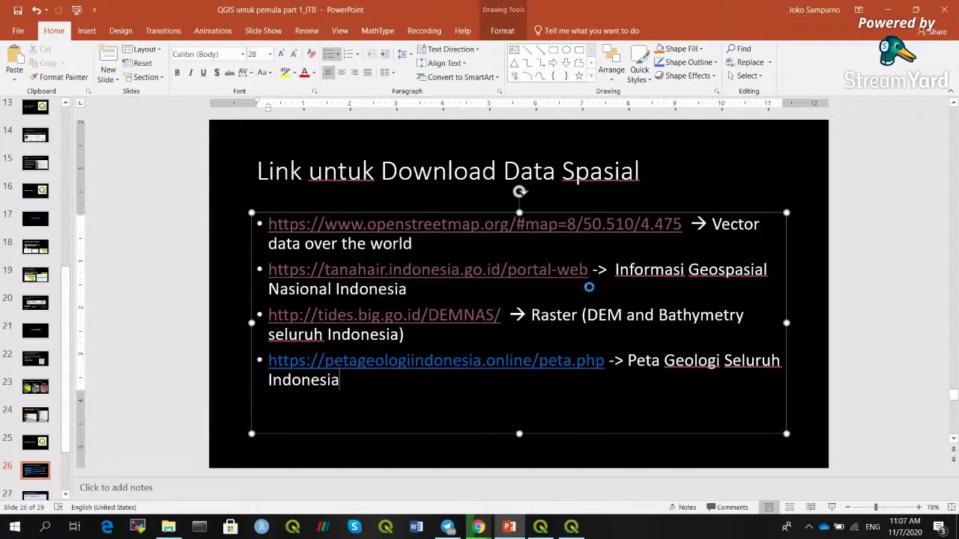
{"action": "left_click", "coordinate": [477, 527]}
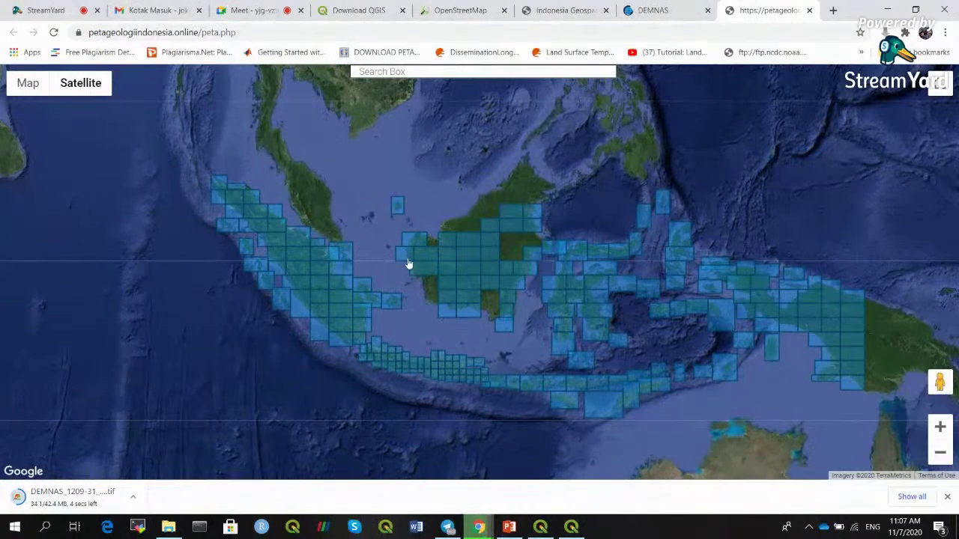
{"action": "left_click", "coordinate": [336, 312]}
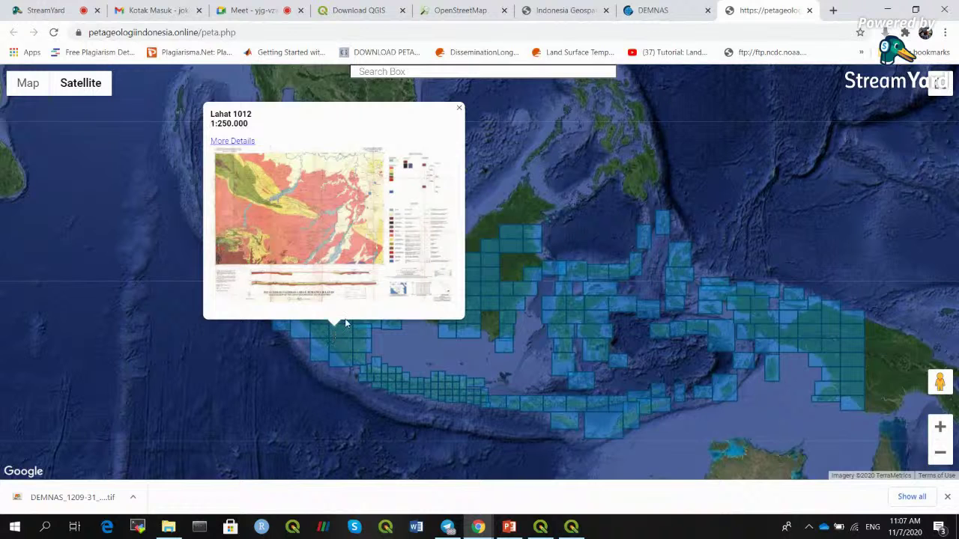
{"action": "left_click", "coordinate": [459, 108]}
Switch to QGIS, hide the boundary_administrative_Jakarta points, and replace the Google Satelite basemap with OpenStreetMap.
{"action": "key", "text": "alt+Tab"}
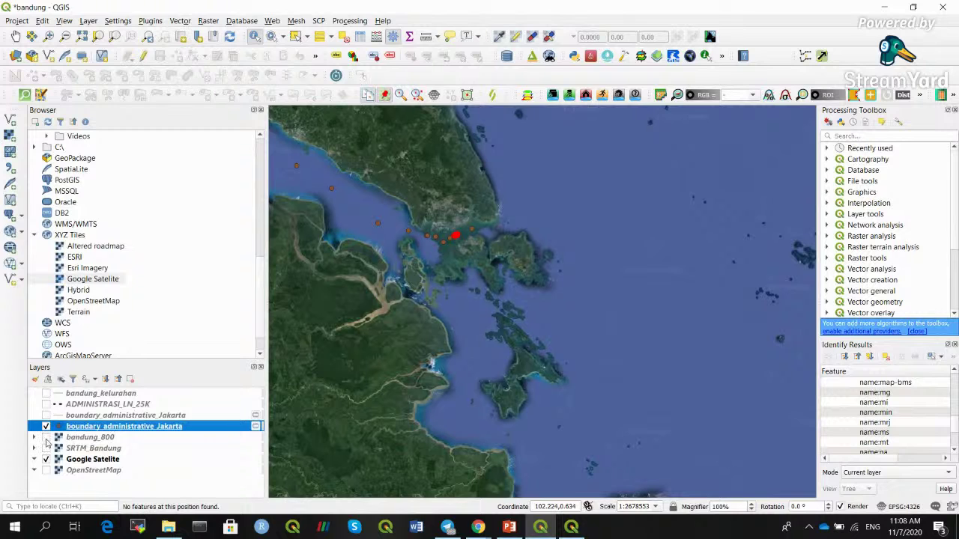
{"action": "left_click", "coordinate": [47, 426]}
{"action": "left_click", "coordinate": [46, 471]}
{"action": "left_click", "coordinate": [47, 460]}
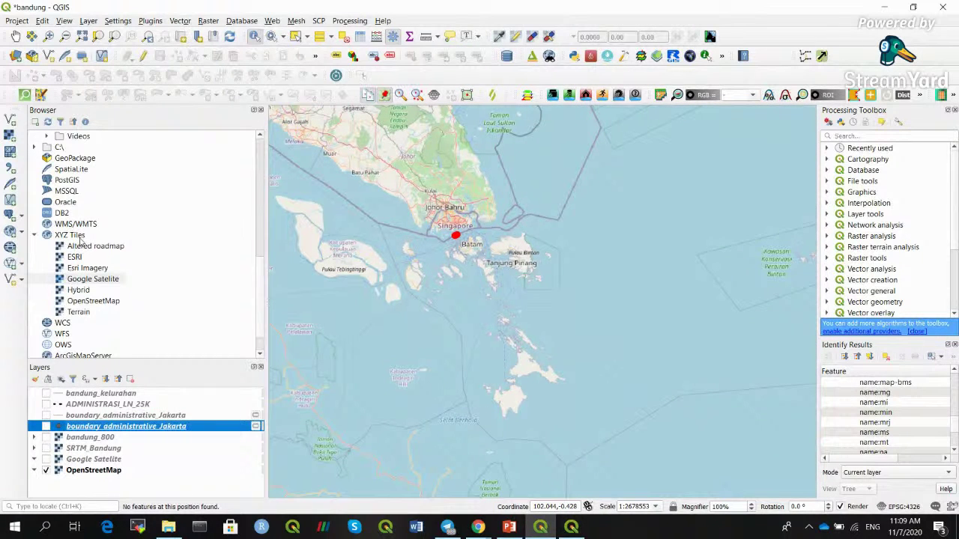
Start a new XYZ Tiles connection and copy the Stamen Terrain URL from slide 27 in PowerPoint.
{"action": "left_click", "coordinate": [80, 237]}
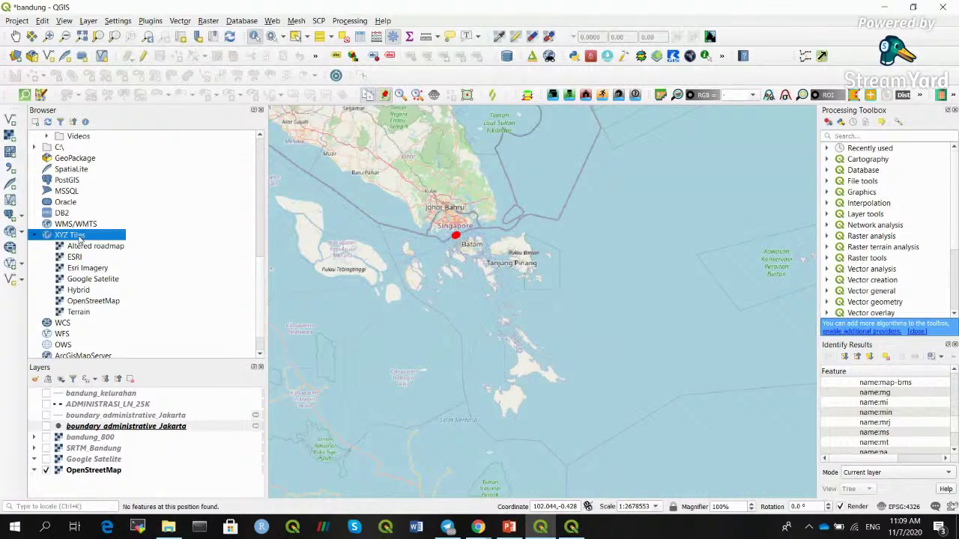
{"action": "right_click", "coordinate": [78, 236]}
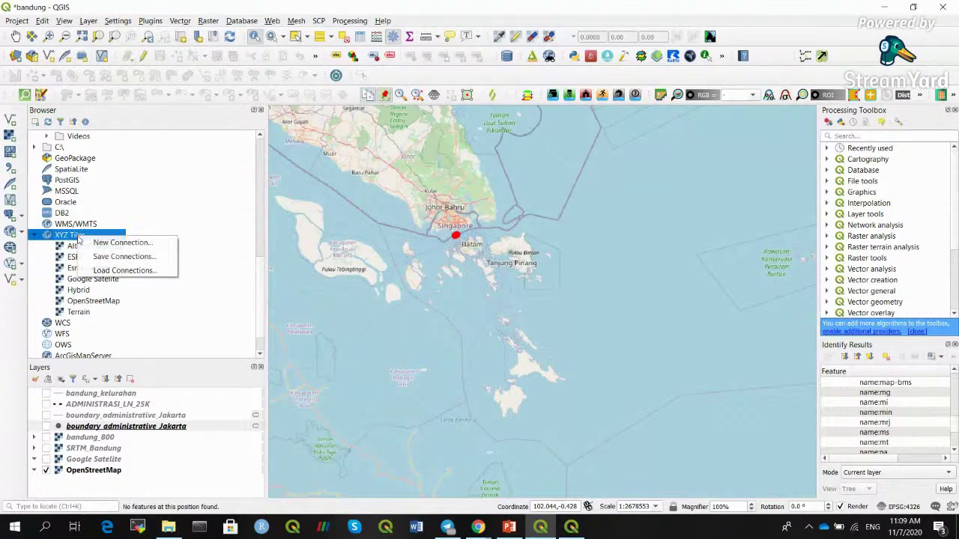
{"action": "left_click", "coordinate": [120, 242]}
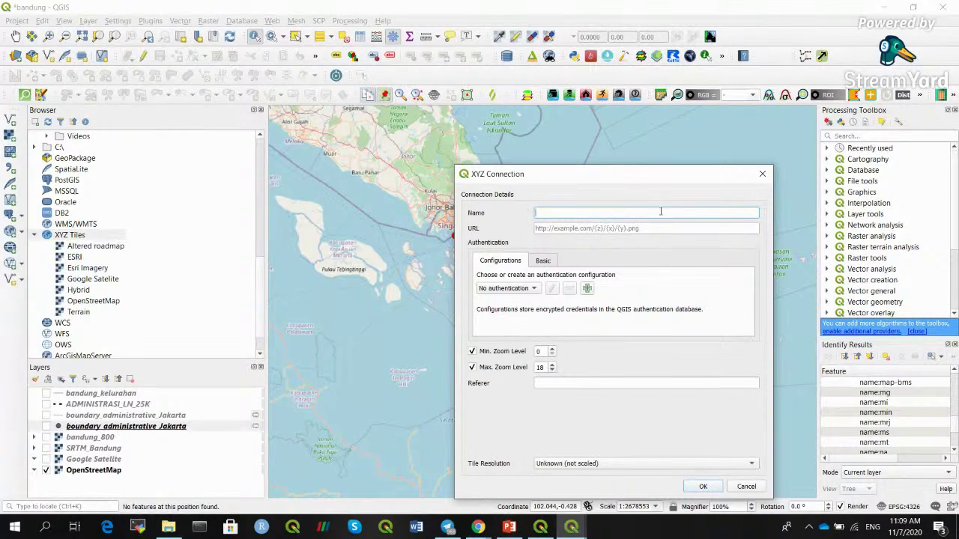
{"action": "left_click", "coordinate": [595, 229]}
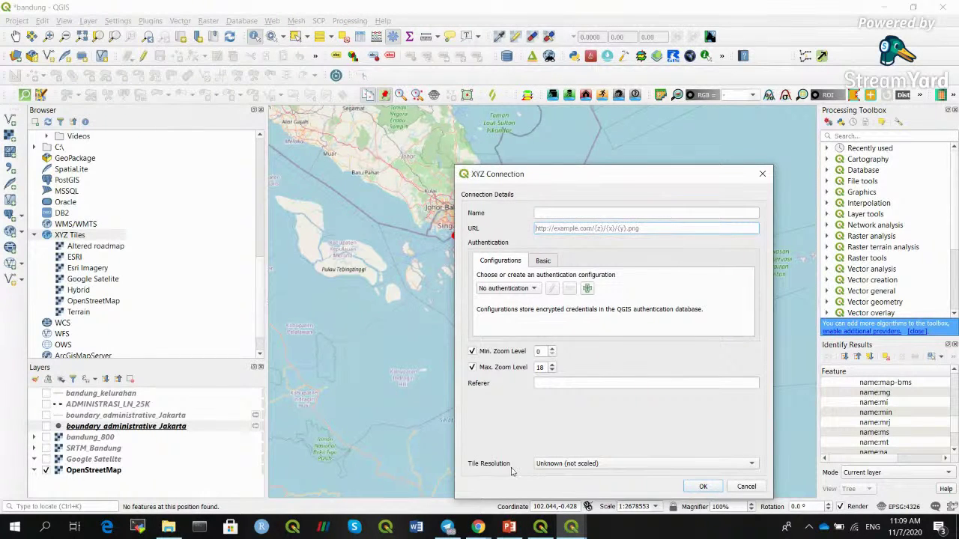
{"action": "left_click", "coordinate": [511, 527]}
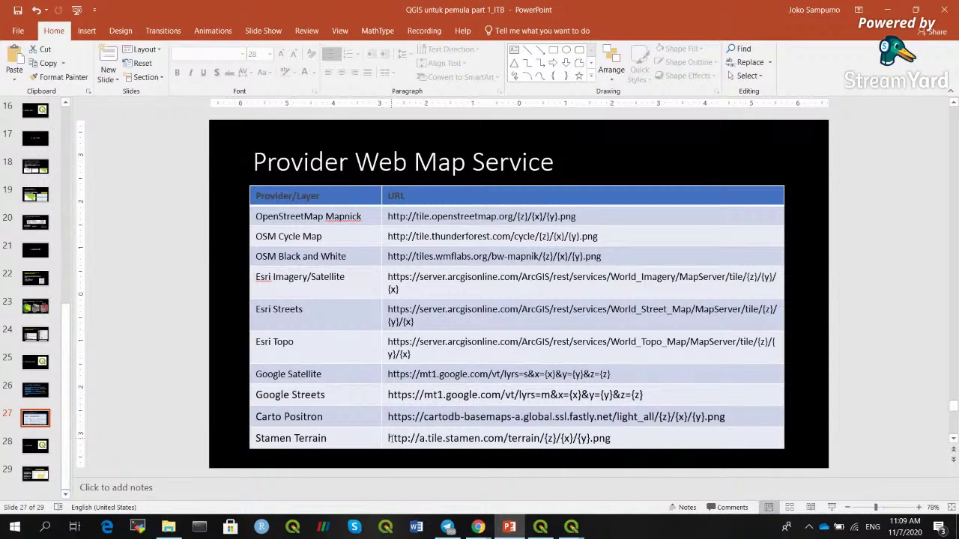
{"action": "left_click", "coordinate": [390, 438]}
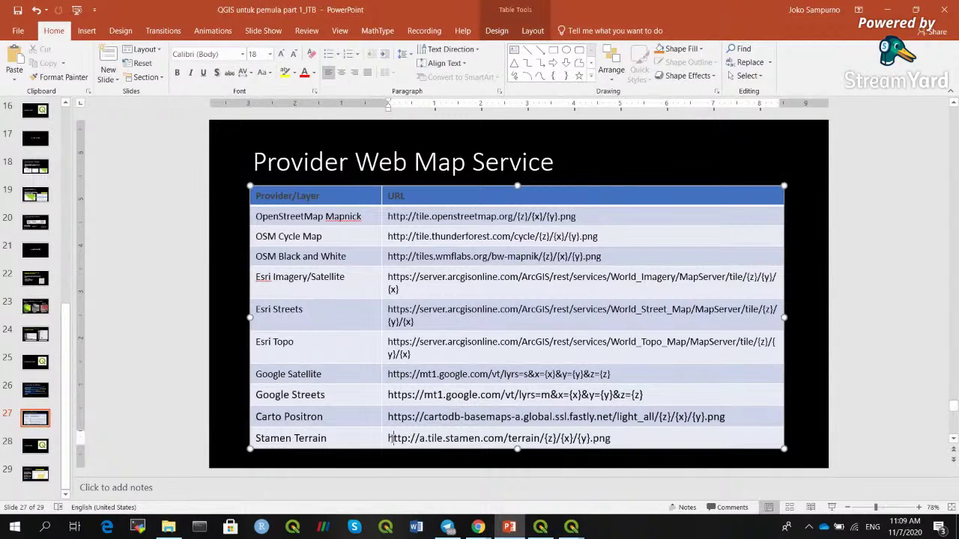
{"action": "left_click_drag", "start_coordinate": [389, 438], "coordinate": [607, 439]}
{"action": "key", "text": "ctrl+c"}
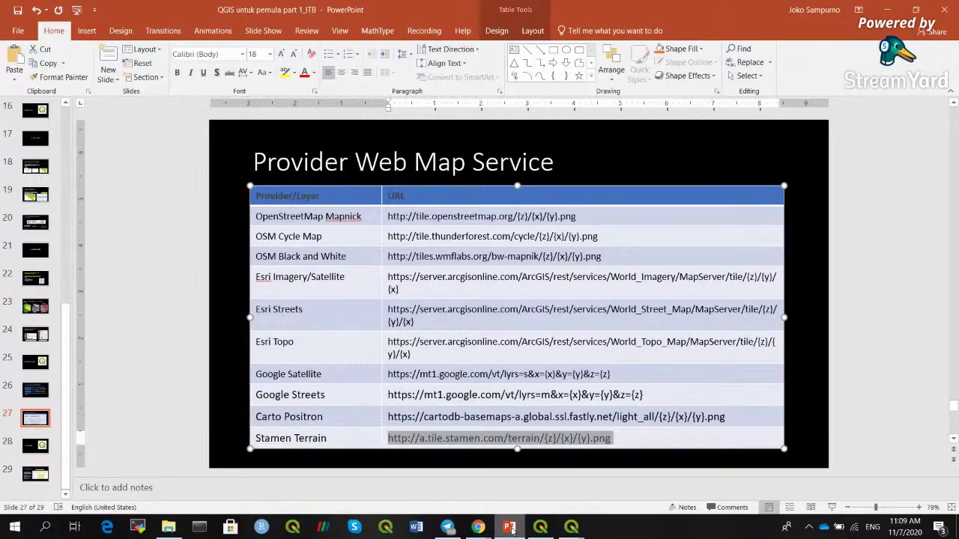
Switch back to QGIS, paste the Stamen Terrain URL into the XYZ connection, name it stamen, and save it.
{"action": "mouse_move", "coordinate": [540, 529]}
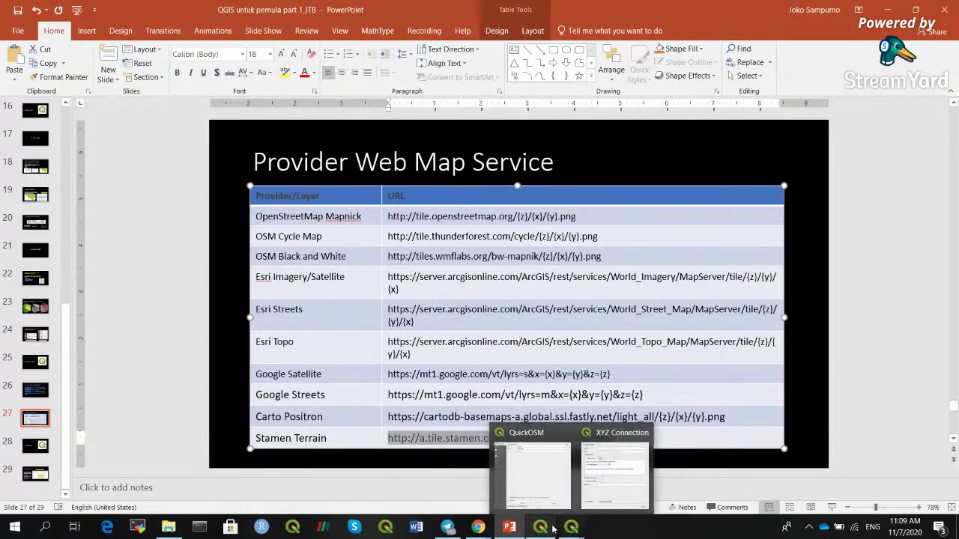
{"action": "left_click", "coordinate": [543, 529]}
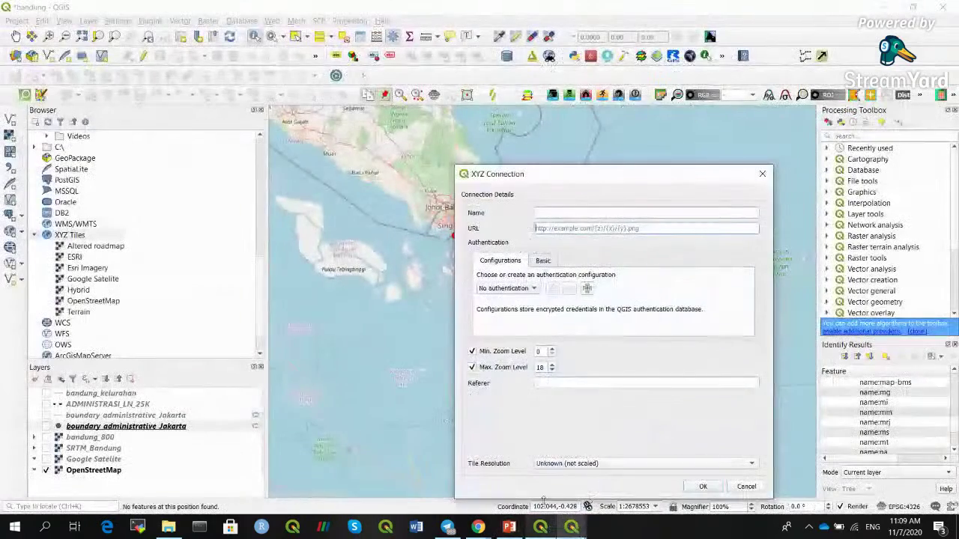
{"action": "key", "text": "ctrl+v"}
{"action": "left_click", "coordinate": [599, 212]}
{"action": "type", "text": "stamen"}
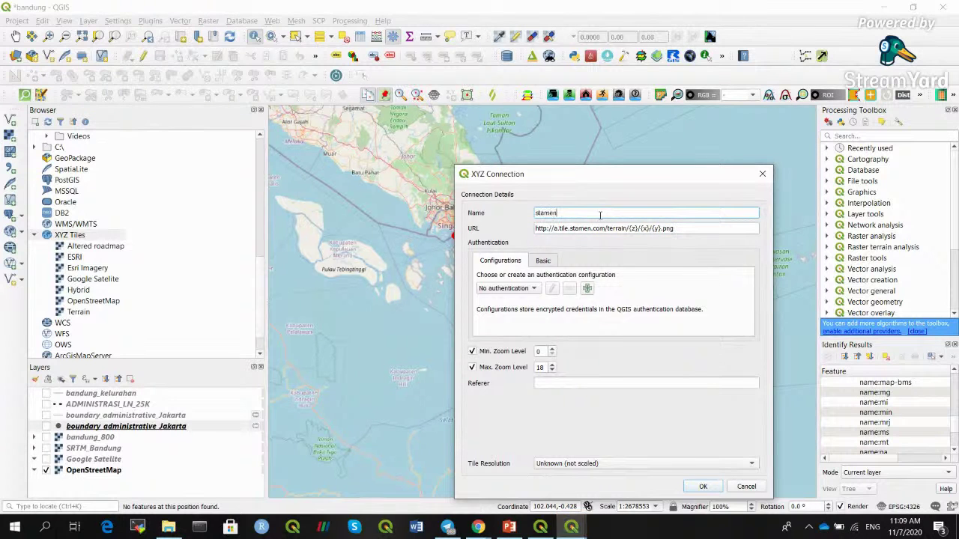
{"action": "left_click", "coordinate": [700, 487]}
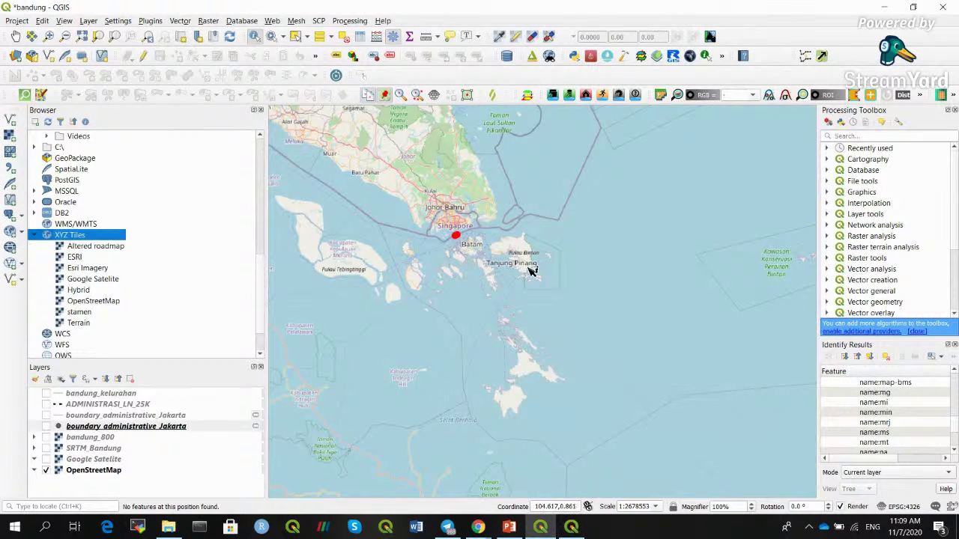
Add the stamen connection from XYZ Tiles to the map as a basemap layer.
{"action": "left_click", "coordinate": [75, 313]}
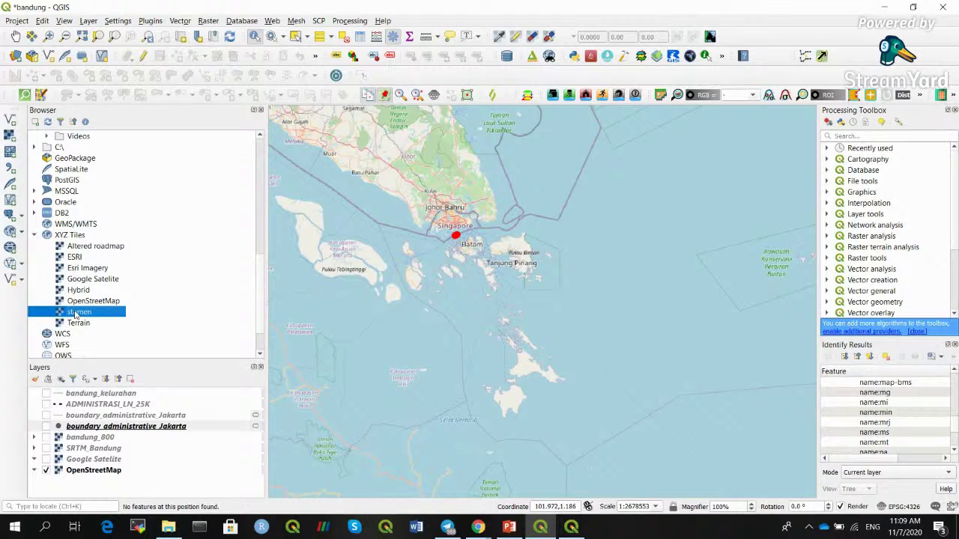
{"action": "left_click_drag", "start_coordinate": [79, 313], "coordinate": [444, 327]}
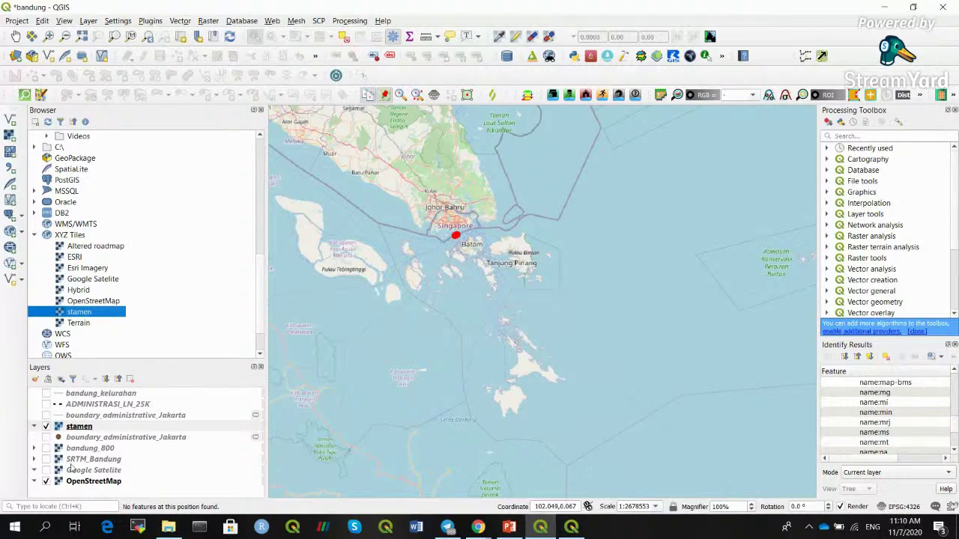
{"action": "left_click", "coordinate": [46, 482]}
{"action": "left_click", "coordinate": [46, 482]}
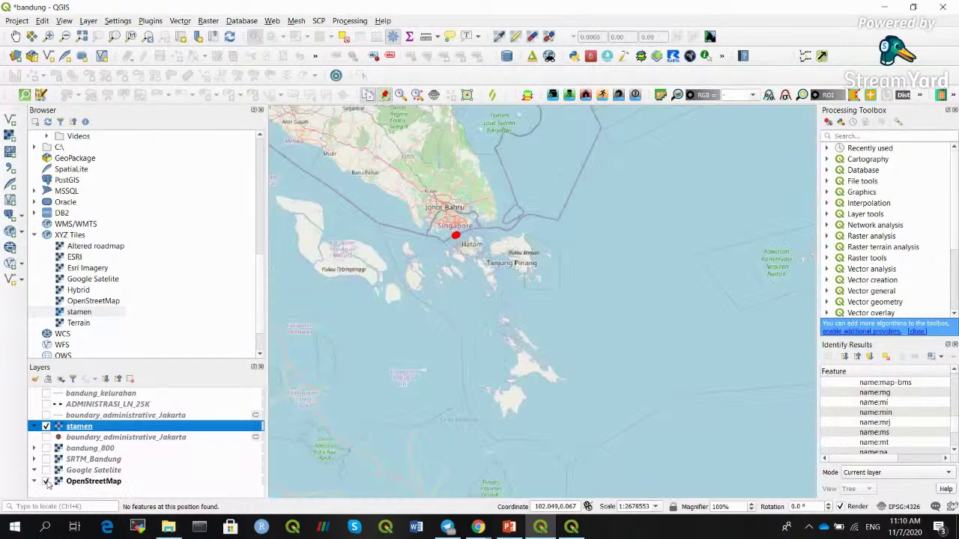
Add the Terrain basemap from XYZ Tiles to the map and examine the relief of Sumatra, Java and Kalimantan.
{"action": "left_click_drag", "start_coordinate": [86, 323], "coordinate": [409, 327]}
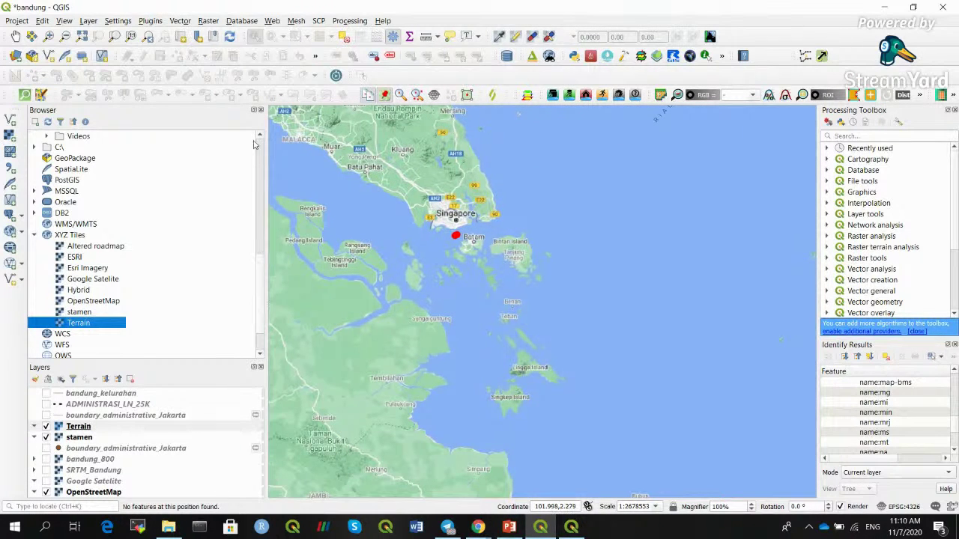
{"action": "left_click", "coordinate": [66, 36]}
{"action": "left_click", "coordinate": [452, 274]}
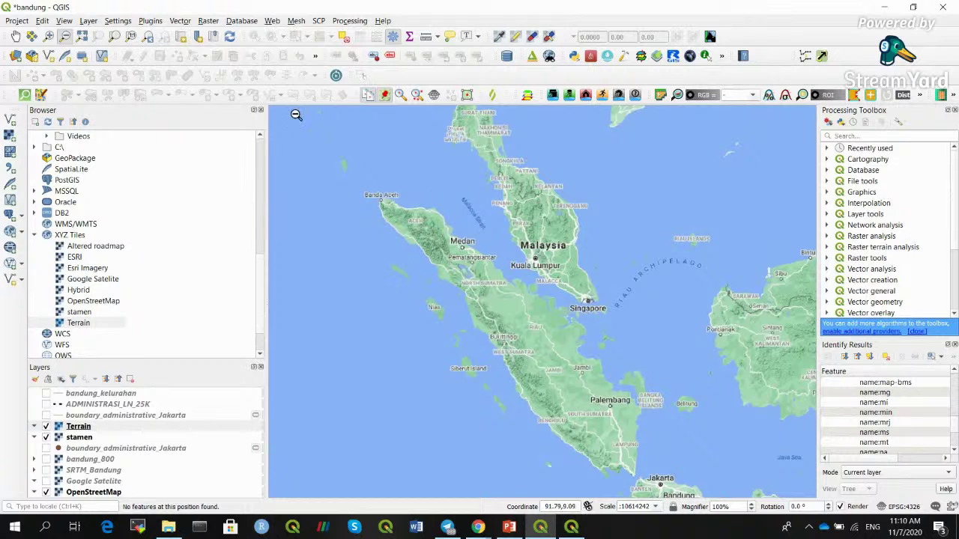
{"action": "left_click", "coordinate": [15, 36]}
{"action": "left_click_drag", "start_coordinate": [536, 242], "coordinate": [390, 236]}
{"action": "left_click_drag", "start_coordinate": [442, 210], "coordinate": [461, 233]}
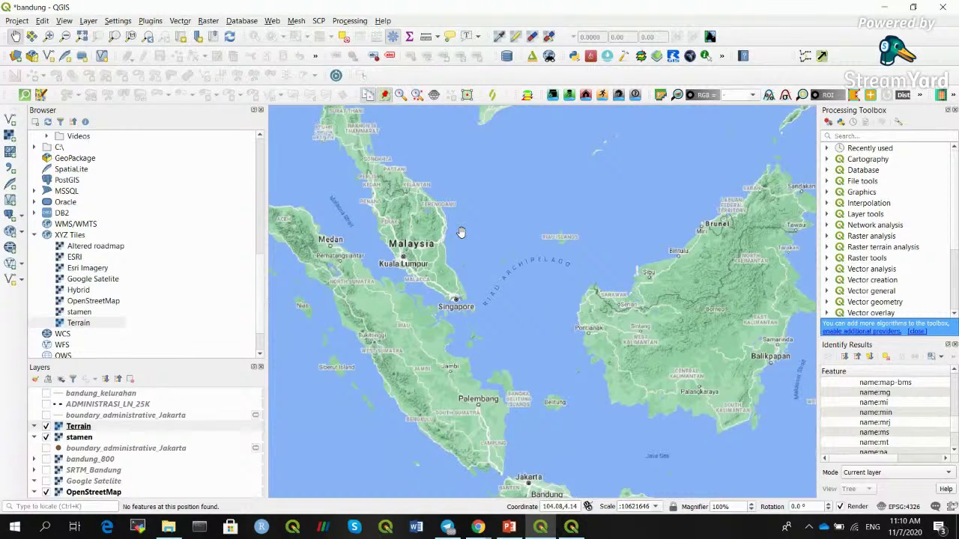
{"action": "left_click_drag", "start_coordinate": [488, 287], "coordinate": [458, 237]}
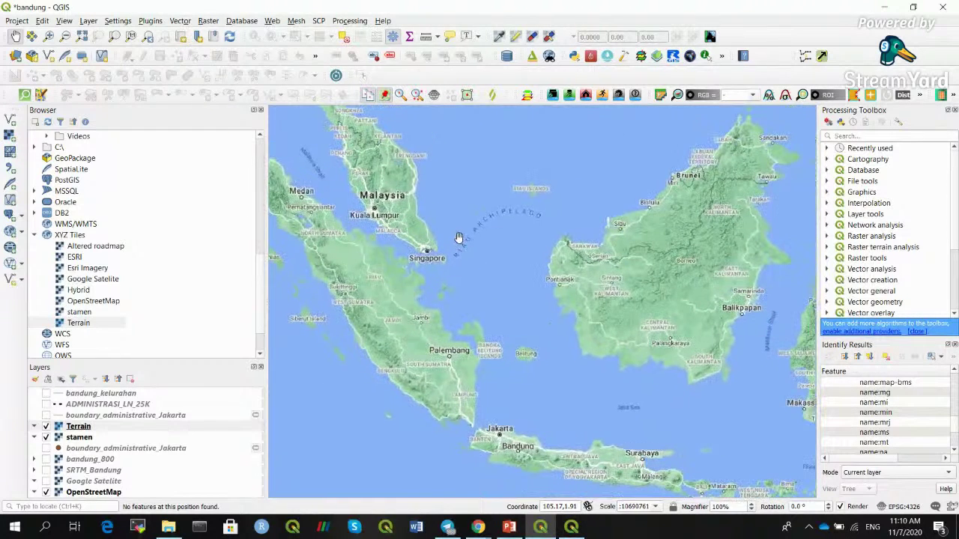
Switch to PowerPoint and show slide 28, the Georeferencing section title.
{"action": "left_click", "coordinate": [508, 526]}
{"action": "left_click", "coordinate": [30, 418]}
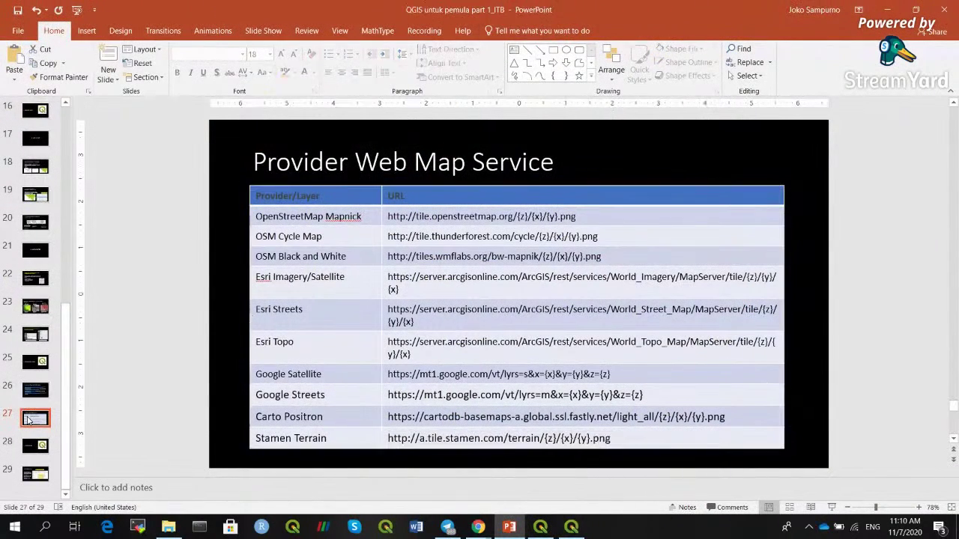
{"action": "left_click", "coordinate": [30, 448]}
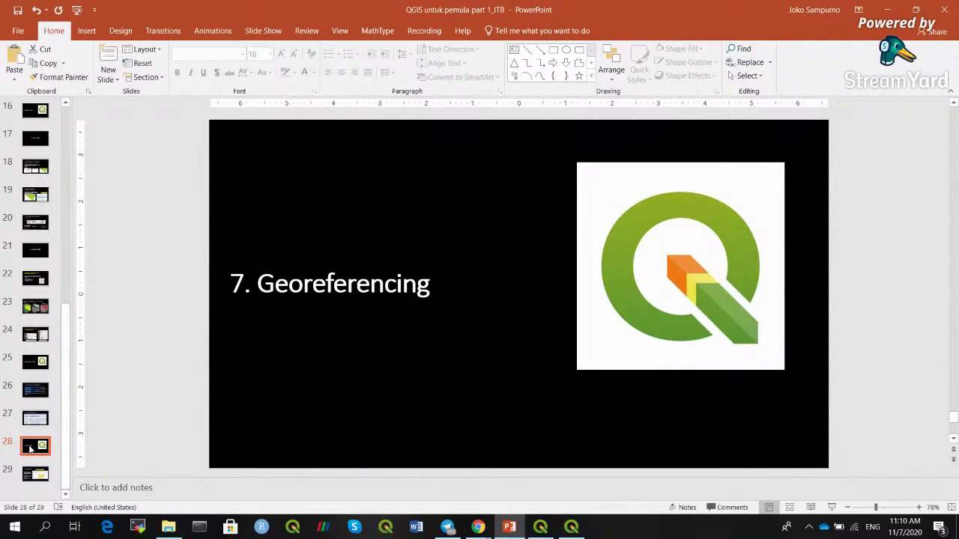
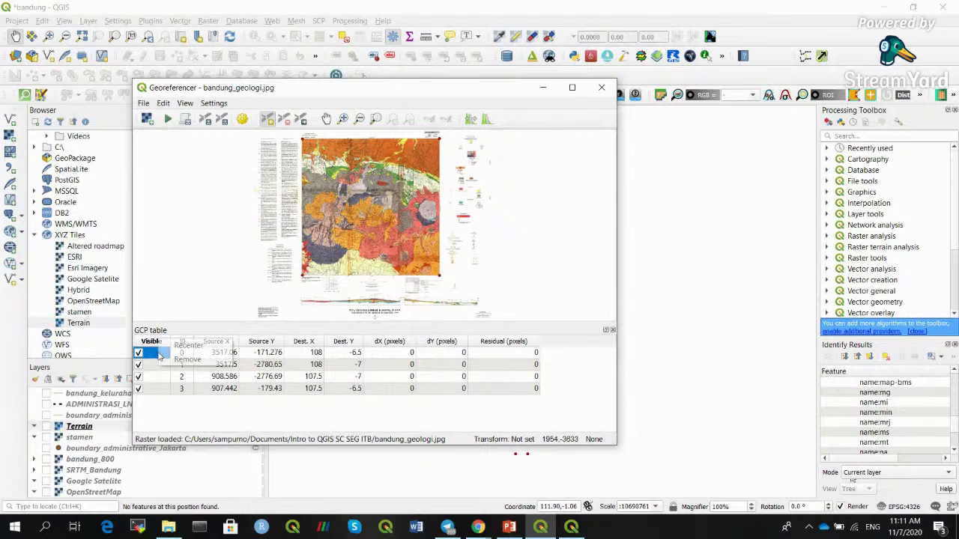
Remove all four existing ground control points of bandung_geologi.jpg from the Georeferencer's GCP table.
{"action": "left_click", "coordinate": [177, 358]}
{"action": "right_click", "coordinate": [178, 354]}
{"action": "left_click", "coordinate": [186, 363]}
{"action": "right_click", "coordinate": [156, 355]}
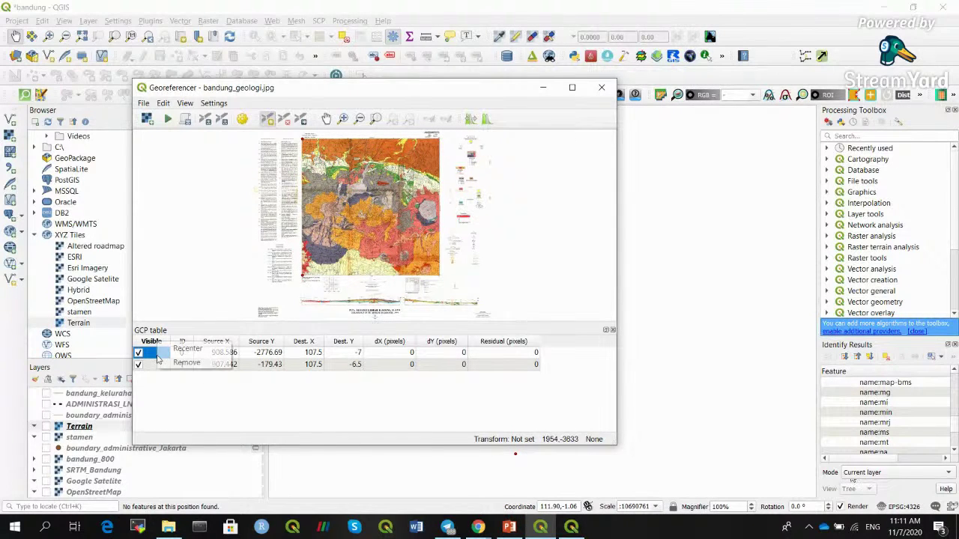
{"action": "left_click", "coordinate": [163, 364]}
{"action": "right_click", "coordinate": [162, 352]}
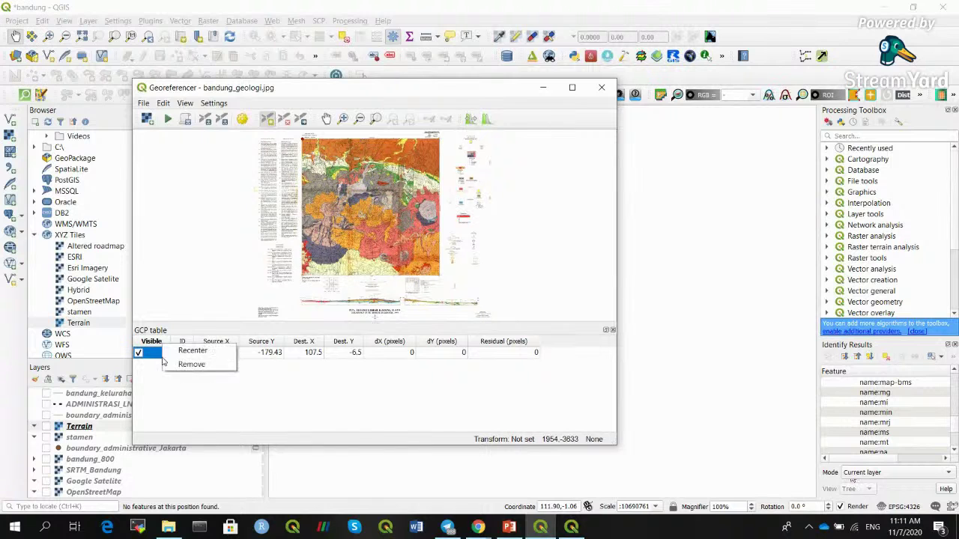
{"action": "left_click", "coordinate": [179, 364]}
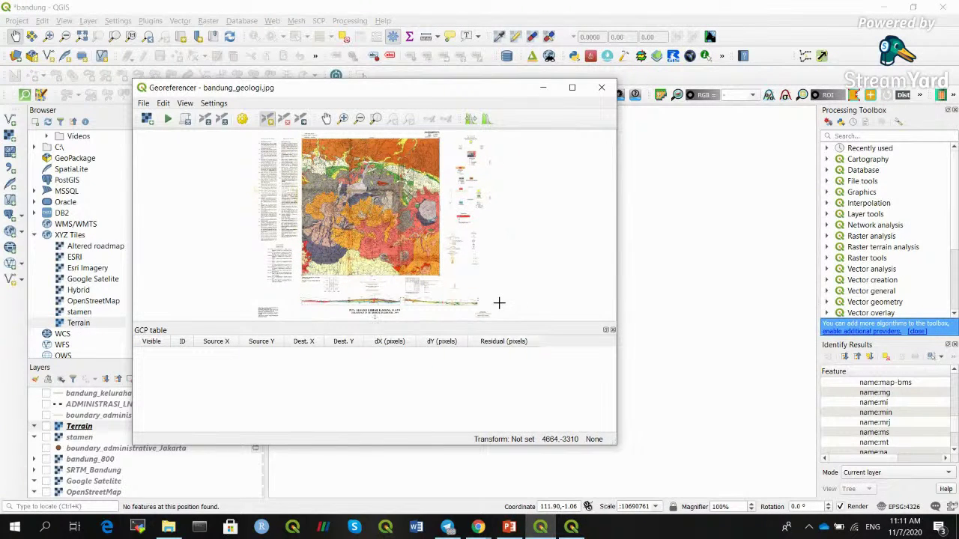
Maximize the Georeferencer and add a ground control point at the geological map frame's northwest corner with X 107.5 and Y -6.5.
{"action": "left_click", "coordinate": [572, 87]}
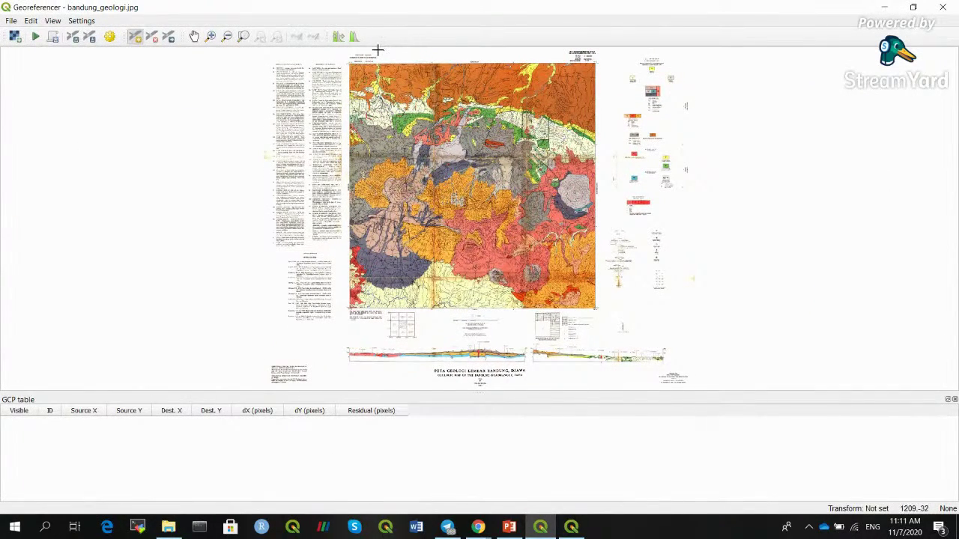
{"action": "left_click", "coordinate": [210, 36]}
{"action": "left_click_drag", "start_coordinate": [339, 58], "coordinate": [421, 155]}
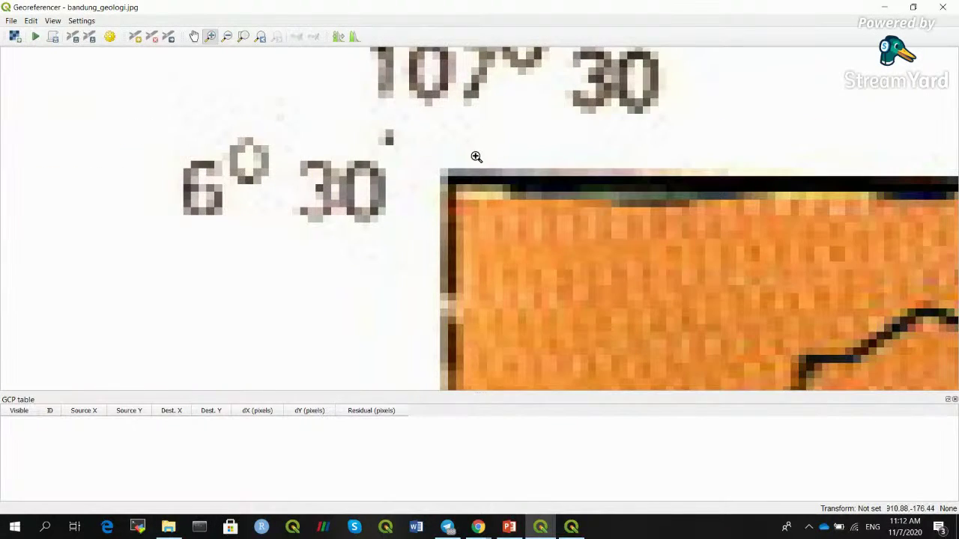
{"action": "left_click", "coordinate": [227, 36]}
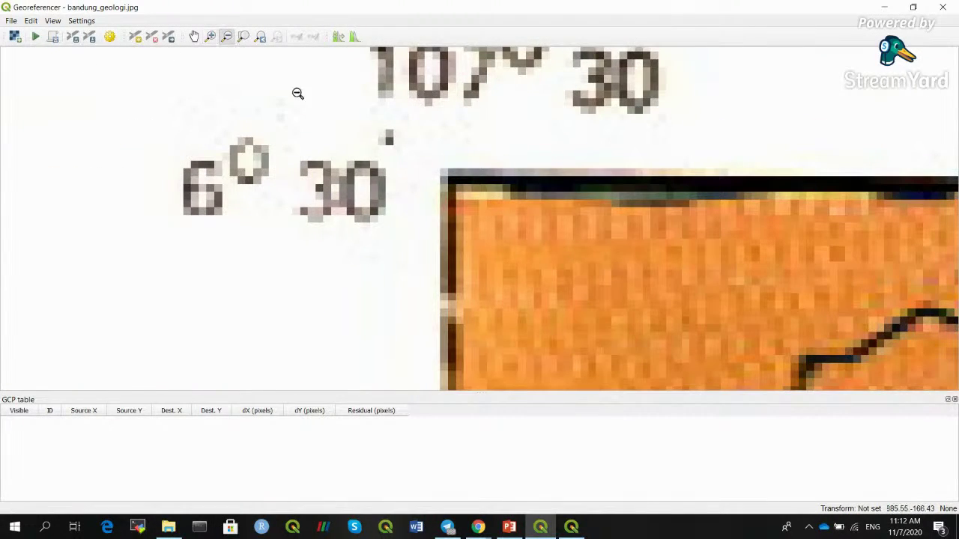
{"action": "left_click", "coordinate": [455, 190]}
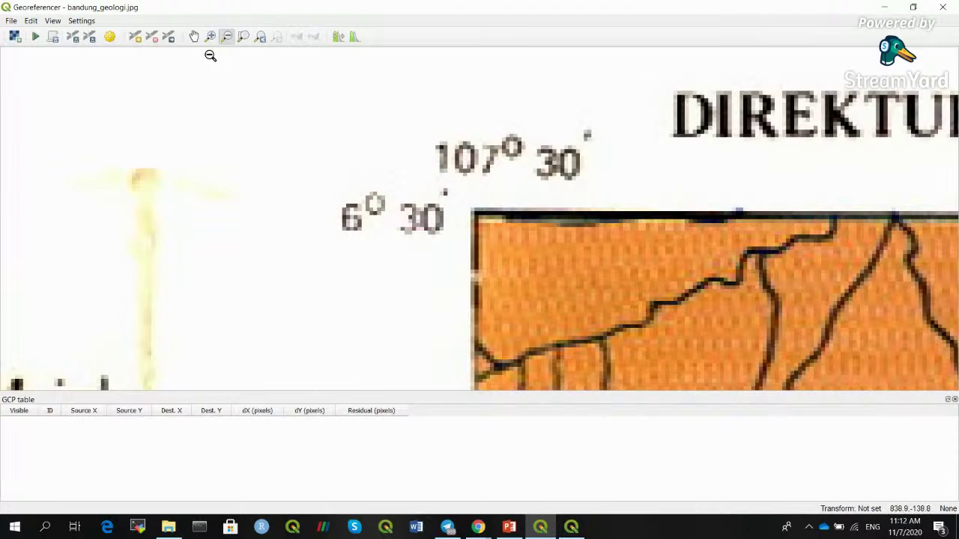
{"action": "left_click", "coordinate": [135, 35]}
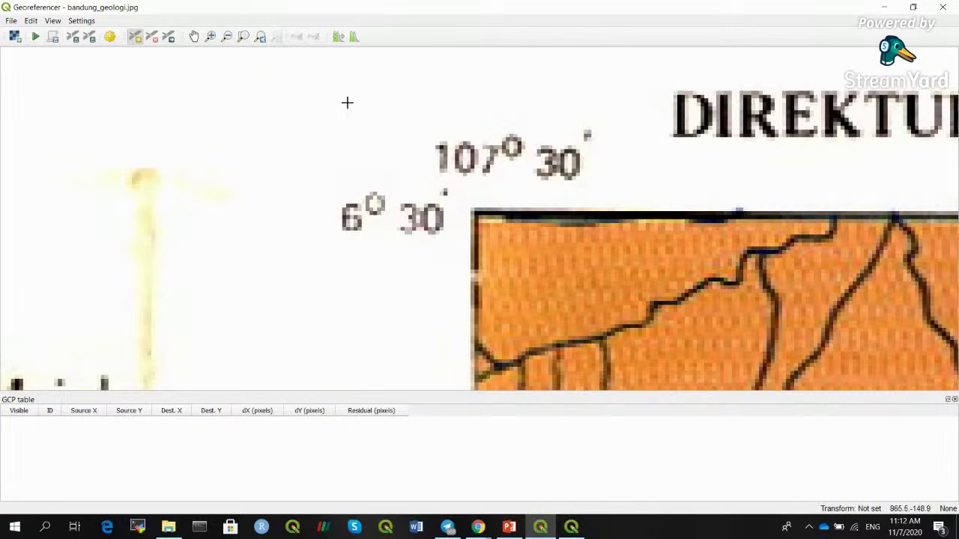
{"action": "left_click", "coordinate": [473, 213]}
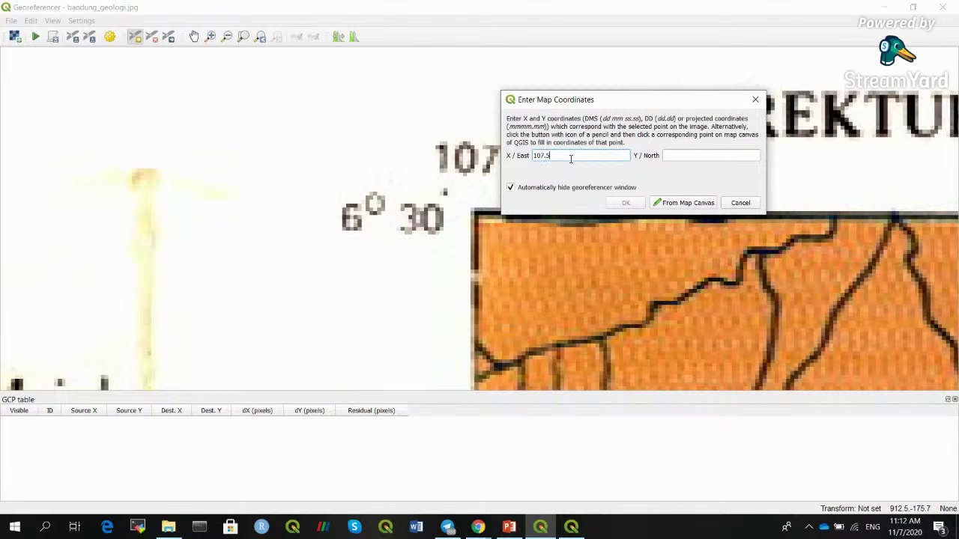
{"action": "left_click_drag", "start_coordinate": [630, 101], "coordinate": [723, 95]}
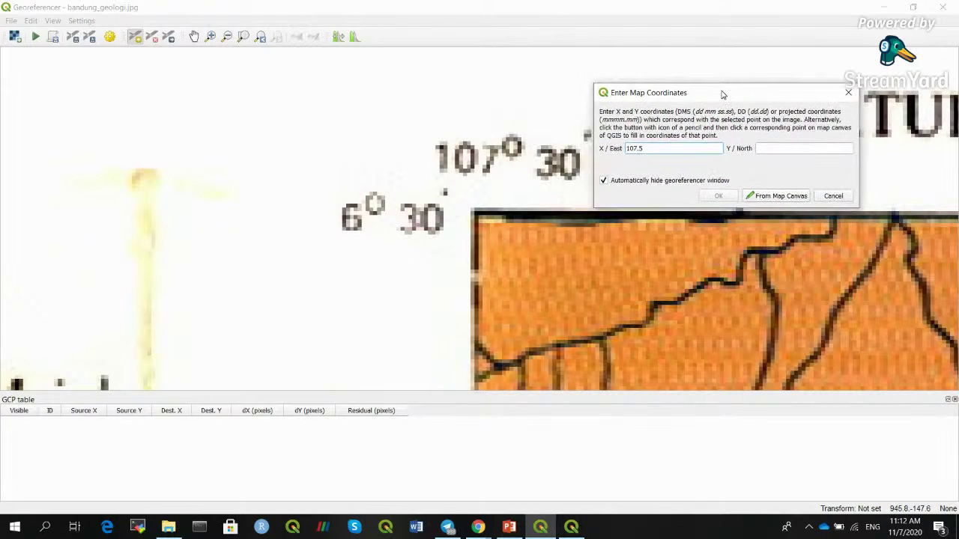
{"action": "left_click", "coordinate": [771, 147]}
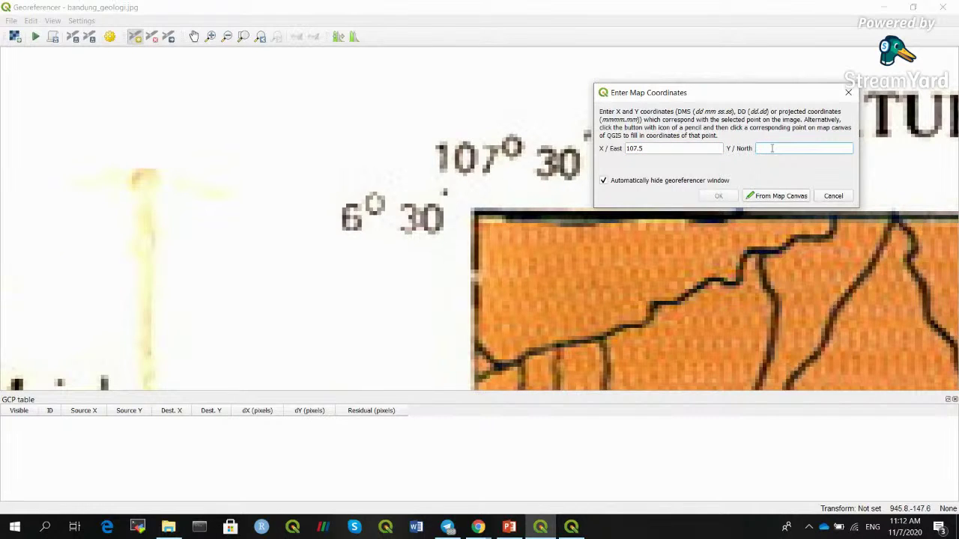
{"action": "type", "text": "-6.5"}
{"action": "left_click", "coordinate": [717, 197]}
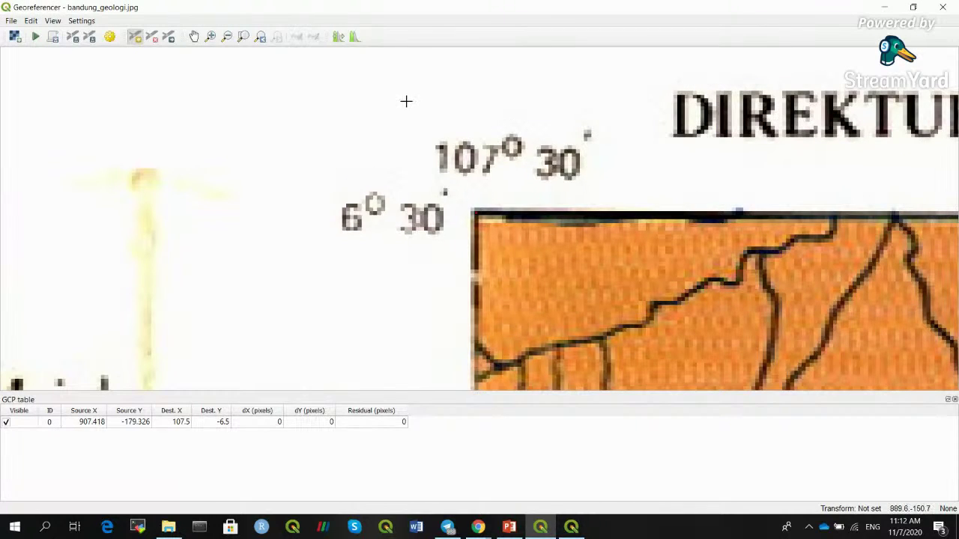
{"action": "left_click", "coordinate": [227, 36]}
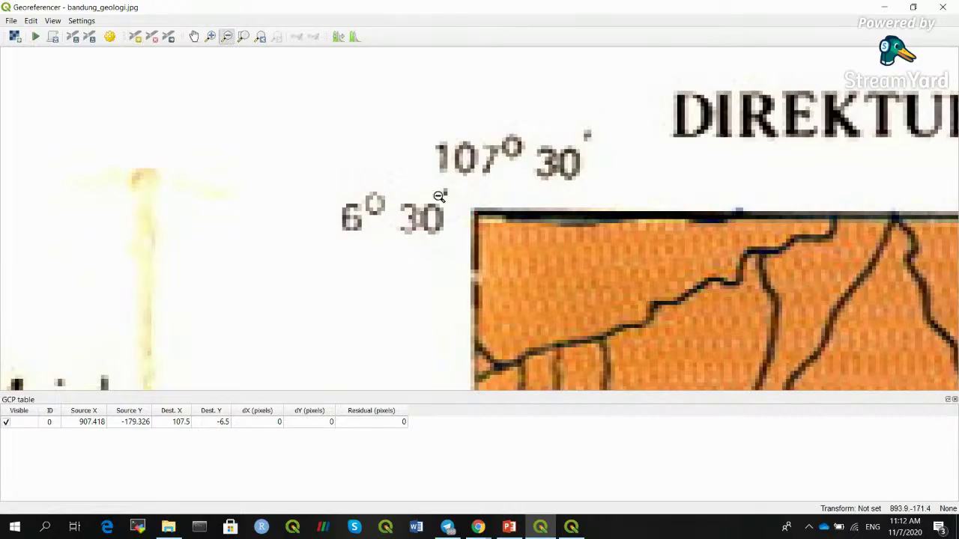
{"action": "left_click", "coordinate": [450, 211]}
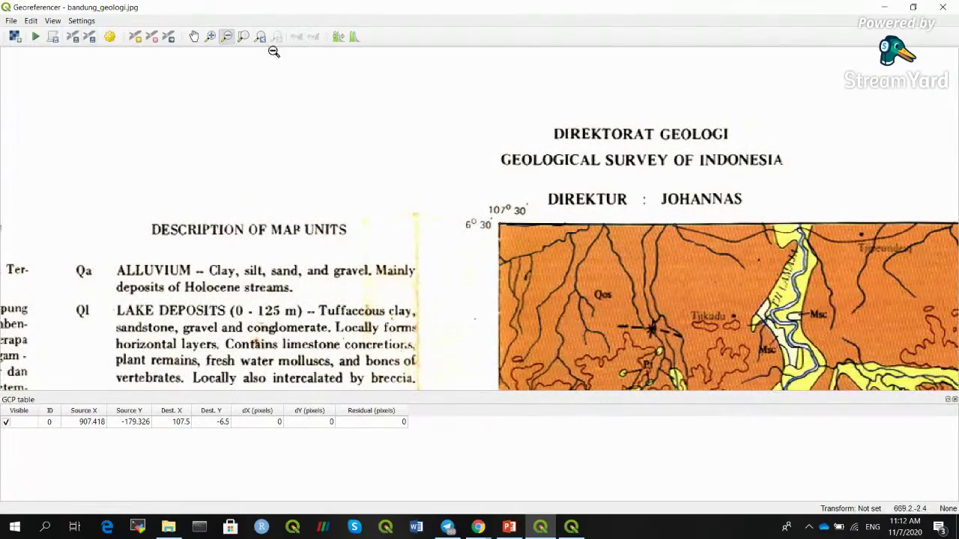
Add a ground control point at the geological map frame's northeast corner with X 108 and Y -6.5.
{"action": "left_click", "coordinate": [193, 36]}
{"action": "left_click_drag", "start_coordinate": [636, 198], "coordinate": [299, 136]}
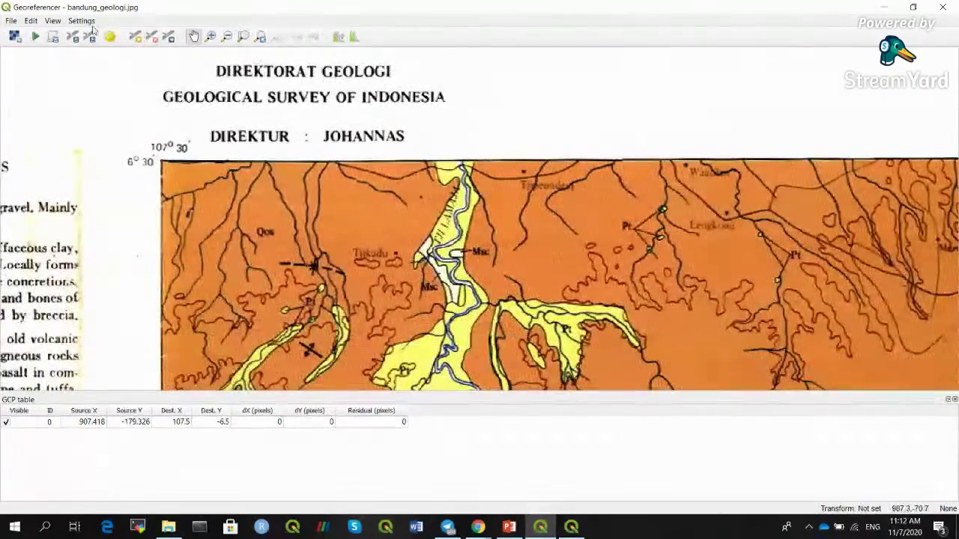
{"action": "left_click", "coordinate": [226, 36]}
{"action": "left_click", "coordinate": [396, 199]}
{"action": "left_click", "coordinate": [395, 198]}
{"action": "left_click", "coordinate": [396, 199]}
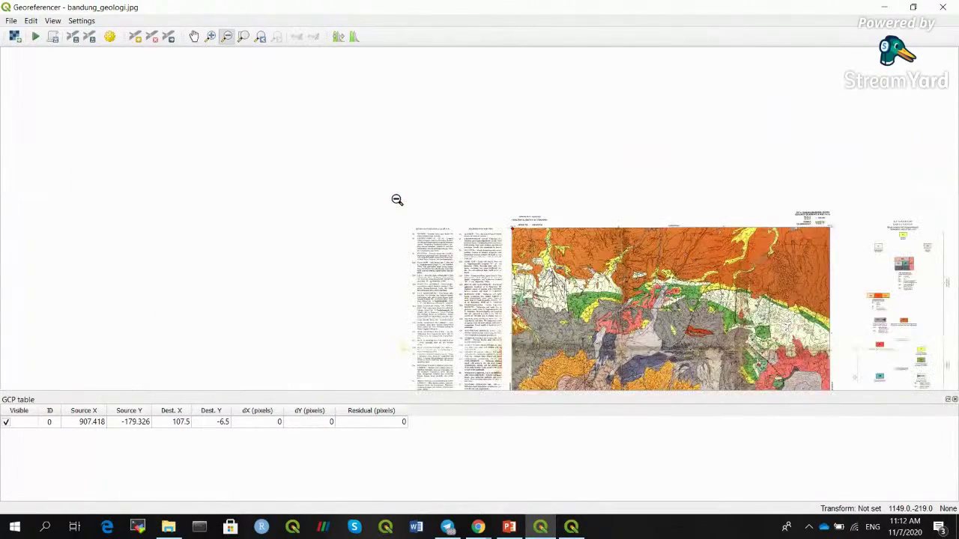
{"action": "left_click", "coordinate": [210, 36]}
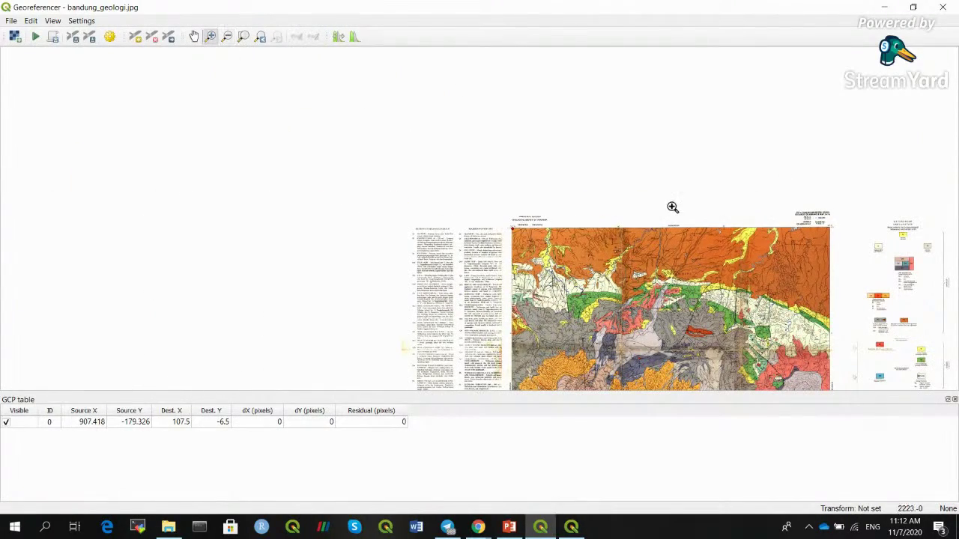
{"action": "left_click_drag", "start_coordinate": [811, 216], "coordinate": [861, 259]}
{"action": "left_click_drag", "start_coordinate": [381, 102], "coordinate": [412, 129]}
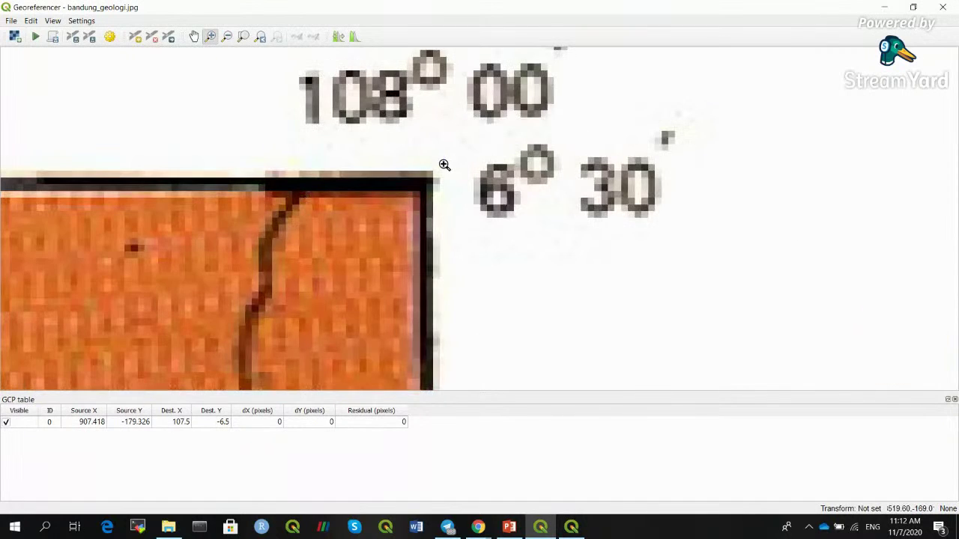
{"action": "left_click", "coordinate": [136, 40]}
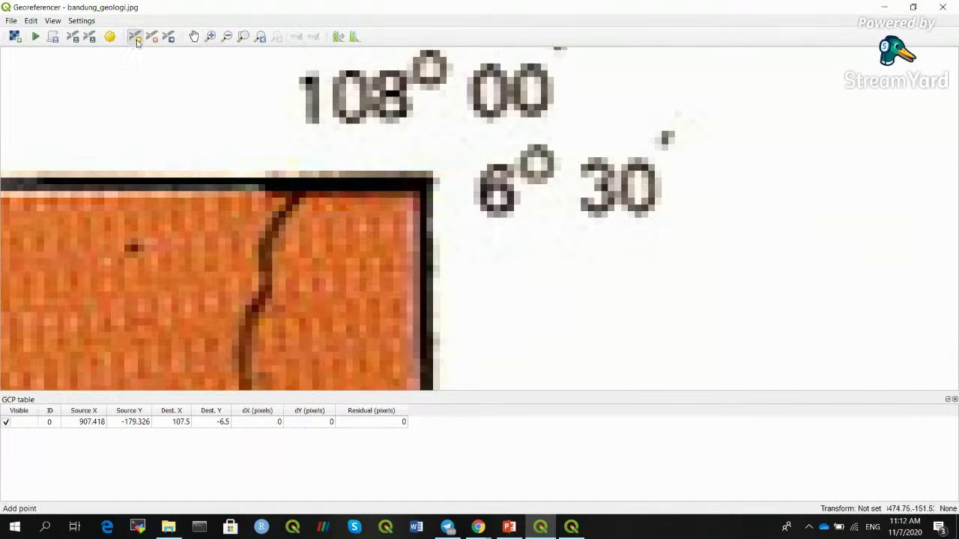
{"action": "left_click", "coordinate": [424, 182]}
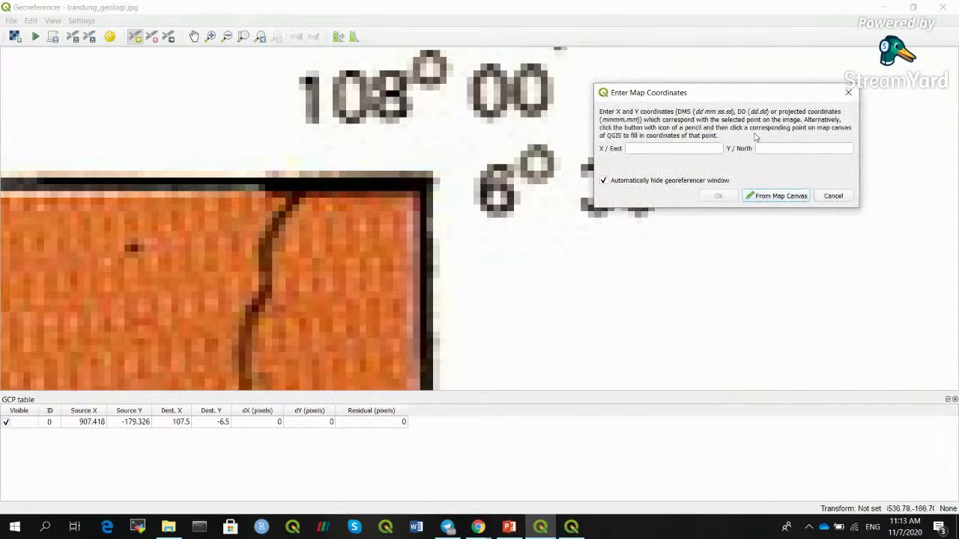
{"action": "left_click", "coordinate": [695, 147]}
{"action": "left_click", "coordinate": [790, 147]}
{"action": "type", "text": "-6.5"}
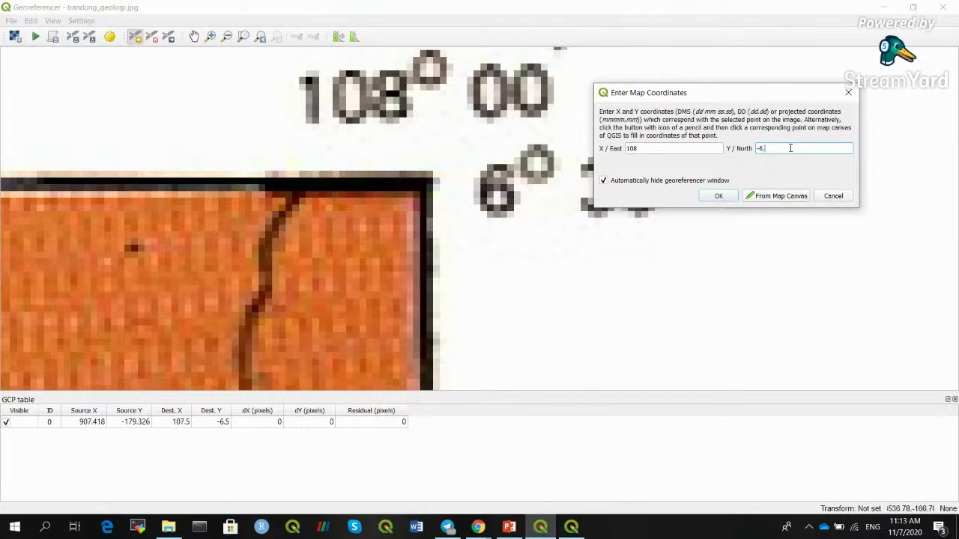
{"action": "left_click", "coordinate": [719, 196]}
Add a ground control point at the geological map frame's southeast corner with X 108 and Y -7.
{"action": "left_click", "coordinate": [227, 37]}
{"action": "left_click", "coordinate": [399, 317]}
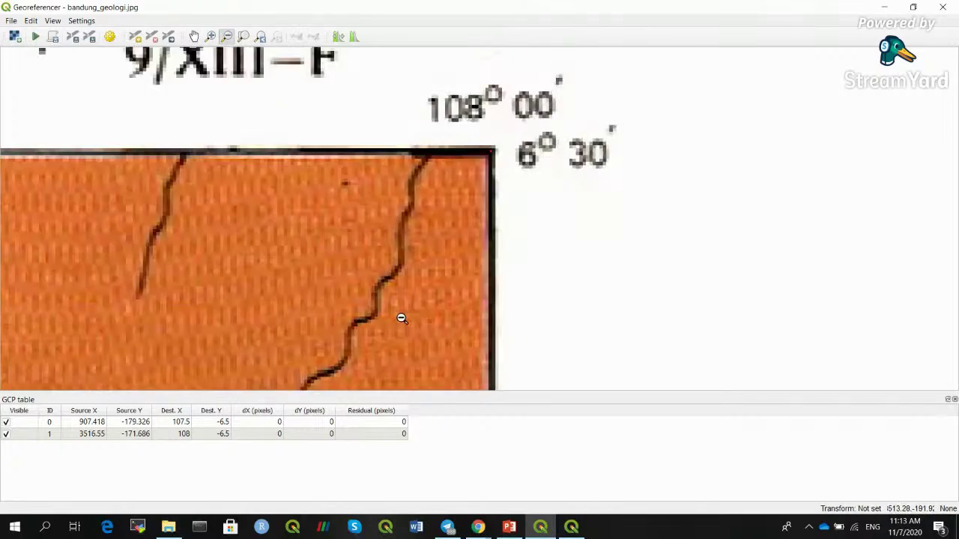
{"action": "left_click", "coordinate": [400, 317]}
{"action": "left_click", "coordinate": [401, 319]}
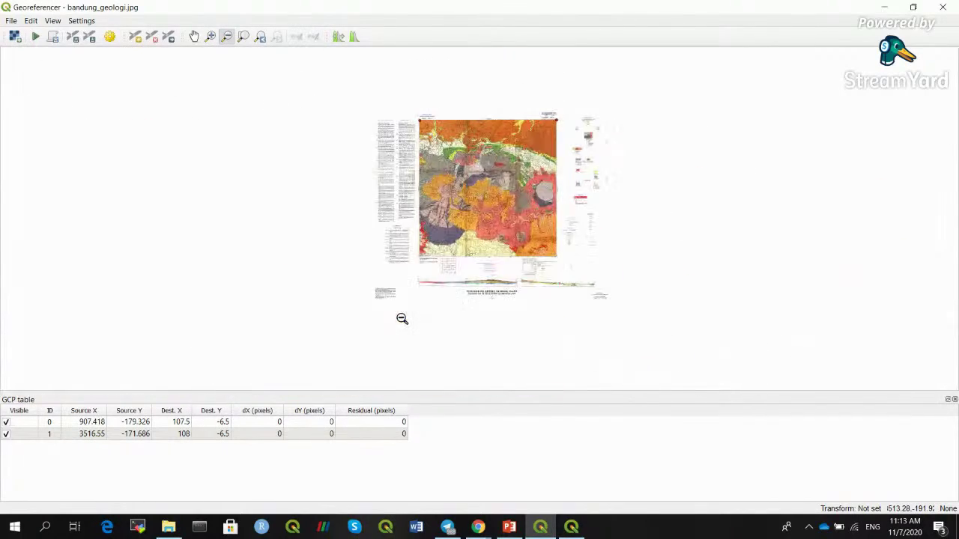
{"action": "left_click", "coordinate": [210, 36]}
{"action": "left_click_drag", "start_coordinate": [556, 250], "coordinate": [573, 272]}
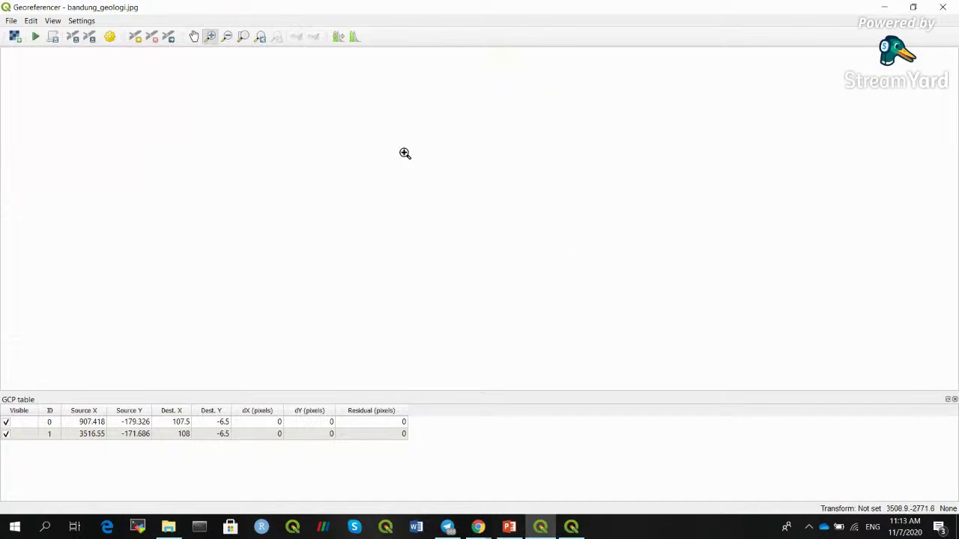
{"action": "left_click", "coordinate": [392, 150]}
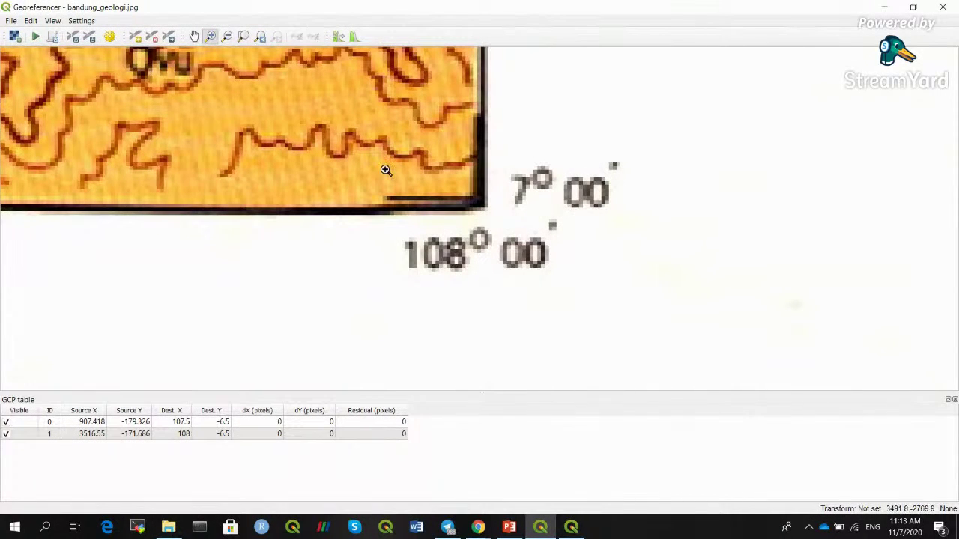
{"action": "left_click", "coordinate": [135, 36]}
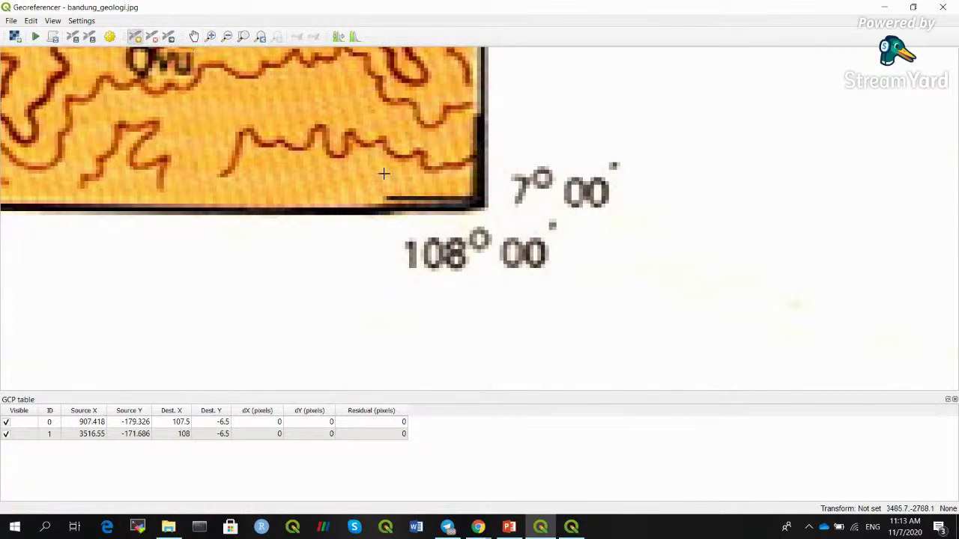
{"action": "left_click", "coordinate": [482, 210]}
{"action": "left_click", "coordinate": [702, 148]}
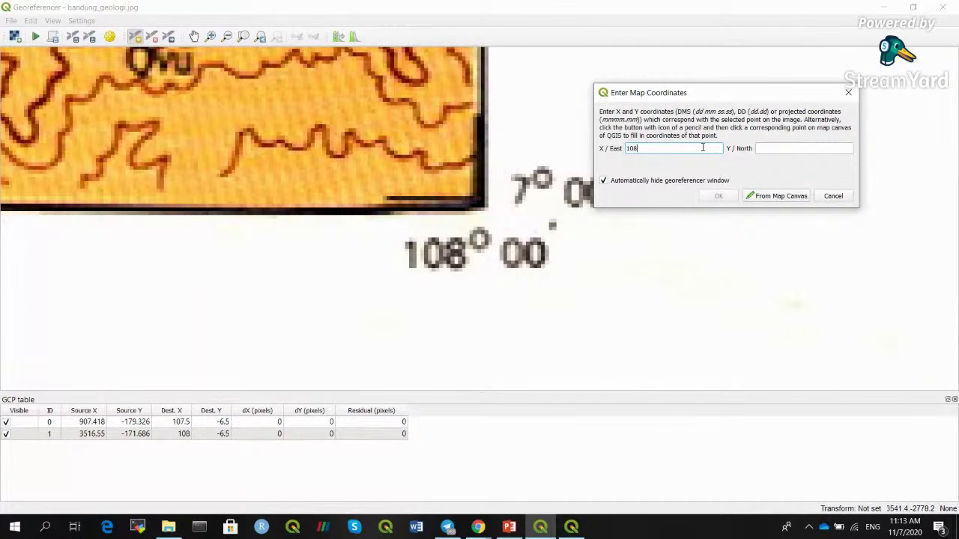
{"action": "left_click", "coordinate": [765, 148]}
{"action": "type", "text": "0"}
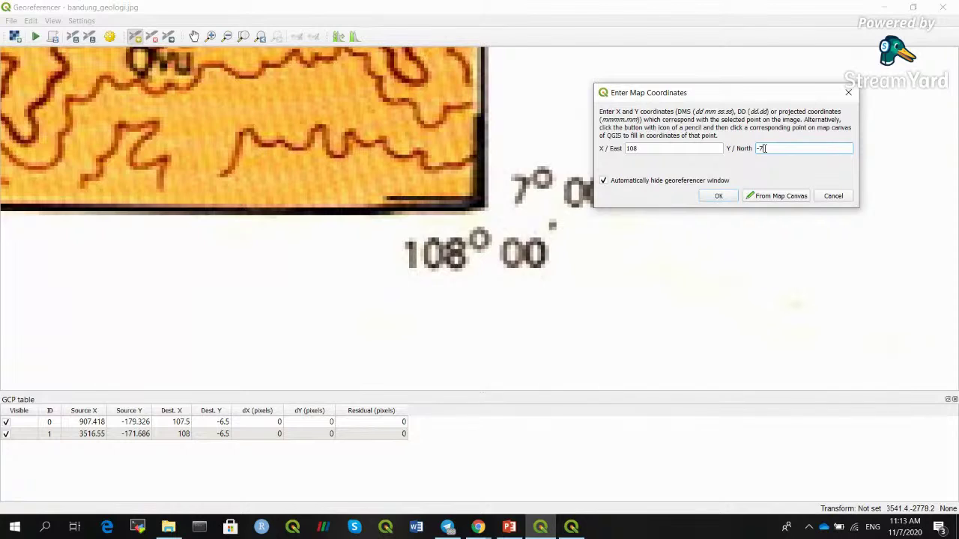
{"action": "left_click", "coordinate": [718, 195]}
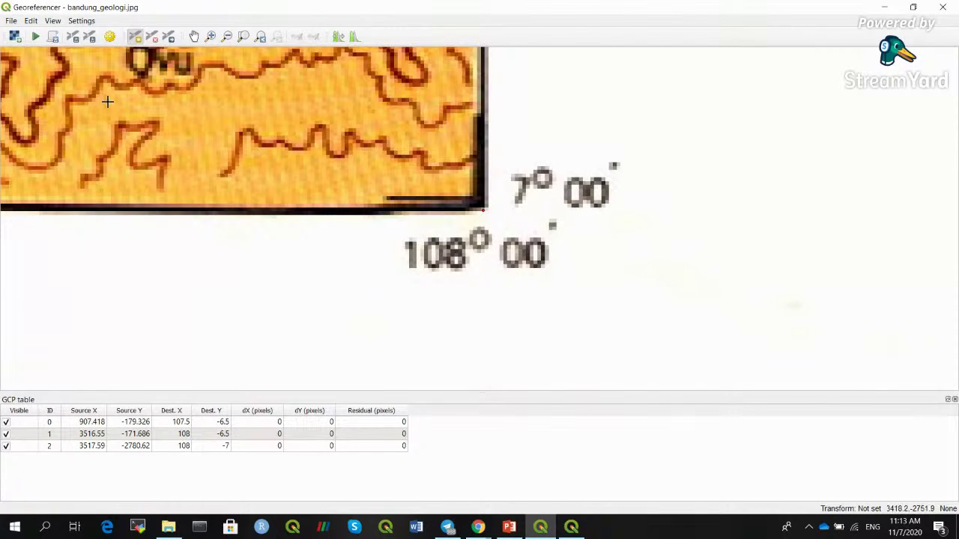
Add a ground control point at the geological map frame's southwest corner with X 107.5 and Y -7.
{"action": "left_click", "coordinate": [226, 36]}
{"action": "left_click", "coordinate": [190, 239]}
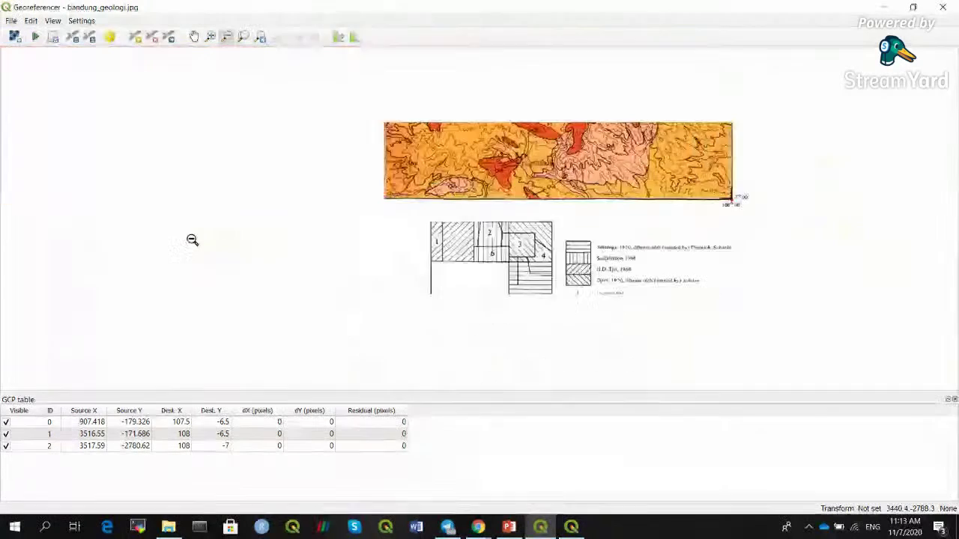
{"action": "left_click", "coordinate": [208, 200]}
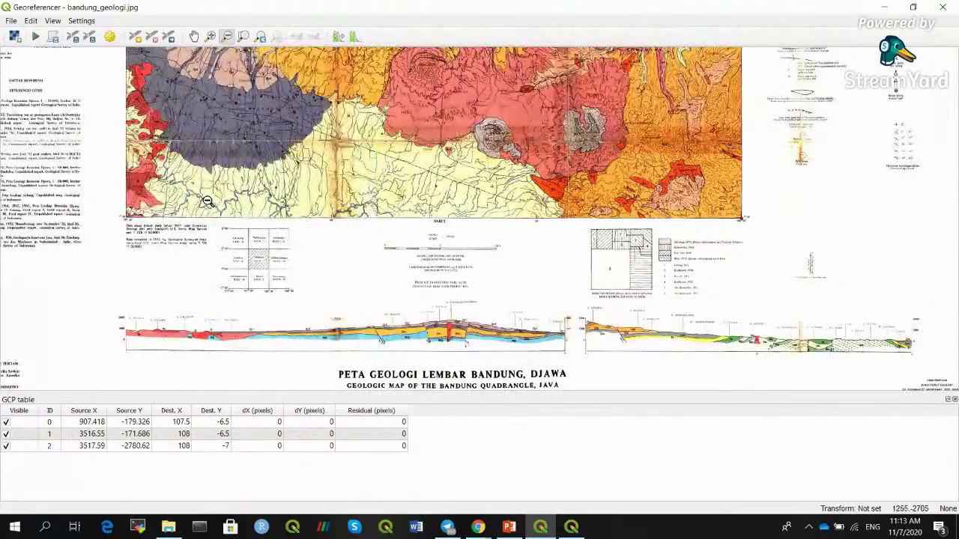
{"action": "left_click", "coordinate": [211, 36]}
{"action": "left_click_drag", "start_coordinate": [117, 203], "coordinate": [153, 237]}
{"action": "left_click_drag", "start_coordinate": [352, 163], "coordinate": [452, 245]}
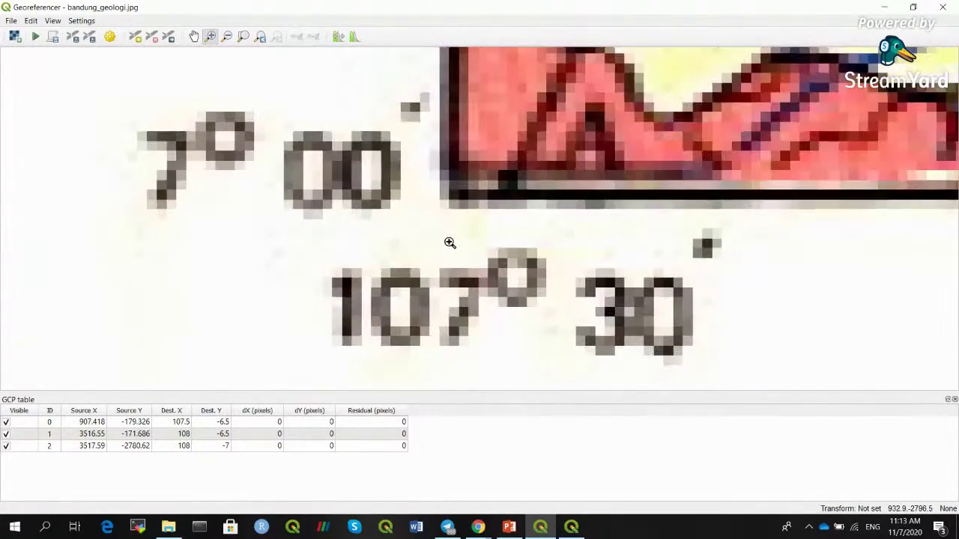
{"action": "left_click", "coordinate": [136, 39]}
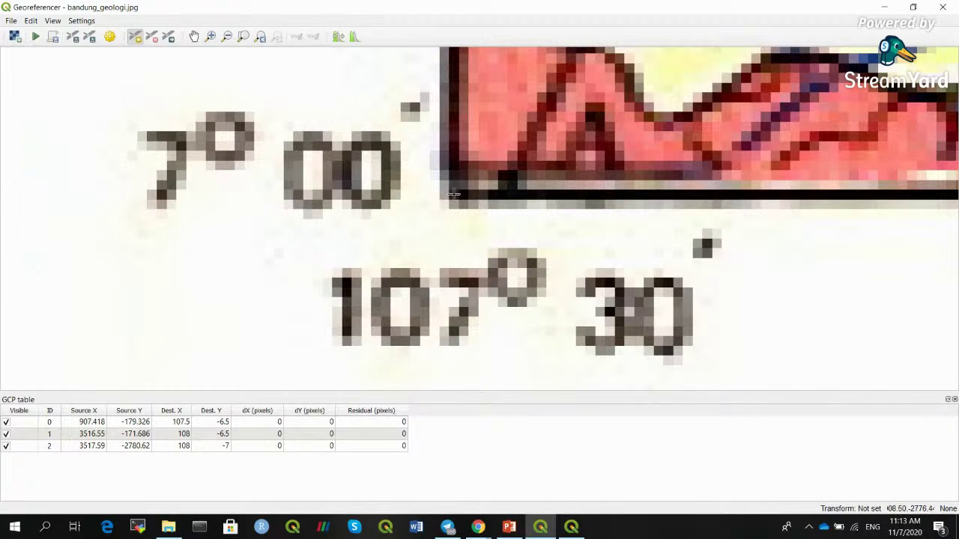
{"action": "left_click", "coordinate": [454, 195]}
{"action": "left_click", "coordinate": [646, 148]}
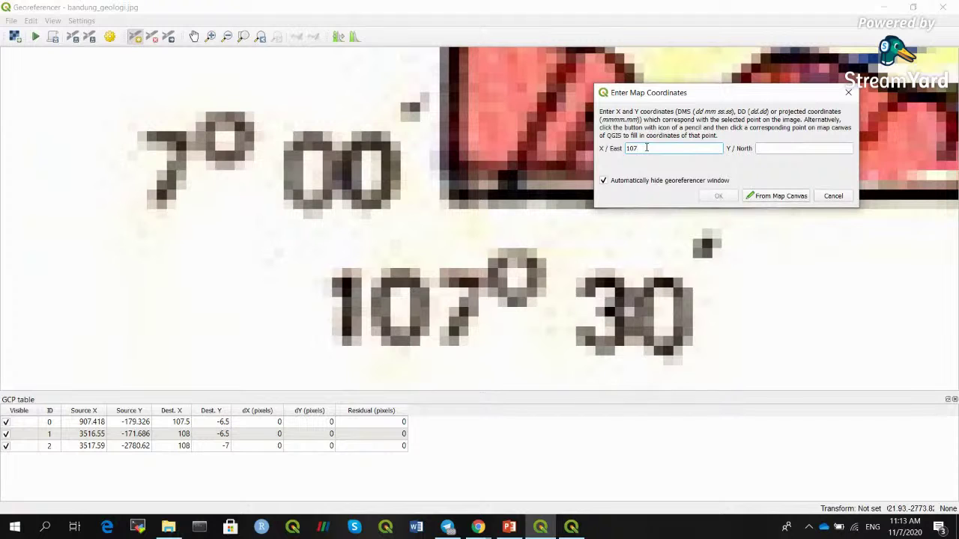
{"action": "left_click", "coordinate": [774, 148]}
{"action": "type", "text": "-7"}
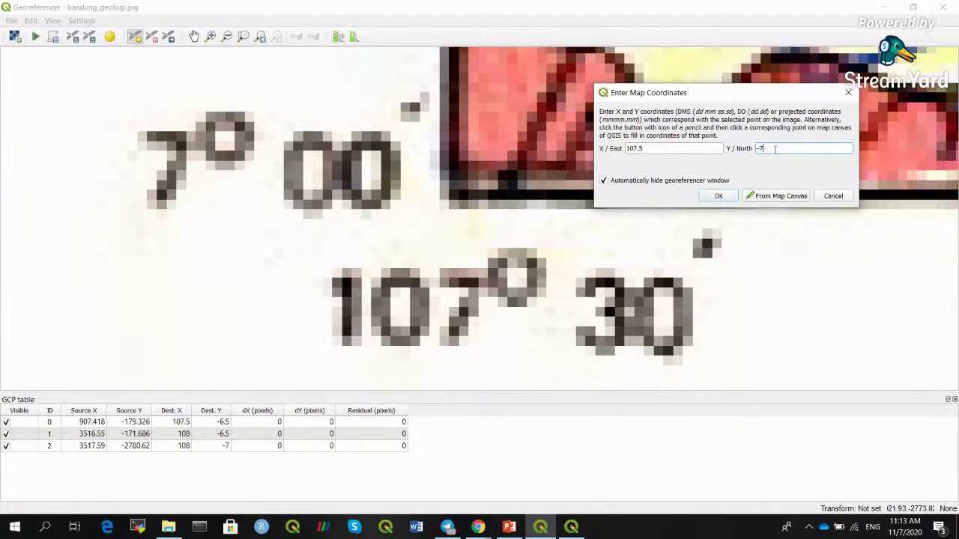
{"action": "left_click", "coordinate": [718, 196]}
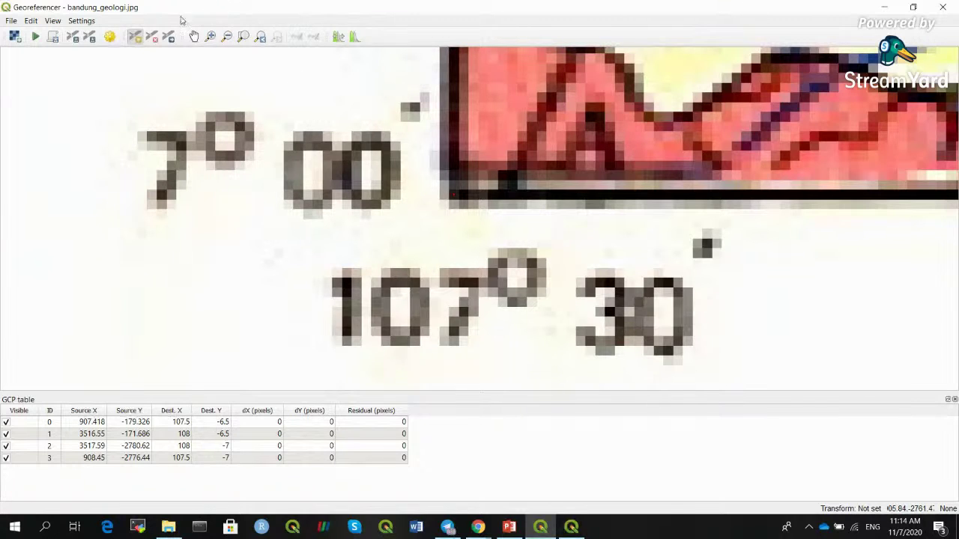
Examine the Georeferencer's configuration options for point tips, residual units and PDF output, and close them without changes.
{"action": "left_click", "coordinate": [84, 21]}
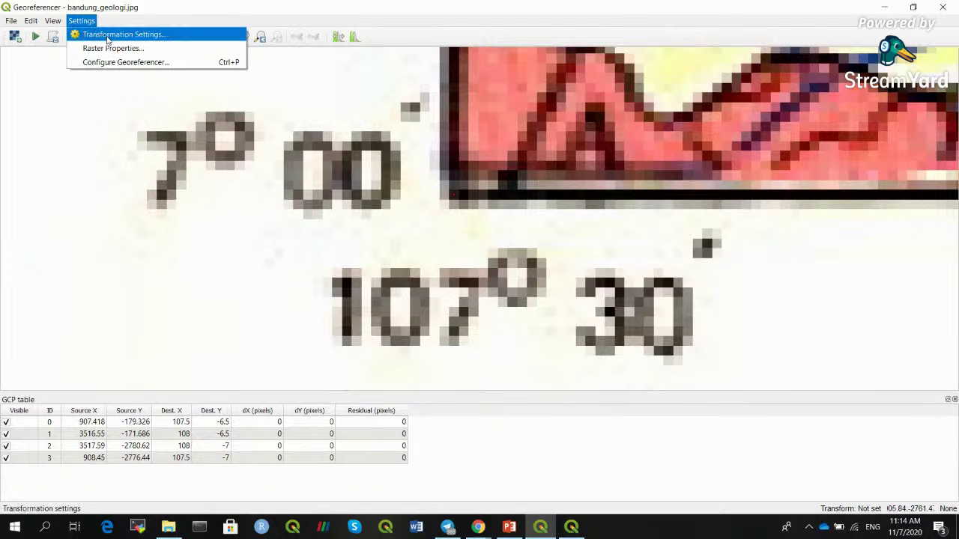
{"action": "left_click", "coordinate": [120, 62]}
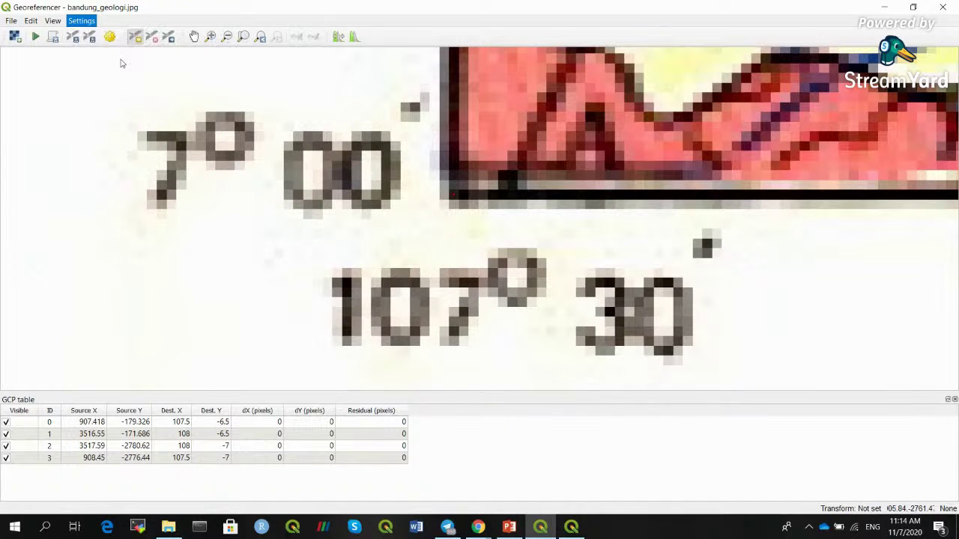
{"action": "left_click", "coordinate": [593, 132]}
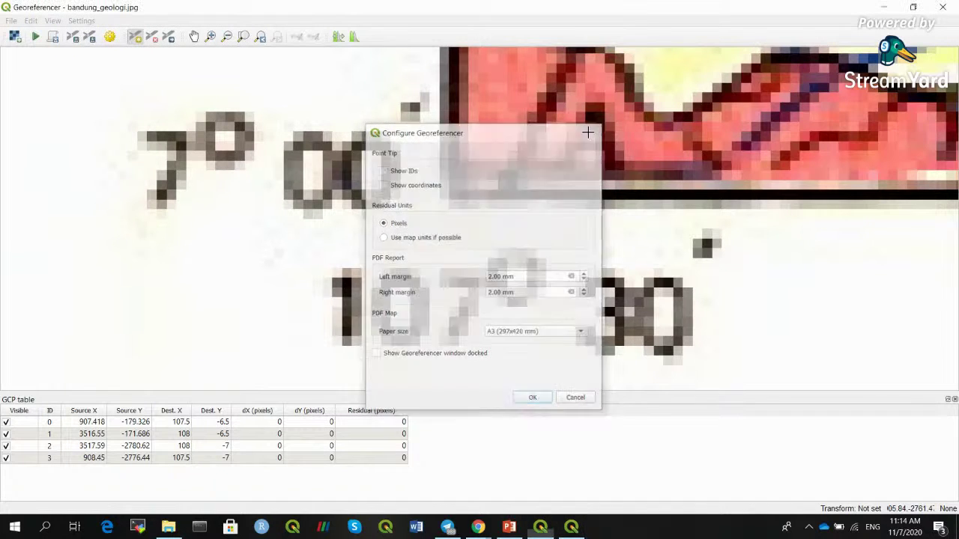
{"action": "left_click", "coordinate": [81, 20]}
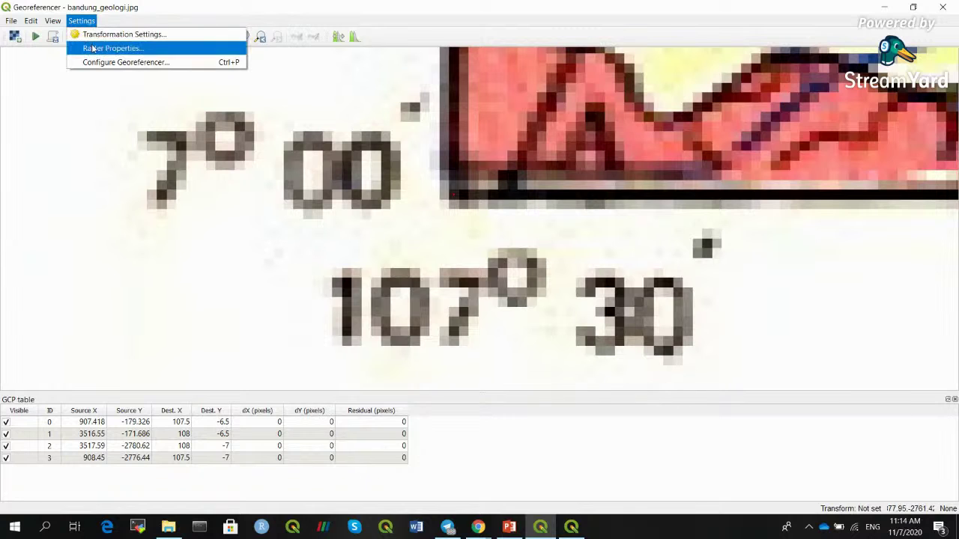
{"action": "left_click", "coordinate": [103, 63]}
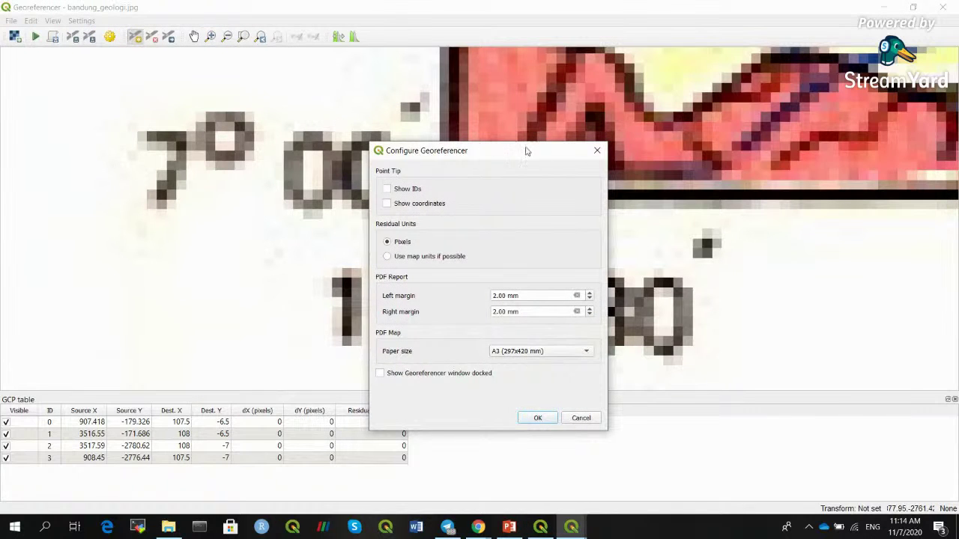
{"action": "left_click", "coordinate": [594, 151]}
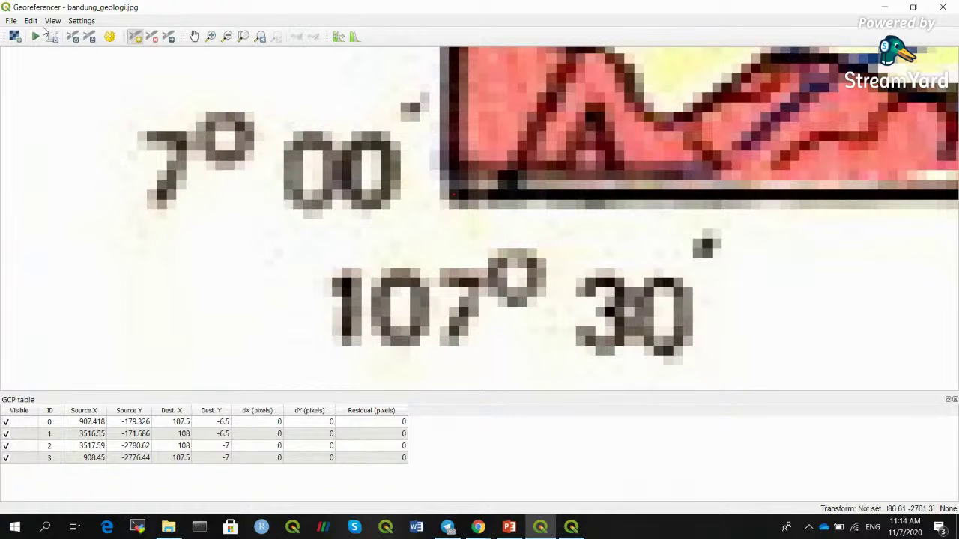
{"action": "left_click", "coordinate": [33, 22]}
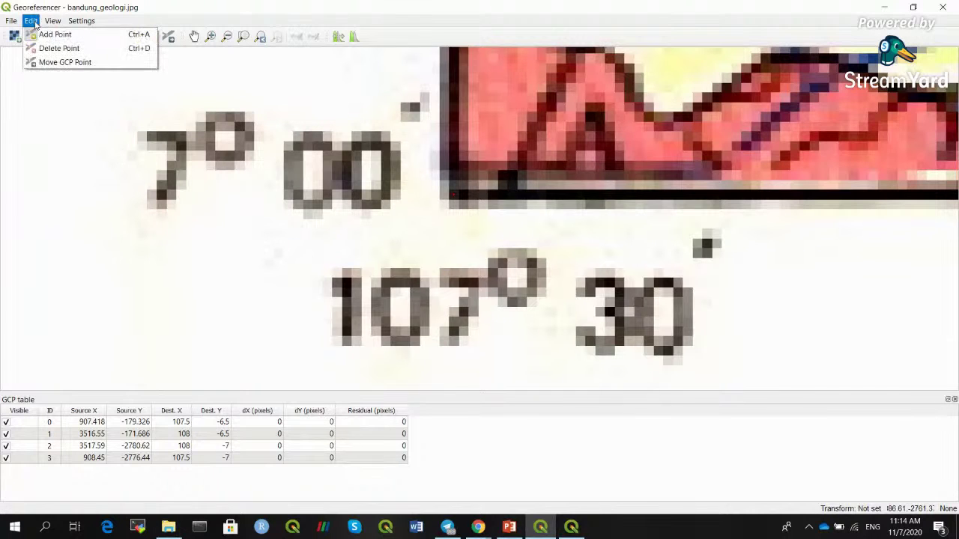
{"action": "mouse_move", "coordinate": [69, 23]}
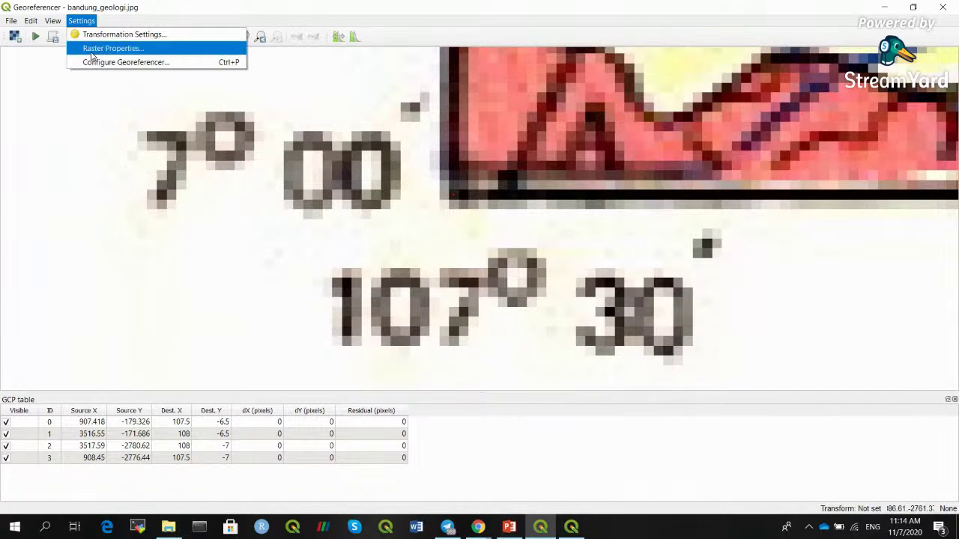
{"action": "left_click", "coordinate": [147, 21]}
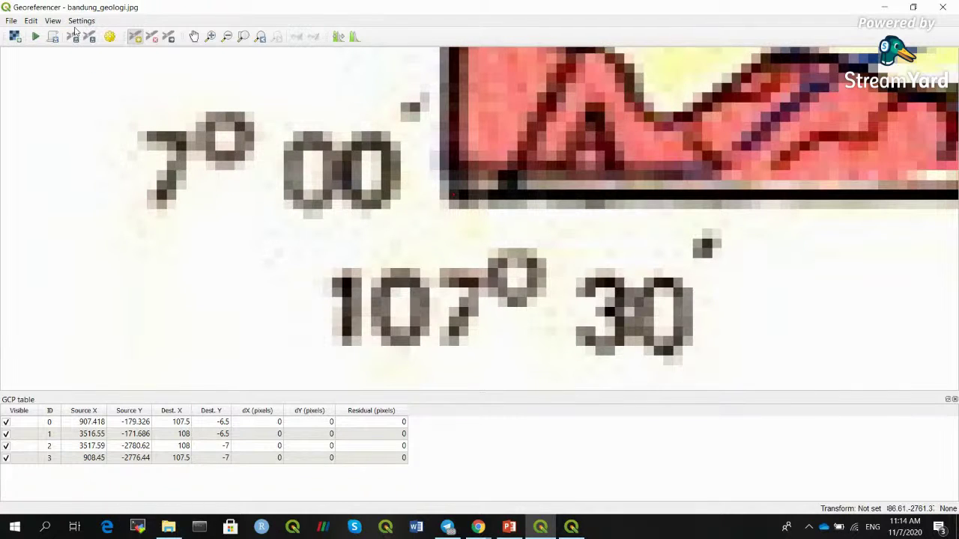
Start the georeferencing and rename the output raster as bandung_geologi_edit.tif in the transformation settings.
{"action": "left_click", "coordinate": [38, 36]}
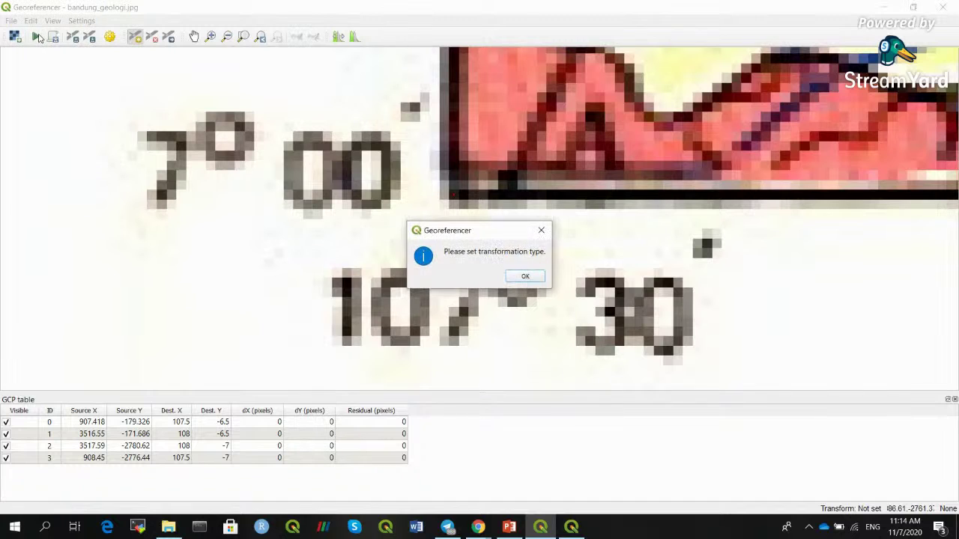
{"action": "left_click", "coordinate": [525, 277]}
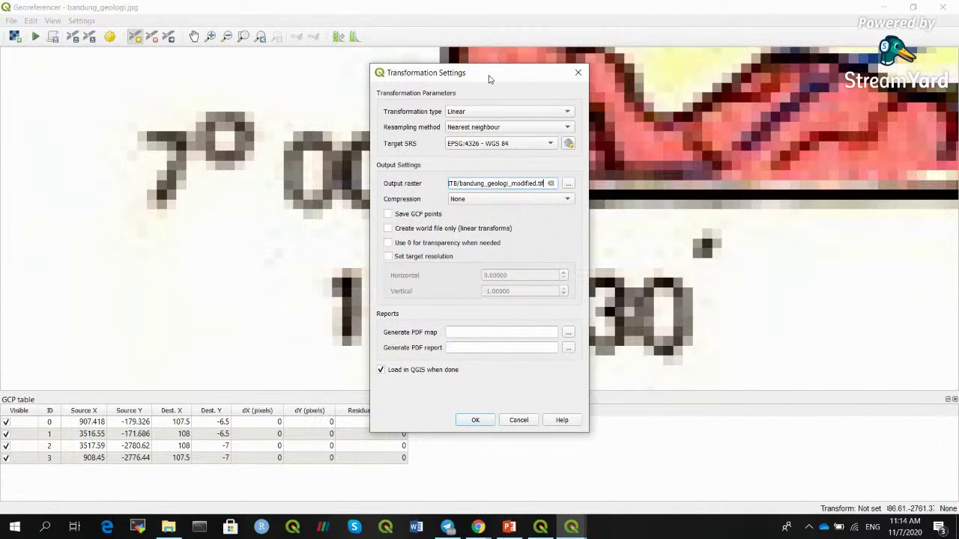
{"action": "left_click_drag", "start_coordinate": [491, 79], "coordinate": [442, 54]}
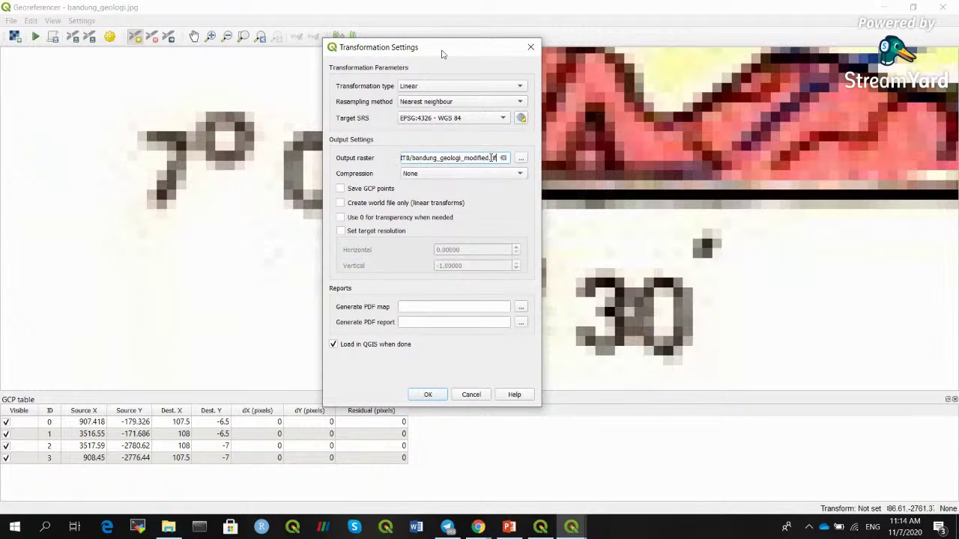
{"action": "left_click_drag", "start_coordinate": [464, 157], "coordinate": [487, 158]}
{"action": "type", "text": "e4"}
{"action": "key", "text": "Left"}
{"action": "key", "text": "Left"}
{"action": "key", "text": "Left"}
{"action": "key", "text": "Left"}
{"action": "key", "text": "Left"}
{"action": "key", "text": "Left"}
{"action": "key", "text": "Left"}
{"action": "key", "text": "Left"}
{"action": "key", "text": "Left"}
{"action": "key", "text": "Left"}
{"action": "key", "text": "Left"}
{"action": "key", "text": "Left"}
{"action": "key", "text": "Left"}
{"action": "key", "text": "Left"}
{"action": "key", "text": "Left"}
{"action": "key", "text": "Left"}
{"action": "key", "text": "Left"}
{"action": "key", "text": "Left"}
{"action": "key", "text": "Left"}
{"action": "key", "text": "Left"}
{"action": "key", "text": "Right"}
{"action": "key", "text": "Right"}
{"action": "key", "text": "Right"}
{"action": "key", "text": "Right"}
{"action": "key", "text": "Right"}
{"action": "key", "text": "Right"}
{"action": "key", "text": "Right"}
{"action": "key", "text": "Right"}
{"action": "key", "text": "Right"}
{"action": "key", "text": "Right"}
{"action": "key", "text": "Right"}
{"action": "key", "text": "Right"}
{"action": "key", "text": "Right"}
{"action": "key", "text": "Right"}
{"action": "key", "text": "Right"}
{"action": "key", "text": "Right"}
{"action": "key", "text": "Right"}
{"action": "key", "text": "Right"}
{"action": "key", "text": "Right"}
{"action": "key", "text": "Right"}
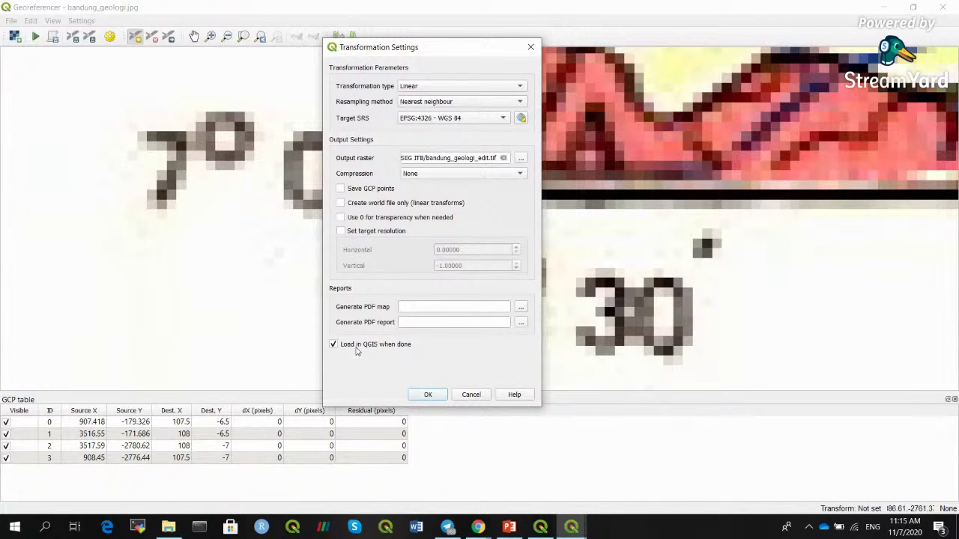
Run the georeferencing with the linear transformation settings, close the Georeferencer and save the GCP points.
{"action": "left_click", "coordinate": [427, 394]}
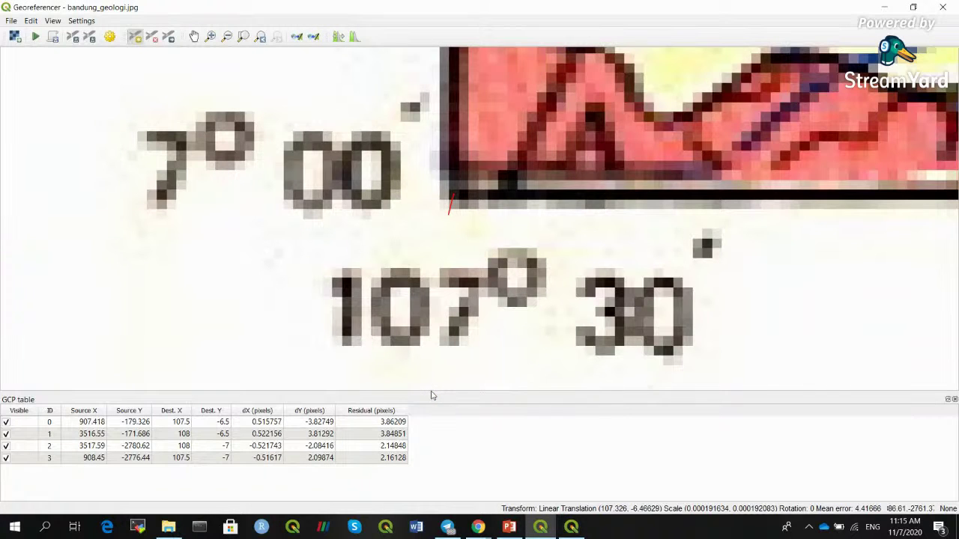
{"action": "left_click", "coordinate": [35, 37]}
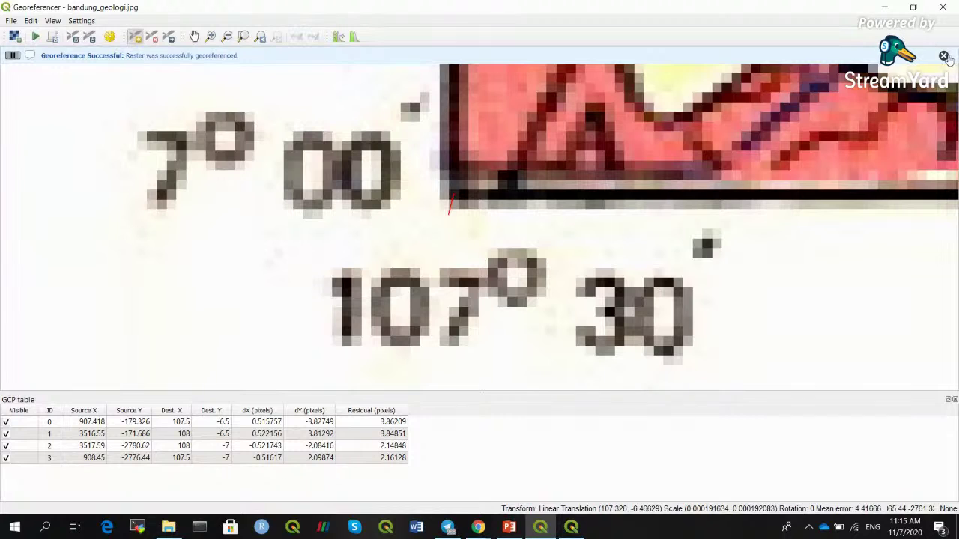
{"action": "left_click", "coordinate": [944, 56]}
{"action": "left_click", "coordinate": [943, 6]}
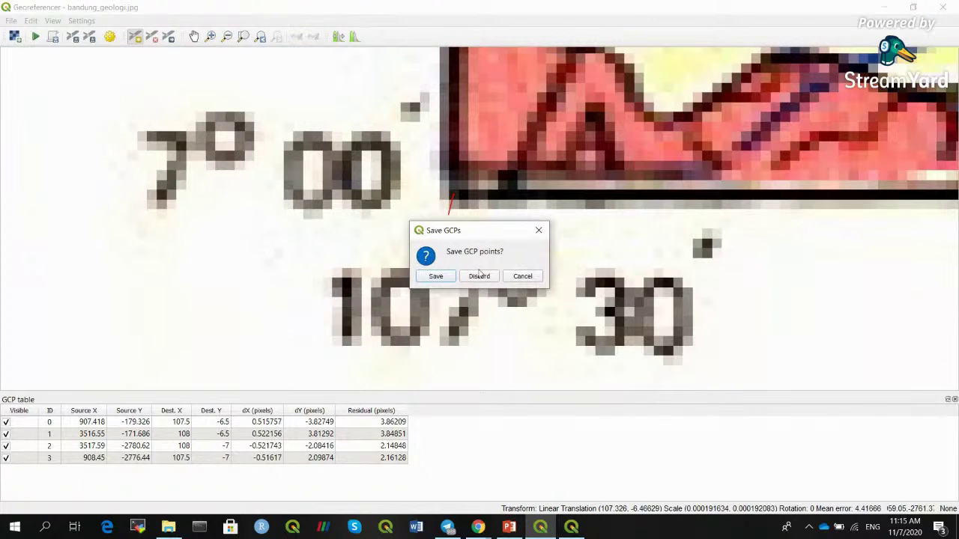
{"action": "left_click", "coordinate": [436, 275]}
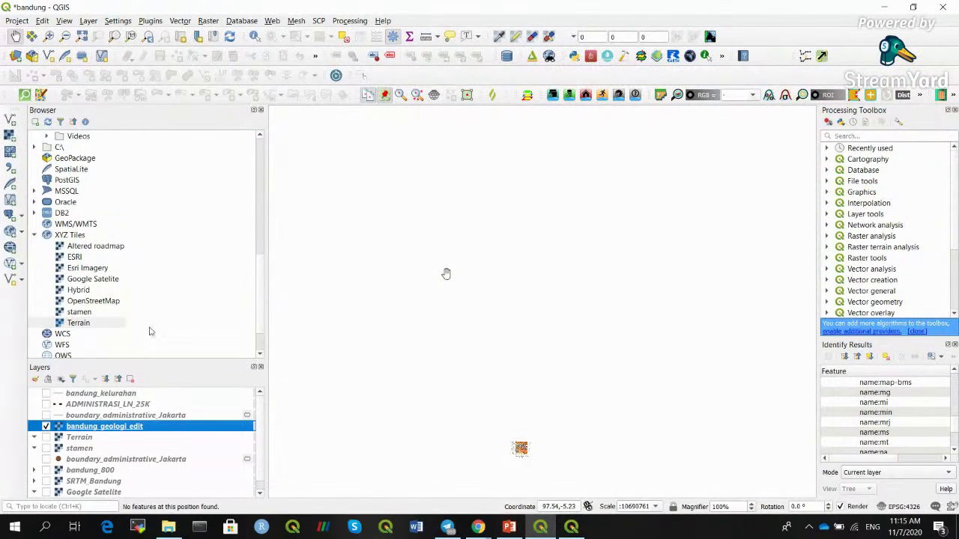
Overlay the ADMINISTRASI_LN_25K boundaries on the georeferenced bandung_geologi_edit map.
{"action": "left_click", "coordinate": [49, 36]}
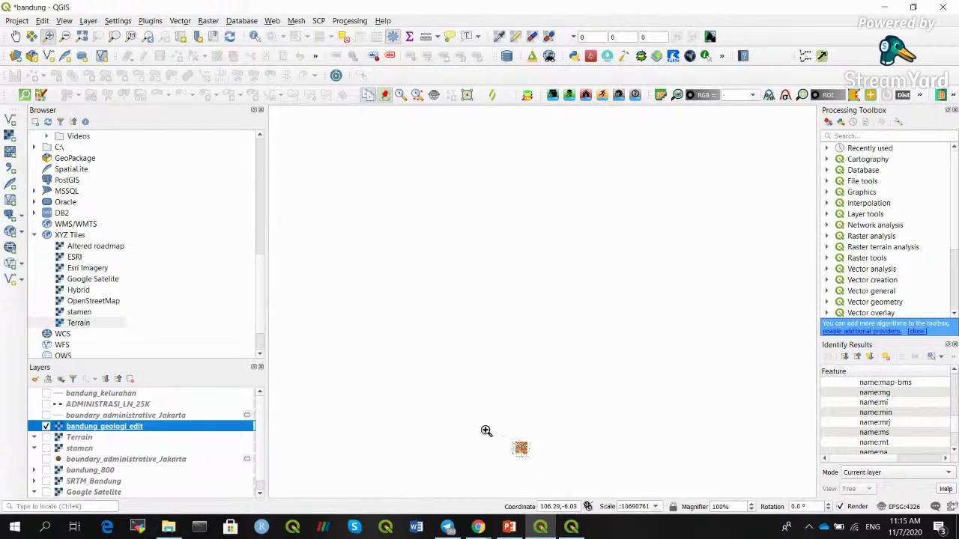
{"action": "left_click_drag", "start_coordinate": [486, 431], "coordinate": [578, 498]}
{"action": "left_click_drag", "start_coordinate": [379, 151], "coordinate": [583, 307]}
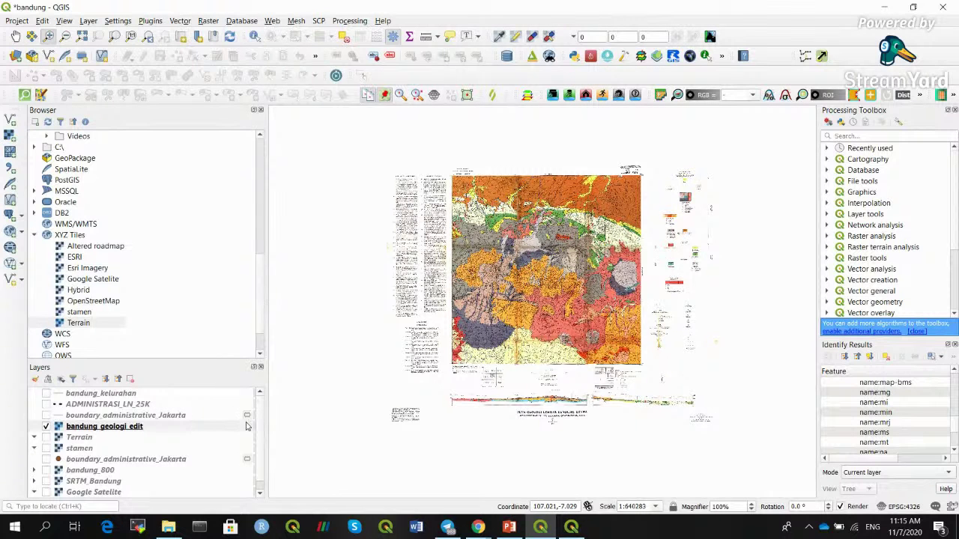
{"action": "left_click", "coordinate": [46, 404]}
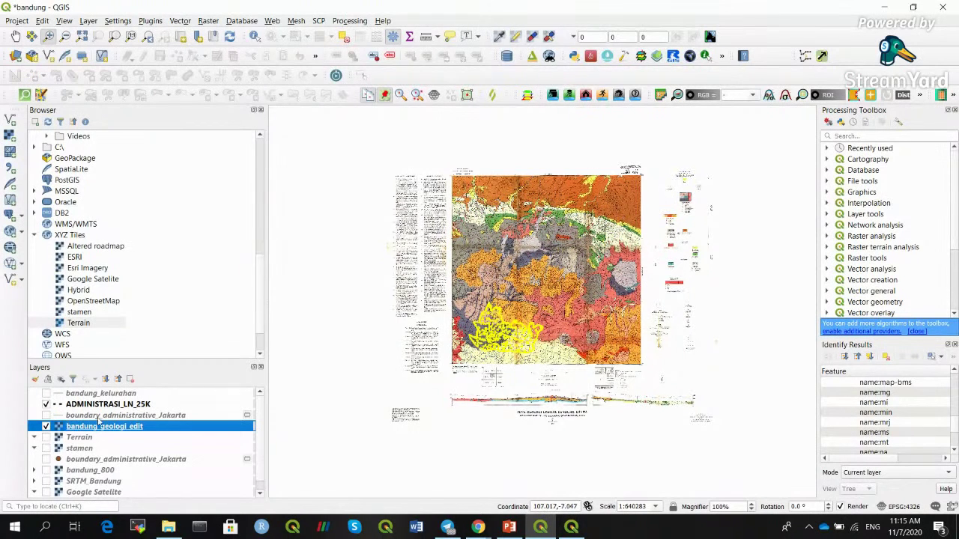
Hide the bandung_geologi_edit layer and clear the feature selection on the ADMINISTRASI_LN_25K layer.
{"action": "left_click", "coordinate": [46, 427]}
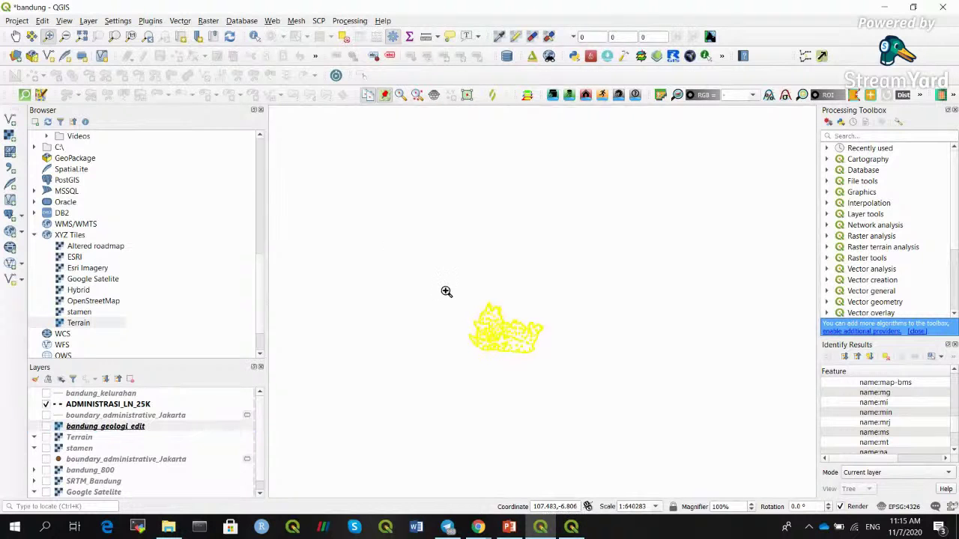
{"action": "left_click_drag", "start_coordinate": [445, 289], "coordinate": [557, 368]}
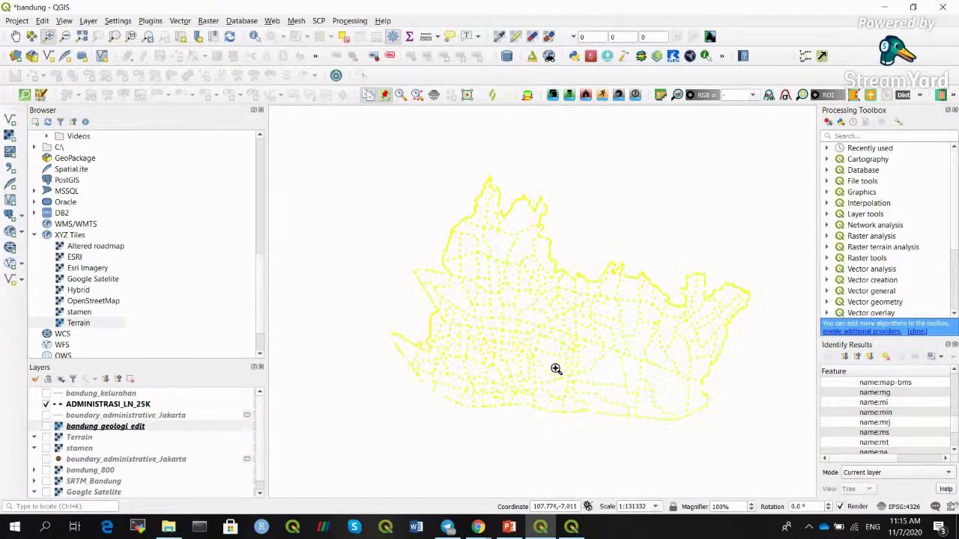
{"action": "left_click", "coordinate": [90, 404]}
{"action": "right_click", "coordinate": [90, 403]}
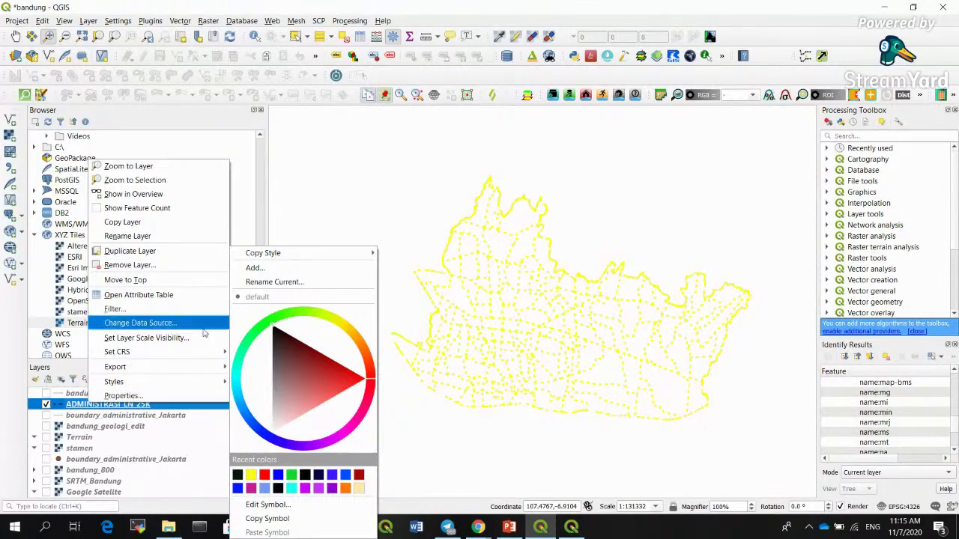
{"action": "left_click", "coordinate": [297, 36]}
{"action": "left_click", "coordinate": [347, 210]}
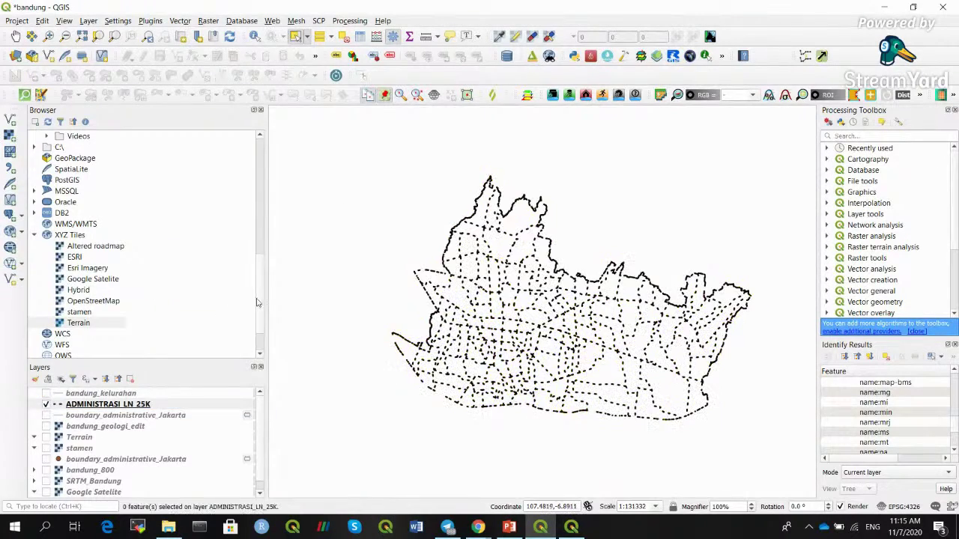
Show the bandung_geologi_edit layer beneath the ADMINISTRASI_LN_25K boundaries with the whole map sheet in view.
{"action": "left_click", "coordinate": [47, 426]}
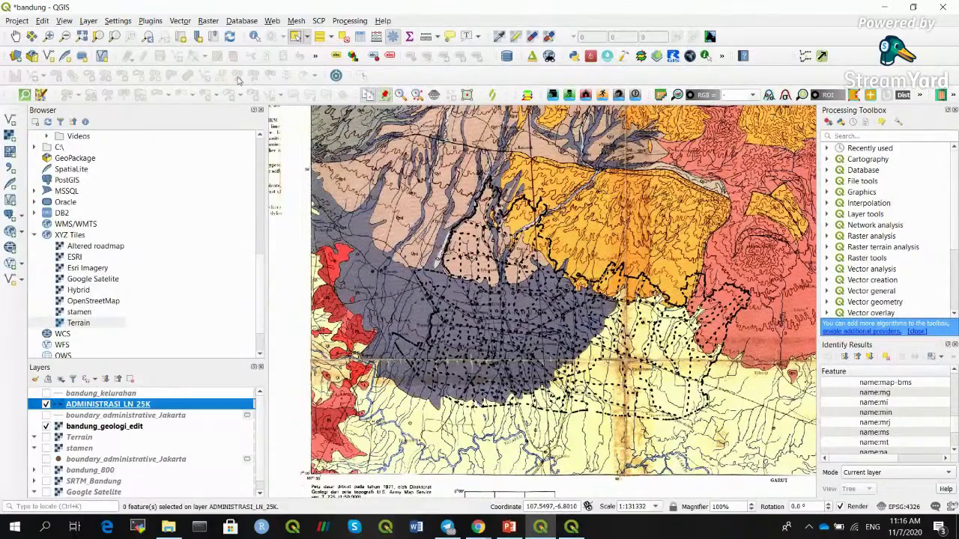
{"action": "left_click", "coordinate": [66, 37]}
{"action": "left_click", "coordinate": [616, 259]}
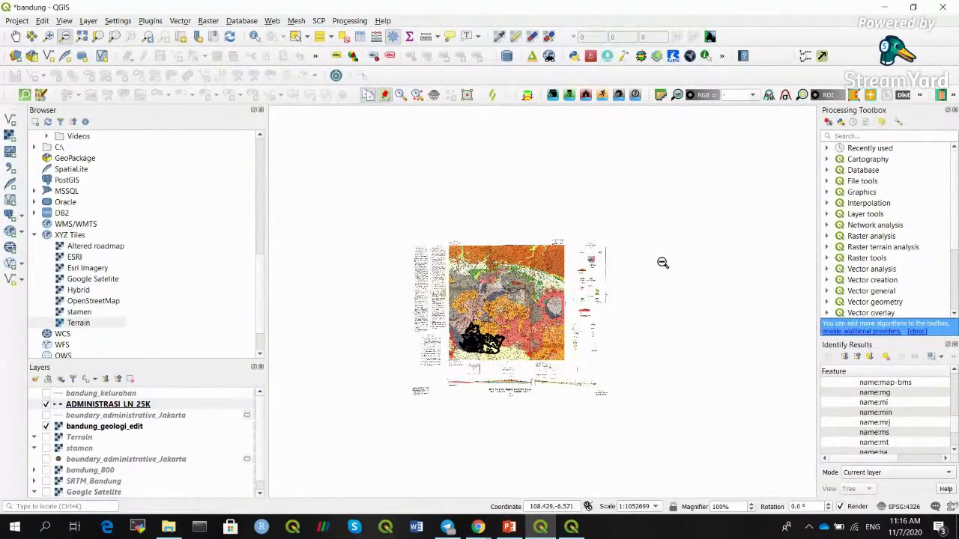
Switch to the Google Meet call in Chrome and stop presenting the screen.
{"action": "left_click", "coordinate": [511, 528]}
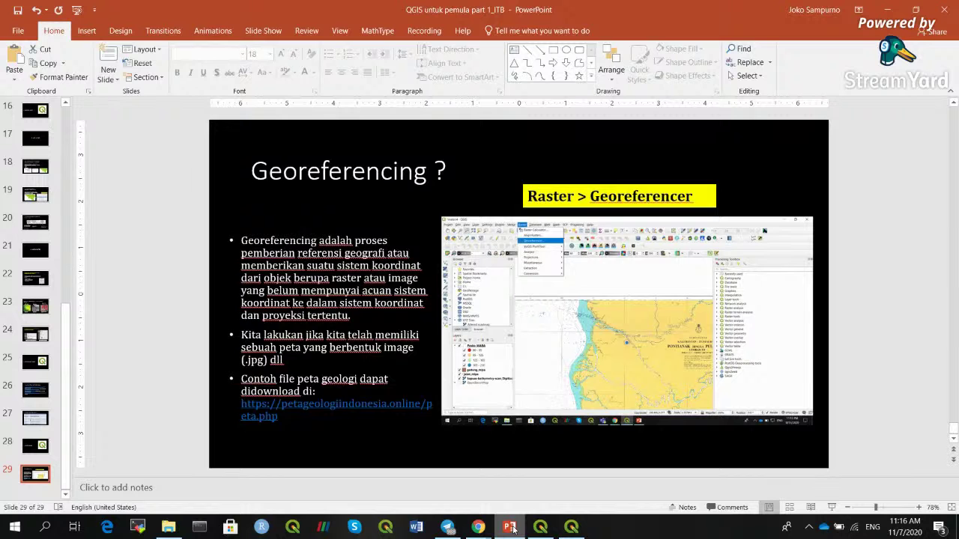
{"action": "mouse_move", "coordinate": [478, 527]}
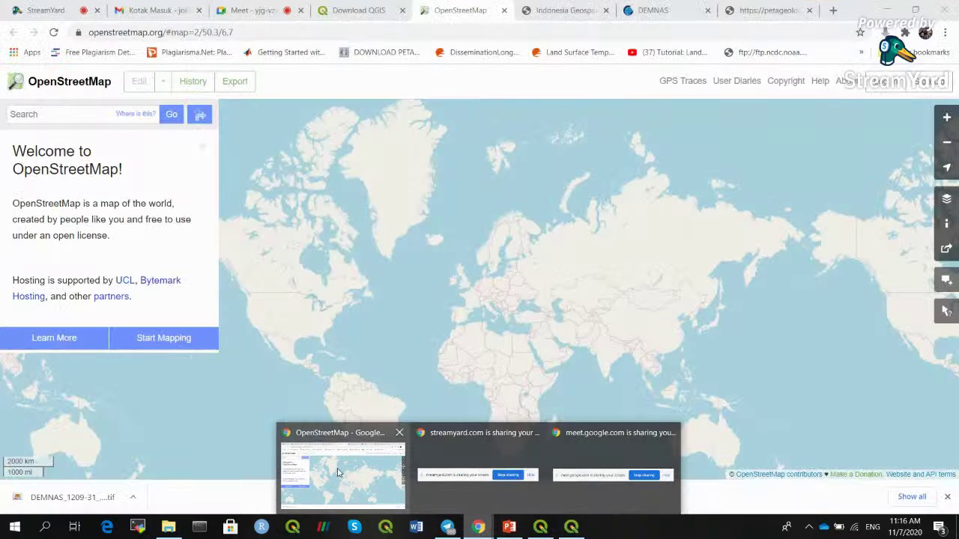
{"action": "left_click", "coordinate": [337, 472]}
{"action": "left_click", "coordinate": [254, 9]}
{"action": "mouse_move", "coordinate": [277, 301]}
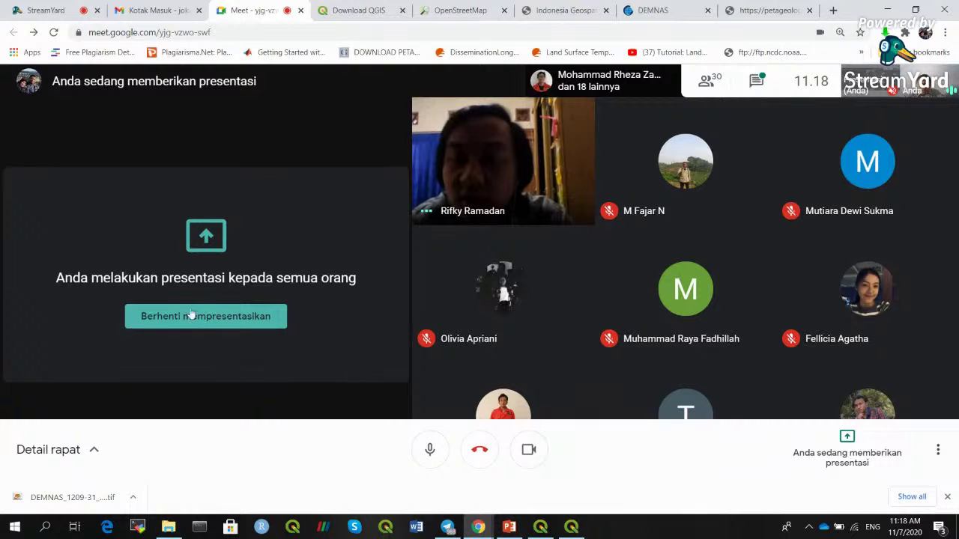
{"action": "left_click", "coordinate": [183, 320]}
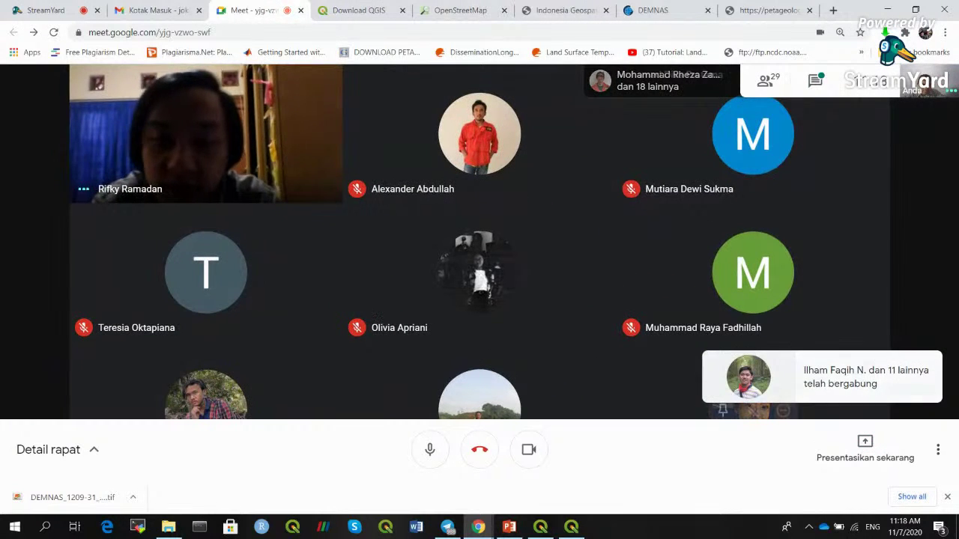
{"action": "left_click", "coordinate": [938, 450]}
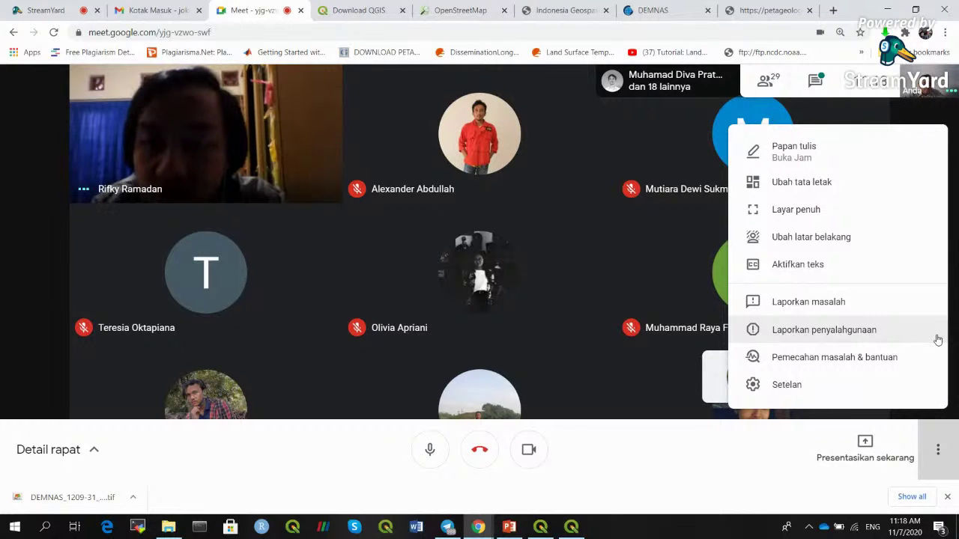
{"action": "left_click", "coordinate": [829, 153]}
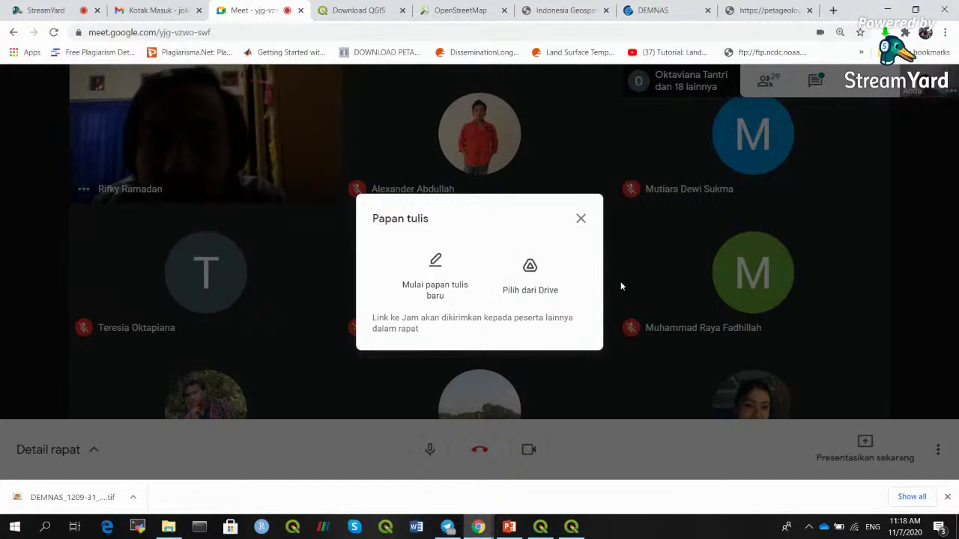
{"action": "left_click", "coordinate": [580, 218]}
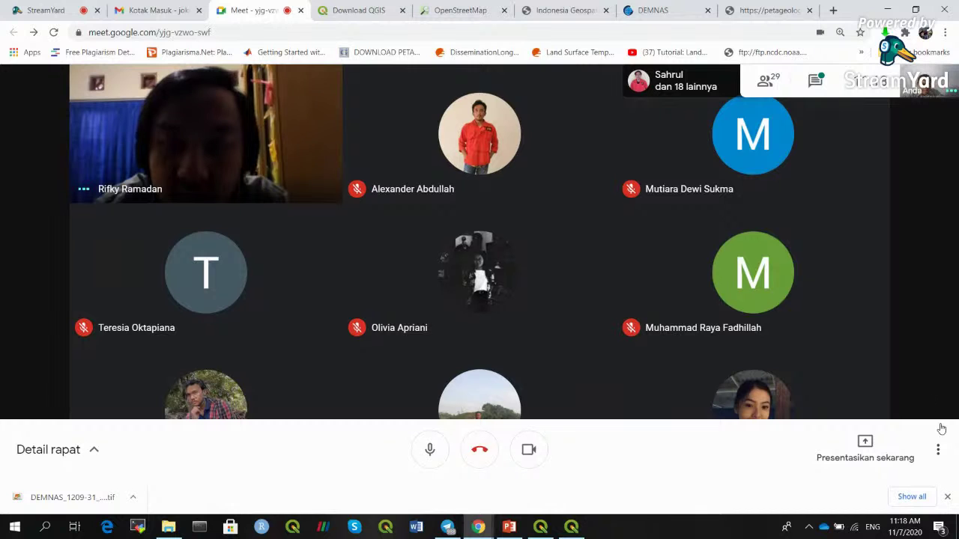
{"action": "left_click", "coordinate": [938, 450]}
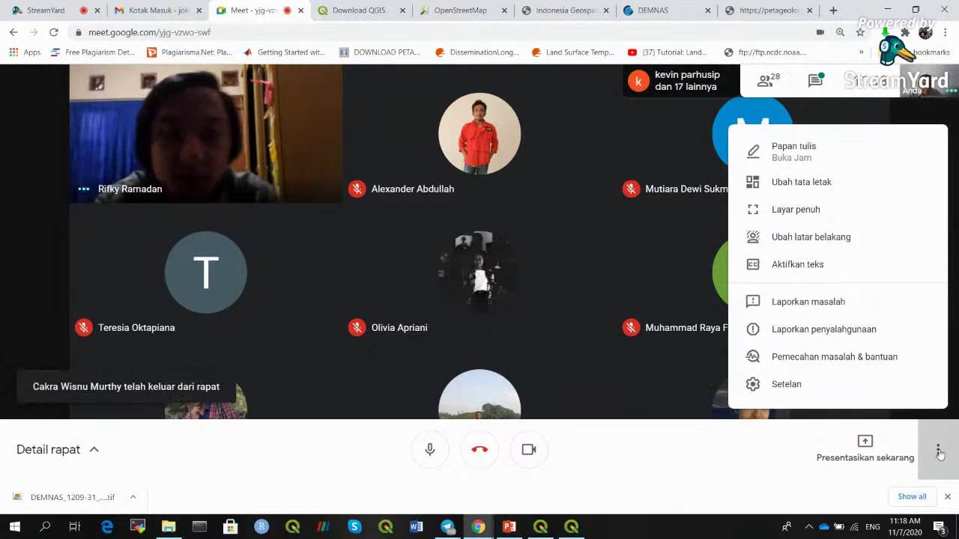
Open the meeting chat to read the participants' questions and dismiss the browser's downloads bar.
{"action": "left_click", "coordinate": [815, 84]}
{"action": "left_click", "coordinate": [815, 83]}
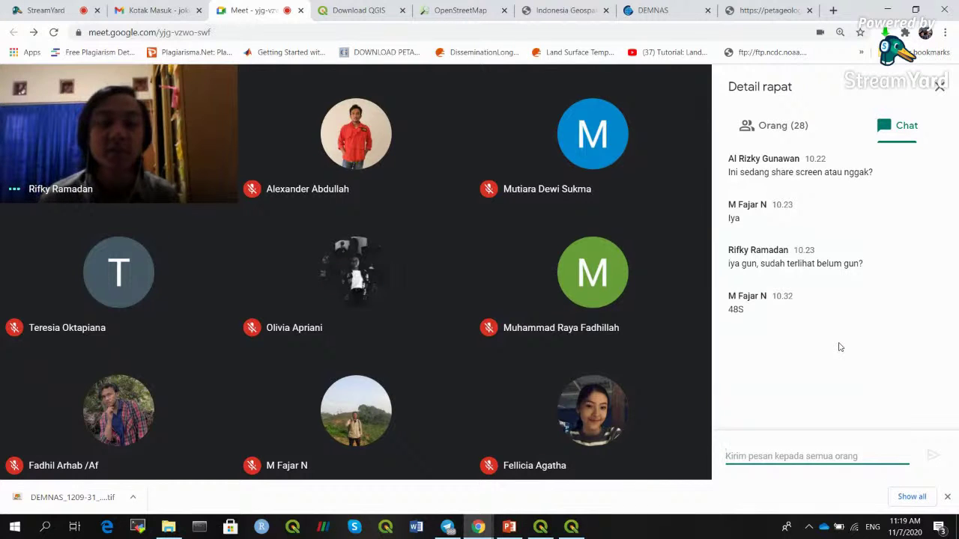
{"action": "left_click", "coordinate": [948, 497]}
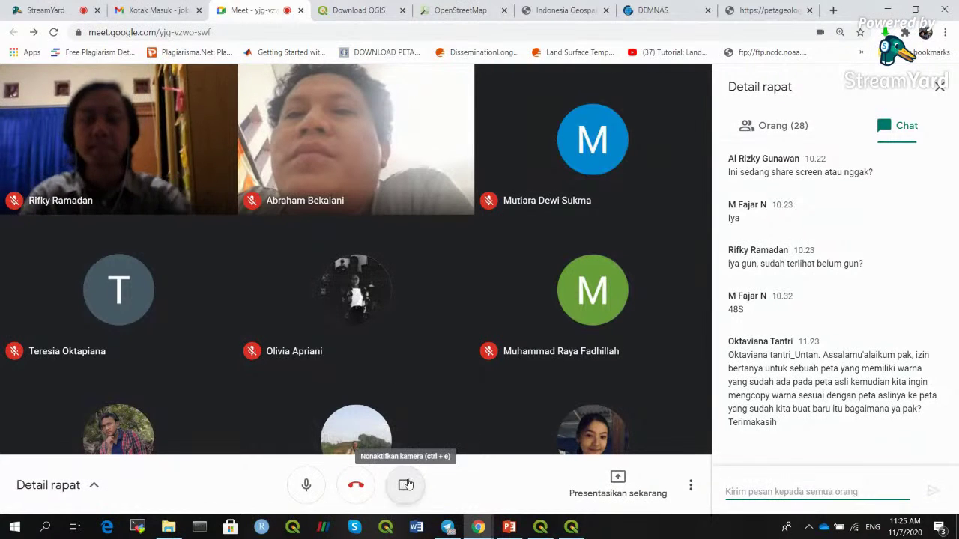
Present the entire screen in the Google Meet call.
{"action": "left_click", "coordinate": [615, 479]}
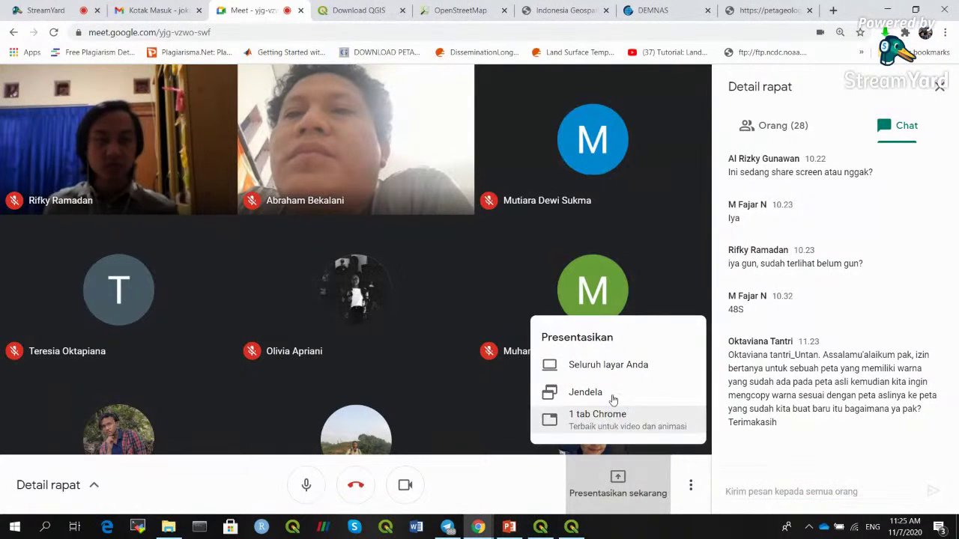
{"action": "left_click", "coordinate": [600, 372]}
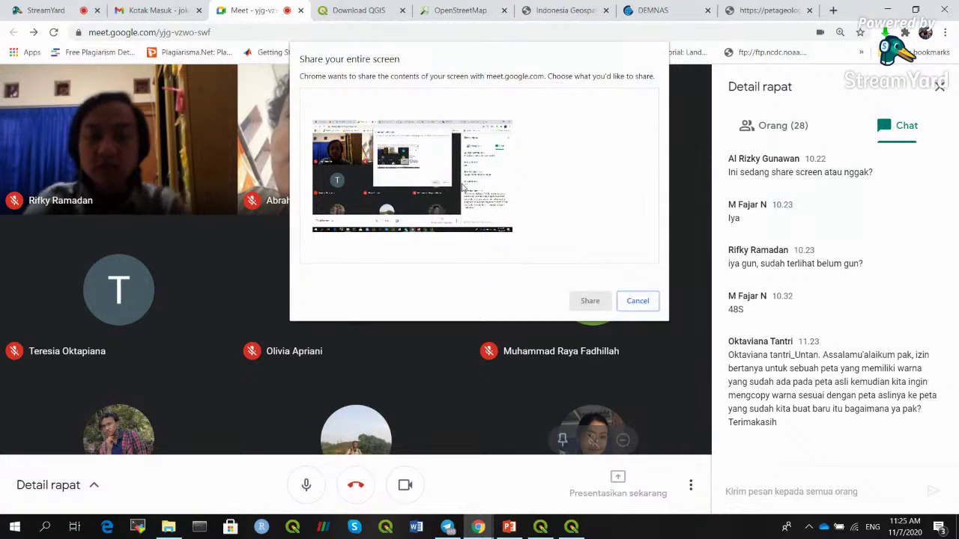
{"action": "left_click", "coordinate": [590, 300]}
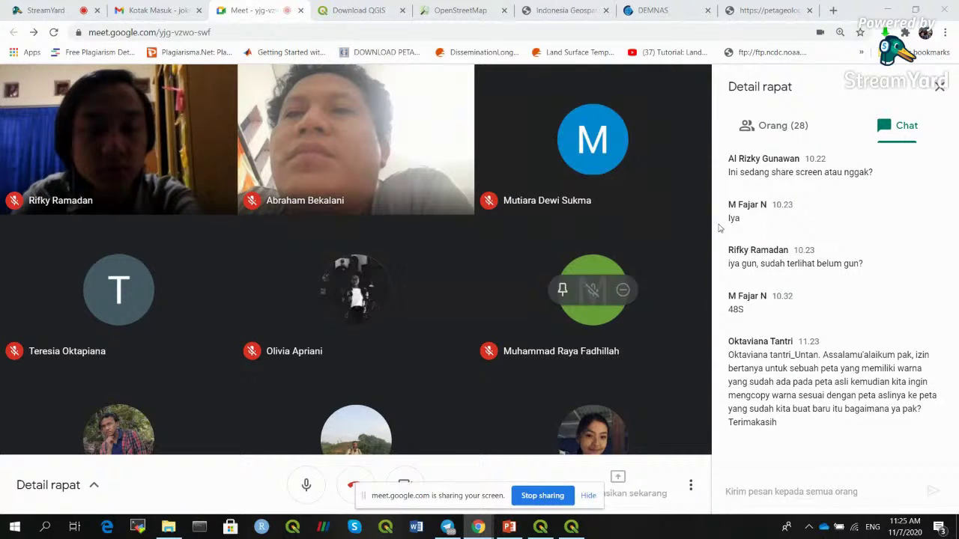
Switch to QGIS, close the QuickOSM window, and hide the ADMINISTRASI_LN_25K and bandung_geologi_edit layers.
{"action": "left_click", "coordinate": [571, 527]}
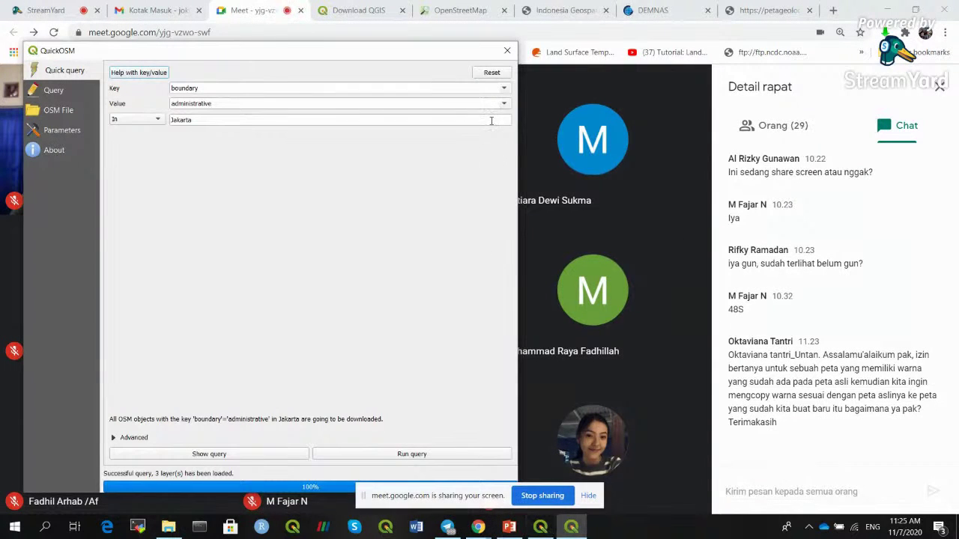
{"action": "left_click", "coordinate": [514, 53]}
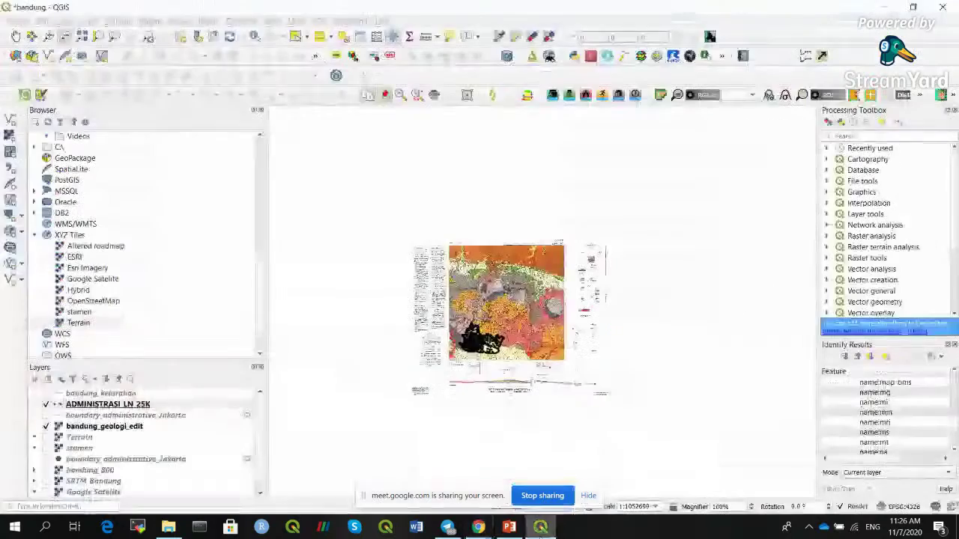
{"action": "left_click", "coordinate": [47, 405]}
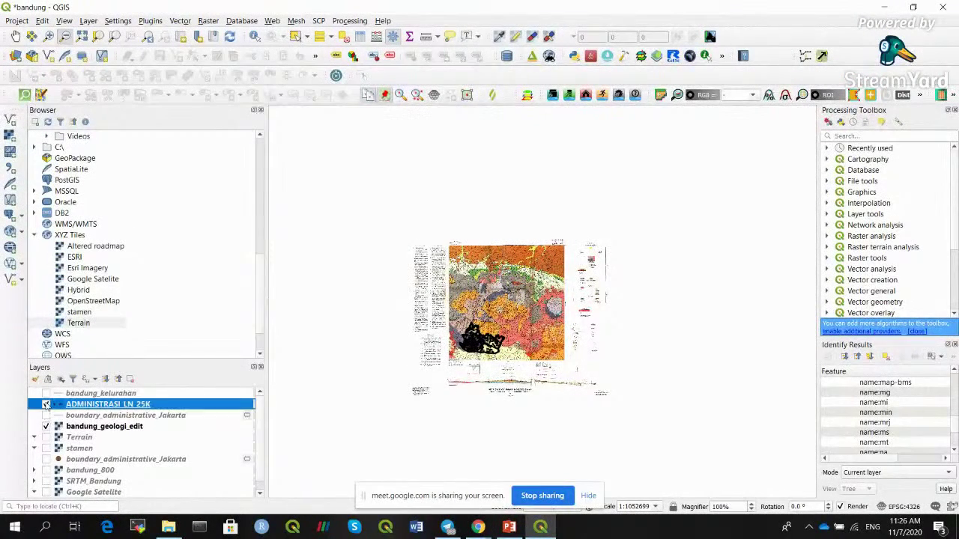
{"action": "left_click", "coordinate": [94, 427]}
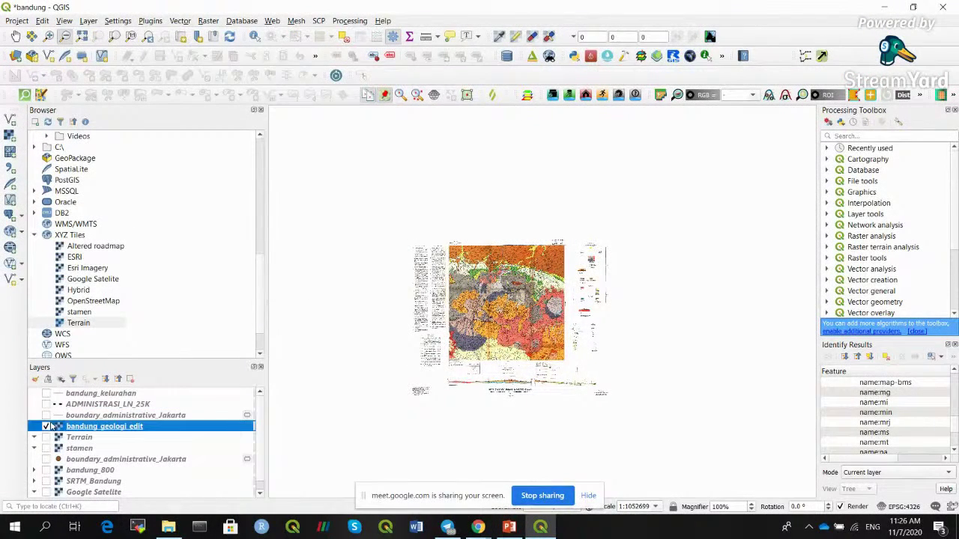
{"action": "left_click", "coordinate": [46, 427]}
{"action": "left_click", "coordinate": [46, 438]}
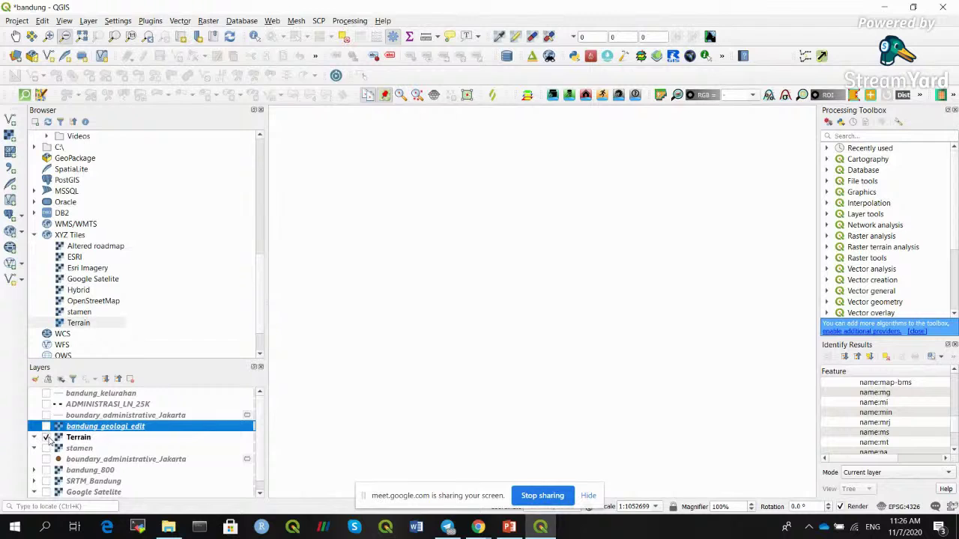
{"action": "left_click", "coordinate": [47, 438]}
Show the SRTM_Bandung elevation layer enlarged on the map canvas.
{"action": "scroll", "coordinate": [45, 450], "scroll_direction": "down", "scroll_amount": 1}
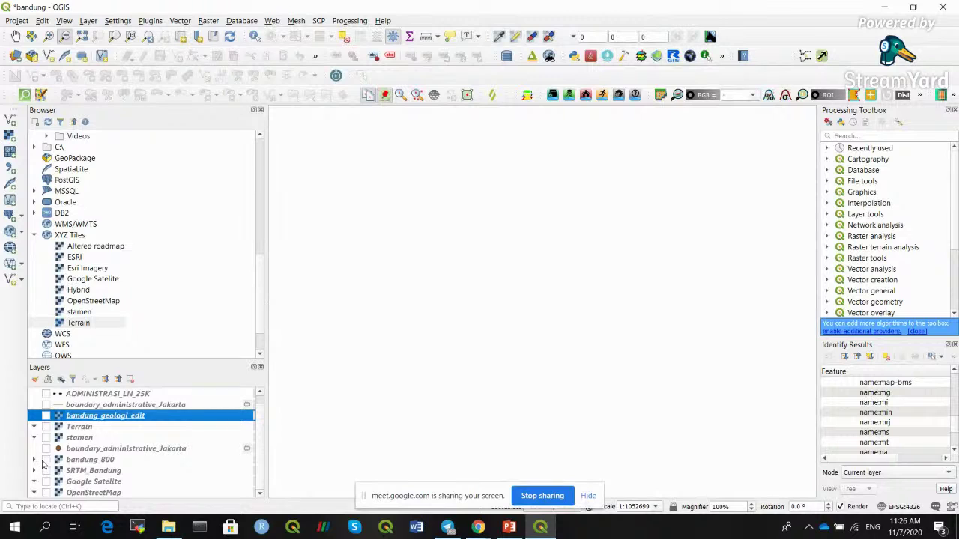
{"action": "left_click", "coordinate": [46, 471]}
{"action": "left_click", "coordinate": [48, 36]}
{"action": "left_click_drag", "start_coordinate": [430, 290], "coordinate": [539, 404]}
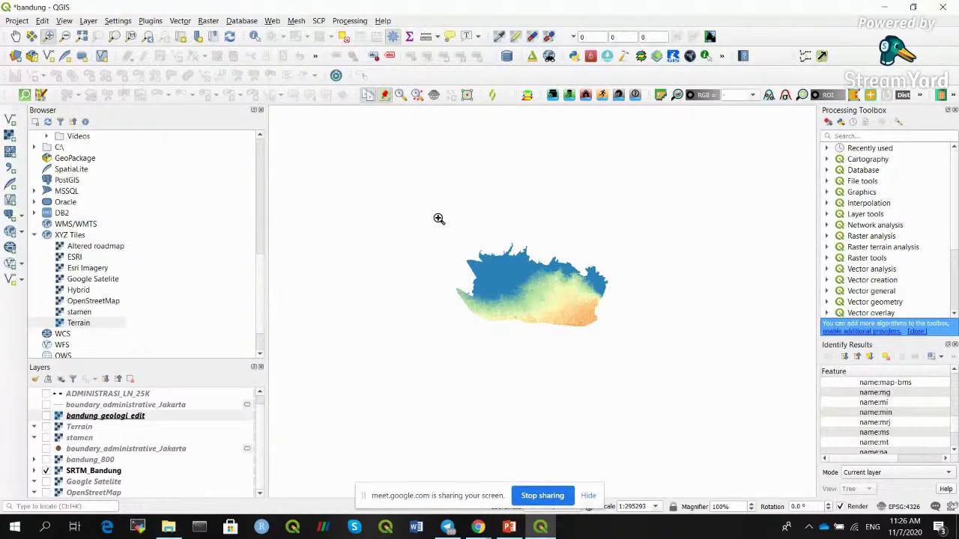
{"action": "scroll", "coordinate": [560, 330], "scroll_direction": "up", "scroll_amount": 1}
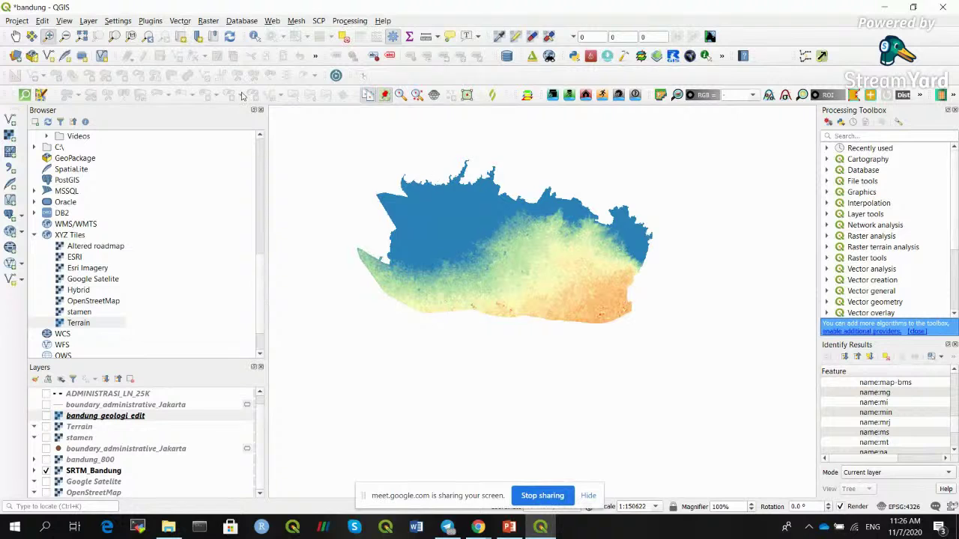
{"action": "left_click", "coordinate": [16, 37]}
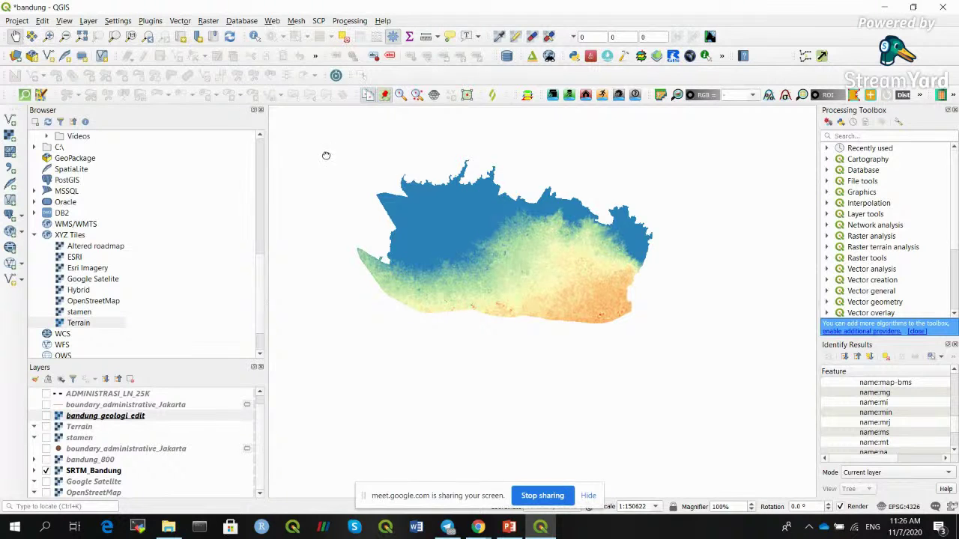
Open the SRTM_Bandung layer's symbology properties beside the map and inspect the gradient stops of its current color ramp.
{"action": "left_click_drag", "start_coordinate": [326, 148], "coordinate": [314, 235]}
{"action": "left_click_drag", "start_coordinate": [496, 236], "coordinate": [496, 234]}
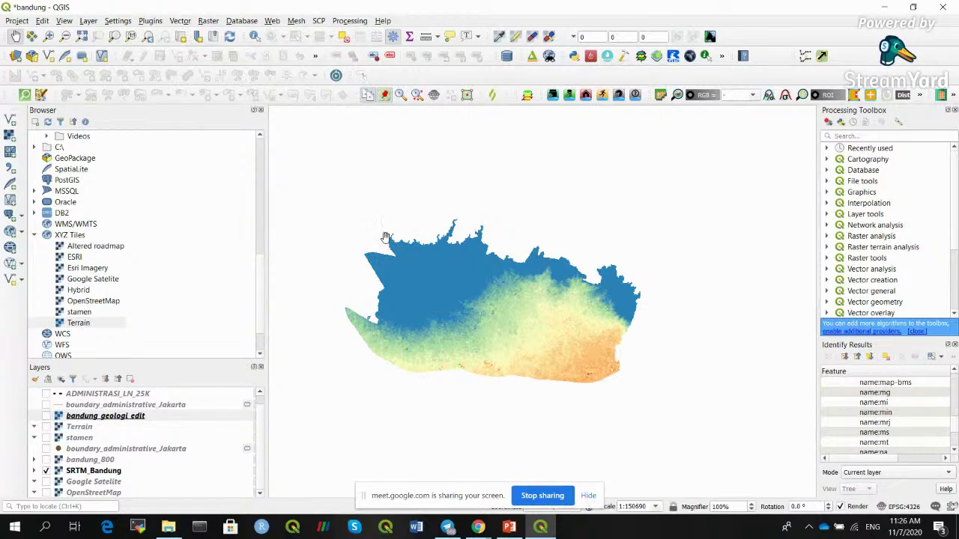
{"action": "right_click", "coordinate": [93, 470]}
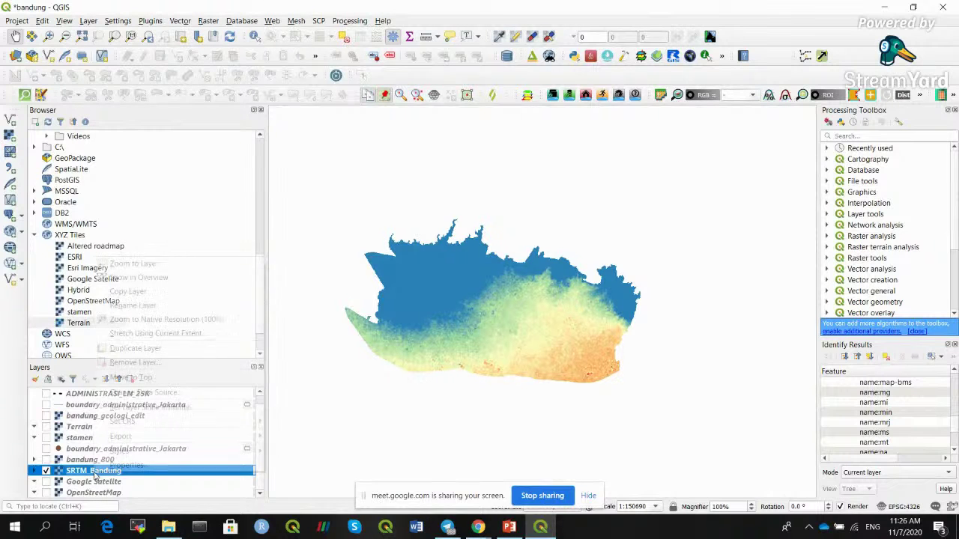
{"action": "left_click", "coordinate": [135, 460]}
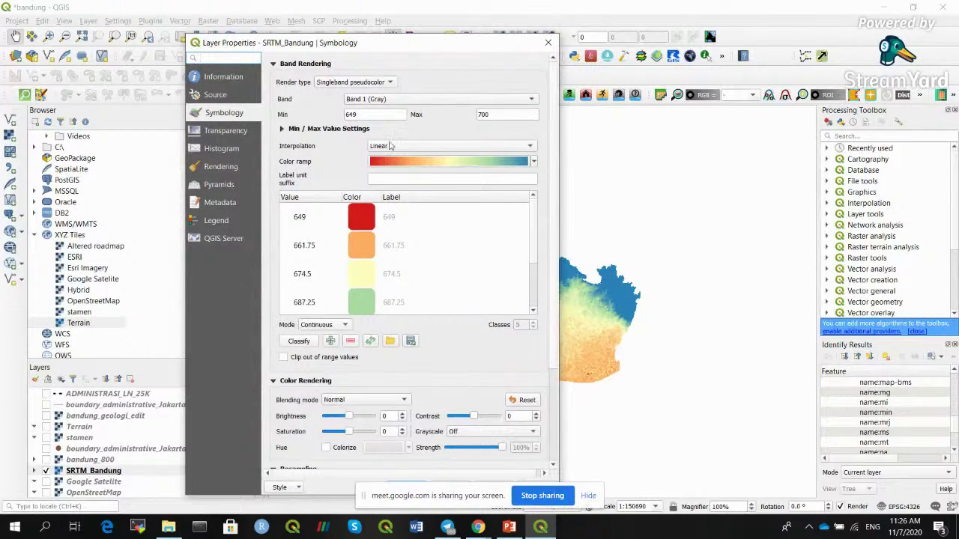
{"action": "left_click_drag", "start_coordinate": [501, 47], "coordinate": [303, 39]}
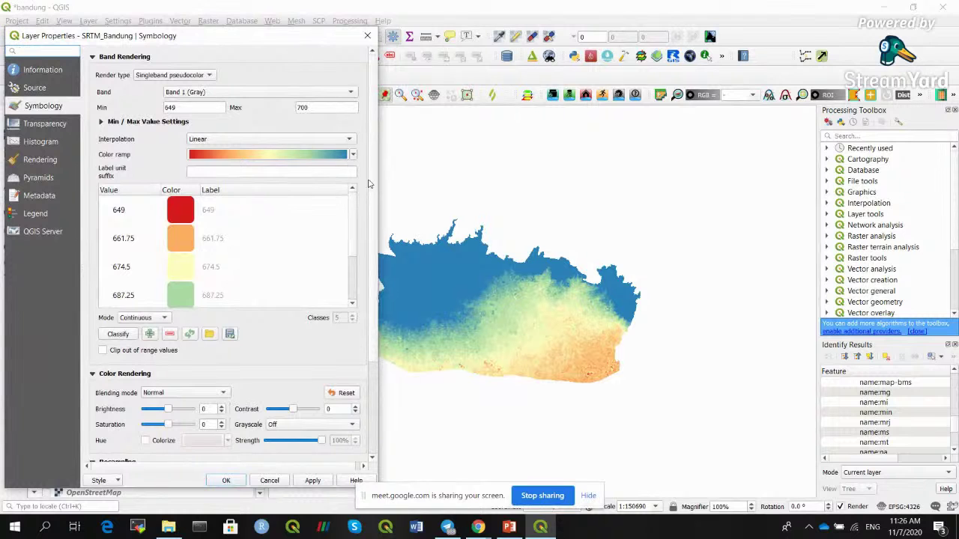
{"action": "left_click", "coordinate": [347, 155]}
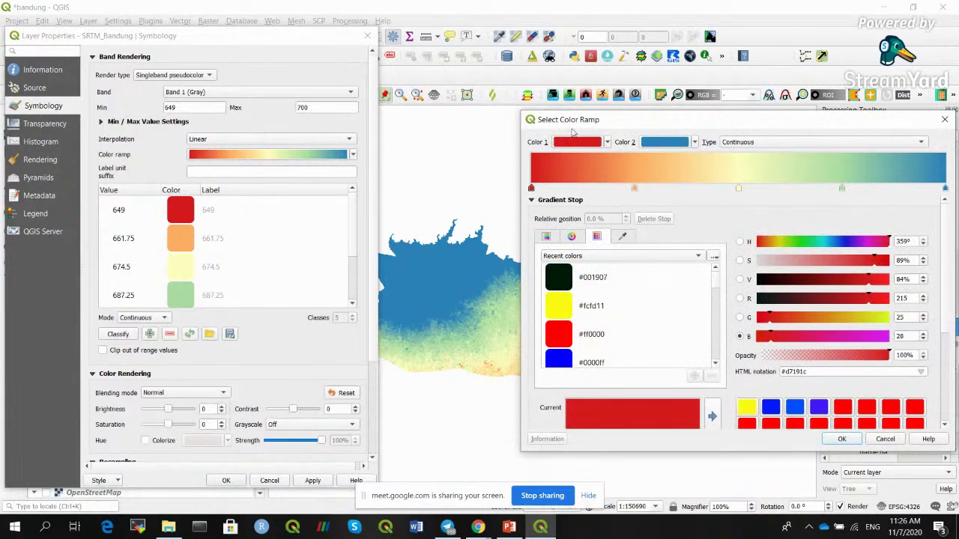
{"action": "left_click", "coordinate": [945, 119]}
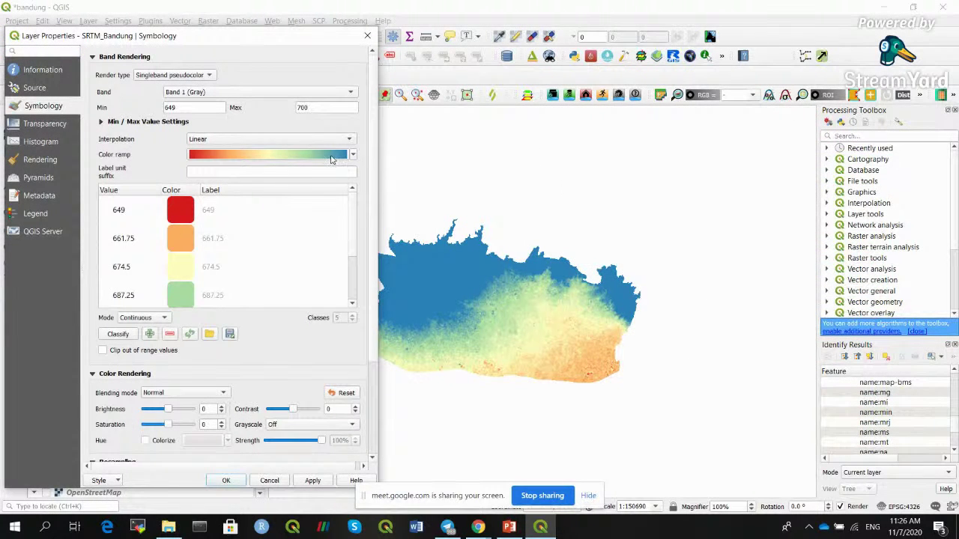
Try the Viridis color ramp on SRTM_Bandung, browse all available color ramps, and close the layer properties without applying.
{"action": "left_click", "coordinate": [332, 159]}
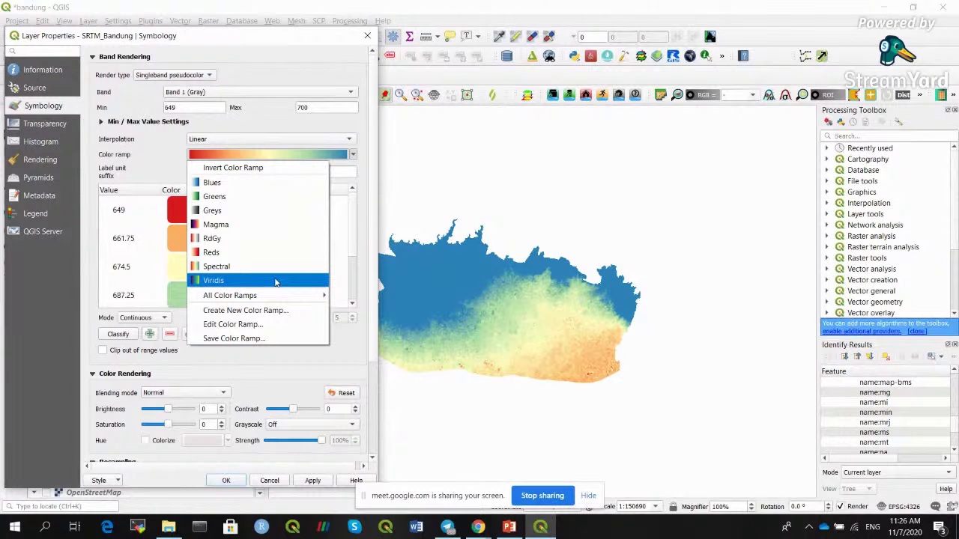
{"action": "left_click", "coordinate": [250, 281]}
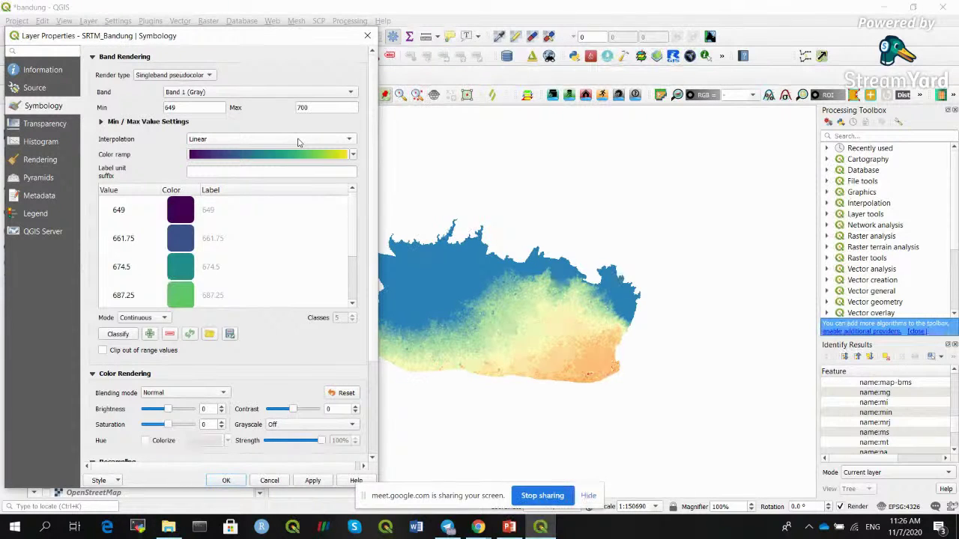
{"action": "left_click", "coordinate": [267, 157]}
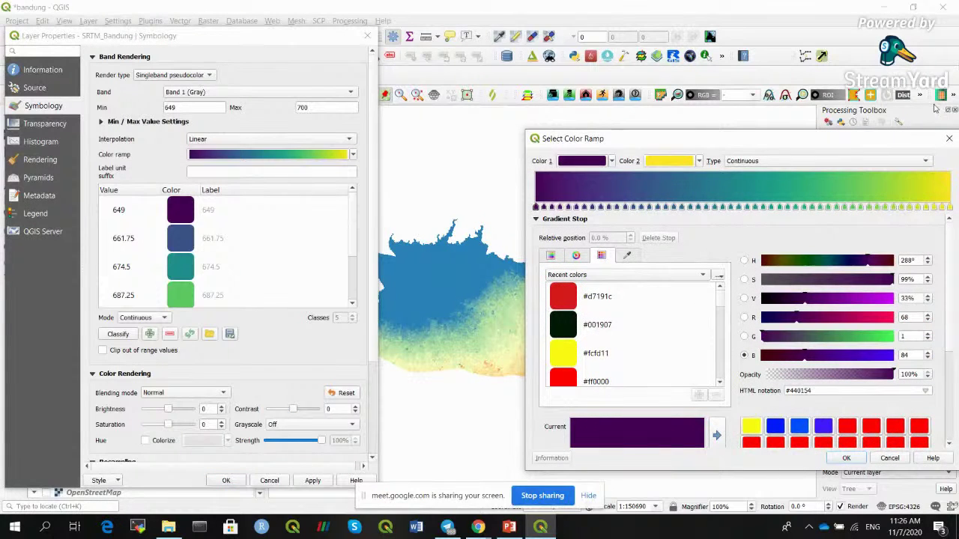
{"action": "left_click", "coordinate": [948, 139]}
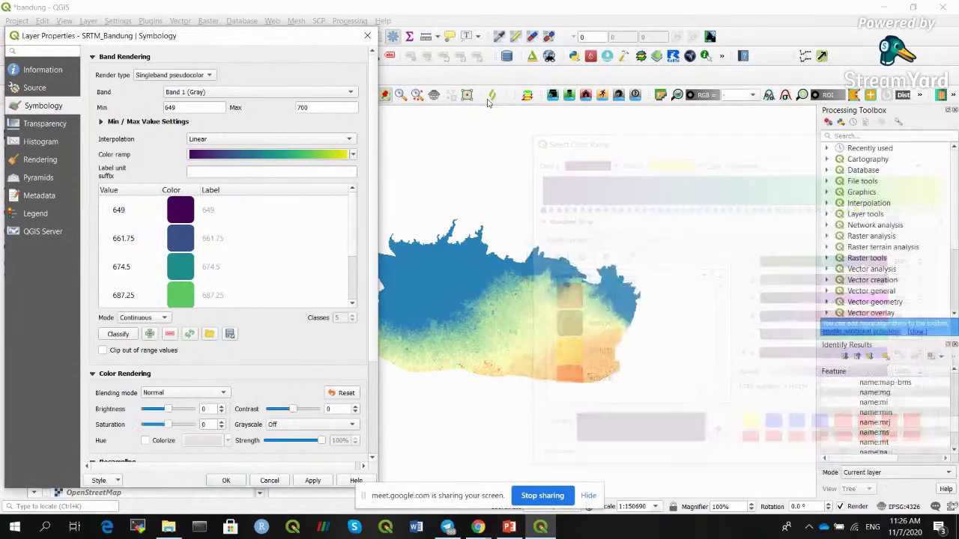
{"action": "left_click", "coordinate": [264, 160]}
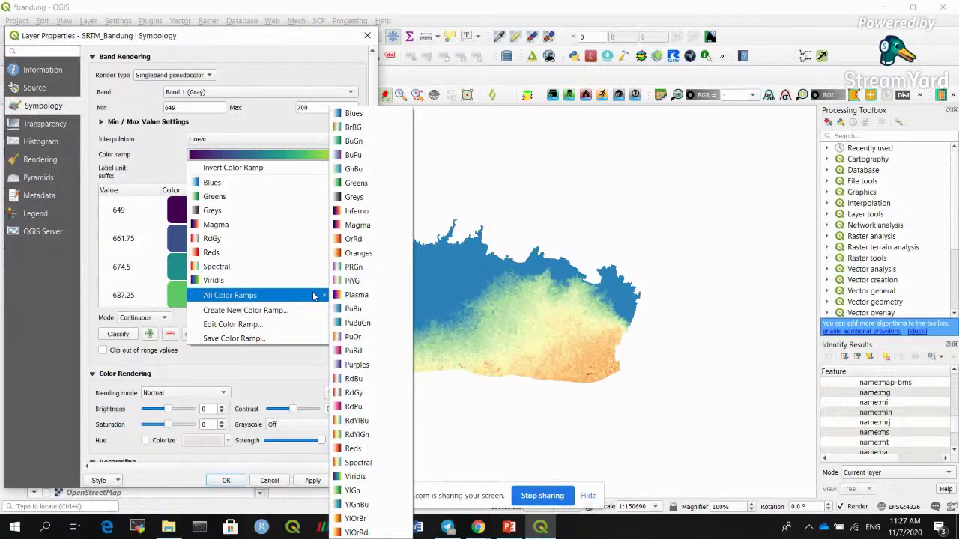
{"action": "left_click", "coordinate": [637, 8]}
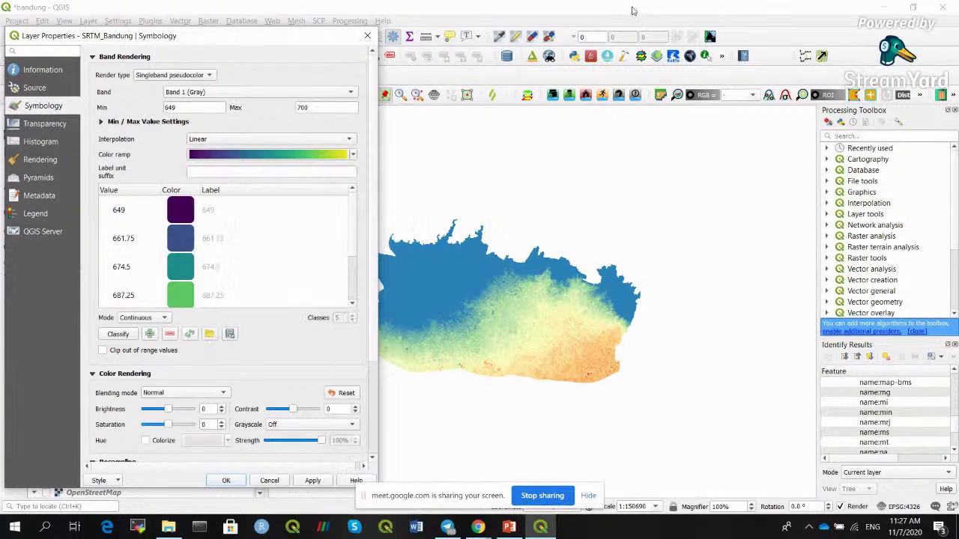
{"action": "left_click", "coordinate": [366, 36]}
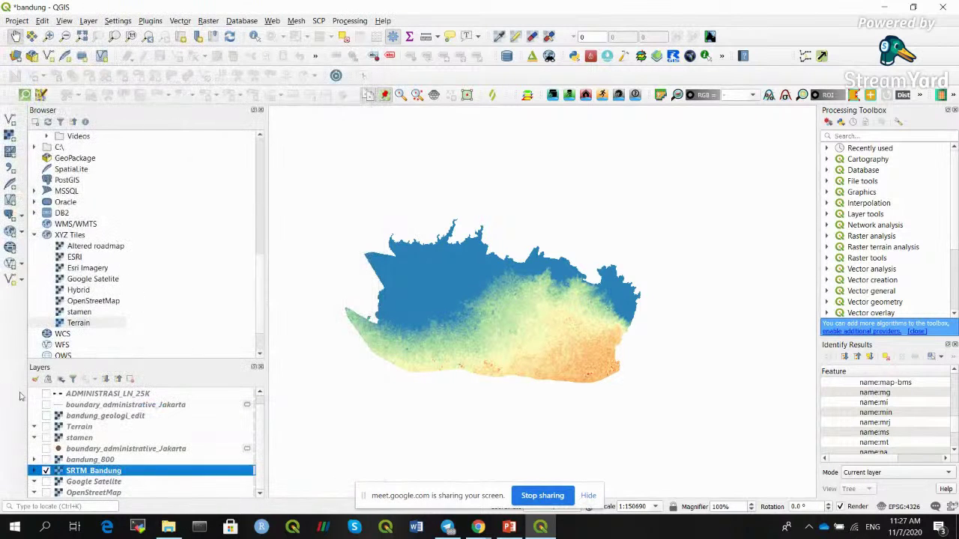
Show the bandung_geologi_edit layer and hide SRTM_Bandung so the whole geological map sheet is in view.
{"action": "left_click", "coordinate": [46, 416]}
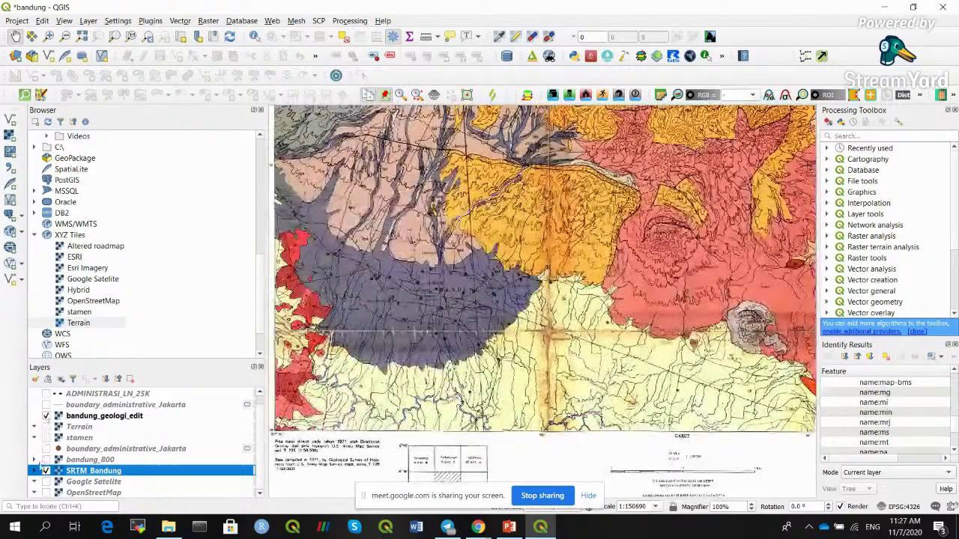
{"action": "left_click", "coordinate": [47, 471]}
{"action": "left_click", "coordinate": [65, 36]}
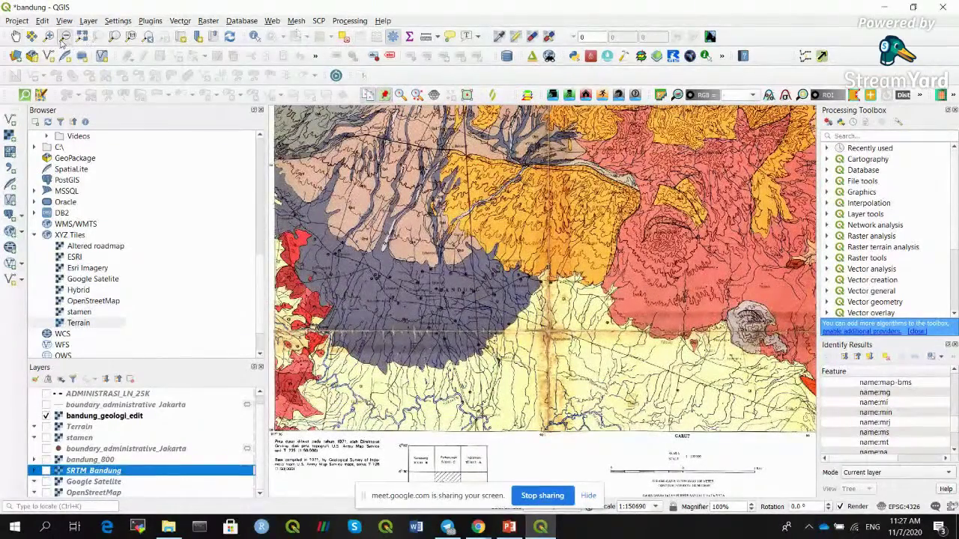
{"action": "left_click", "coordinate": [502, 227]}
{"action": "left_click", "coordinate": [502, 227]}
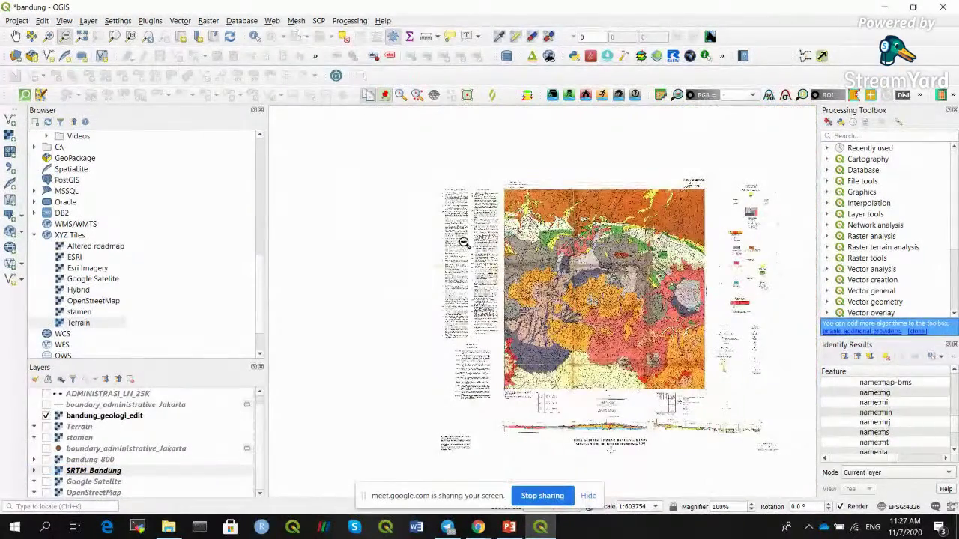
Examine the colored rock units around Bandung and north of it on the geological map up close.
{"action": "left_click", "coordinate": [48, 36]}
{"action": "left_click_drag", "start_coordinate": [453, 246], "coordinate": [625, 422]}
{"action": "left_click", "coordinate": [507, 333]}
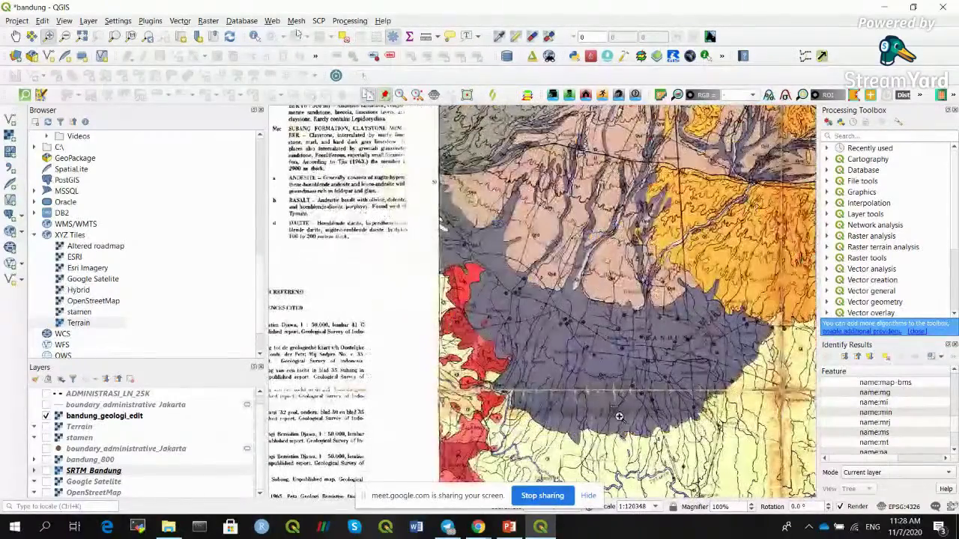
{"action": "left_click", "coordinate": [15, 36]}
{"action": "left_click_drag", "start_coordinate": [532, 271], "coordinate": [607, 395]}
{"action": "left_click_drag", "start_coordinate": [611, 251], "coordinate": [617, 339]}
{"action": "left_click_drag", "start_coordinate": [637, 192], "coordinate": [536, 267]}
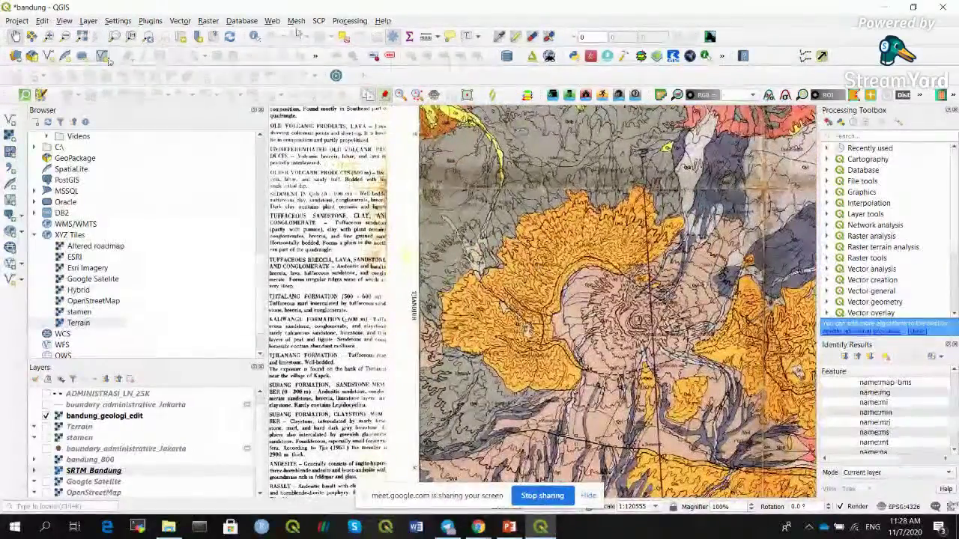
Examine the full geological map sheet with its legend, explanatory text and cross-section.
{"action": "left_click", "coordinate": [66, 36]}
{"action": "left_click", "coordinate": [585, 339]}
{"action": "left_click", "coordinate": [585, 334]}
{"action": "left_click", "coordinate": [587, 325]}
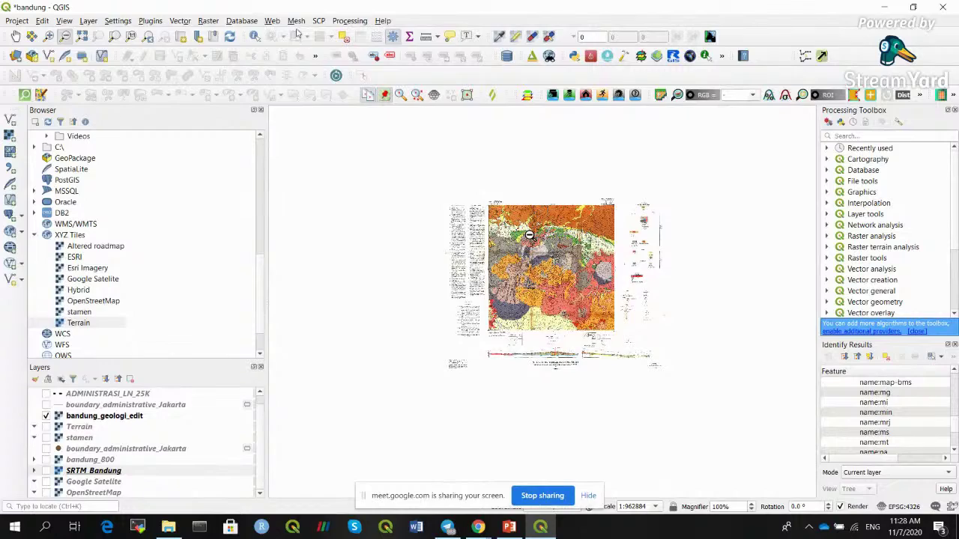
{"action": "left_click", "coordinate": [48, 36]}
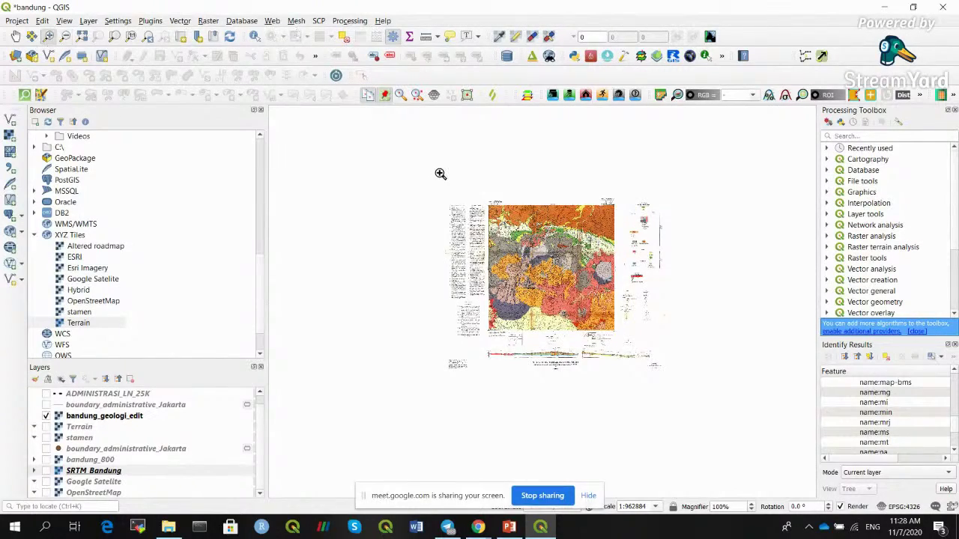
{"action": "left_click_drag", "start_coordinate": [439, 173], "coordinate": [606, 353]}
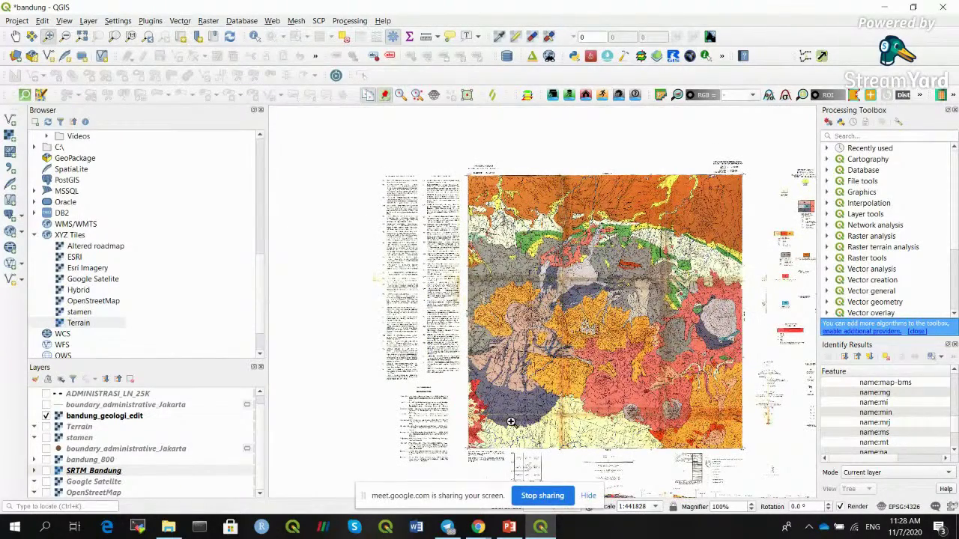
{"action": "left_click", "coordinate": [15, 36]}
{"action": "left_click_drag", "start_coordinate": [626, 283], "coordinate": [556, 247]}
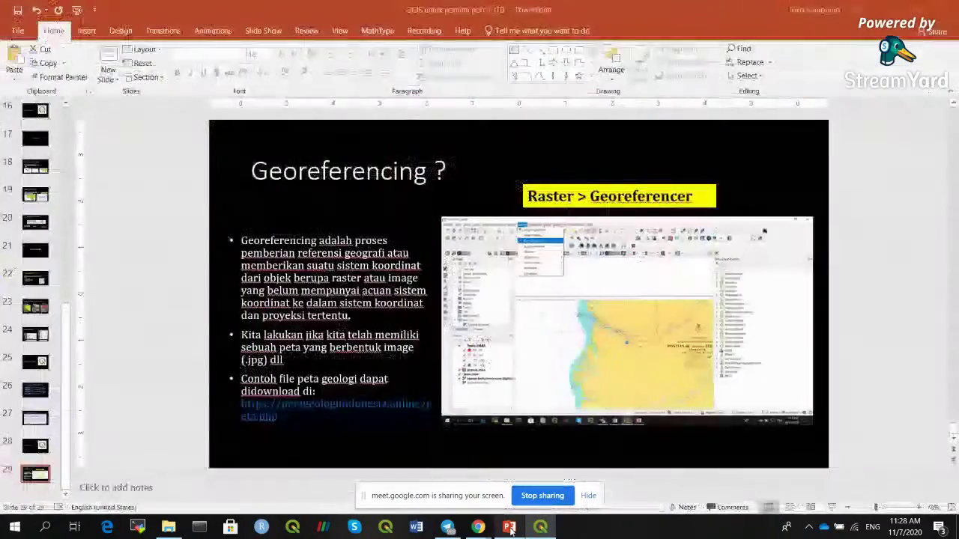
Switch to the Google Meet call and stop presenting the screen.
{"action": "left_click", "coordinate": [510, 527]}
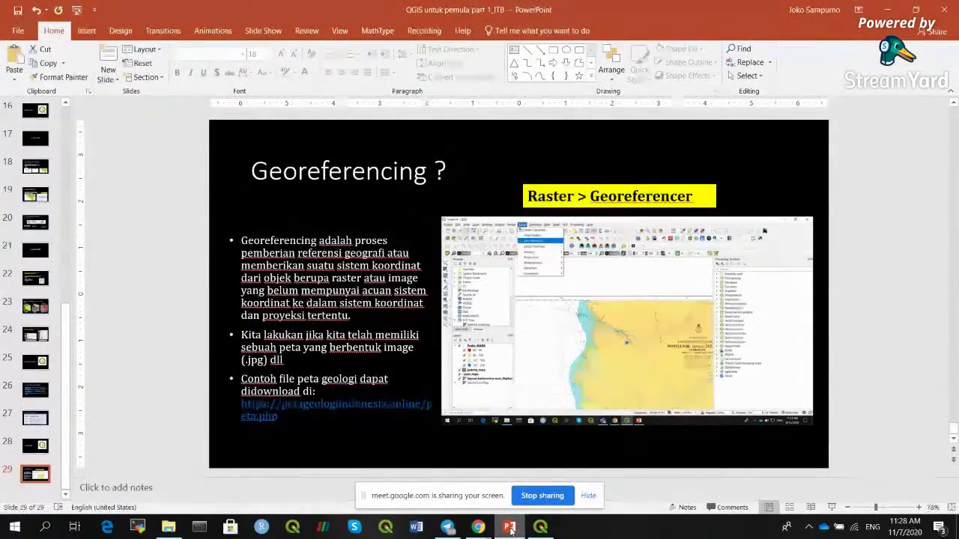
{"action": "left_click", "coordinate": [509, 527]}
{"action": "mouse_move", "coordinate": [477, 527]}
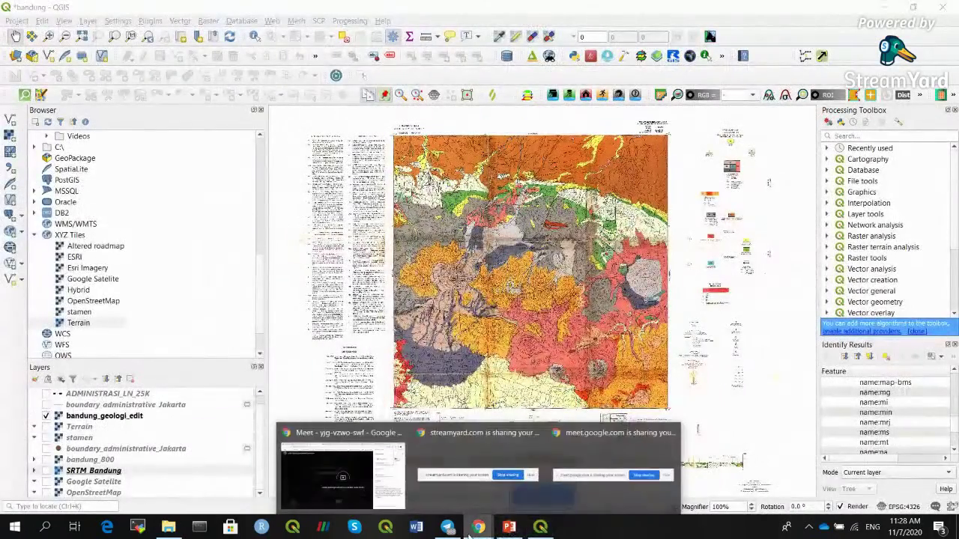
{"action": "left_click", "coordinate": [363, 480]}
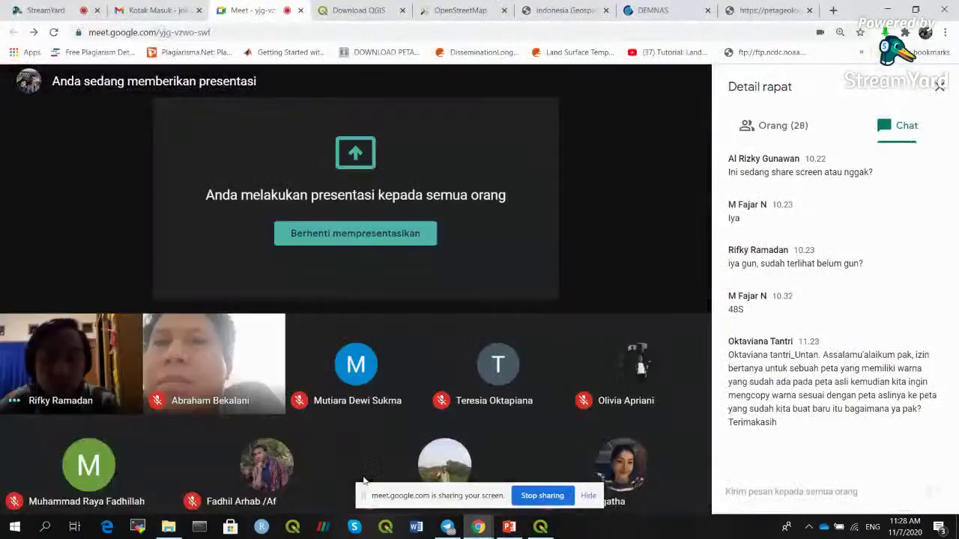
{"action": "left_click", "coordinate": [390, 234]}
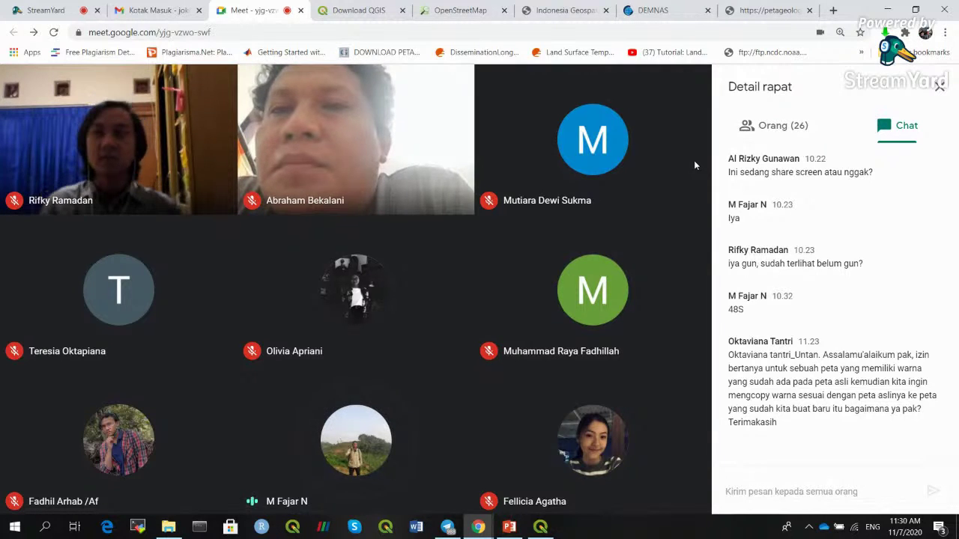
Present the entire screen again in the Google Meet call.
{"action": "mouse_move", "coordinate": [462, 428]}
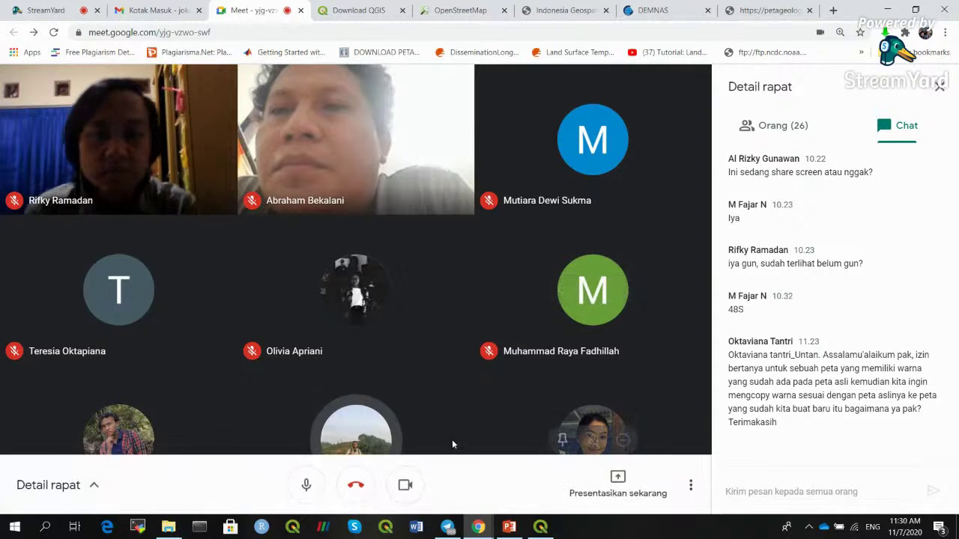
{"action": "left_click", "coordinate": [610, 485]}
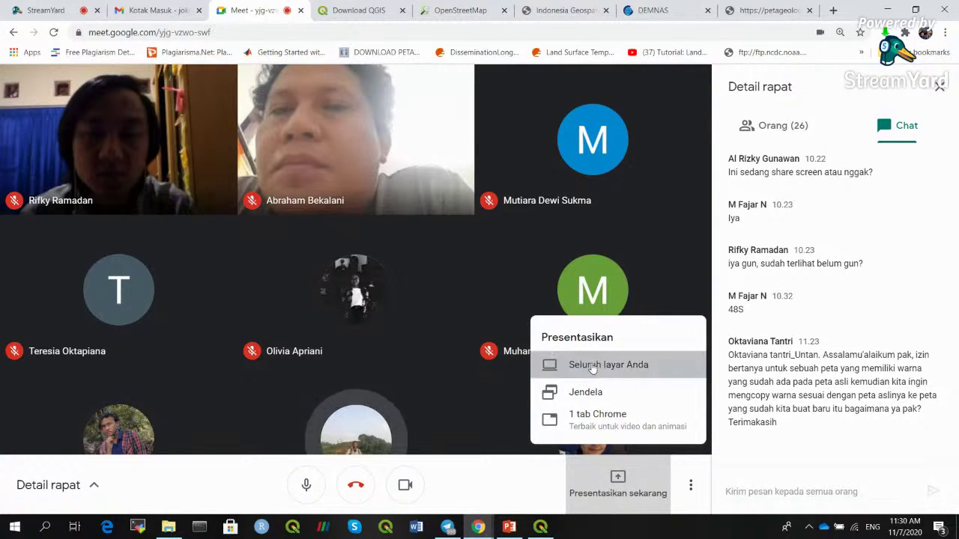
{"action": "left_click", "coordinate": [592, 364]}
{"action": "left_click", "coordinate": [402, 162]}
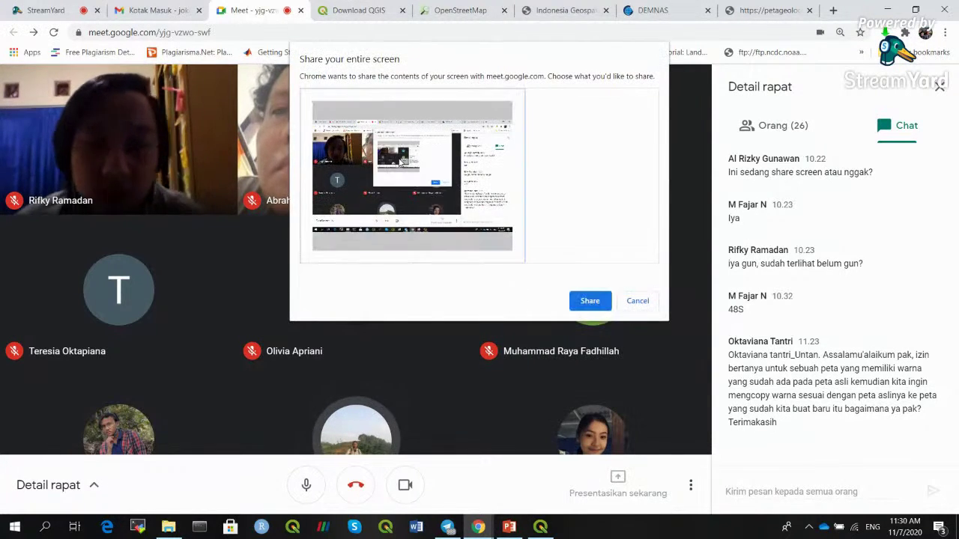
{"action": "left_click", "coordinate": [580, 299]}
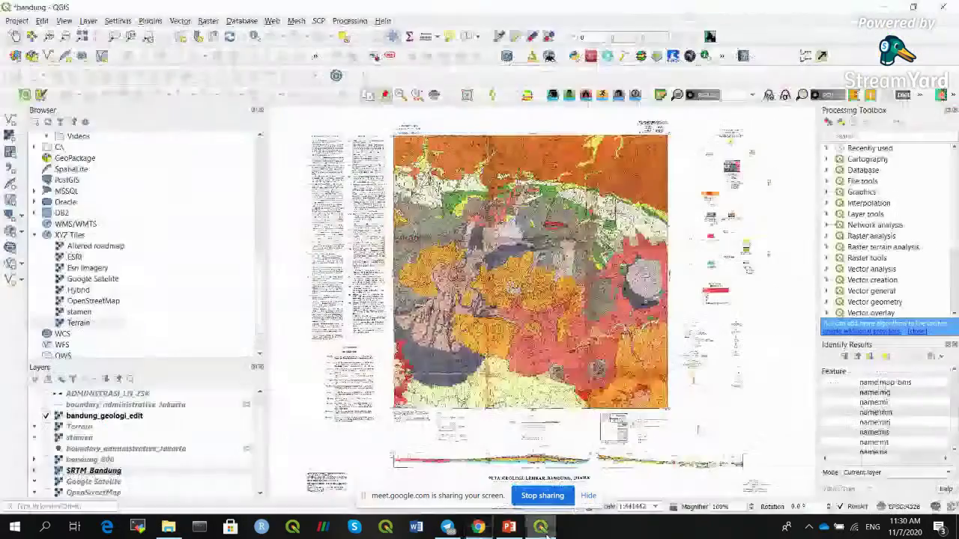
Switch to QGIS, widen the Processing Toolbox panel, and hide the bandung_geologi_edit layer.
{"action": "left_click", "coordinate": [540, 527]}
{"action": "left_click_drag", "start_coordinate": [817, 146], "coordinate": [605, 147]}
{"action": "left_click", "coordinate": [45, 416]}
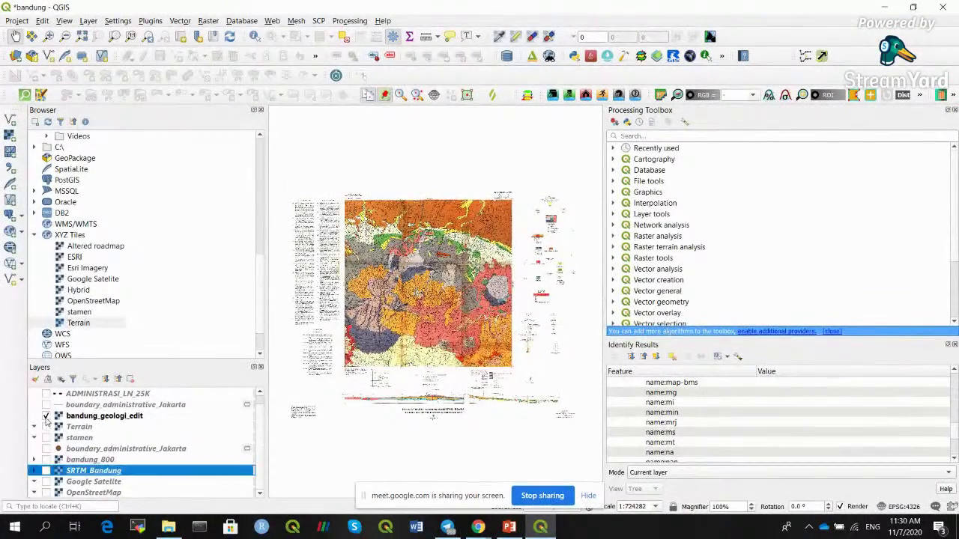
Show the boundary_administrative_Jakarta point layer enlarged on the map canvas.
{"action": "left_click", "coordinate": [46, 448]}
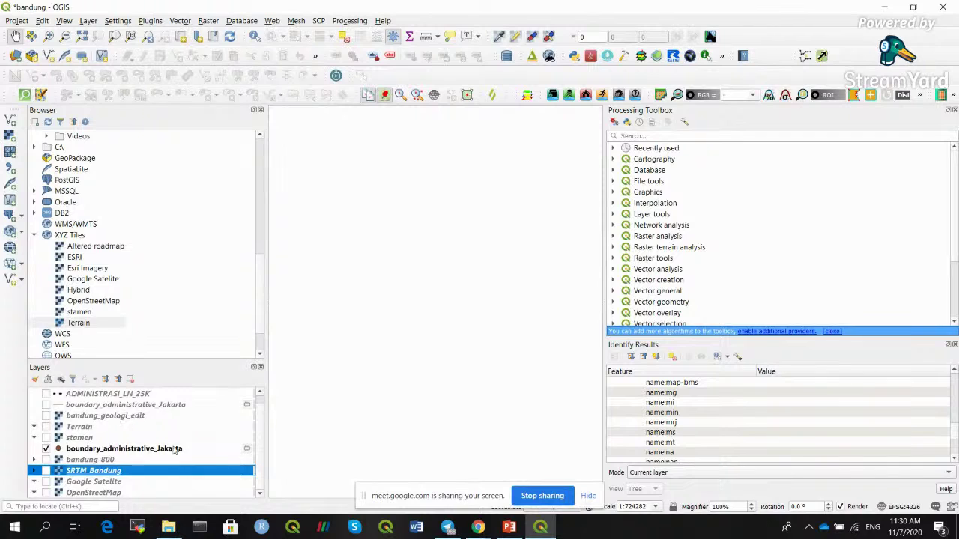
{"action": "left_click", "coordinate": [66, 37]}
{"action": "left_click", "coordinate": [433, 315]}
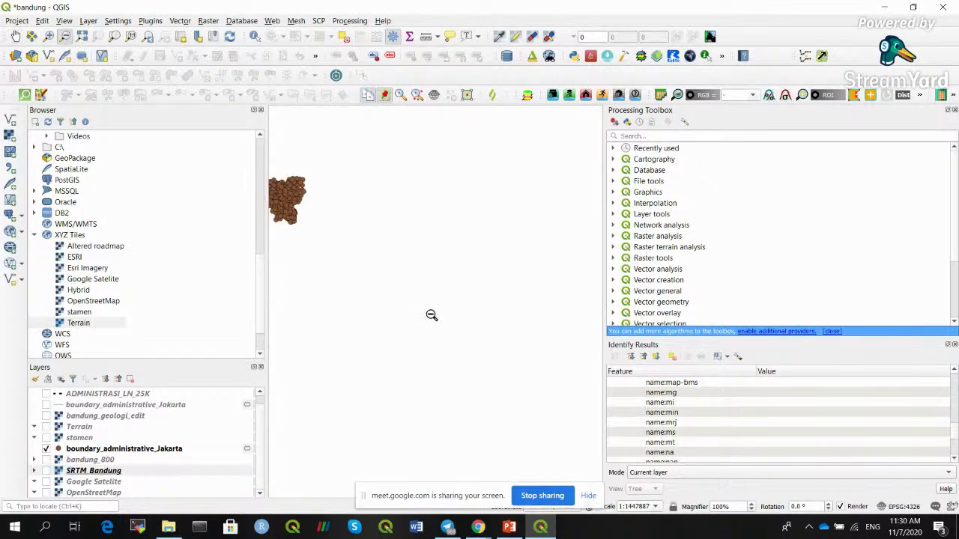
{"action": "left_click", "coordinate": [433, 315]}
{"action": "left_click", "coordinate": [48, 36]}
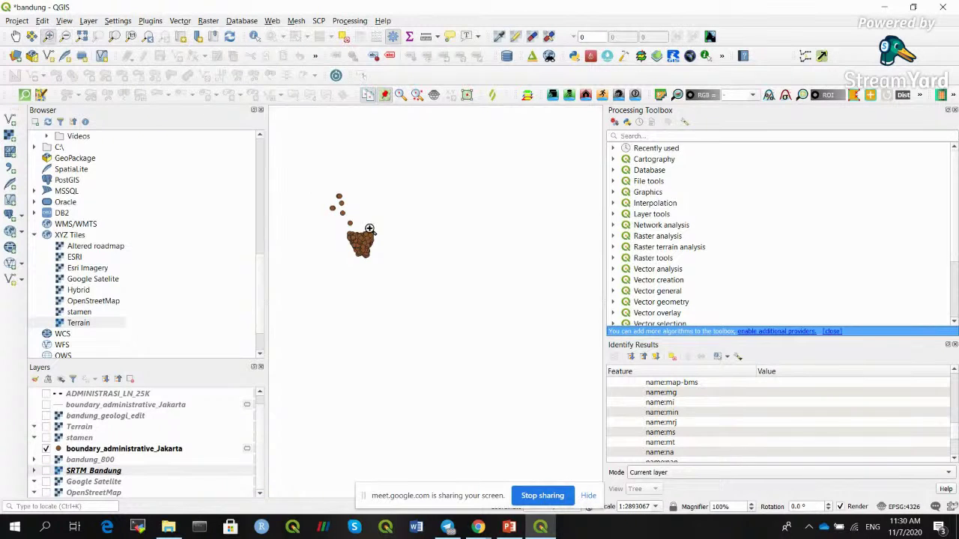
{"action": "left_click", "coordinate": [310, 191]}
{"action": "left_click_drag", "start_coordinate": [400, 283], "coordinate": [534, 402]}
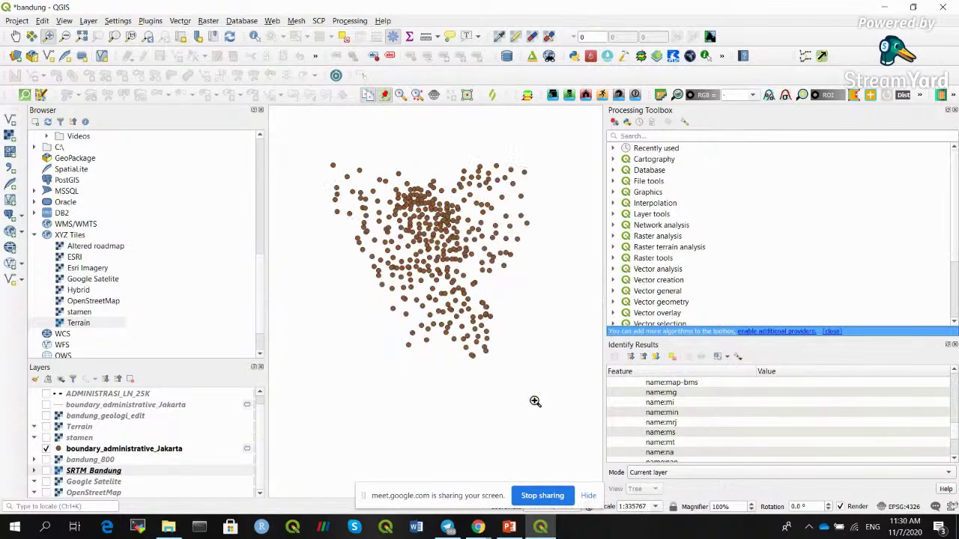
Search the processing tools for "inter" and view the TIN Interpolation settings with the boundary_administrative_Jakarta point layer as the vector layer.
{"action": "left_click_drag", "start_coordinate": [302, 138], "coordinate": [592, 438]}
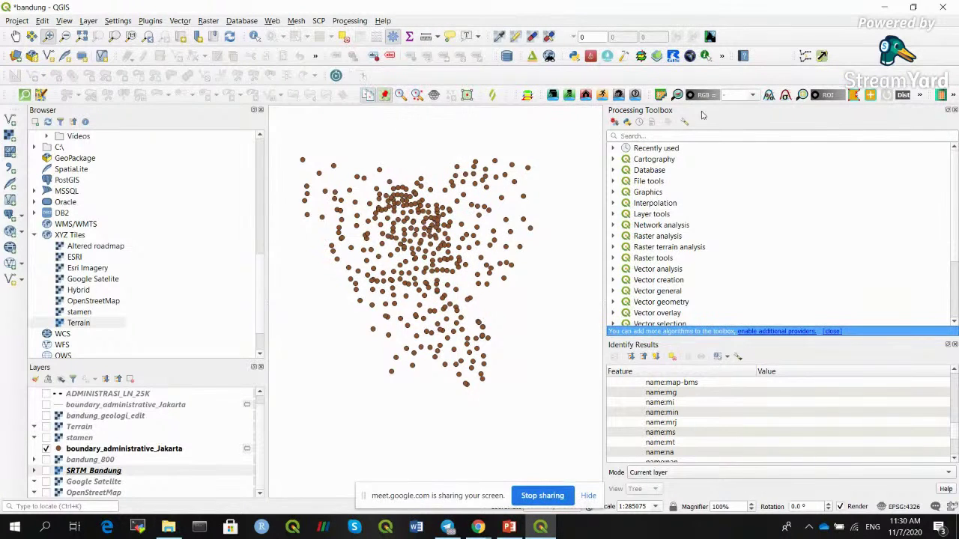
{"action": "left_click", "coordinate": [688, 135]}
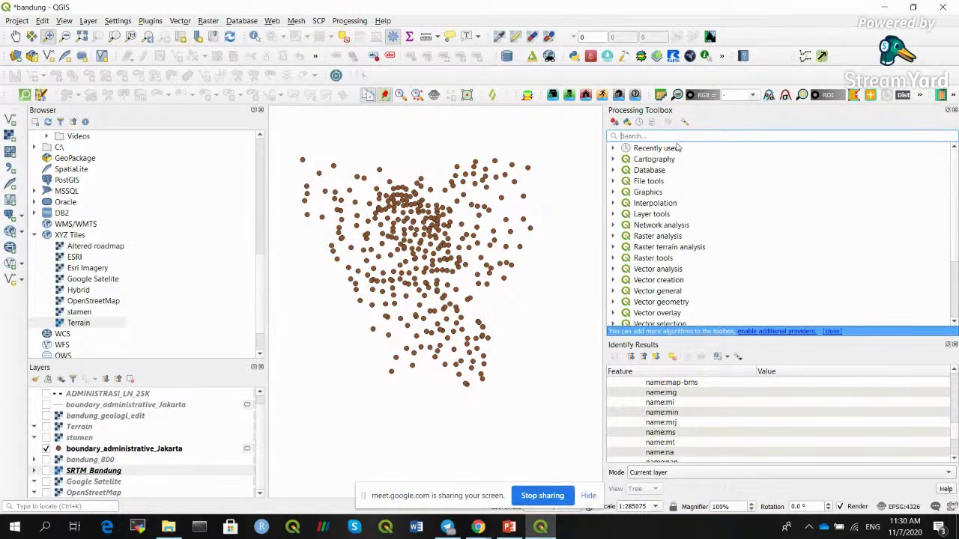
{"action": "type", "text": "inter"}
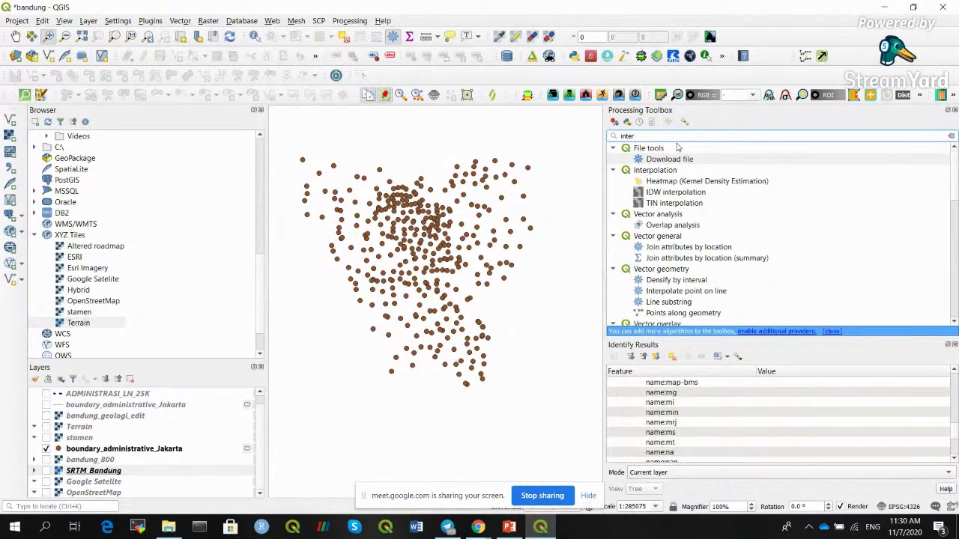
{"action": "left_click", "coordinate": [659, 172]}
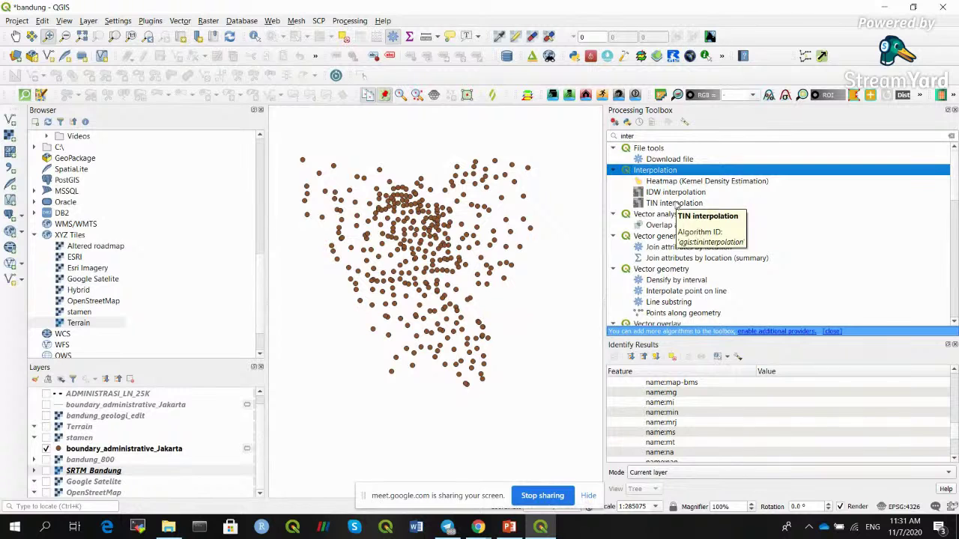
{"action": "double_click", "coordinate": [674, 203]}
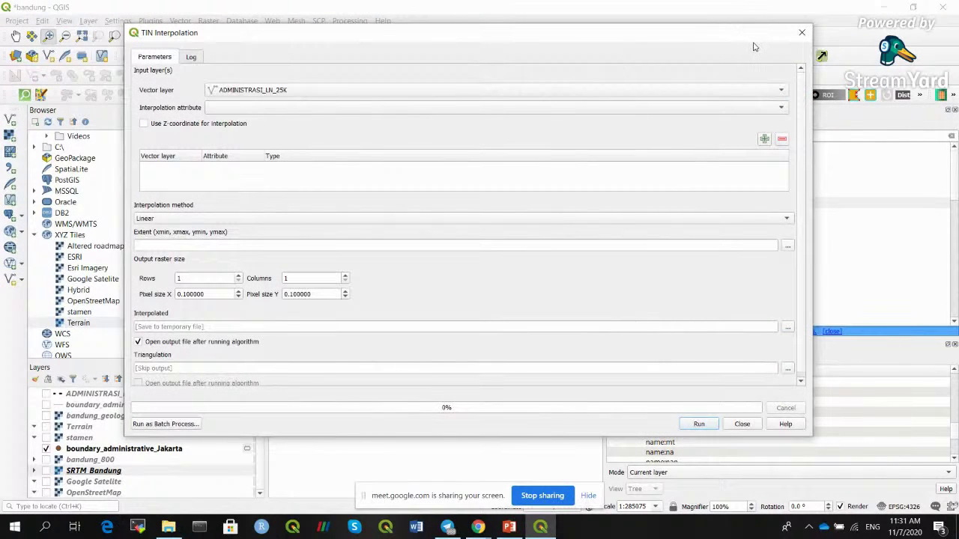
{"action": "left_click", "coordinate": [767, 90]}
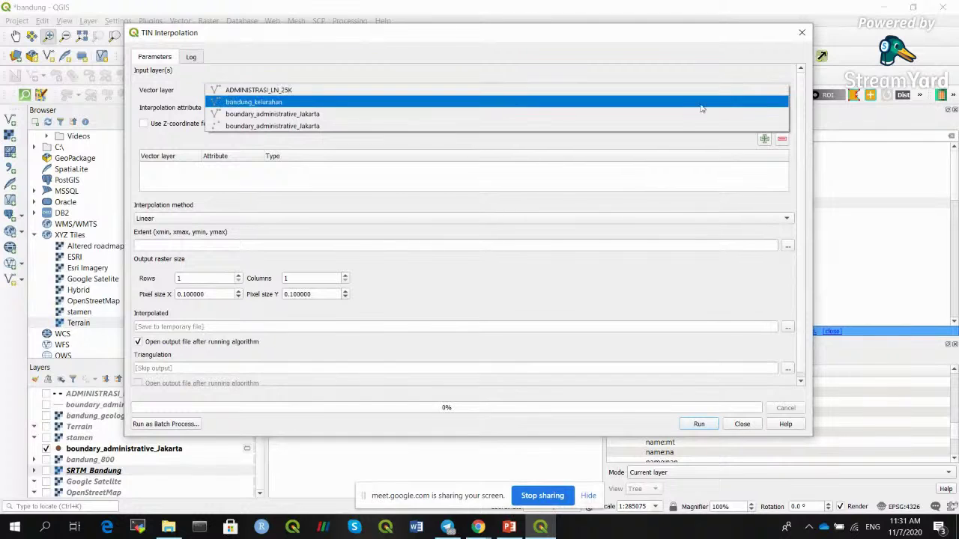
{"action": "left_click", "coordinate": [664, 126]}
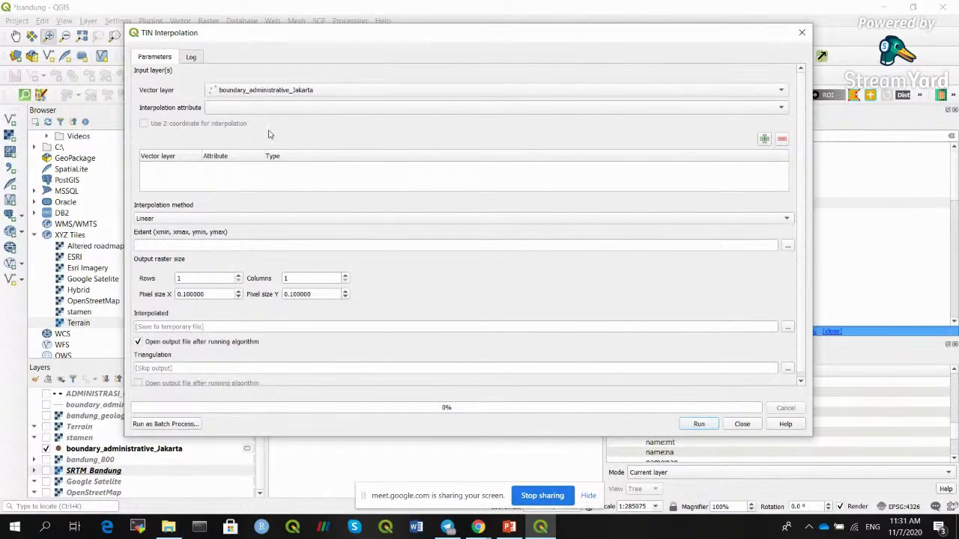
{"action": "left_click", "coordinate": [752, 427]}
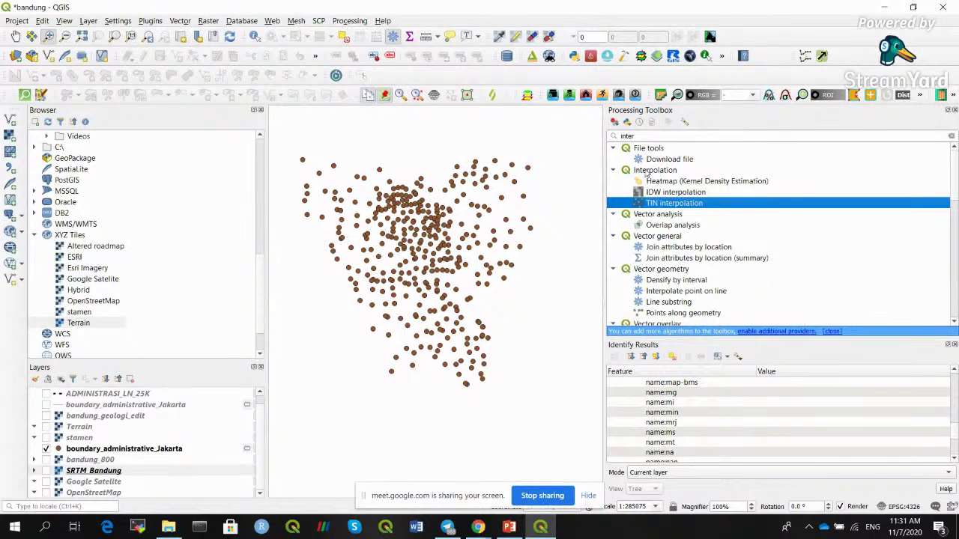
View the Heatmap (Kernel Density Estimation) settings for the boundary_administrative_Jakarta point layer, then close them without running.
{"action": "left_click", "coordinate": [688, 182]}
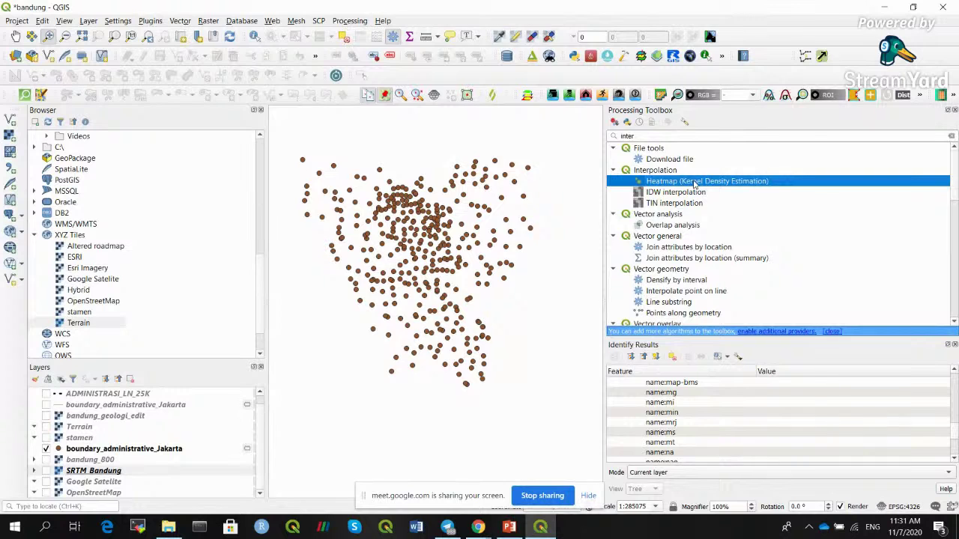
{"action": "double_click", "coordinate": [694, 185]}
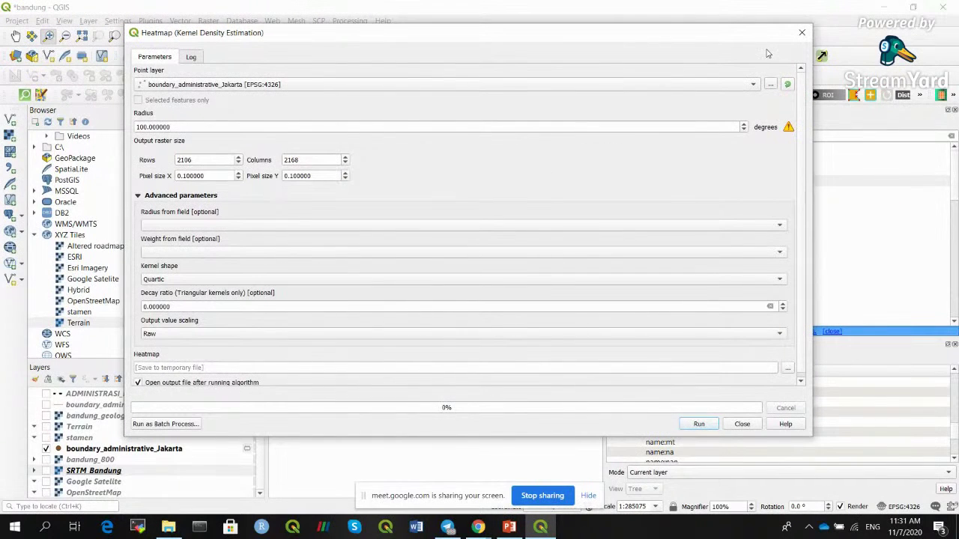
{"action": "left_click", "coordinate": [801, 33]}
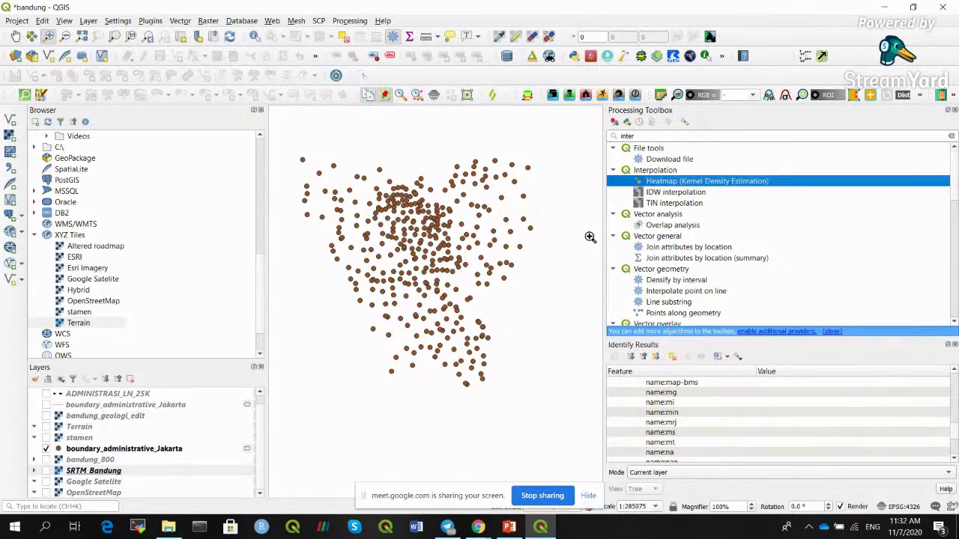
Find the Vector layer scatterplot 3D tool by searching "3D" and run it on ADMINISTRASI_LN_25K with KARKTR as X, Y and Z attributes.
{"action": "double_click", "coordinate": [704, 135]}
{"action": "type", "text": "3D"}
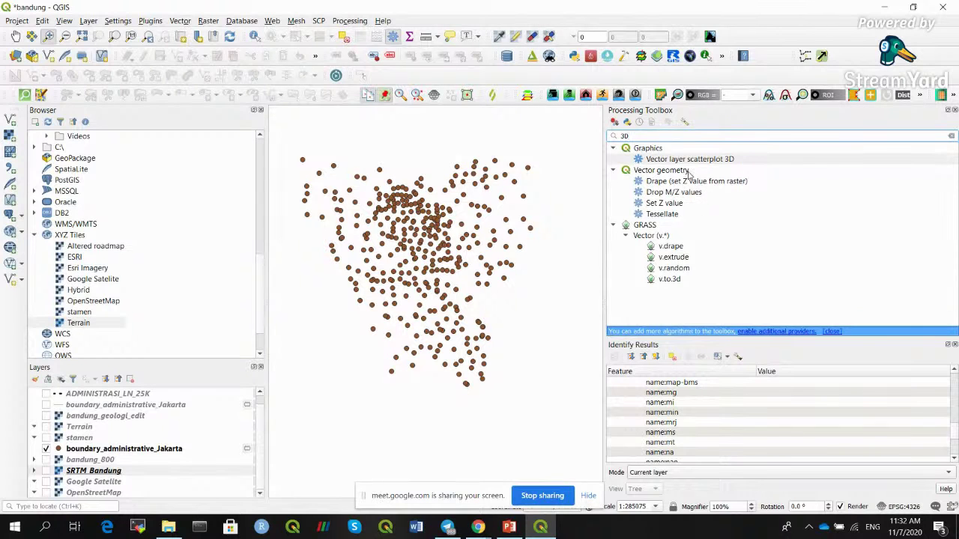
{"action": "double_click", "coordinate": [726, 161]}
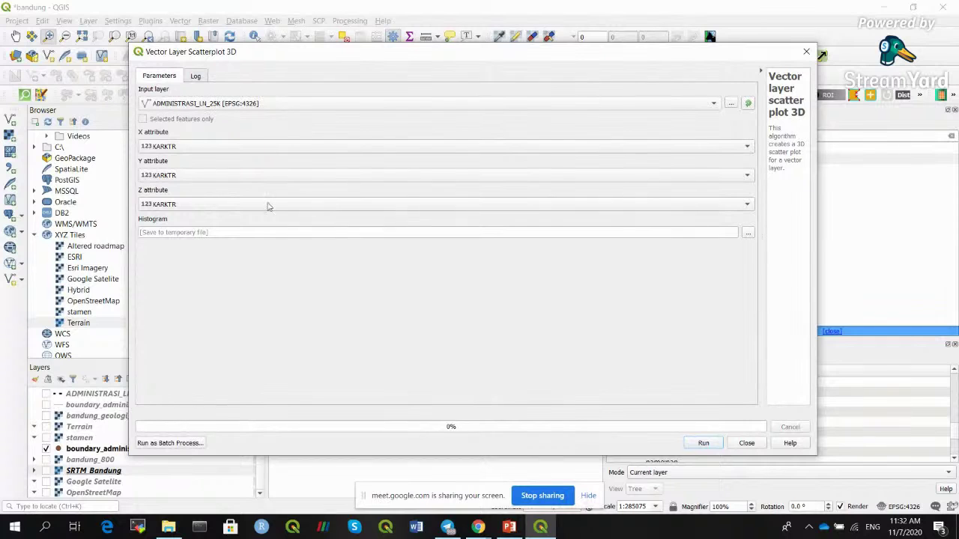
{"action": "left_click", "coordinate": [702, 443]}
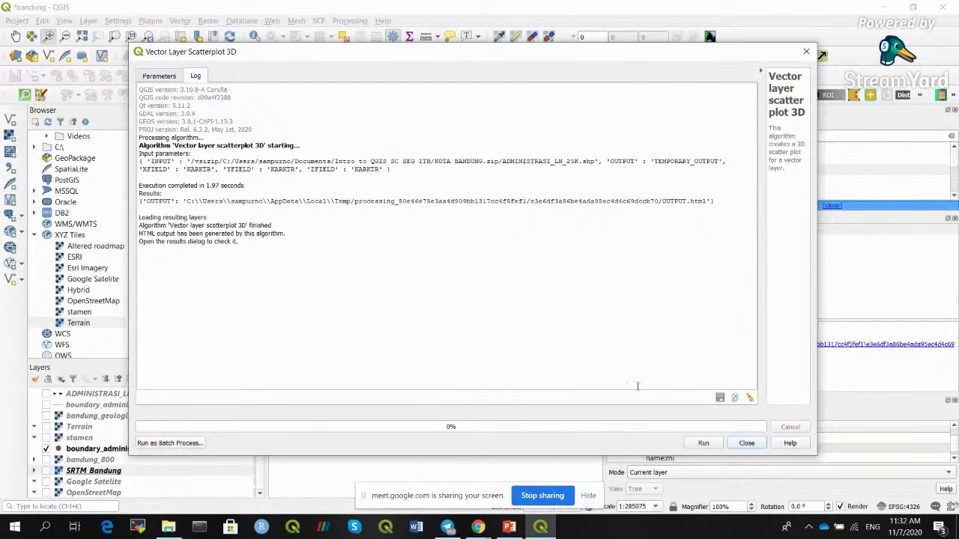
{"action": "left_click", "coordinate": [746, 443]}
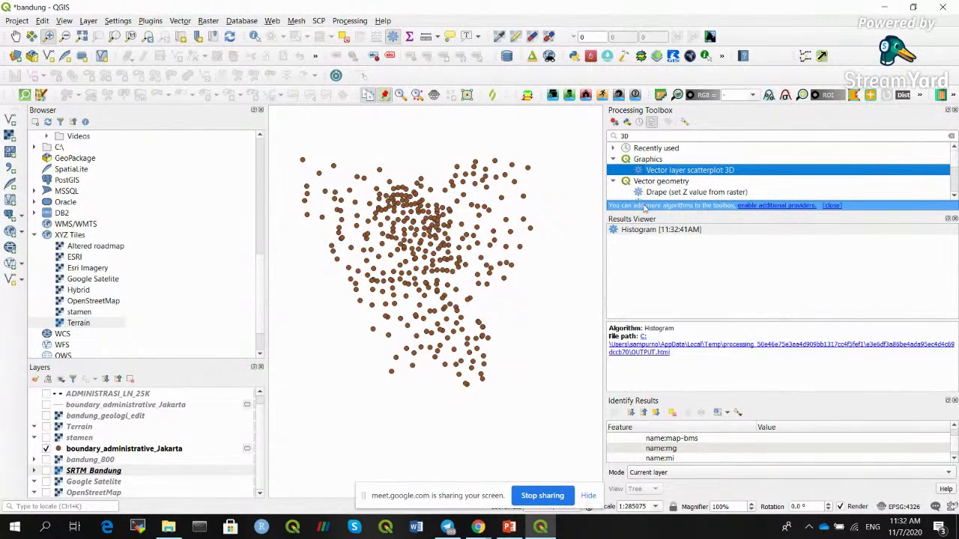
Reopen and close the Vector layer scatterplot 3D settings, and move the screen-sharing bar higher above the taskbar.
{"action": "double_click", "coordinate": [672, 173]}
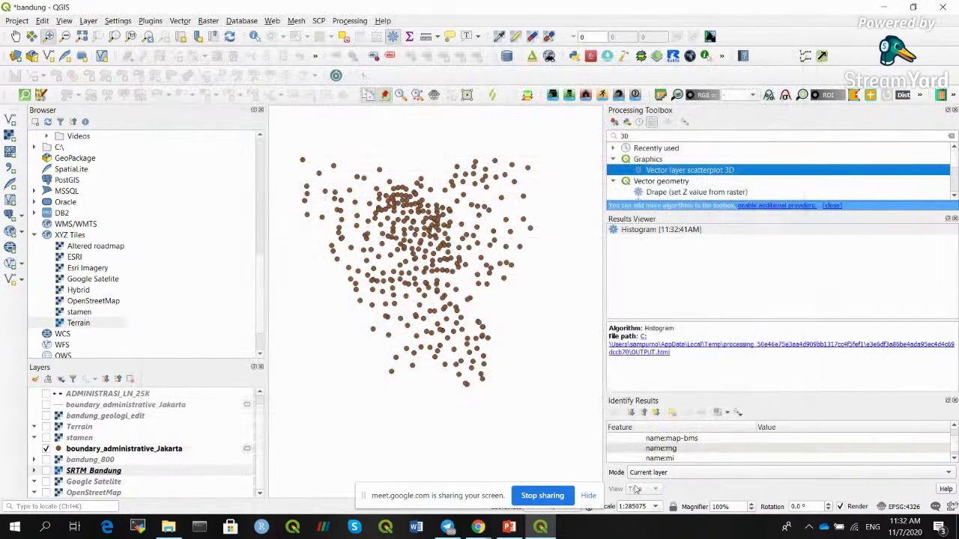
{"action": "left_click", "coordinate": [762, 443]}
{"action": "left_click_drag", "start_coordinate": [428, 496], "coordinate": [415, 443]}
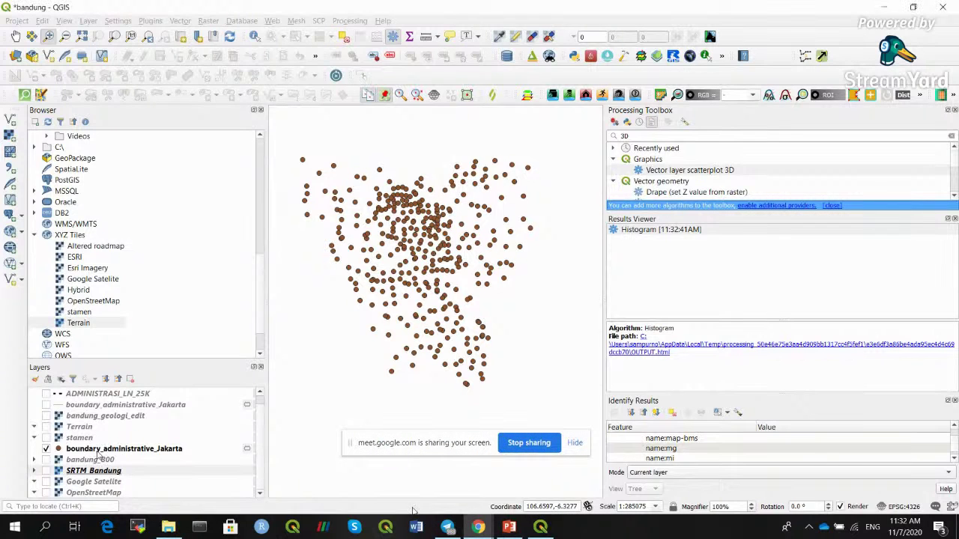
Identify a point in the northwestern part of the boundary_administrative_Jakarta point layer and examine its attributes.
{"action": "left_click", "coordinate": [98, 450]}
{"action": "left_click", "coordinate": [256, 36]}
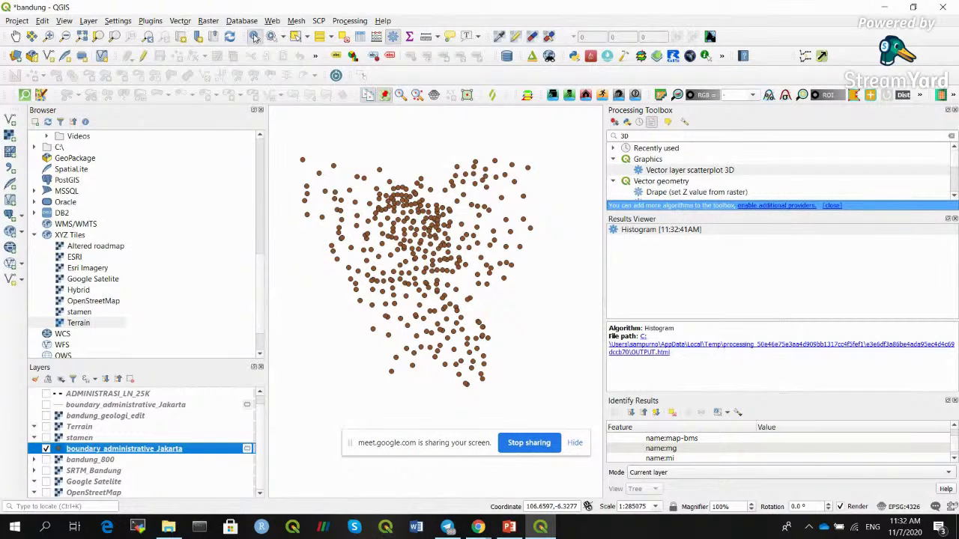
{"action": "left_click", "coordinate": [382, 213]}
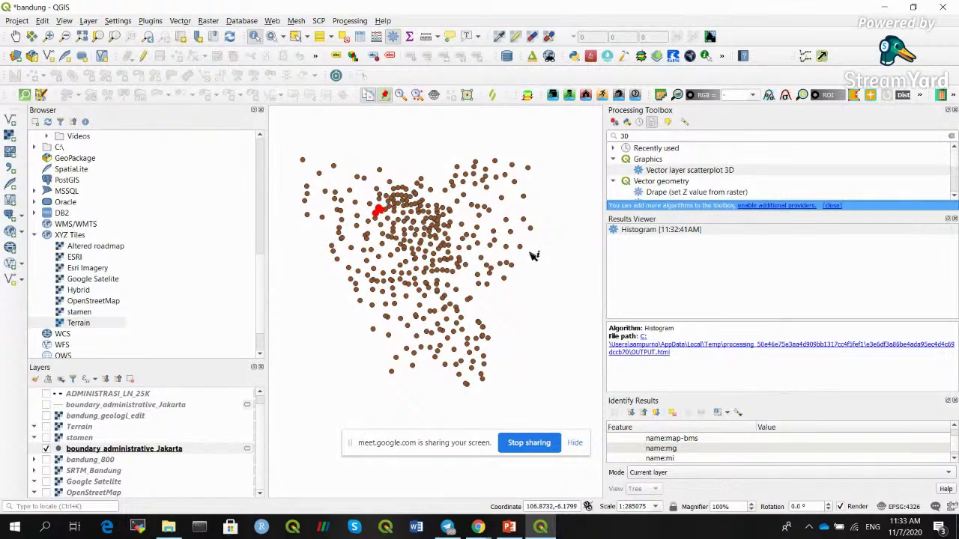
{"action": "scroll", "coordinate": [956, 448], "scroll_direction": "up", "scroll_amount": 5}
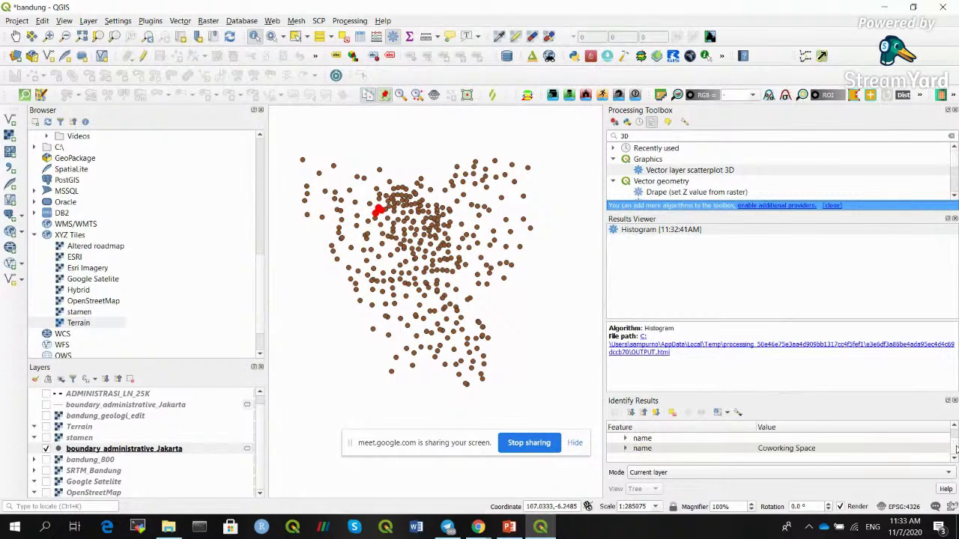
{"action": "scroll", "coordinate": [956, 448], "scroll_direction": "down", "scroll_amount": 10}
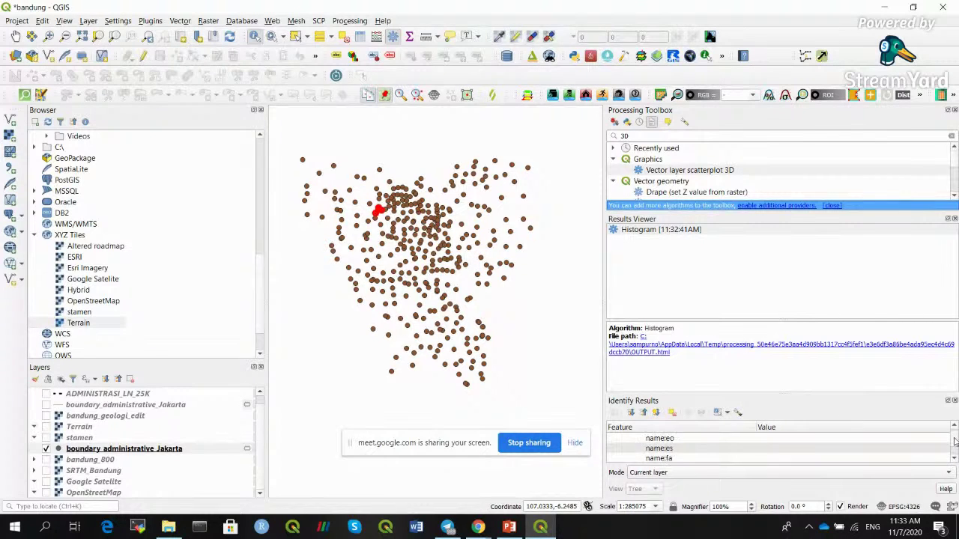
{"action": "scroll", "coordinate": [953, 448], "scroll_direction": "up", "scroll_amount": 10}
{"action": "scroll", "coordinate": [953, 448], "scroll_direction": "down", "scroll_amount": 3}
{"action": "scroll", "coordinate": [953, 458], "scroll_direction": "up", "scroll_amount": 3}
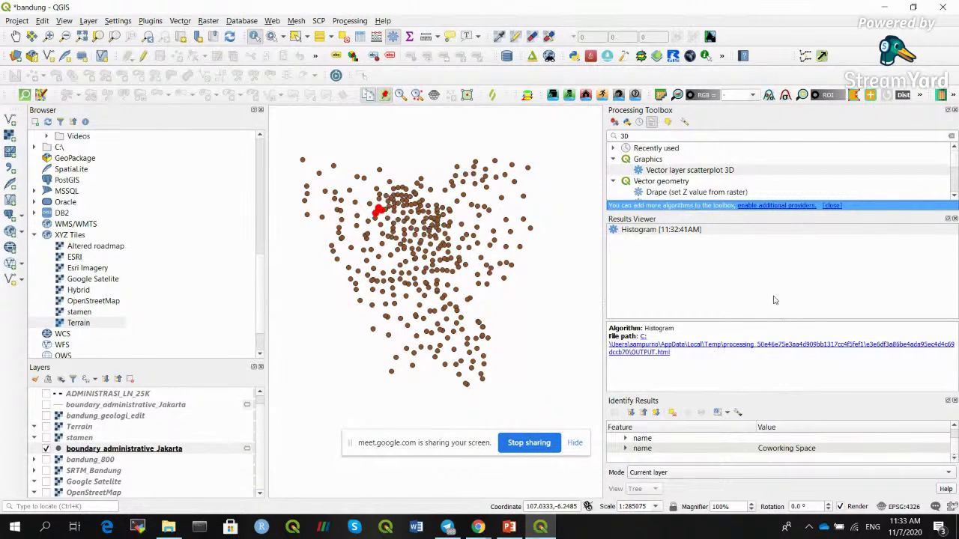
Search the processing tools for "3D" again and view the Vector layer scatterplot 3D settings for the boundary_administrative_Jakarta point layer.
{"action": "double_click", "coordinate": [671, 136]}
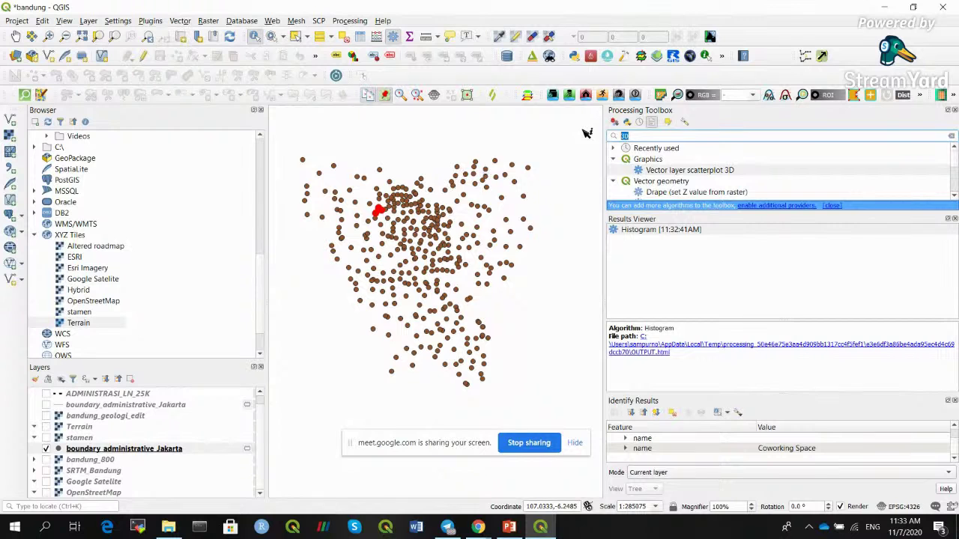
{"action": "type", "text": "3"}
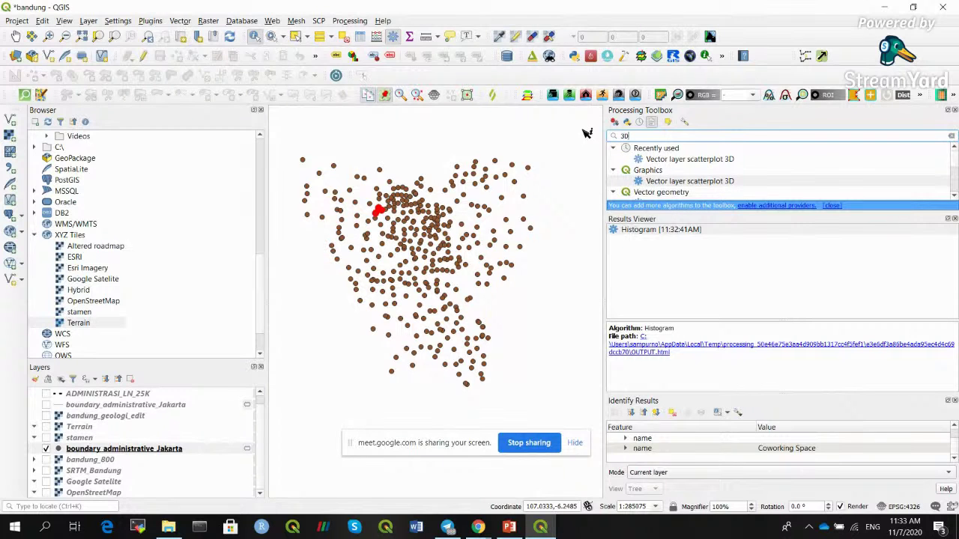
{"action": "type", "text": "D"}
{"action": "key", "text": "Return"}
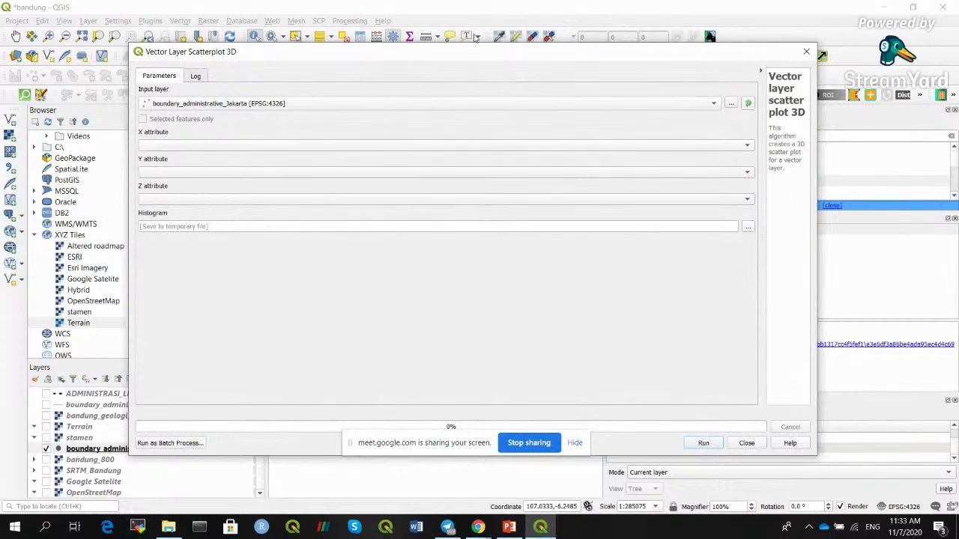
{"action": "left_click", "coordinate": [806, 51]}
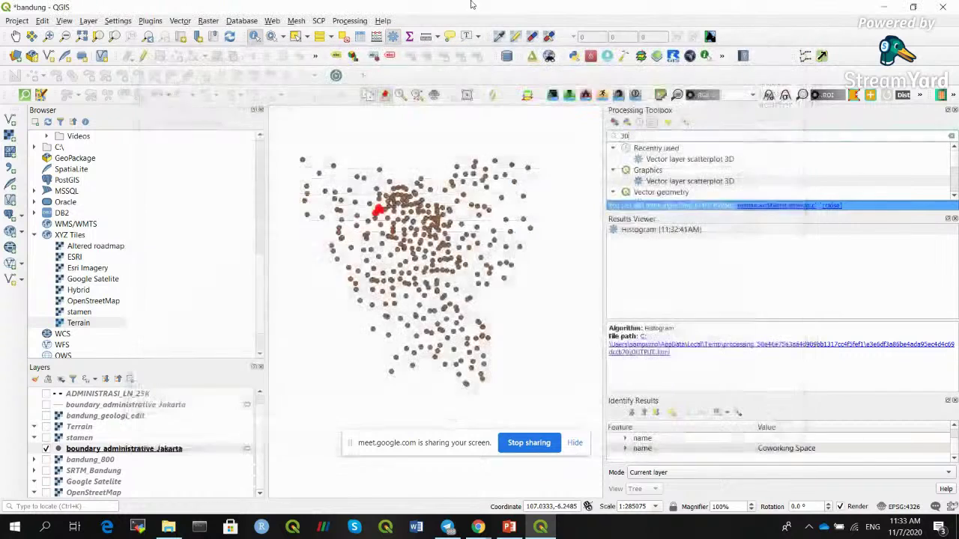
Search the available plugins for "3D", review the DEMto3D description and install that plugin.
{"action": "left_click", "coordinate": [157, 21]}
{"action": "left_click", "coordinate": [161, 37]}
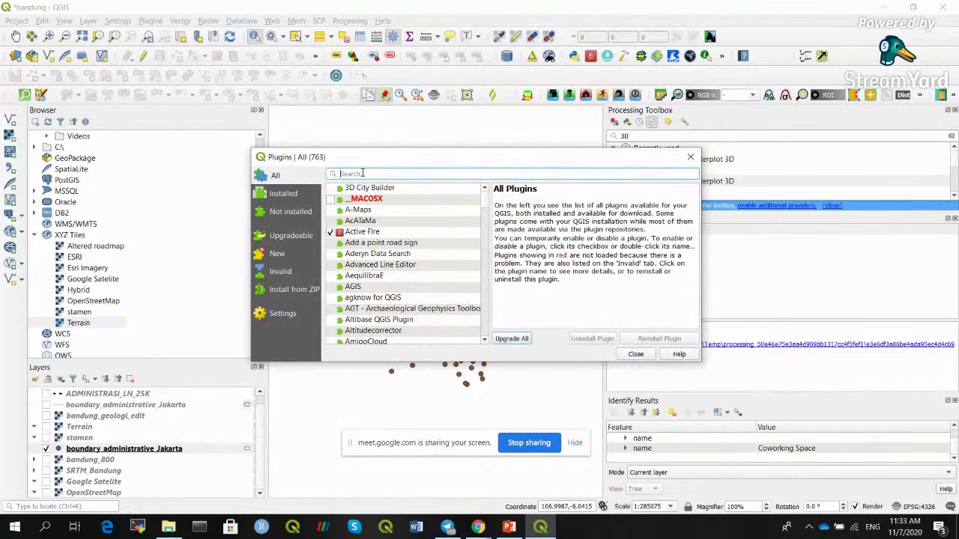
{"action": "type", "text": "3D"}
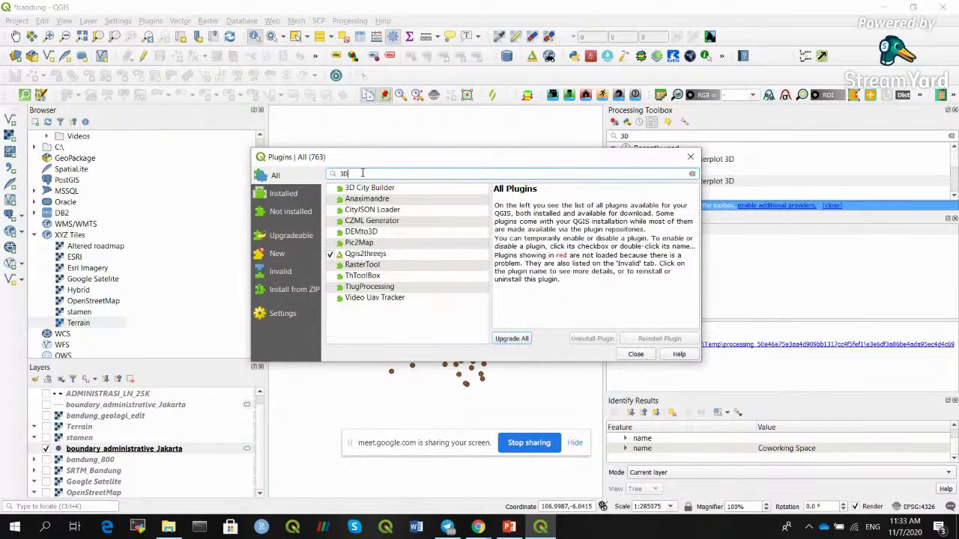
{"action": "left_click", "coordinate": [382, 233]}
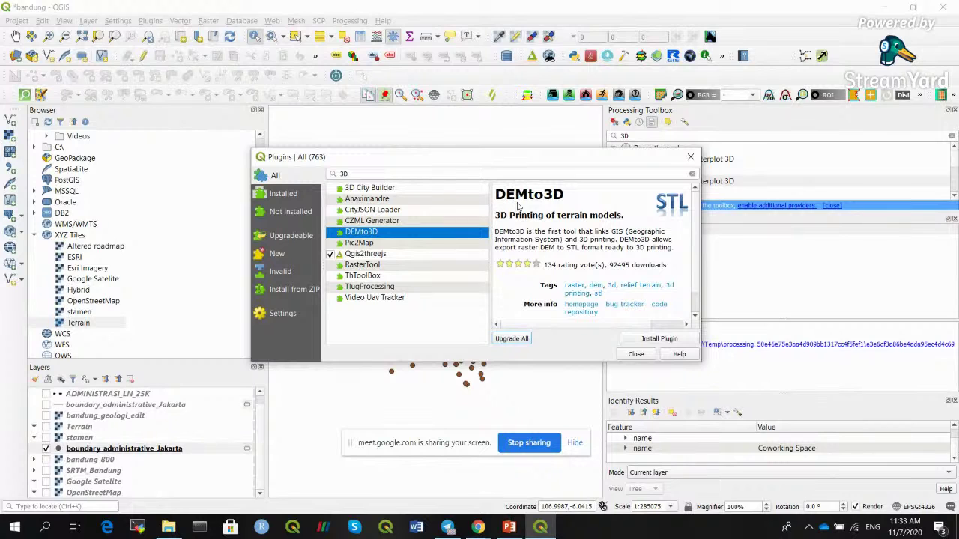
{"action": "scroll", "coordinate": [696, 262], "scroll_direction": "down", "scroll_amount": 1}
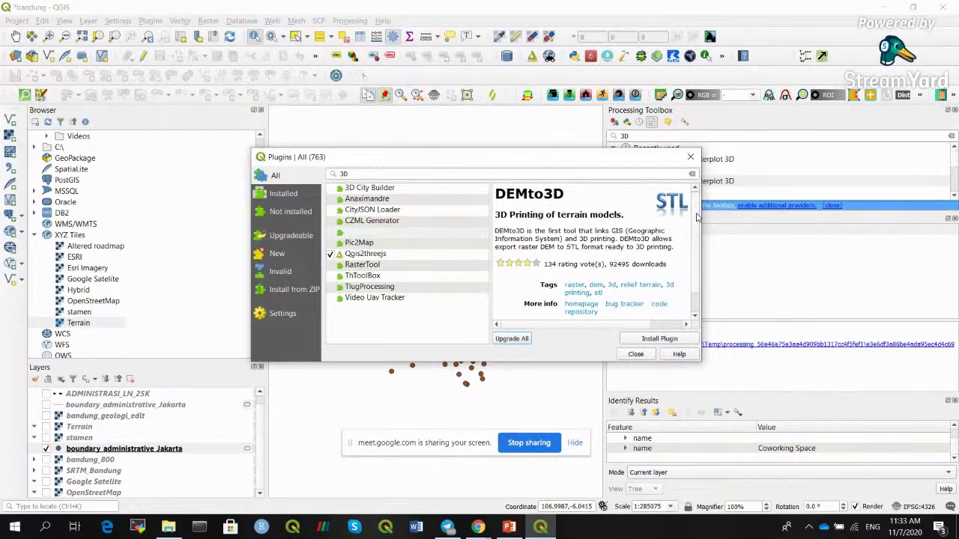
{"action": "scroll", "coordinate": [697, 262], "scroll_direction": "up", "scroll_amount": 1}
{"action": "scroll", "coordinate": [696, 260], "scroll_direction": "down", "scroll_amount": 1}
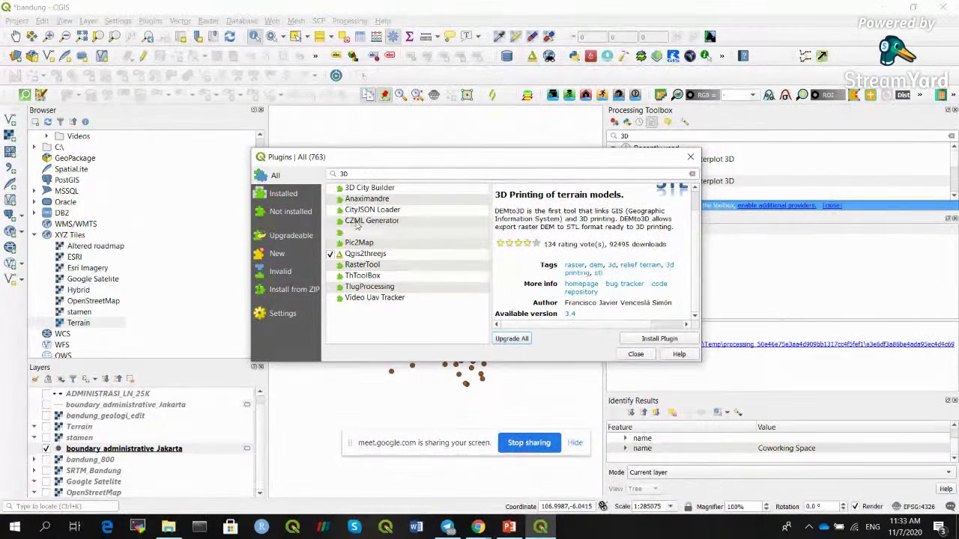
{"action": "left_click", "coordinate": [394, 232]}
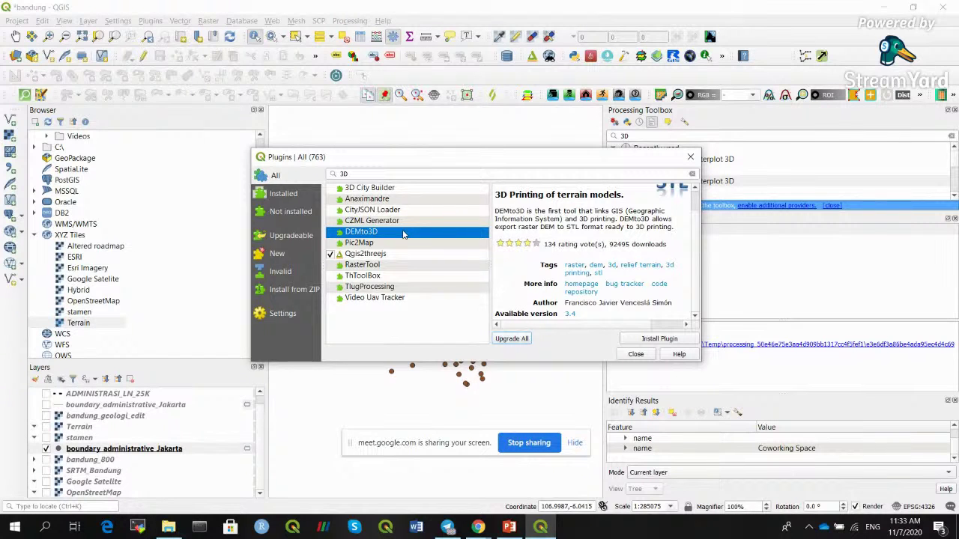
{"action": "left_click", "coordinate": [645, 339]}
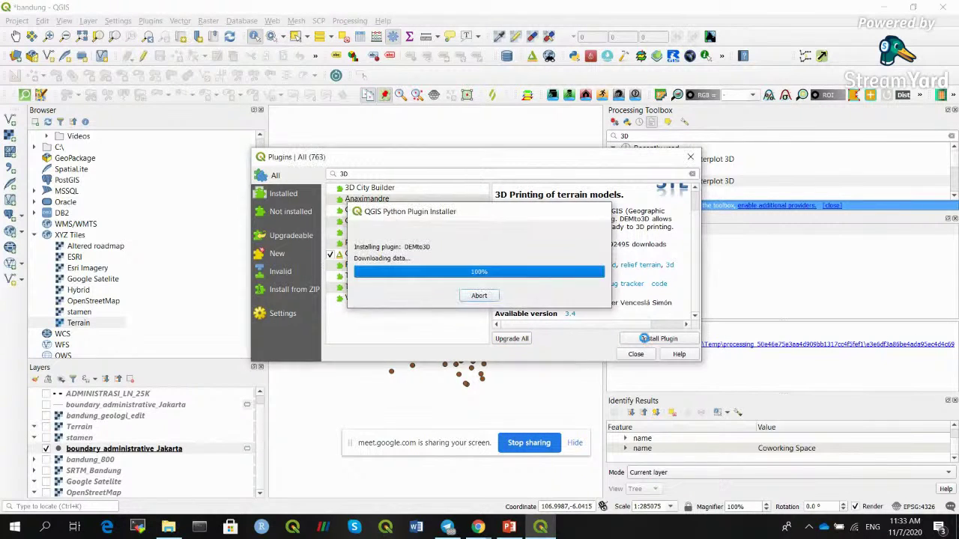
Switch to the Google Meet call, stop presenting the screen and close the meeting details with the chat.
{"action": "left_click", "coordinate": [507, 527]}
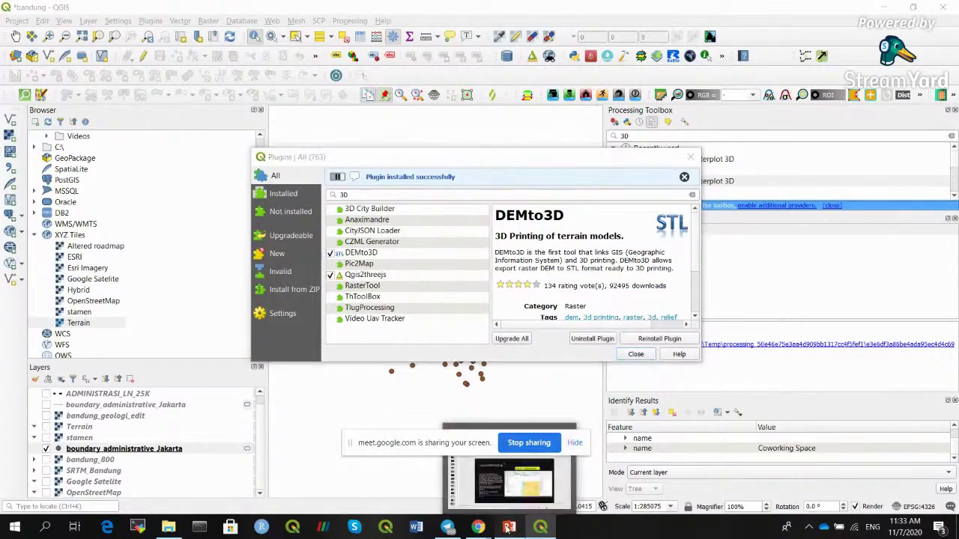
{"action": "mouse_move", "coordinate": [432, 512]}
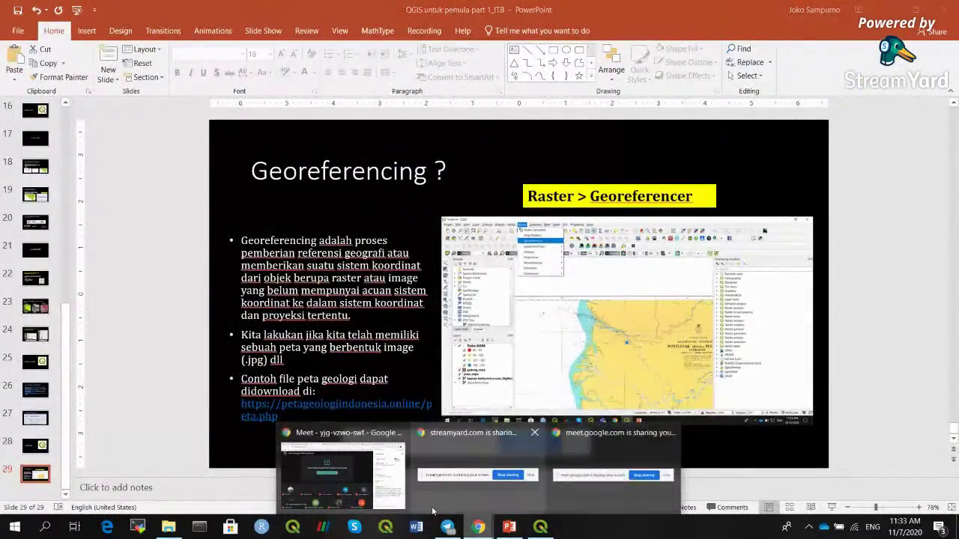
{"action": "left_click", "coordinate": [340, 479]}
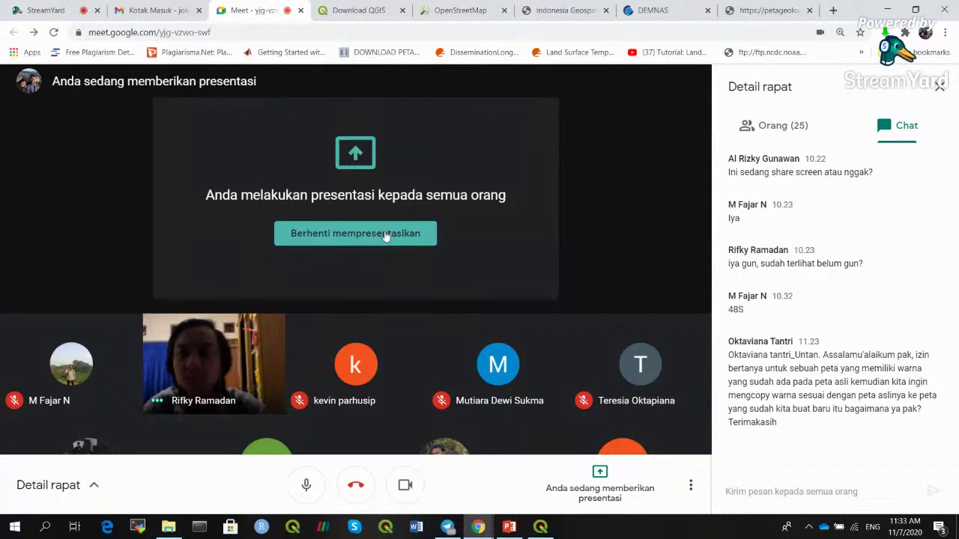
{"action": "left_click", "coordinate": [386, 233]}
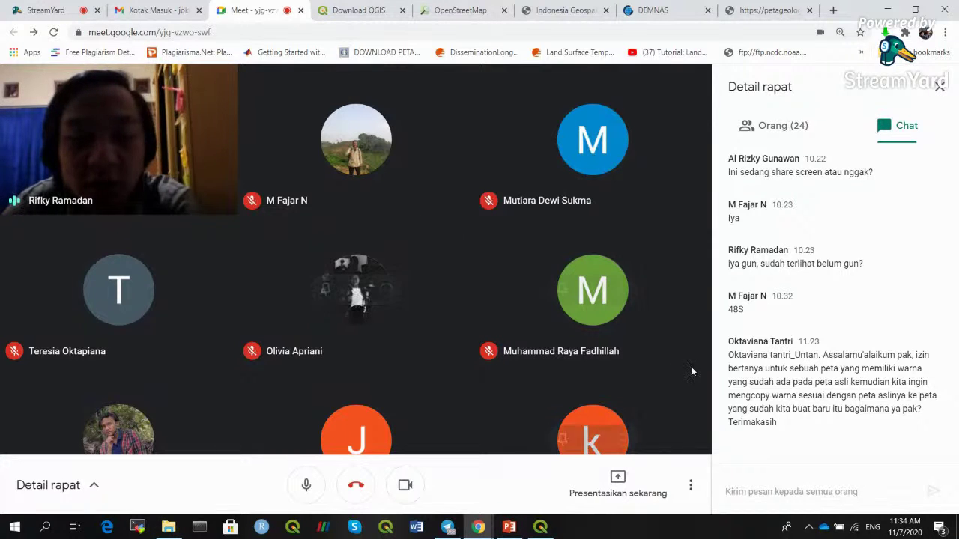
{"action": "left_click", "coordinate": [939, 86]}
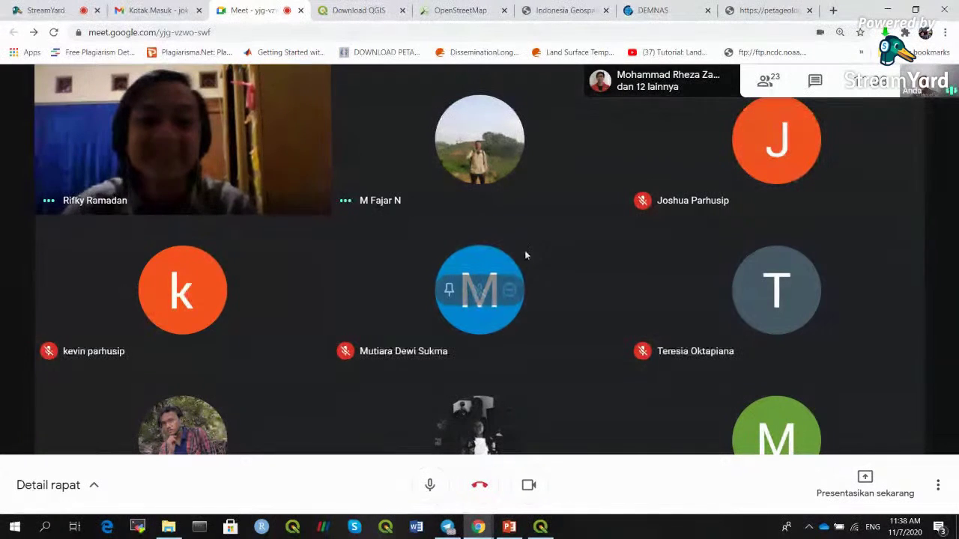
Leave the Google Meet call and close its browser tab.
{"action": "left_click", "coordinate": [474, 487]}
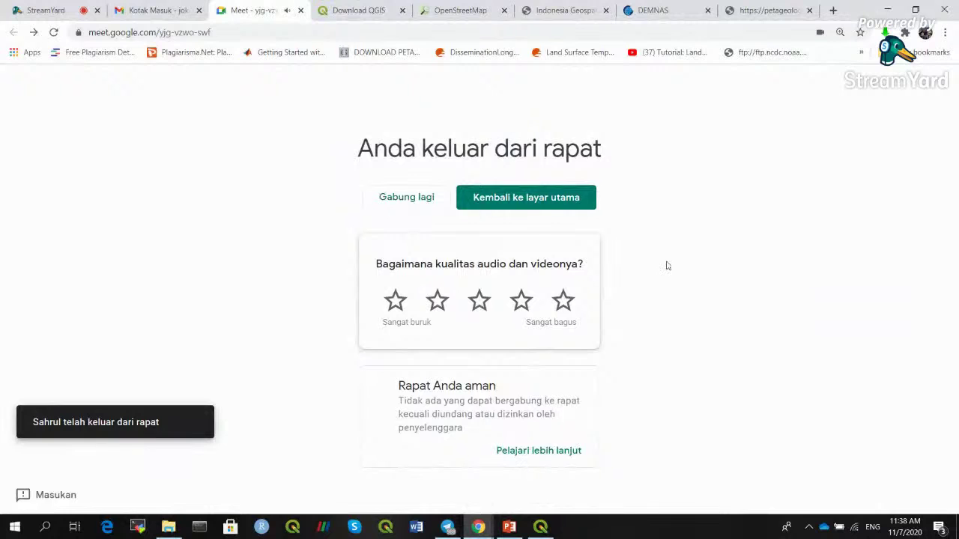
{"action": "left_click", "coordinate": [520, 301]}
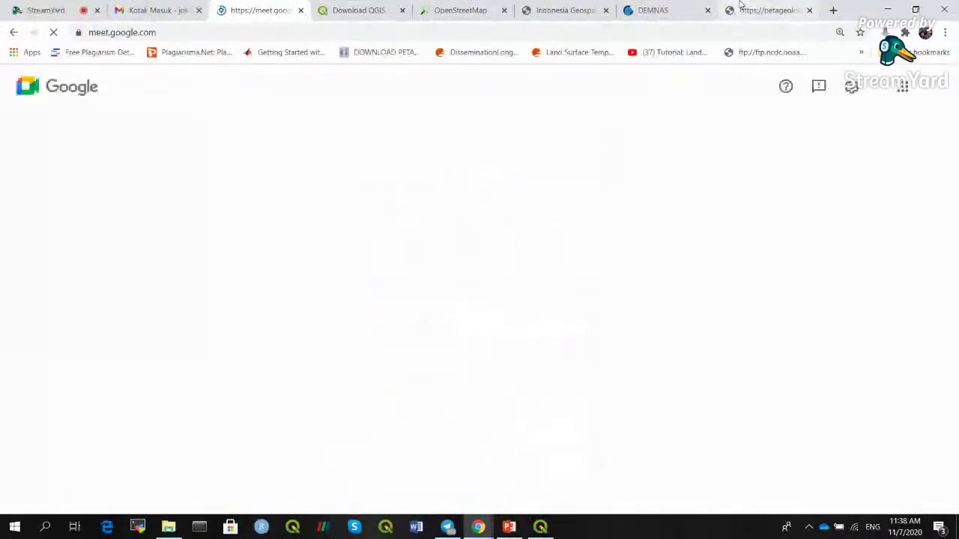
{"action": "left_click", "coordinate": [301, 11]}
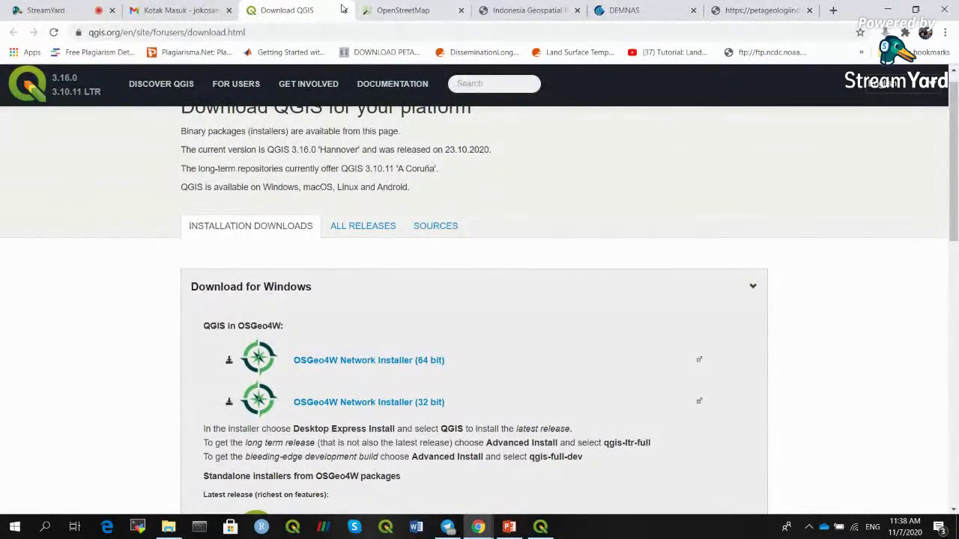
Close the Download QGIS page and switch to the StreamYard studio of the Introduction to QGIS broadcast.
{"action": "left_click", "coordinate": [345, 10]}
{"action": "left_click", "coordinate": [52, 9]}
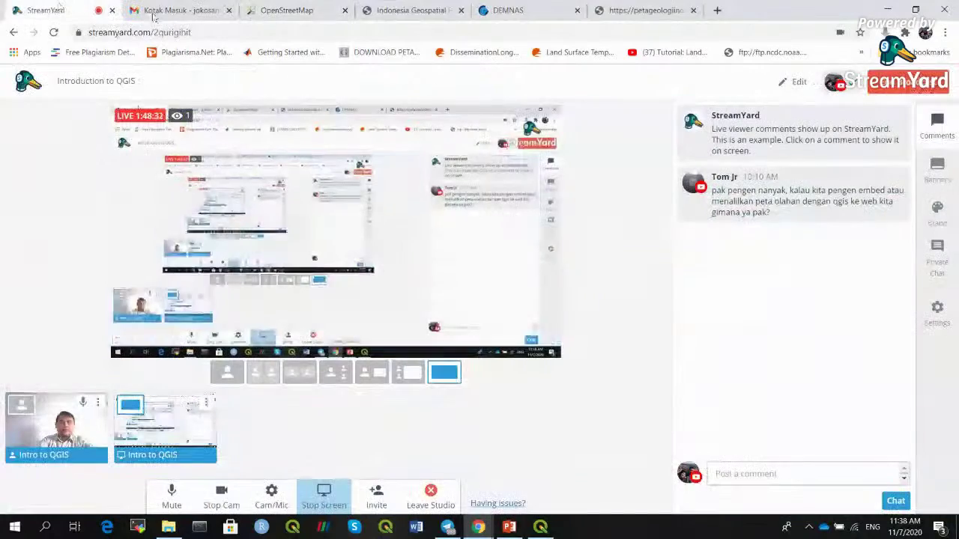